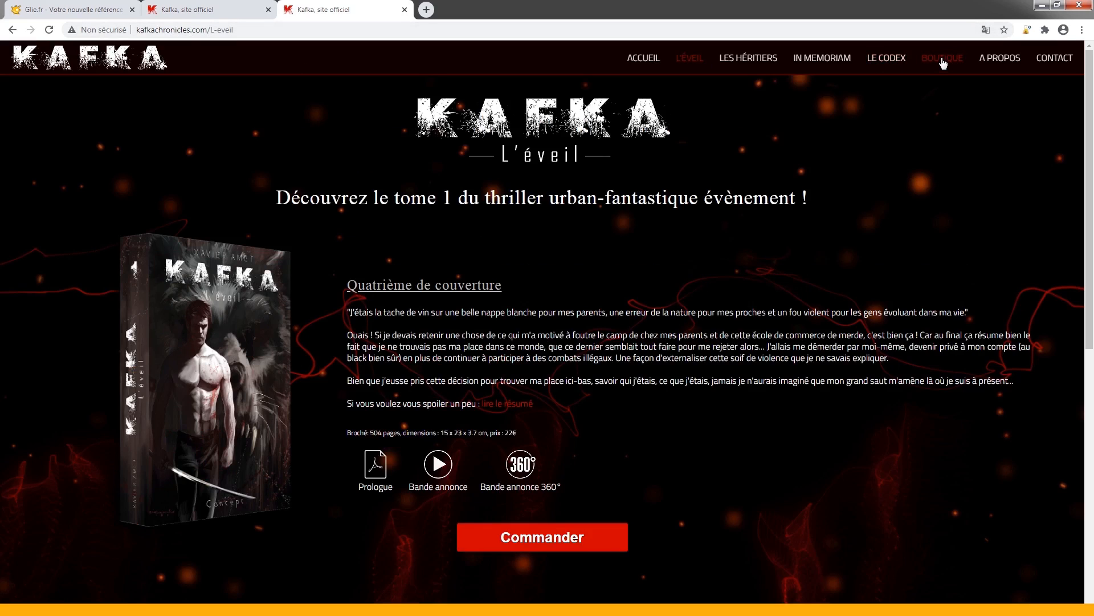
# - Browse the Boutique, Le Codex and A propos pages of the Kafka site, finishing on the Boutique page
pyautogui.click(942, 64)
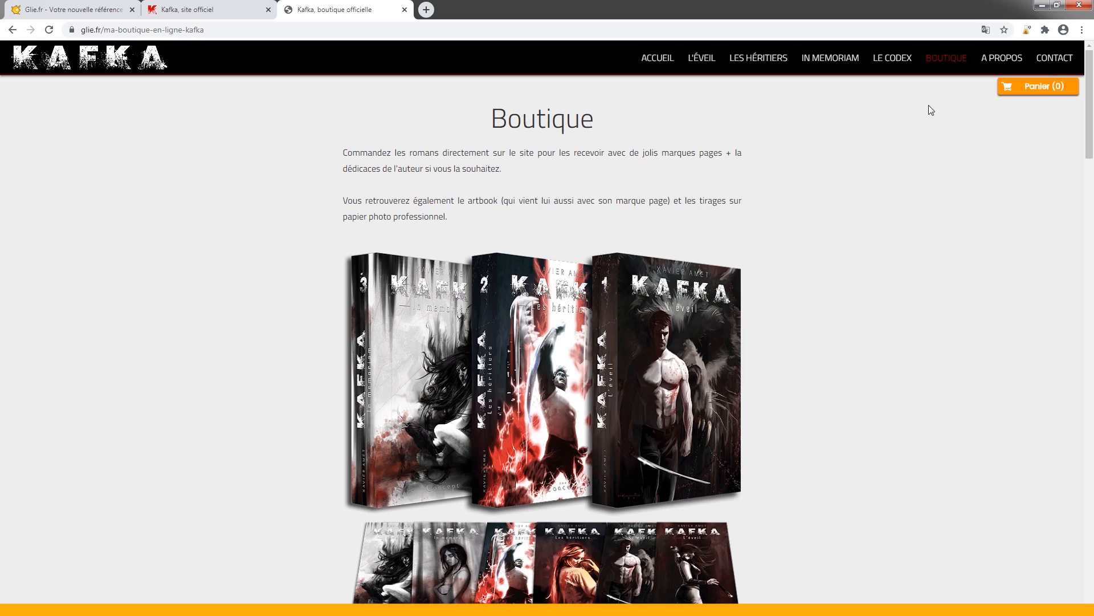
pyautogui.click(886, 60)
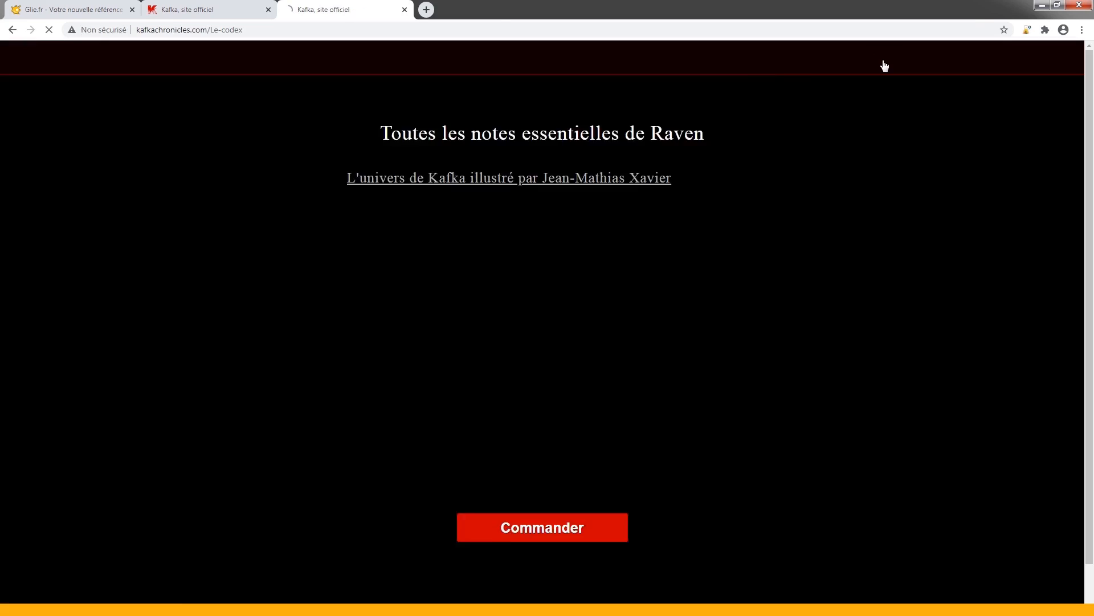
pyautogui.click(963, 59)
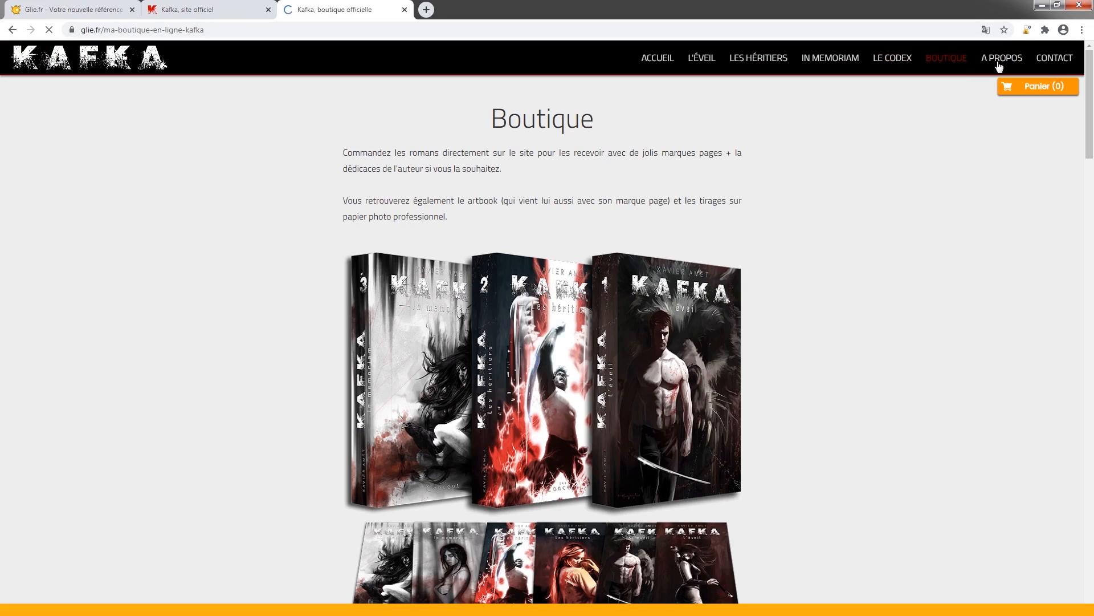
pyautogui.click(998, 64)
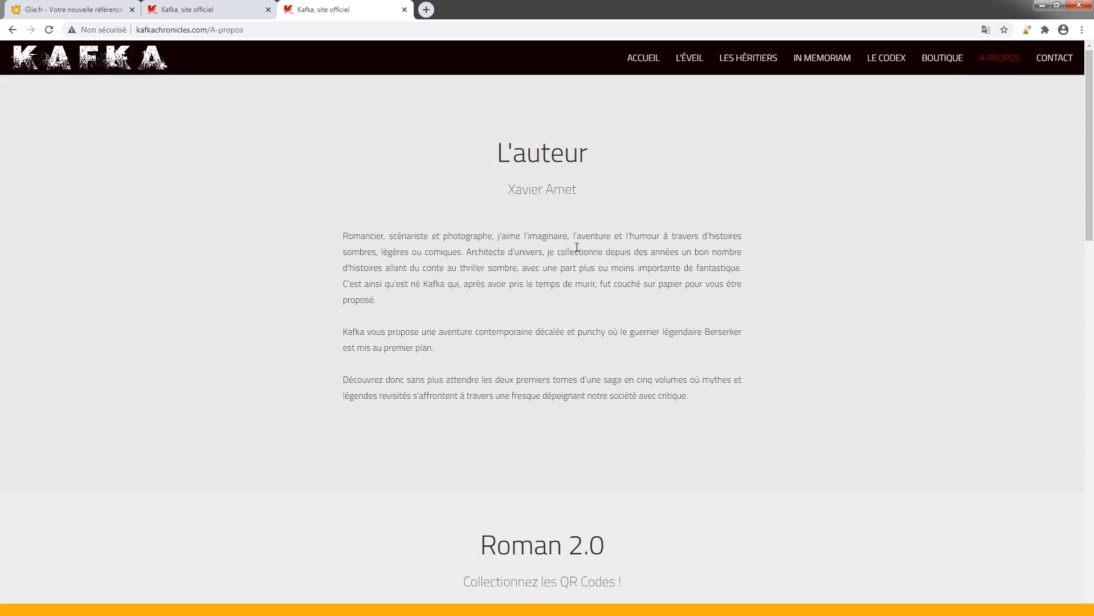
pyautogui.click(942, 60)
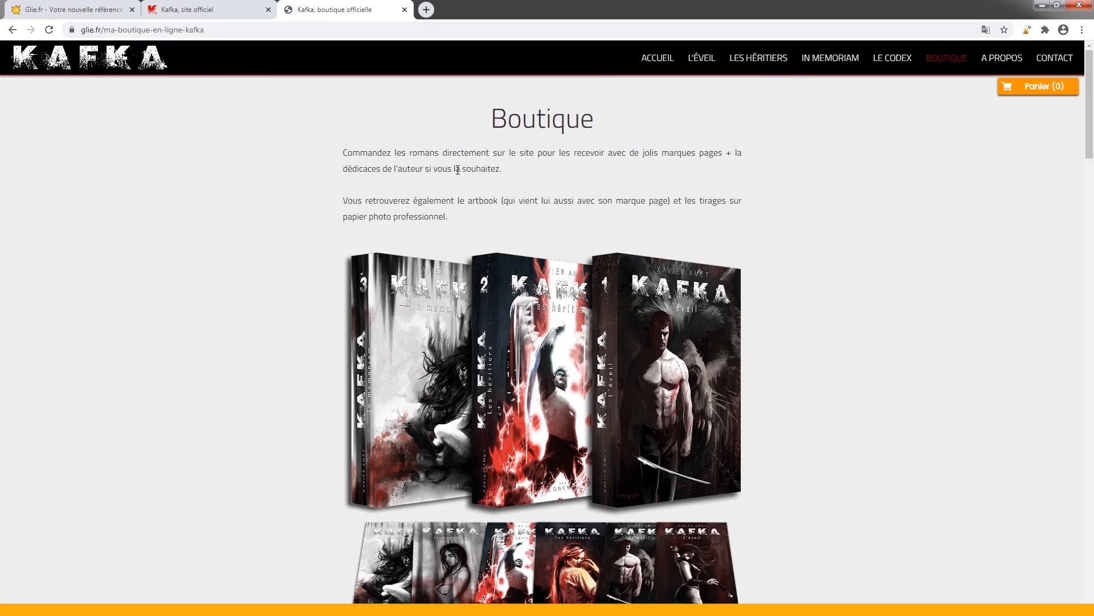
# - Switch to the Glie.fr site and open the Click&Sale sales modules in the seller account
pyautogui.hotkey('ctrl', '1')
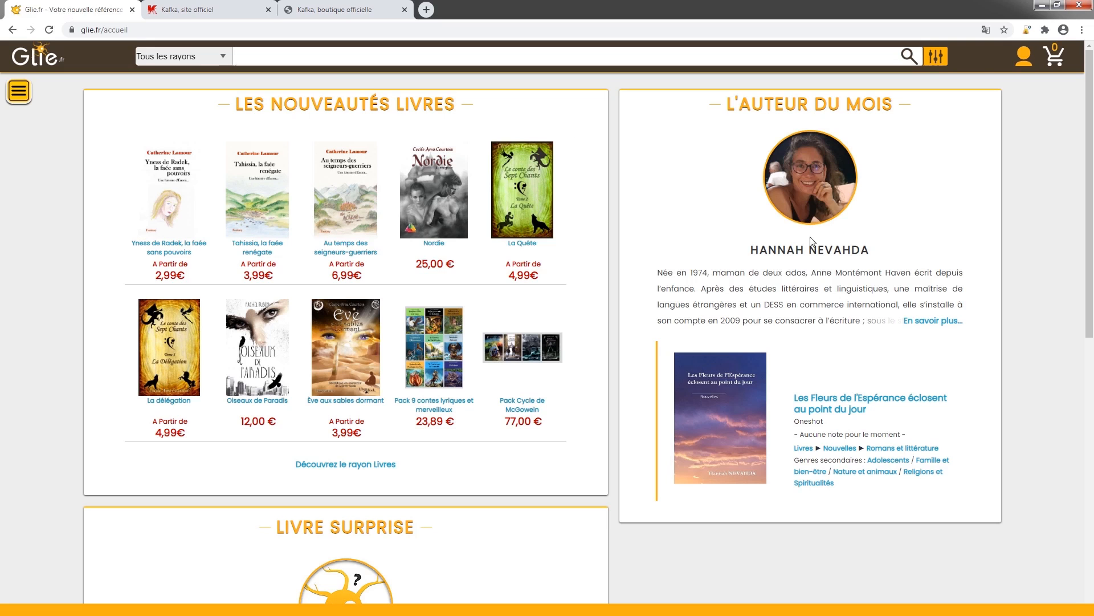
pyautogui.click(1024, 60)
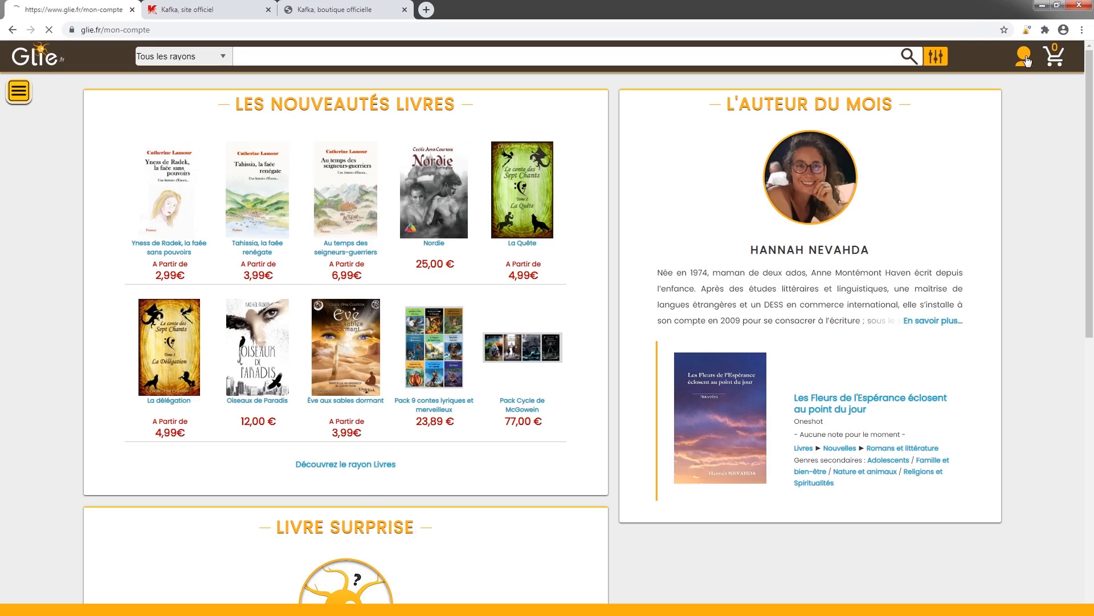
pyautogui.click(505, 425)
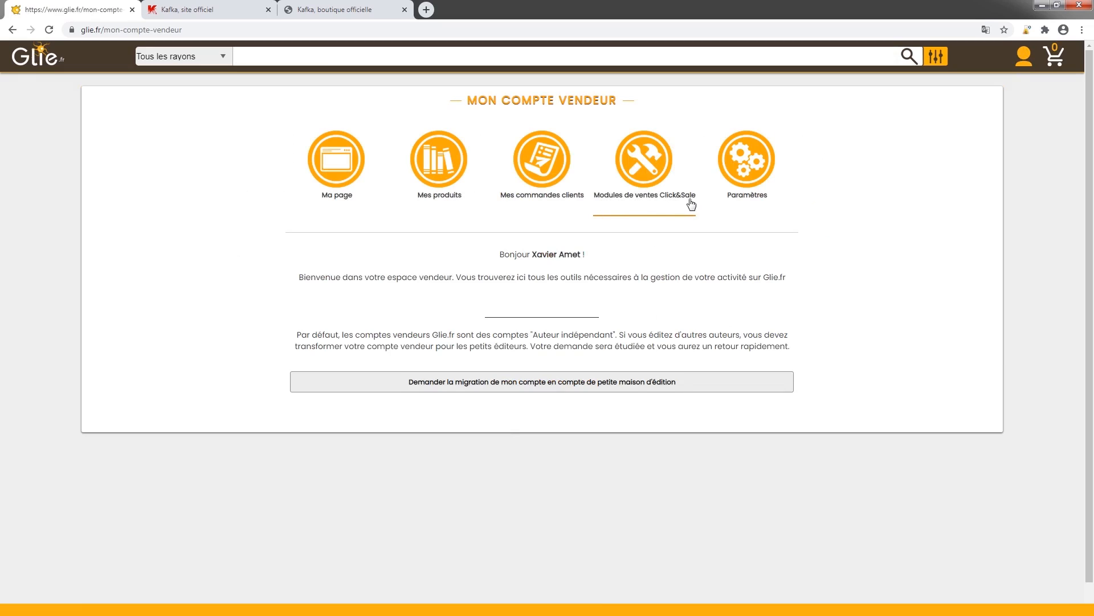
pyautogui.click(658, 177)
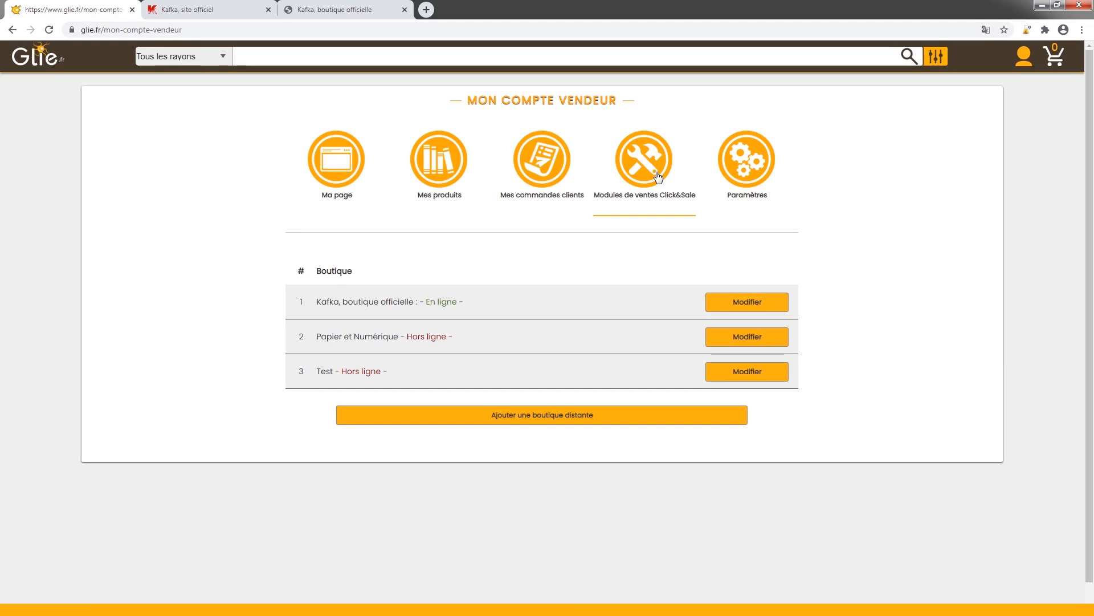
# - Add a new remote shop and open its configuration from the shop list
pyautogui.click(506, 420)
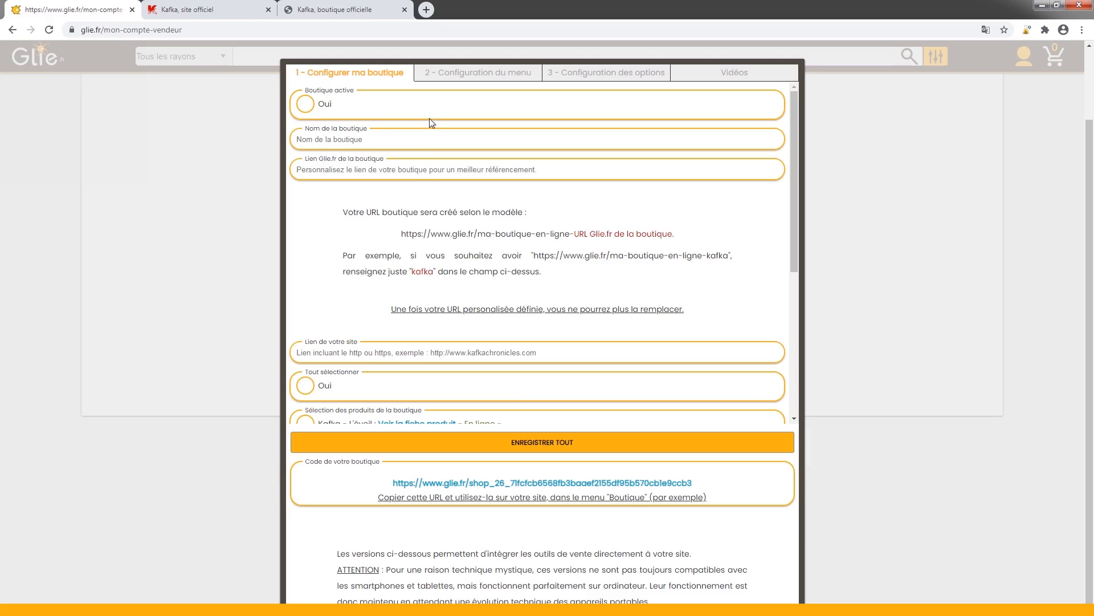
pyautogui.click(244, 183)
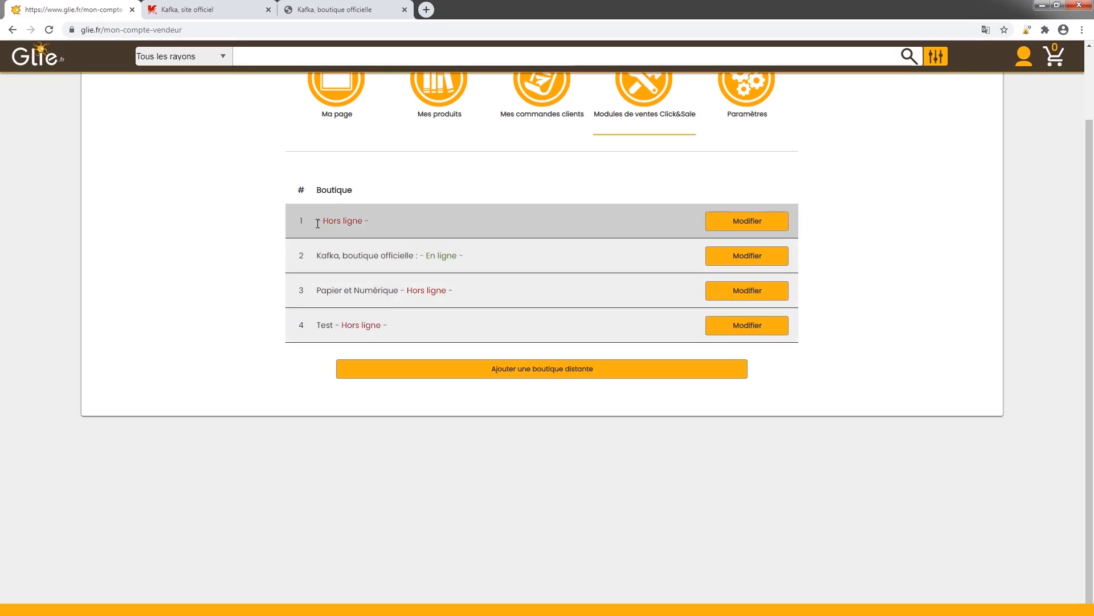
pyautogui.click(722, 226)
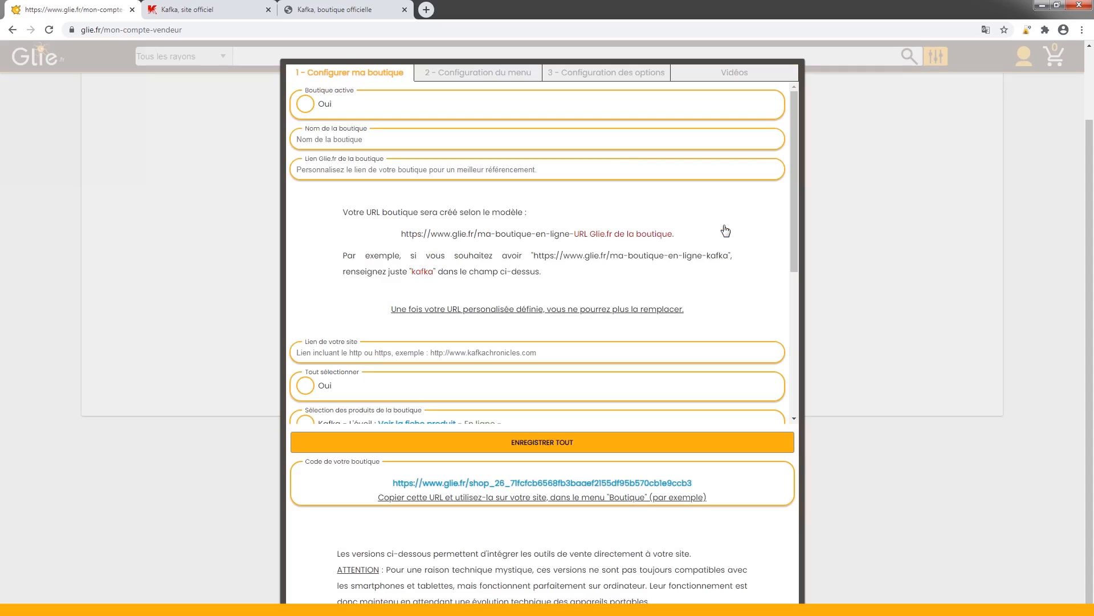
# - Activate the new shop, name it "Kafka boutique démo" and set its Glie.fr link to "demo"
pyautogui.click(305, 104)
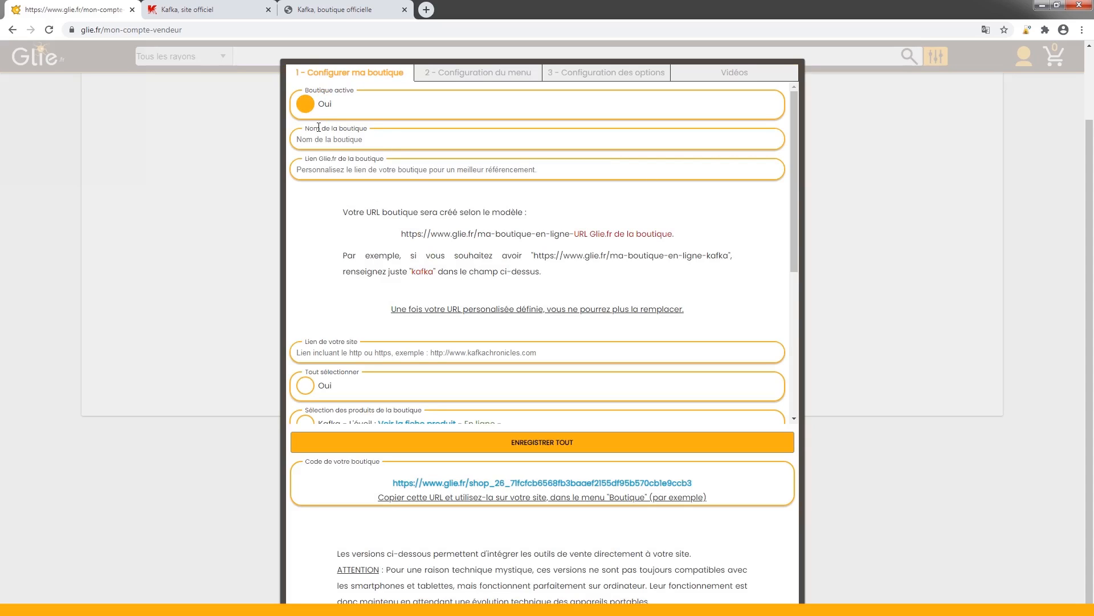
pyautogui.click(381, 138)
pyautogui.write('Kafka boutrique démo')
pyautogui.click(338, 141)
pyautogui.press('BackSpace')
pyautogui.click(349, 167)
pyautogui.write('demo')
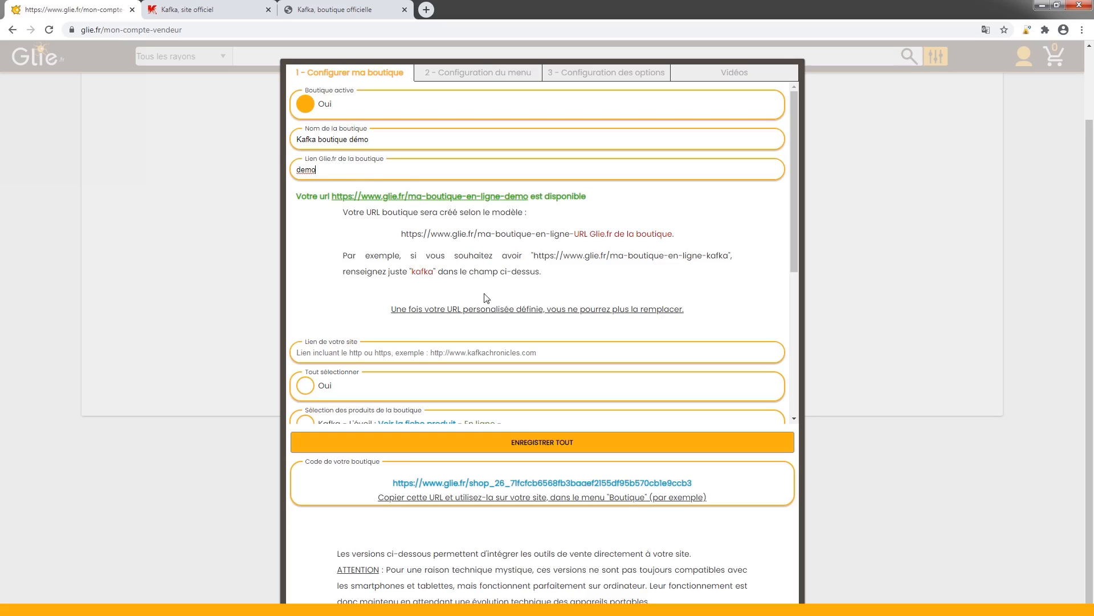
pyautogui.scroll(-1, 324, 350)
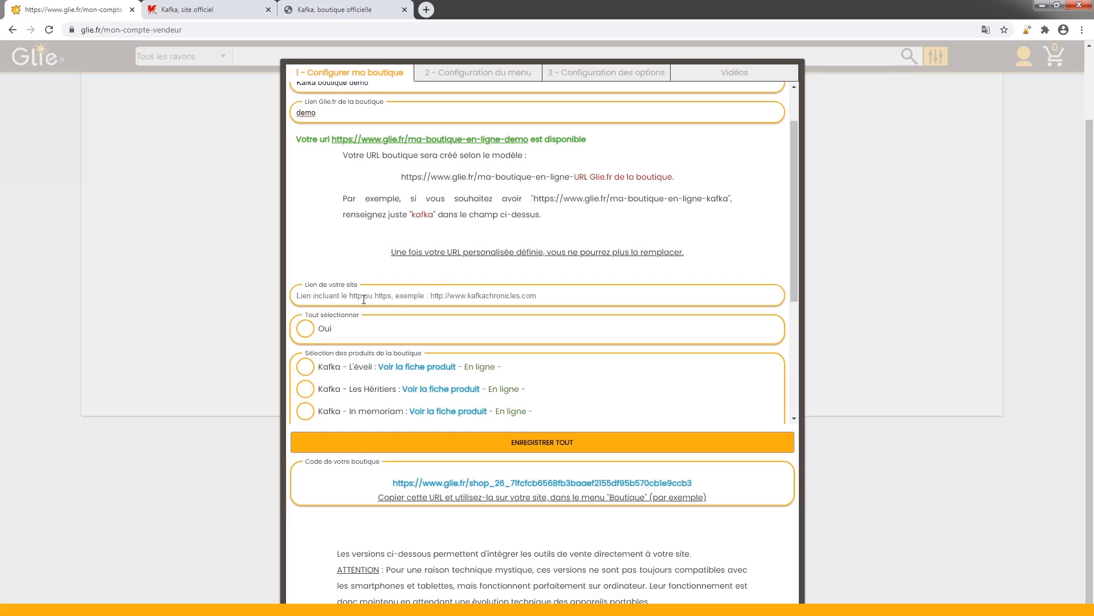
pyautogui.click(230, 11)
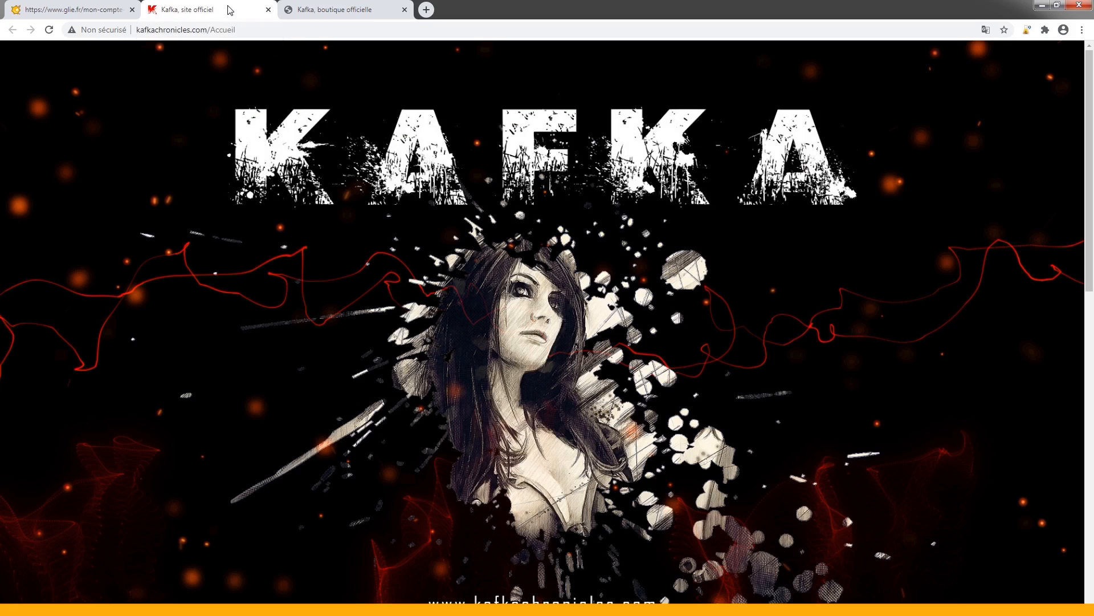
pyautogui.click(248, 29)
pyautogui.hotkey('ctrl', 'c')
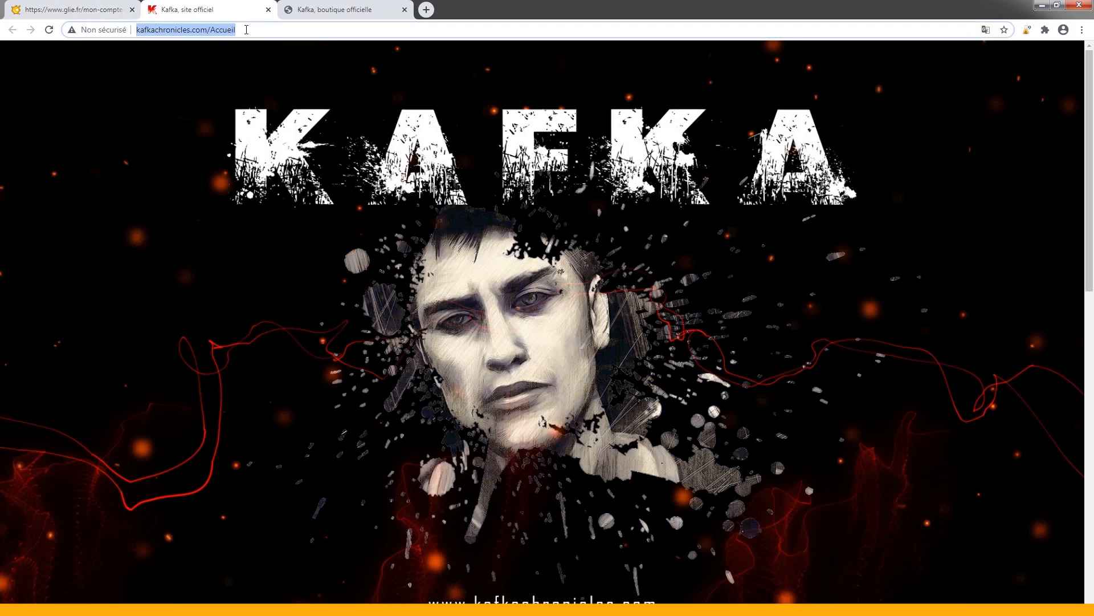
pyautogui.click(86, 10)
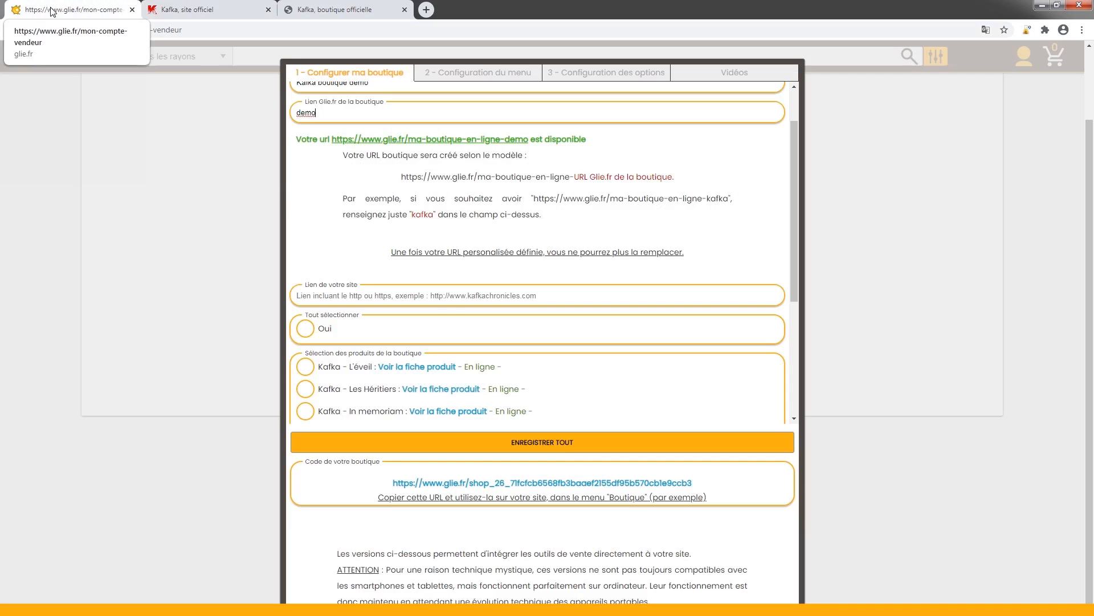
pyautogui.click(386, 296)
pyautogui.hotkey('ctrl', 'v')
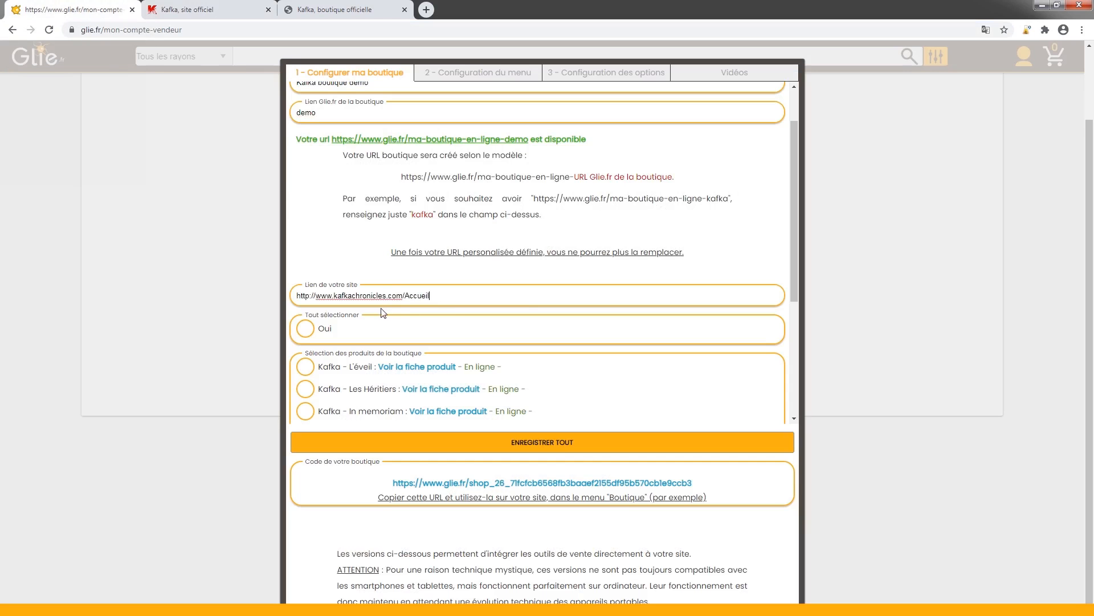
pyautogui.moveTo(403, 295); pyautogui.dragTo(501, 292)
pyautogui.press('BackSpace')
pyautogui.moveTo(298, 296); pyautogui.dragTo(316, 296)
pyautogui.press('BackSpace')
pyautogui.hotkey('ctrl', 'z')
# - Select all products for the demo shop and save the whole configuration
pyautogui.scroll(-2, 332, 349)
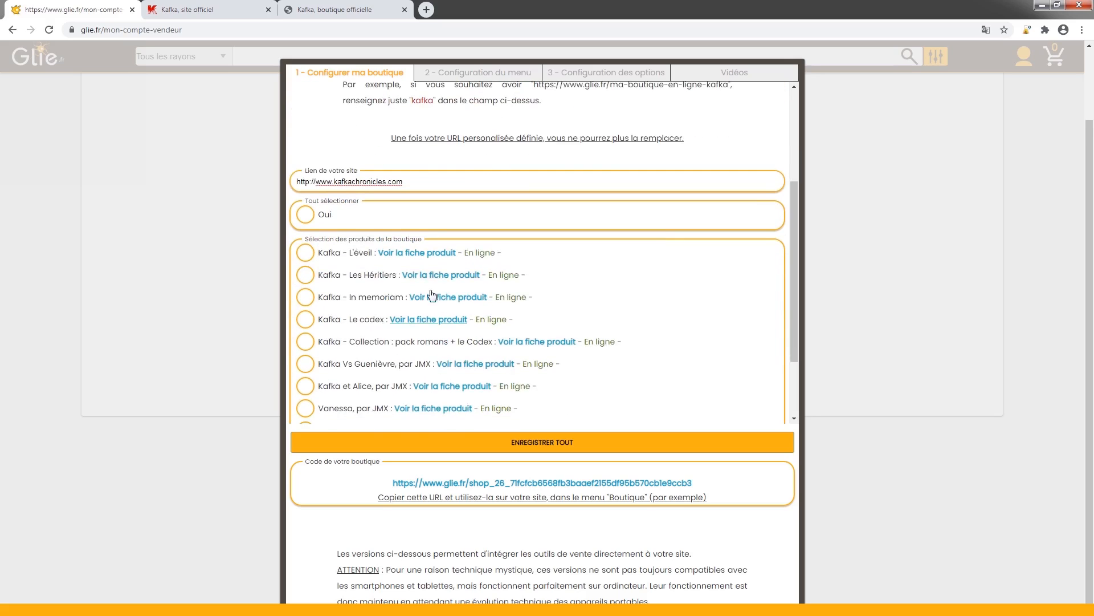
pyautogui.scroll(-2, 422, 235)
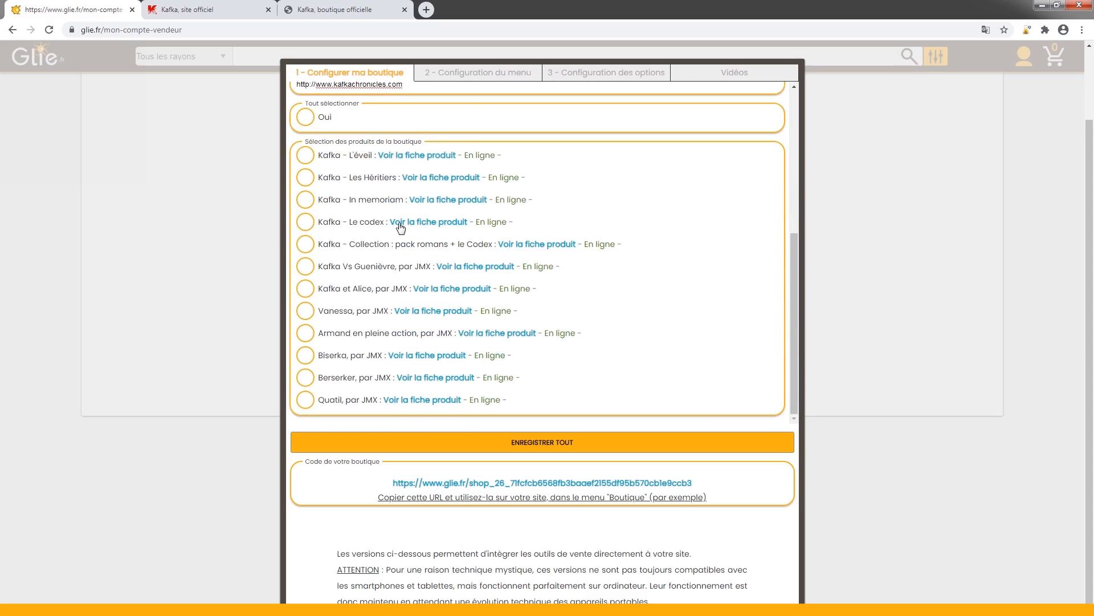
pyautogui.click(307, 118)
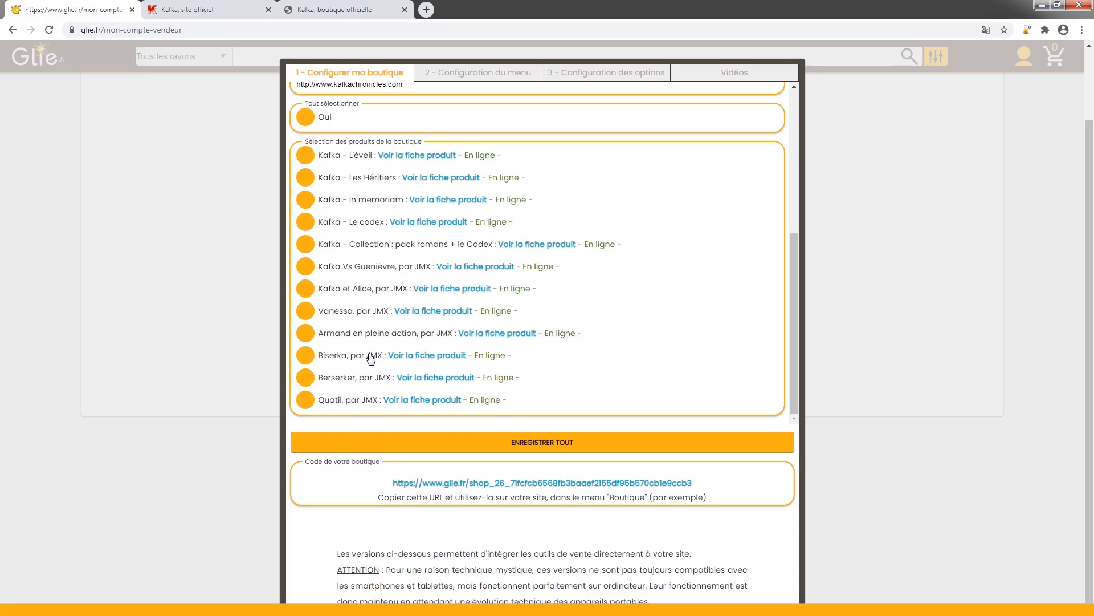
pyautogui.click(475, 450)
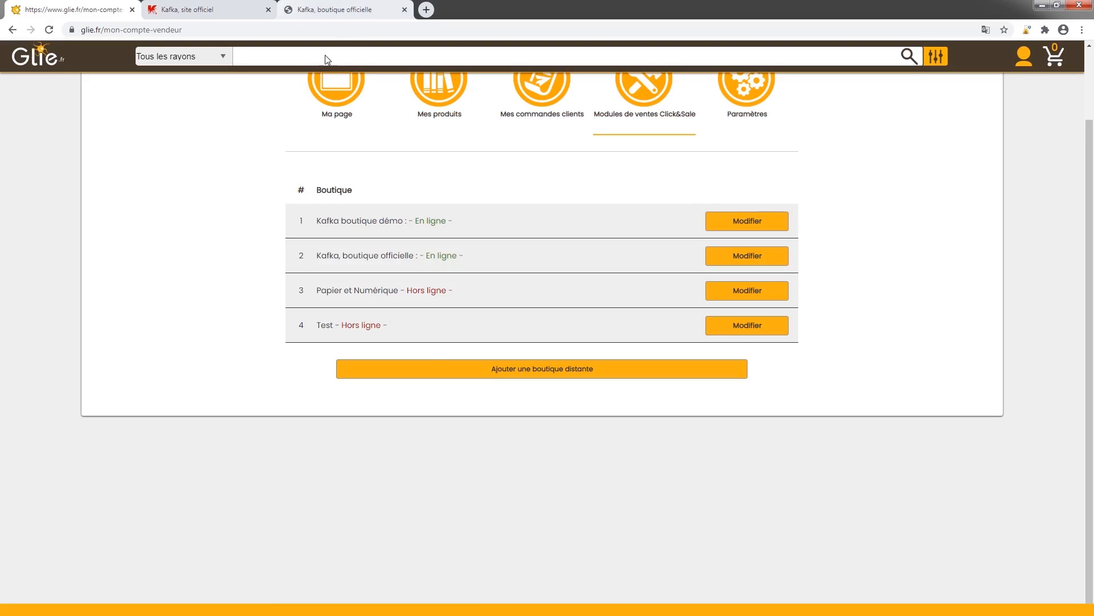
# - Reopen the demo shop's configuration, follow its shop URL and look through the products on the online shop page
pyautogui.click(733, 226)
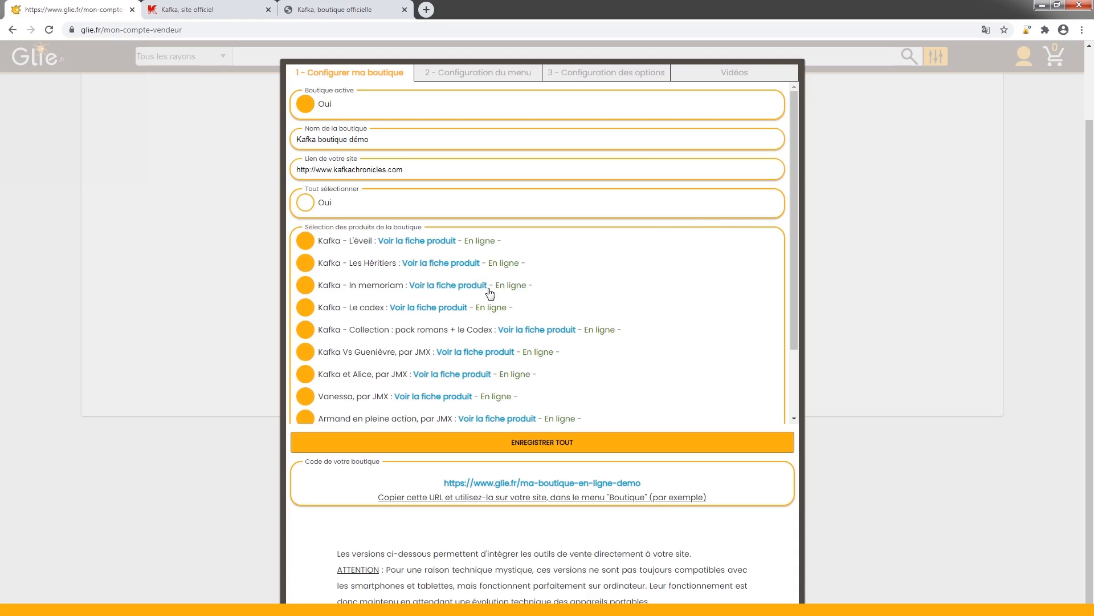
pyautogui.click(558, 489)
pyautogui.click(234, 7)
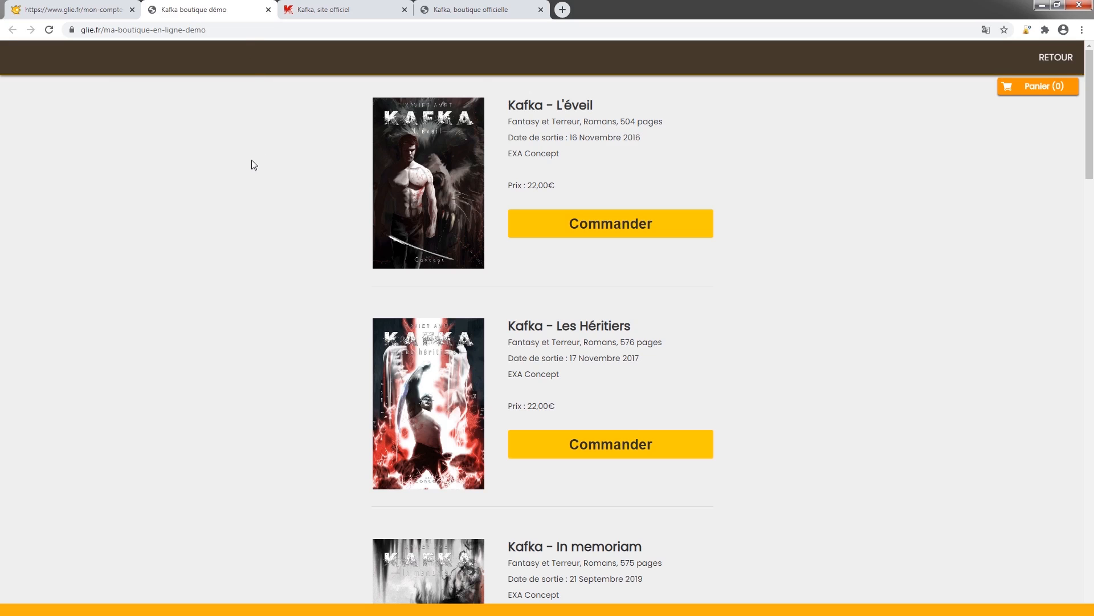
pyautogui.scroll(-7, 251, 162)
pyautogui.scroll(-7, 249, 162)
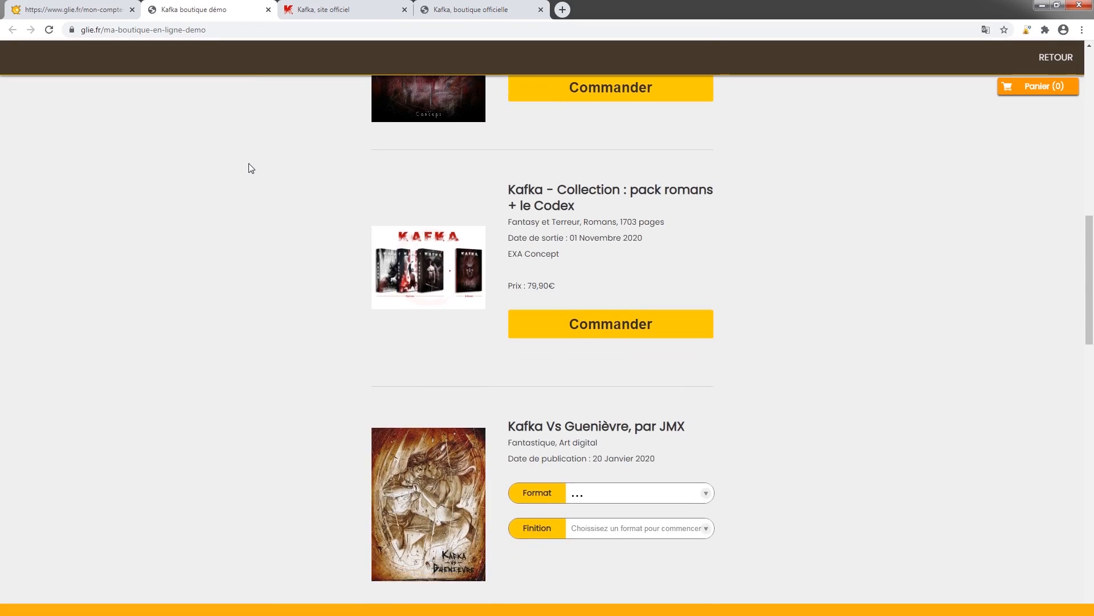
pyautogui.scroll(-6, 248, 167)
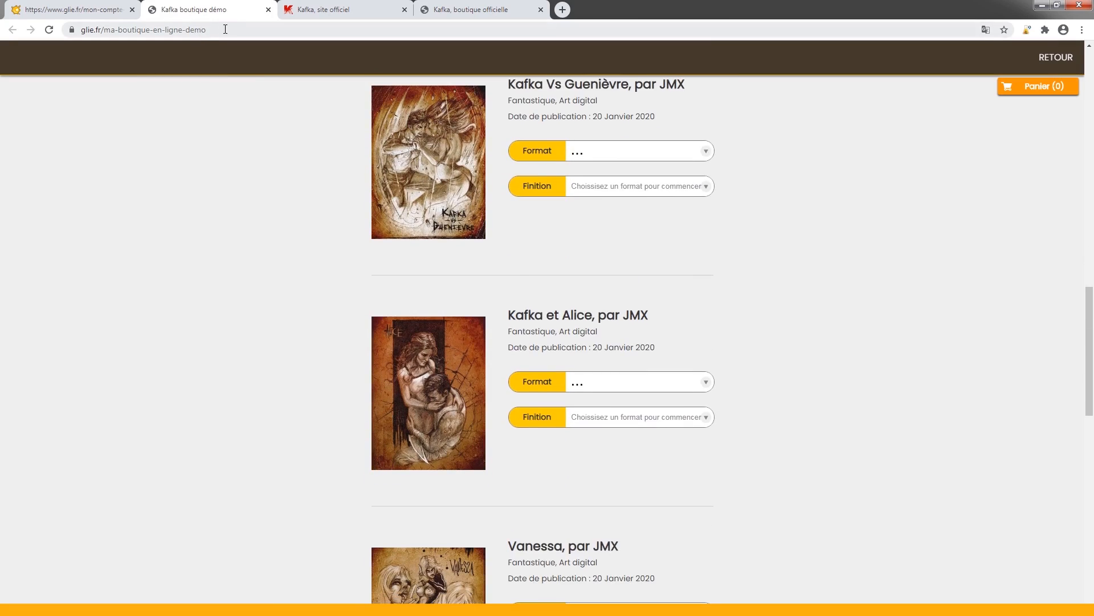
pyautogui.click(225, 29)
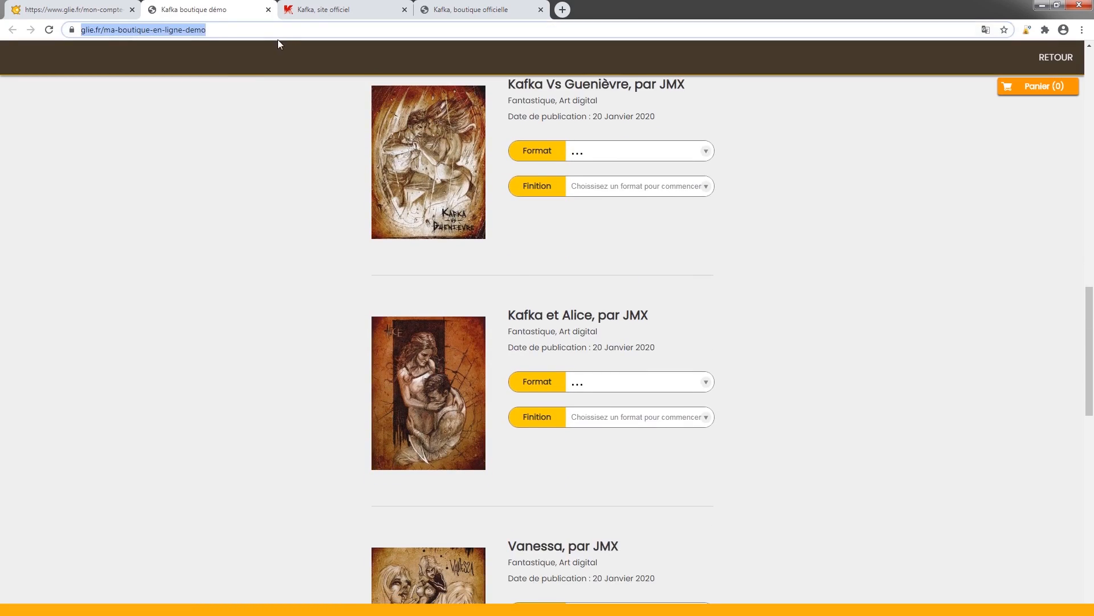
# - Compare the official Boutique page reached from the Kafka site's menu with the demo shop page opened from its configuration
pyautogui.click(359, 10)
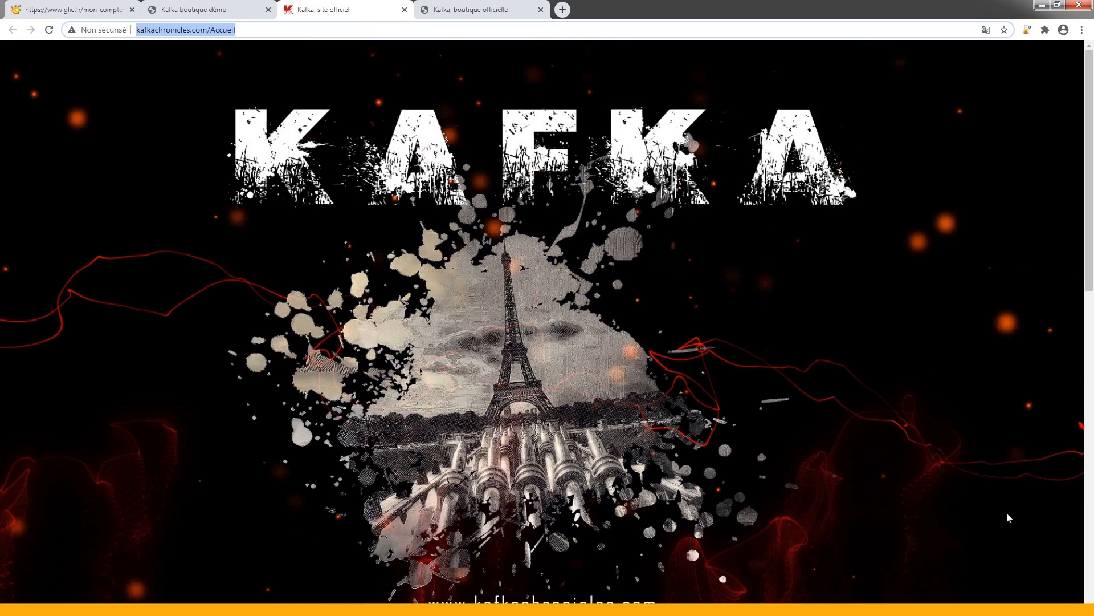
pyautogui.scroll(-5, 1007, 511)
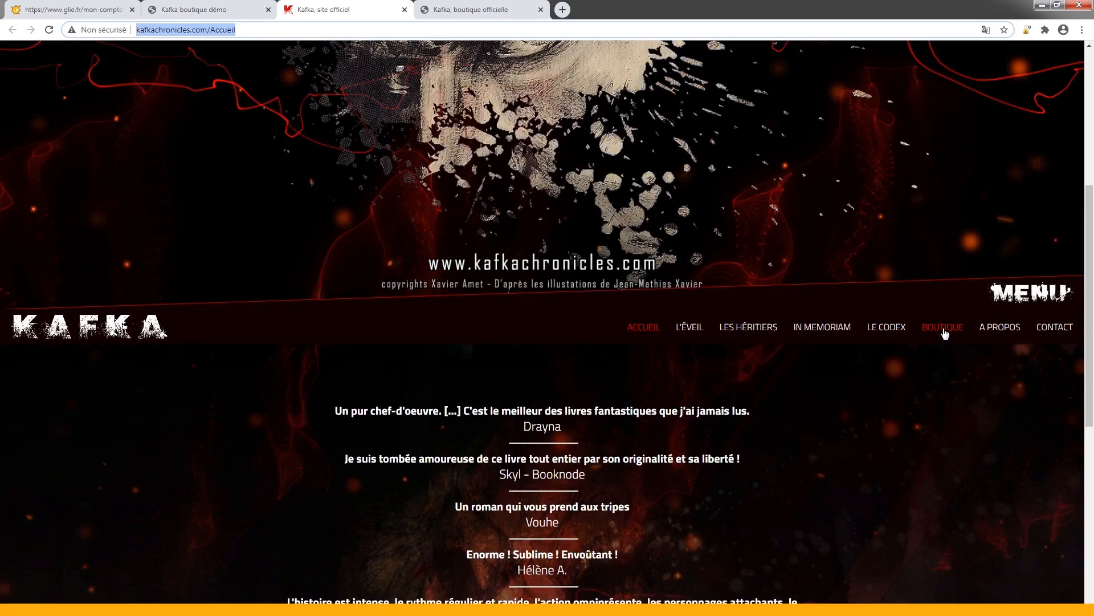
pyautogui.click(943, 328)
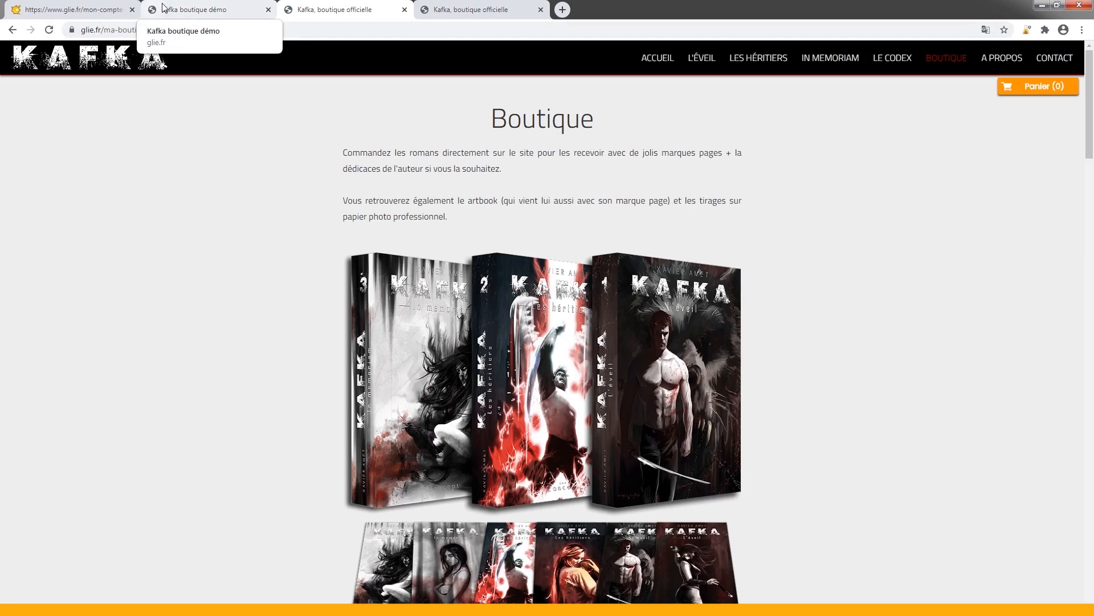
pyautogui.click(97, 5)
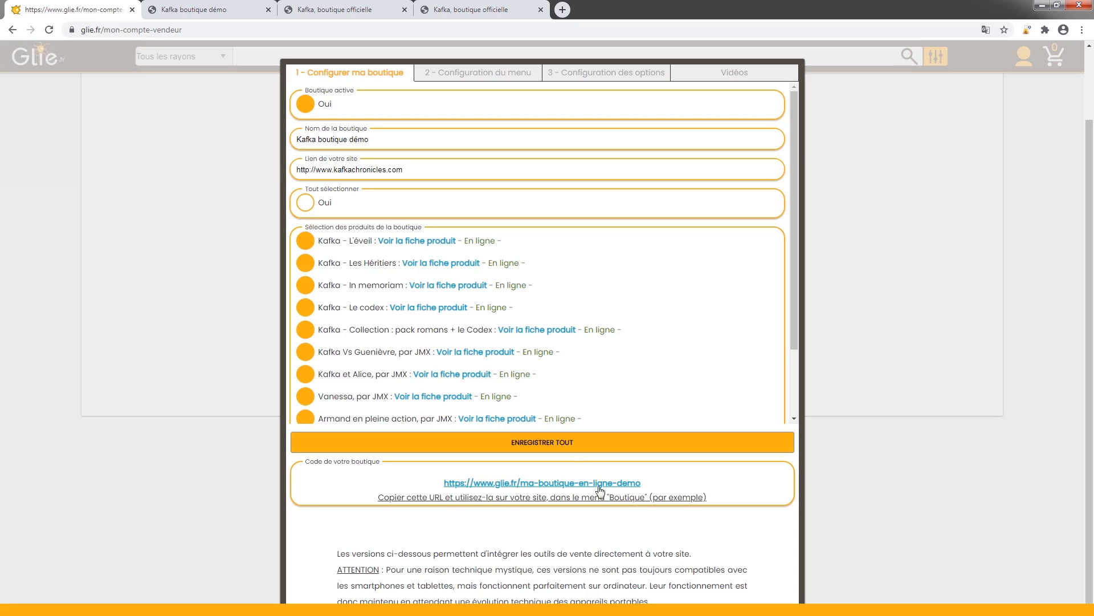
pyautogui.click(634, 484)
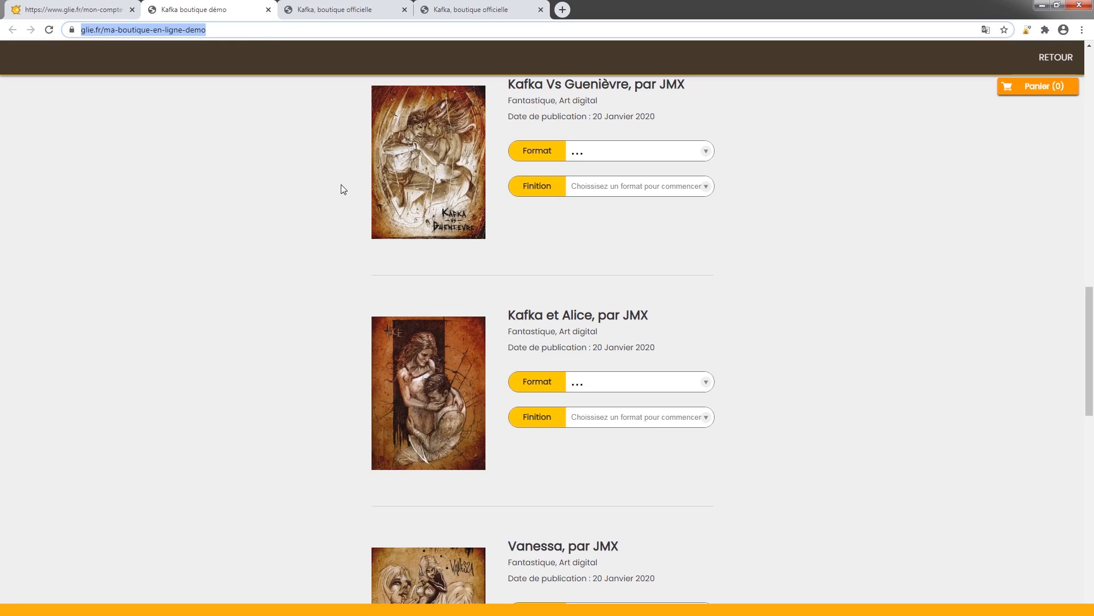
pyautogui.scroll(15, 285, 200)
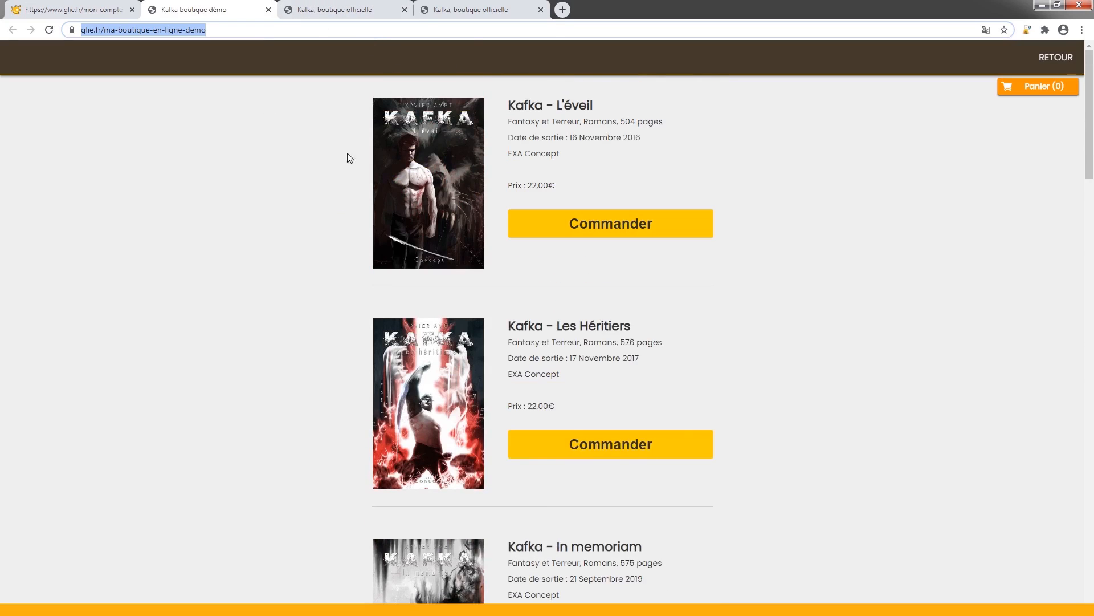
pyautogui.click(329, 9)
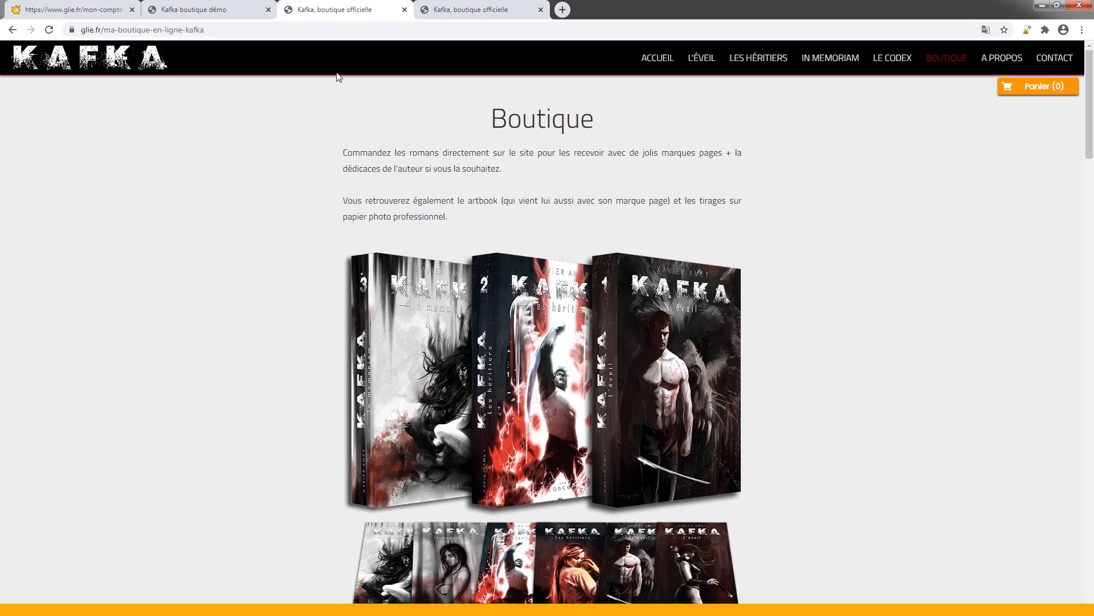
# - Look through the Kafka site's A PROPOS page and compare its header menu with the demo shop page
pyautogui.click(1002, 58)
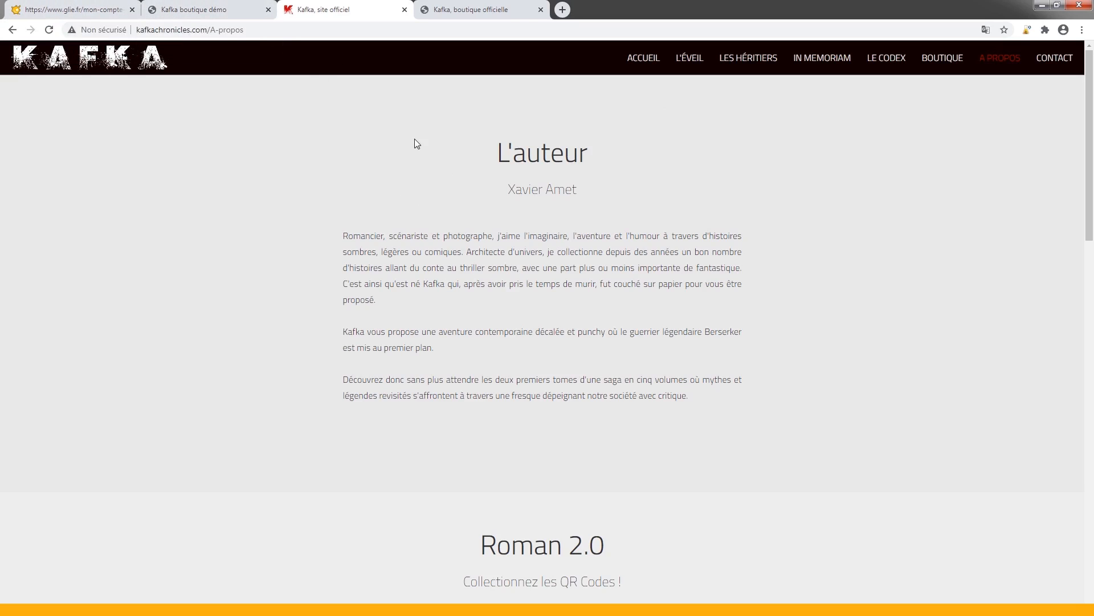
pyautogui.scroll(-7, 335, 223)
pyautogui.scroll(6, 335, 218)
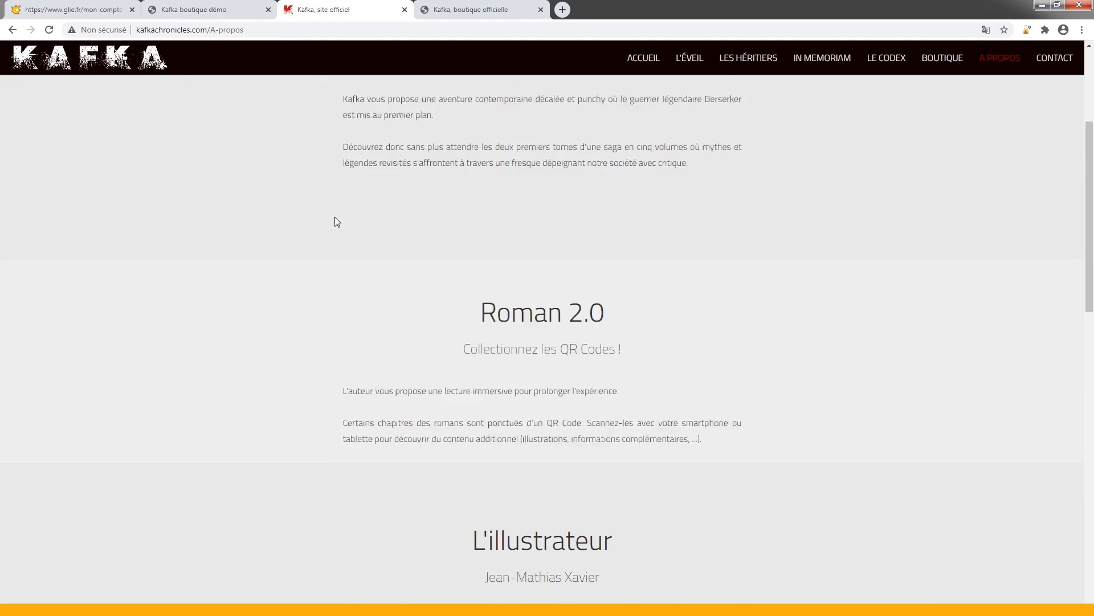
pyautogui.click(228, 10)
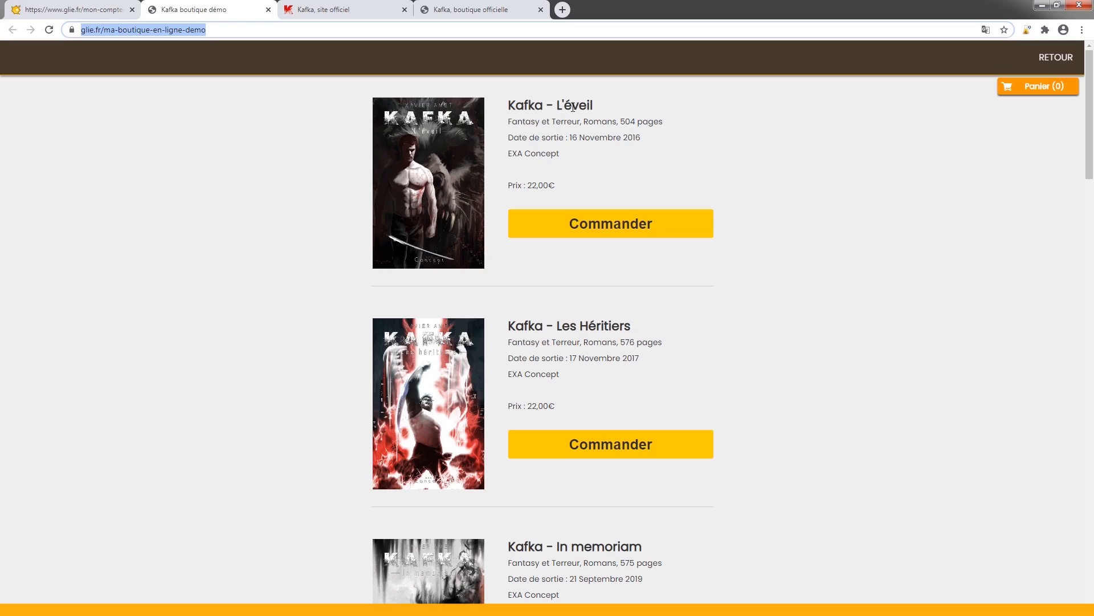
pyautogui.click(357, 9)
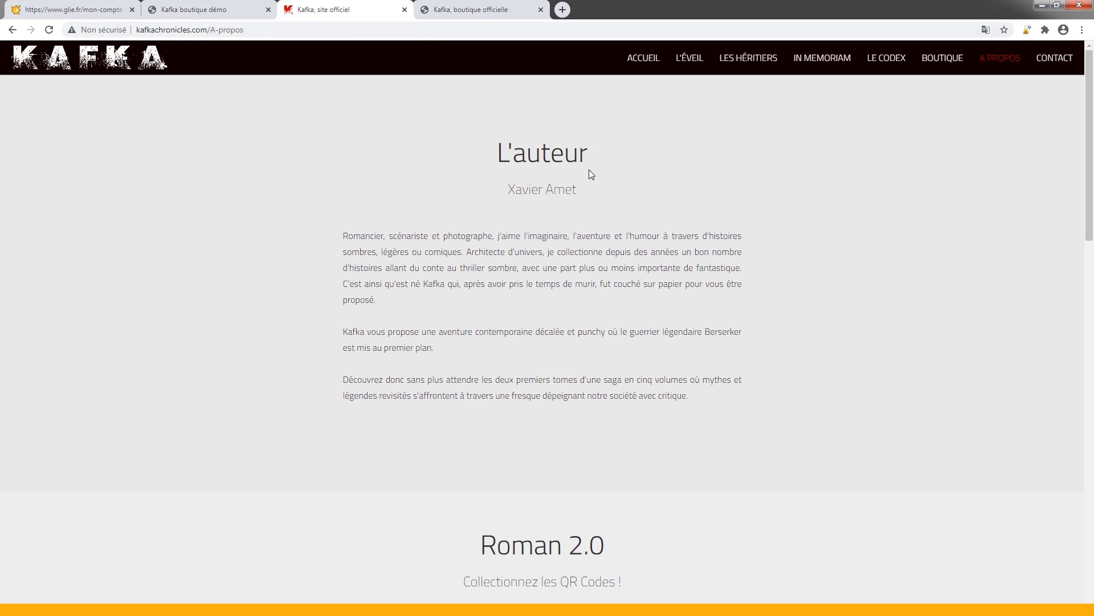
pyautogui.click(228, 10)
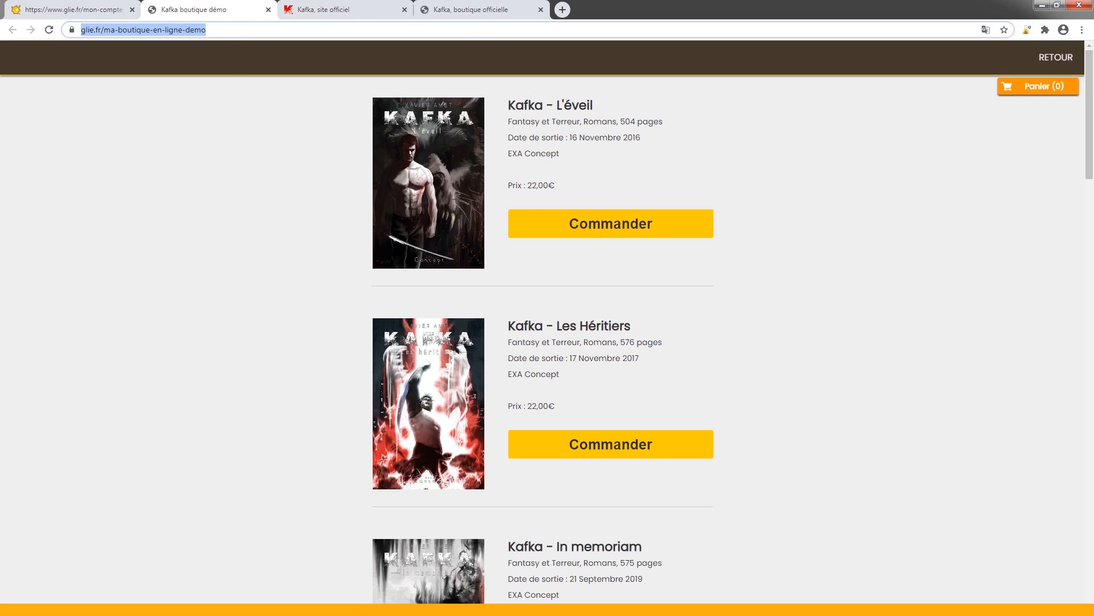
pyautogui.hotkey('ctrl', 'Tab')
pyautogui.scroll(-4, 797, 166)
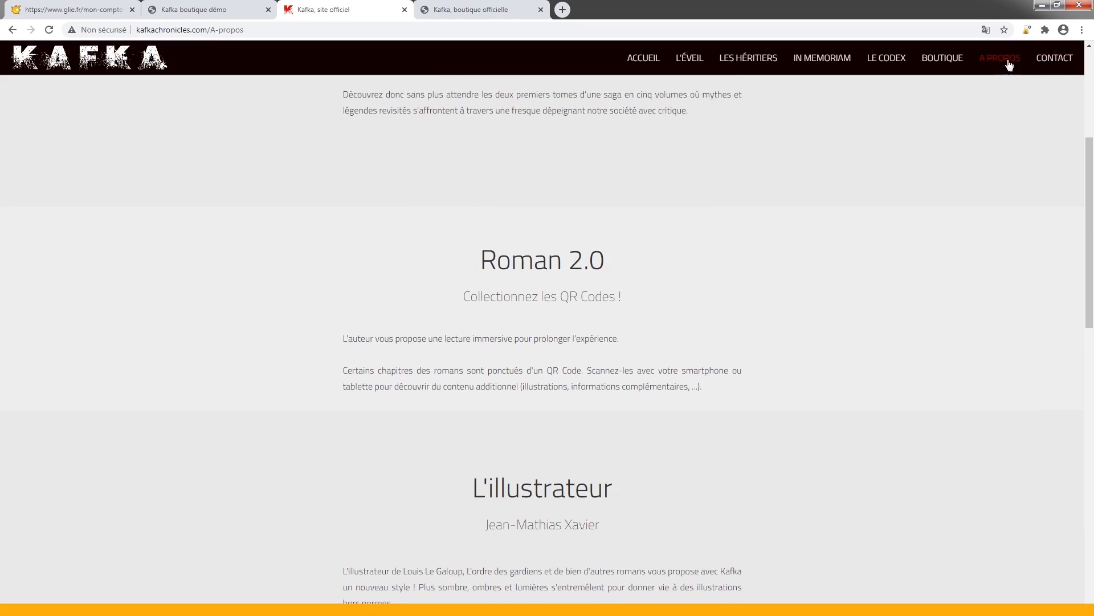
pyautogui.scroll(-8, 811, 193)
pyautogui.scroll(9, 647, 207)
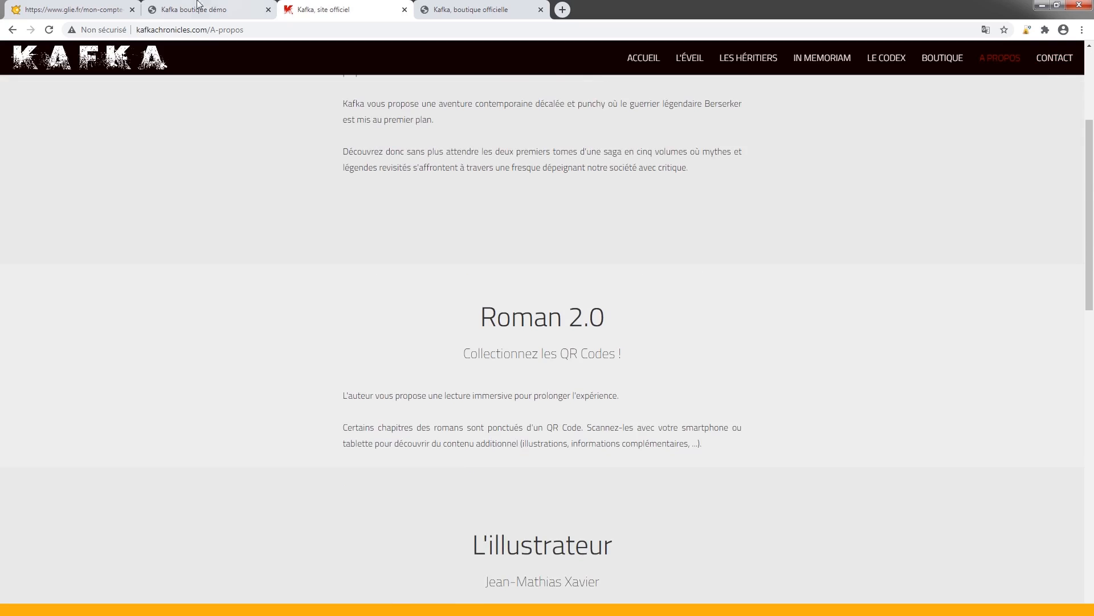
# - Return to the demo shop's configuration and open its menu settings
pyautogui.click(199, 6)
pyautogui.click(97, 9)
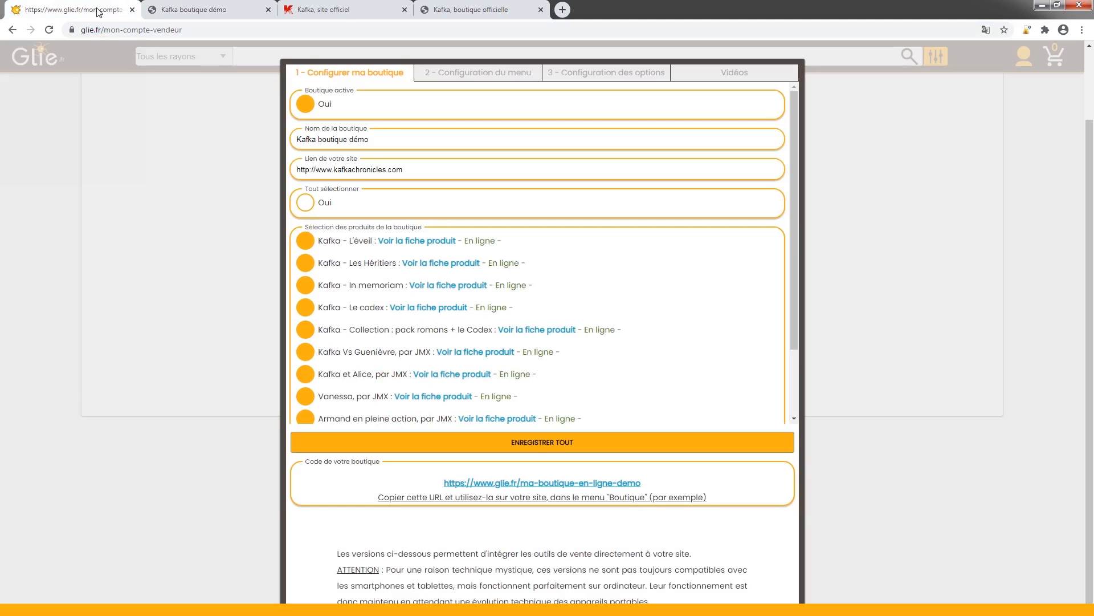
pyautogui.click(450, 76)
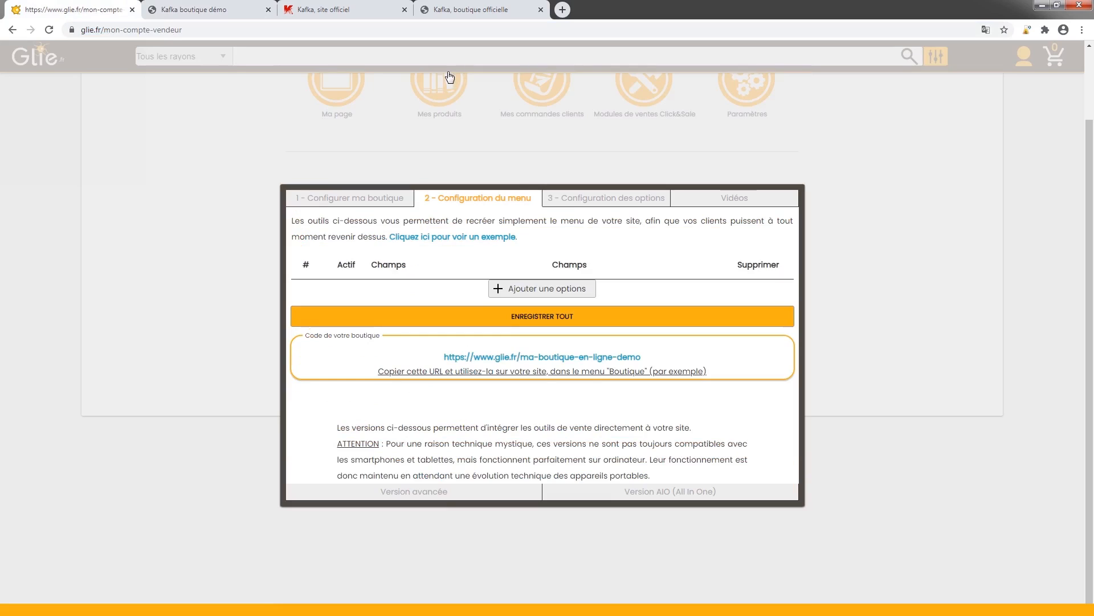
# - Follow the demo shop's RETOUR link to the Kafka site, visit its BOUTIQUE page and close that page
pyautogui.click(213, 10)
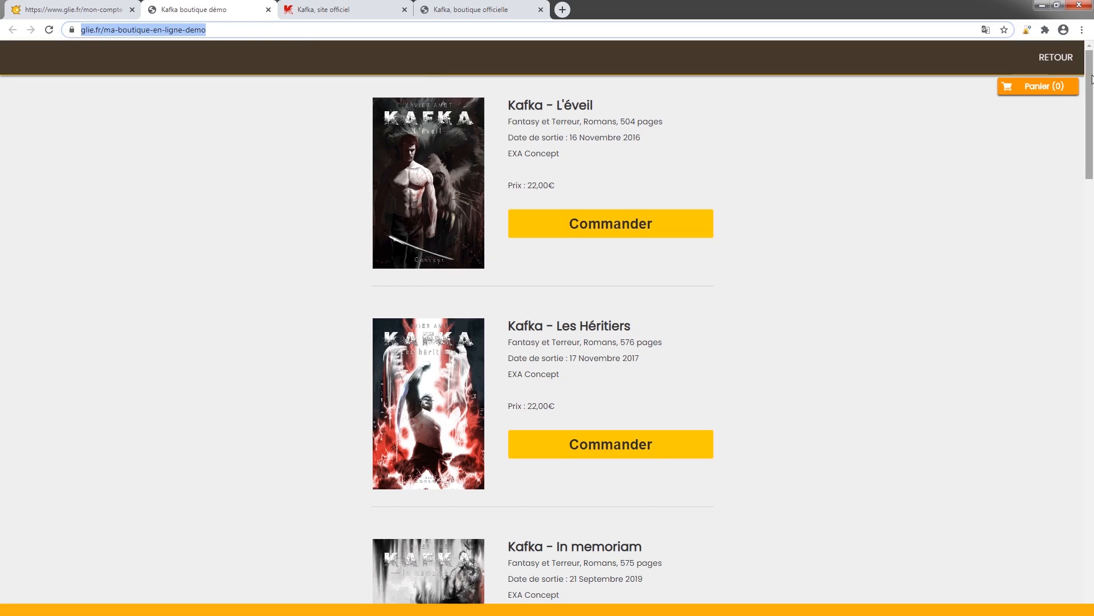
pyautogui.click(1056, 57)
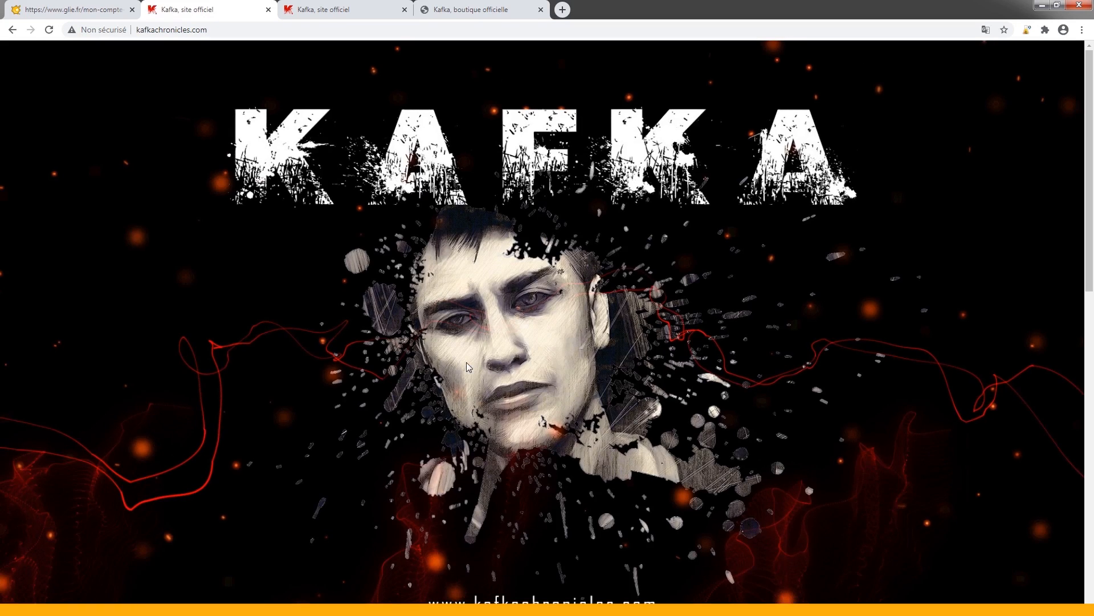
pyautogui.scroll(-5, 837, 444)
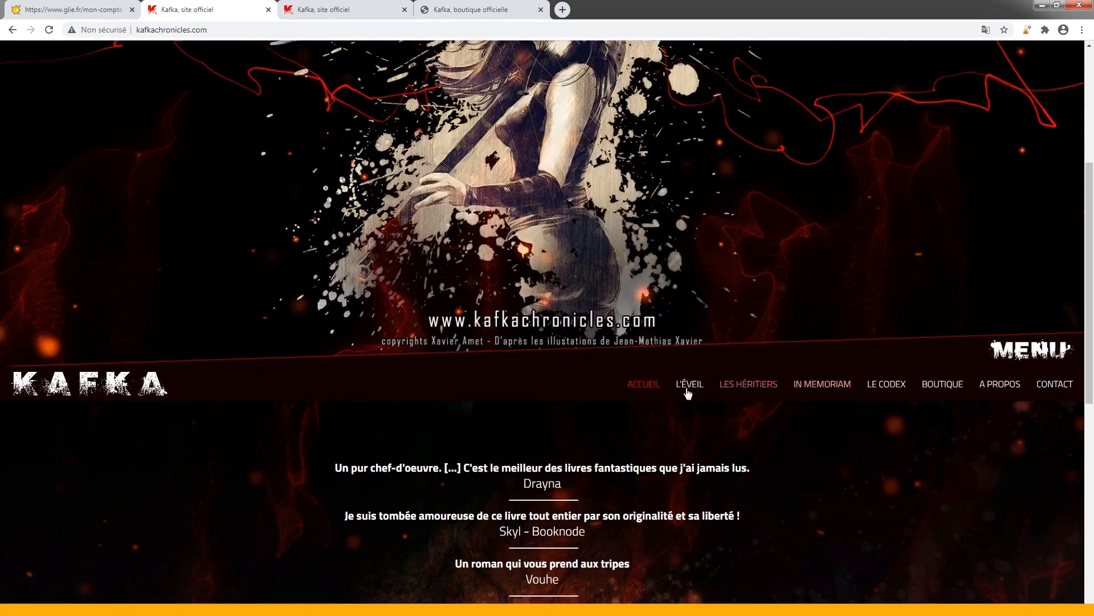
pyautogui.click(943, 388)
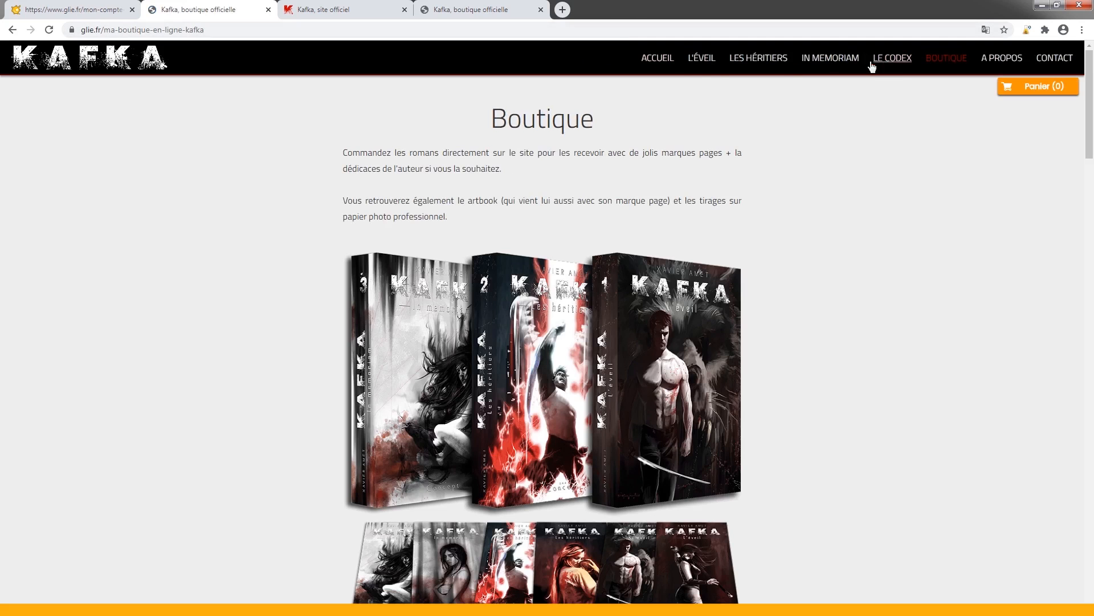
pyautogui.click(269, 10)
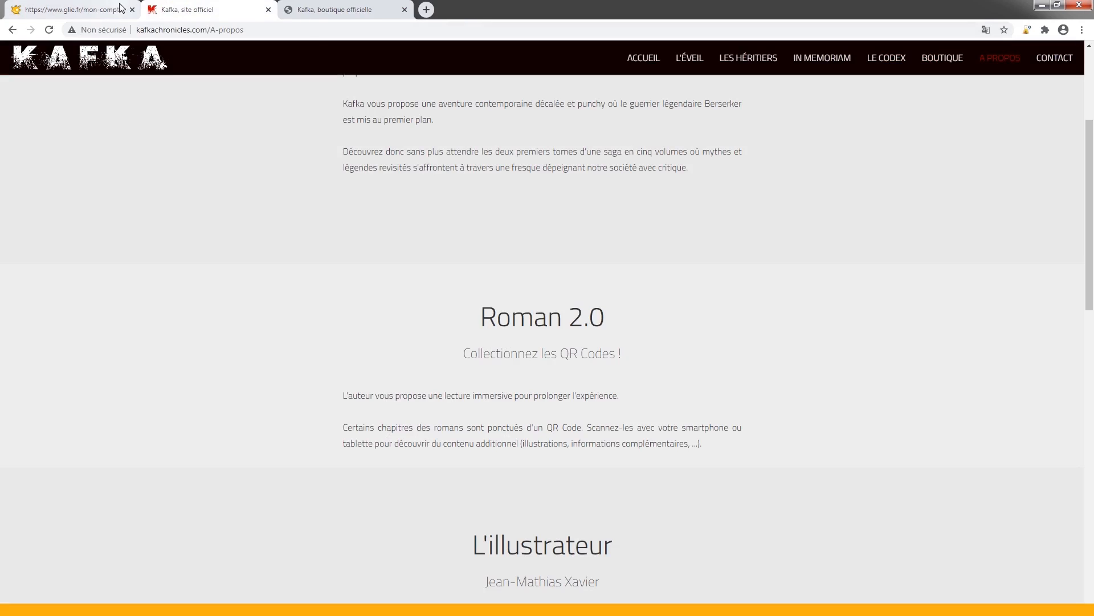
# - Add eight blank menu options to the demo shop's menu configuration, using the Kafka site's menu as the reference
pyautogui.click(81, 6)
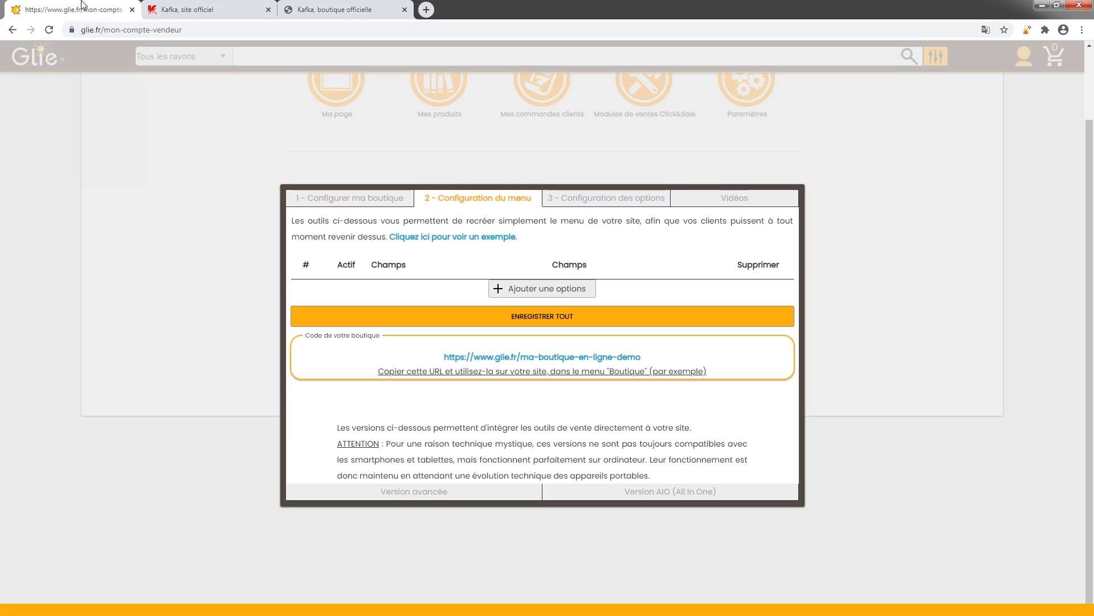
pyautogui.click(525, 291)
pyautogui.click(207, 9)
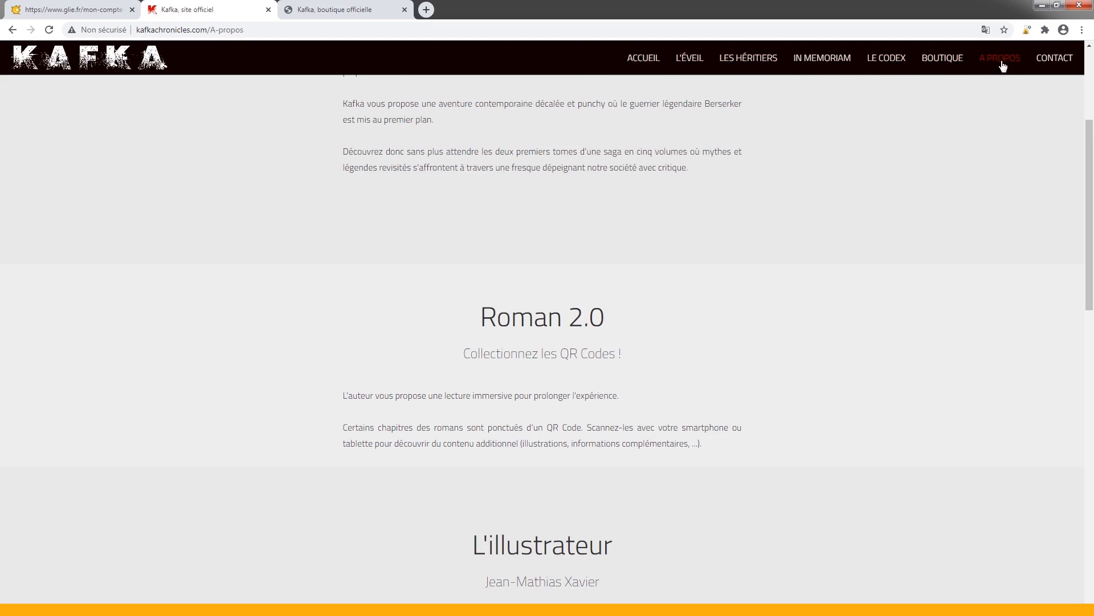
pyautogui.click(71, 9)
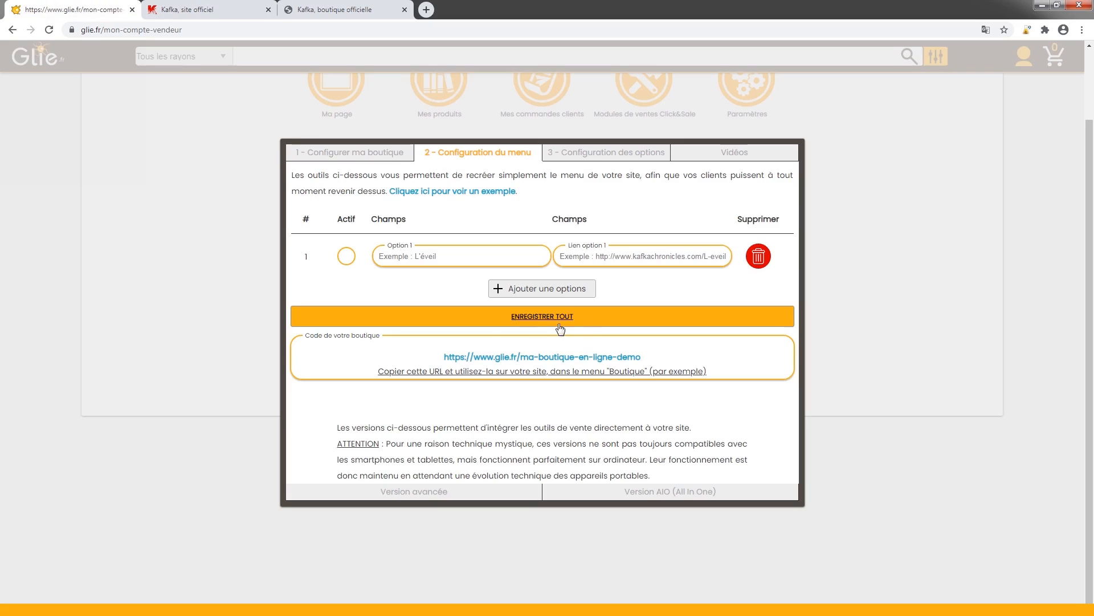
pyautogui.click(534, 289)
pyautogui.tripleClick(530, 290)
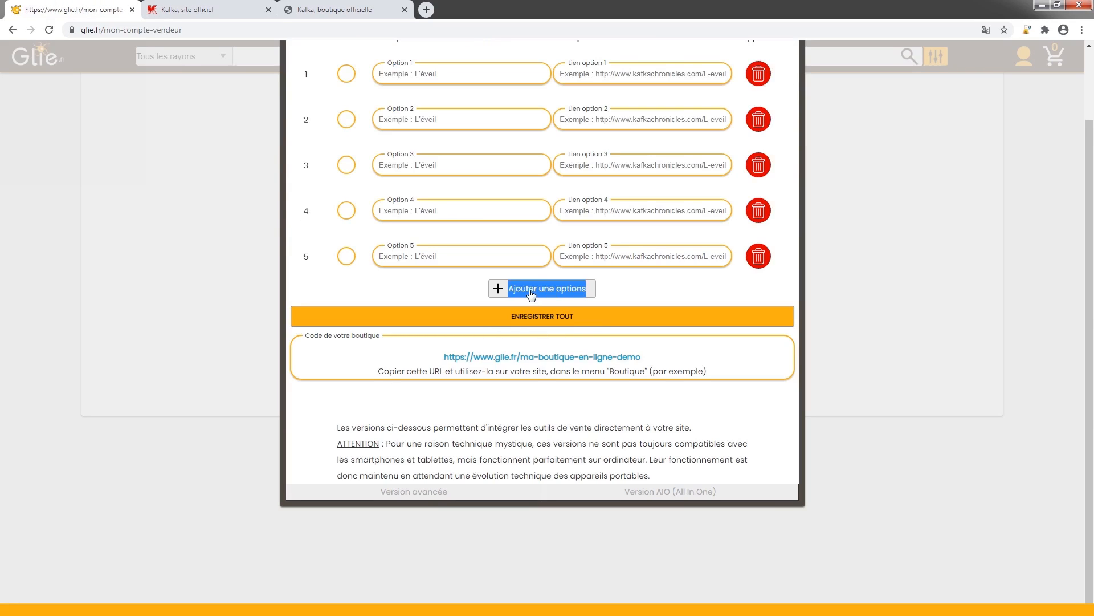
pyautogui.doubleClick(530, 290)
pyautogui.click(531, 292)
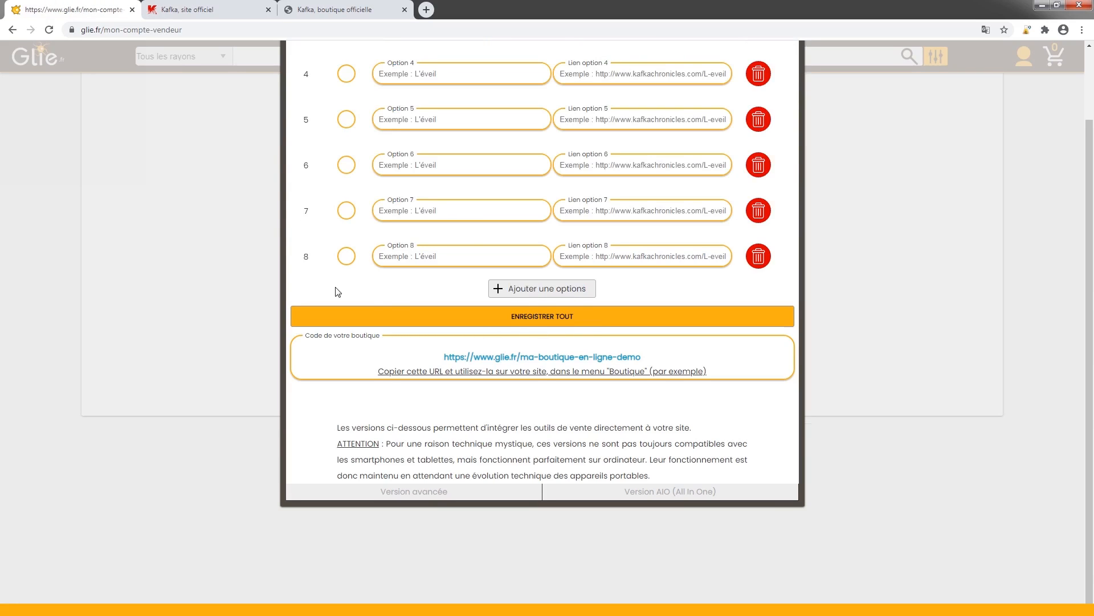
# - Save the whole configuration and reopen the menu settings of Kafka boutique démo
pyautogui.click(540, 320)
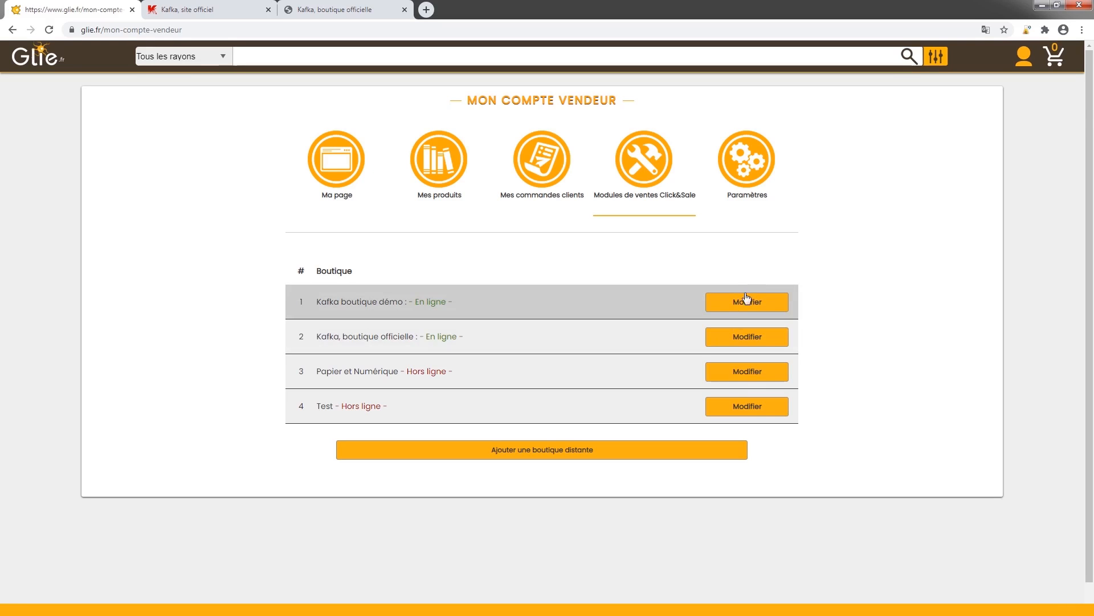
pyautogui.click(724, 303)
pyautogui.click(467, 71)
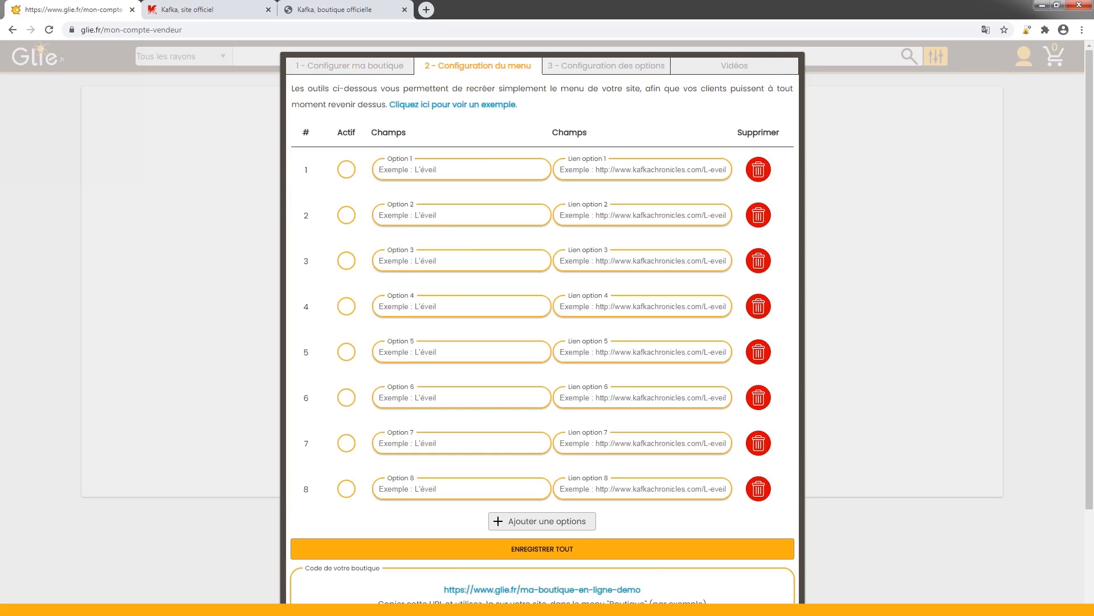
# - Copy the Kafka home page address into the Option 1 name and trim it to "Accueil"
pyautogui.click(208, 7)
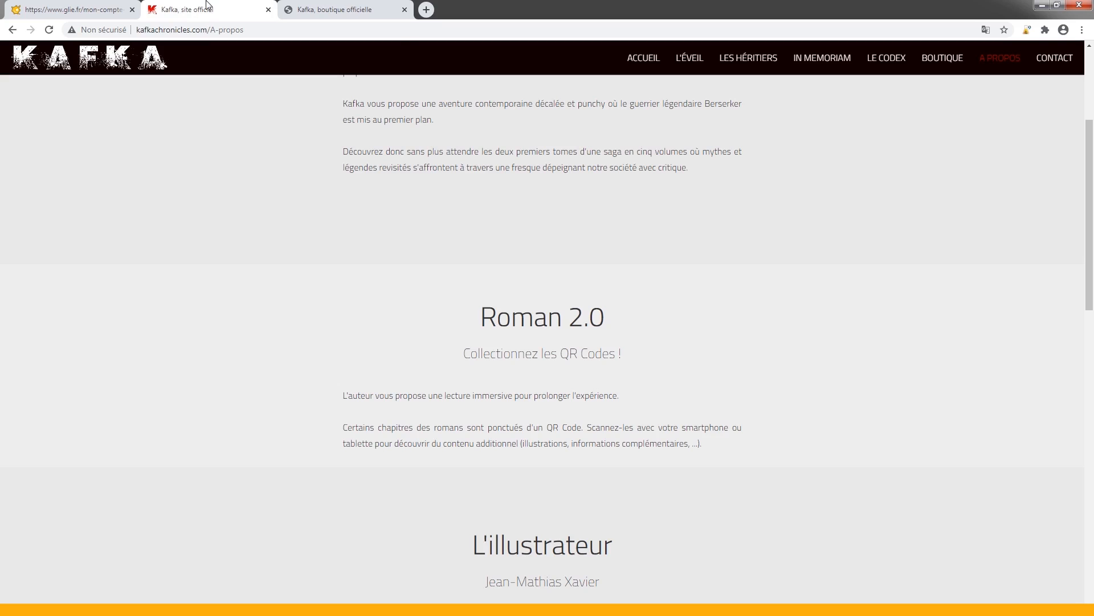
pyautogui.click(643, 57)
pyautogui.click(226, 30)
pyautogui.hotkey('ctrl', 'c')
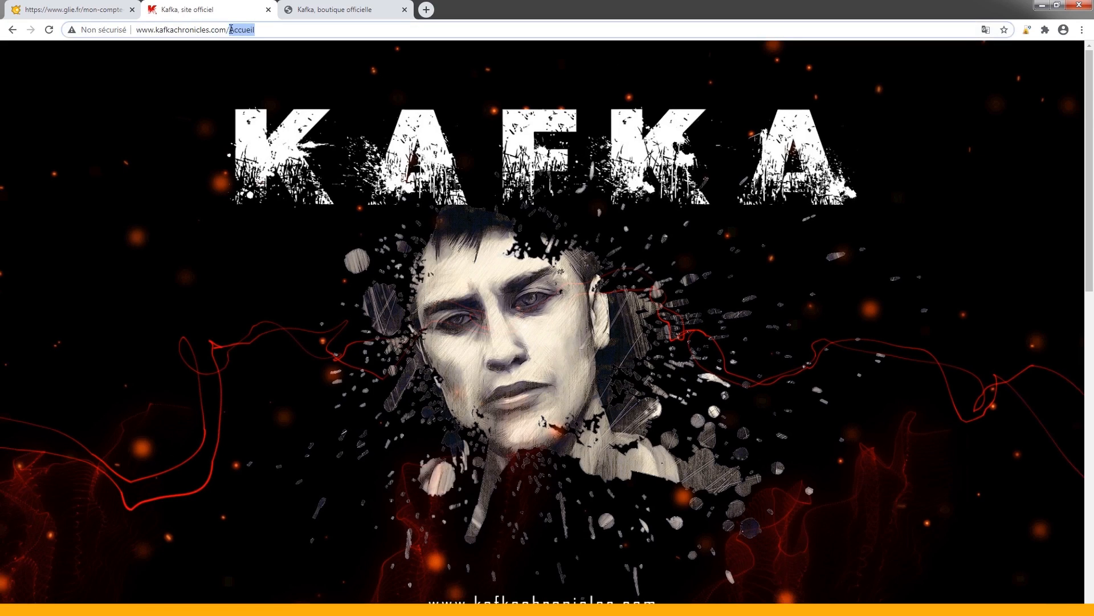
pyautogui.click(71, 9)
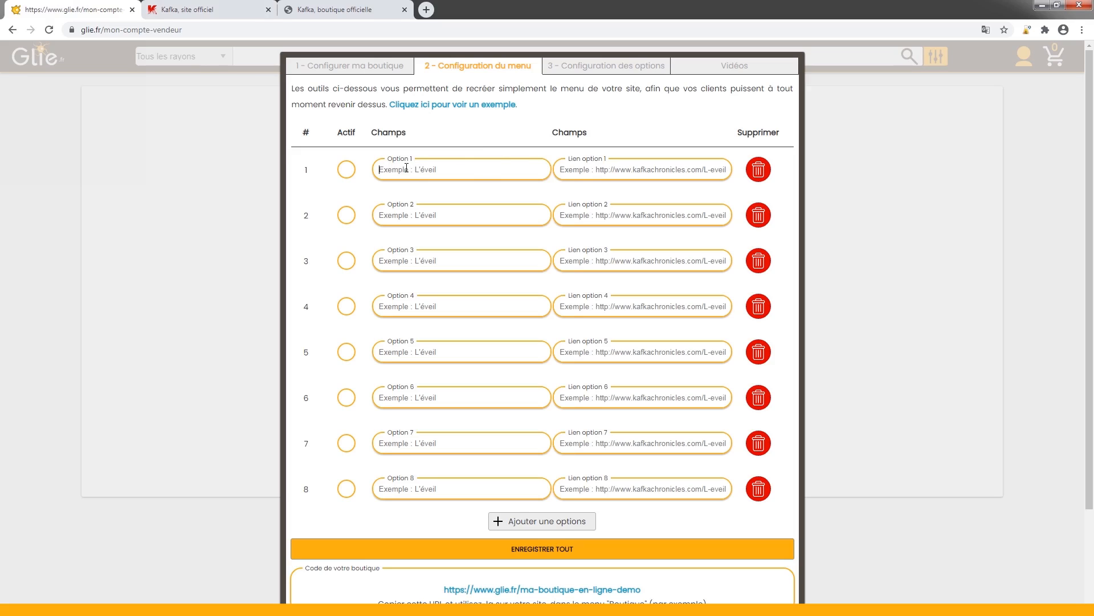
pyautogui.hotkey('ctrl', 'v')
pyautogui.moveTo(381, 167); pyautogui.dragTo(488, 169)
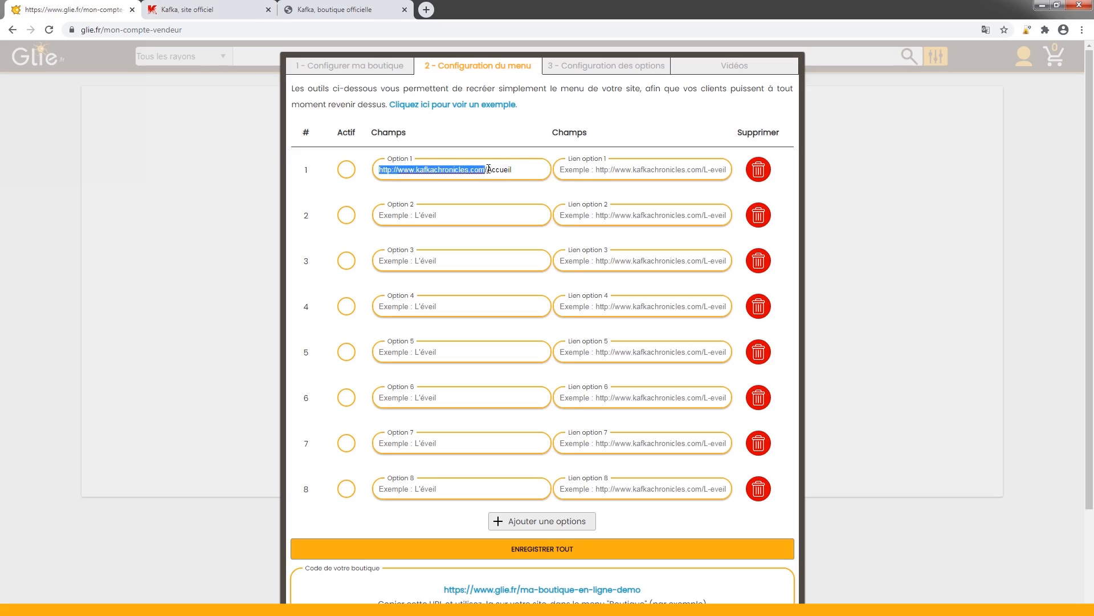
pyautogui.press('BackSpace')
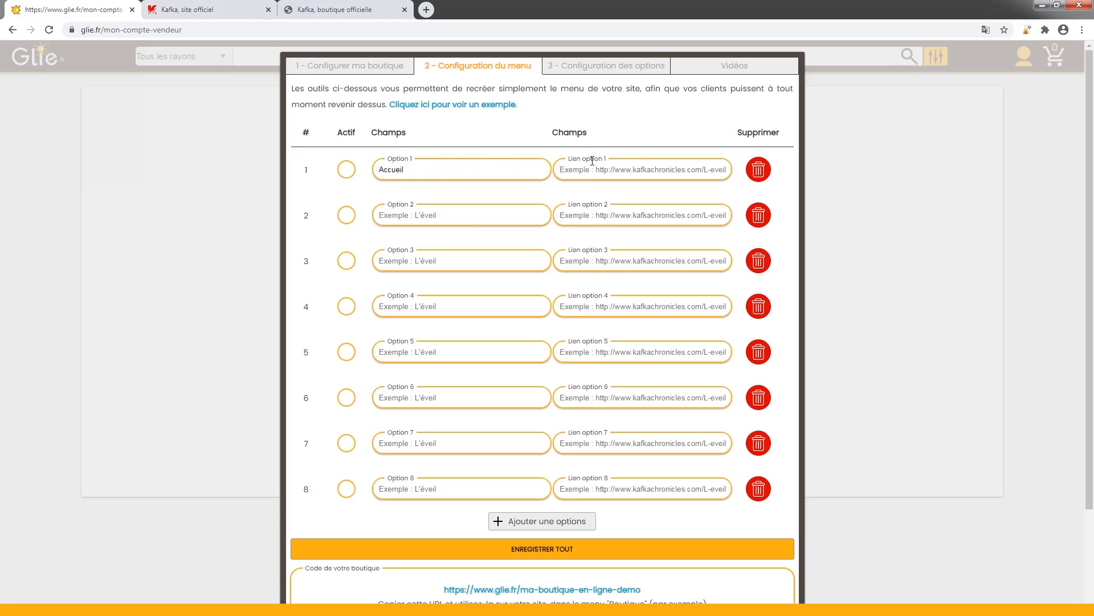
pyautogui.click(188, 9)
pyautogui.click(268, 31)
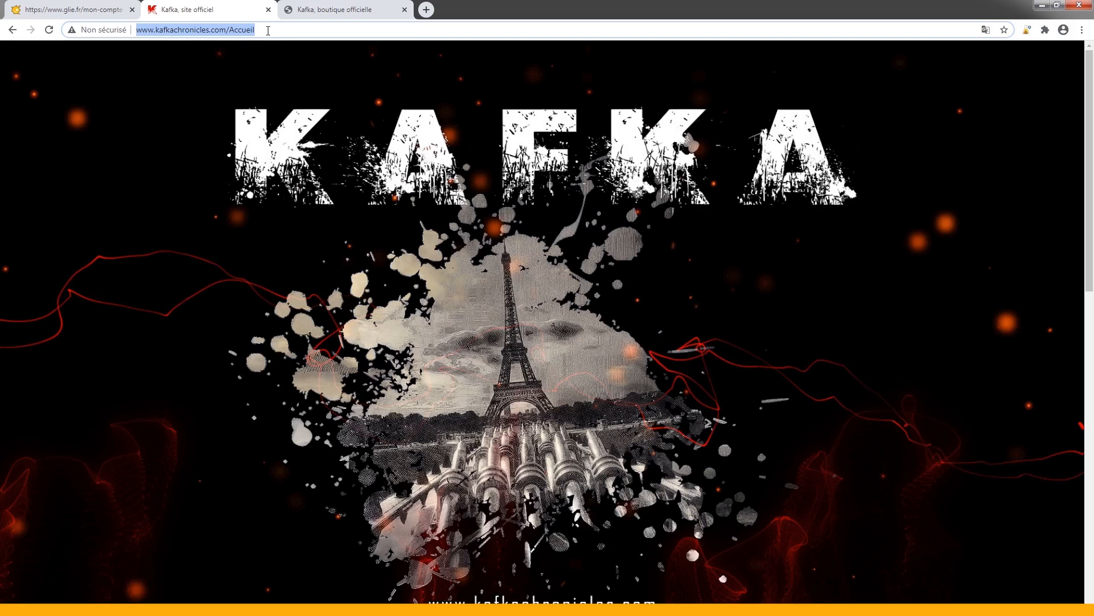
pyautogui.click(291, 59)
pyautogui.click(264, 33)
pyautogui.hotkey('ctrl', 'c')
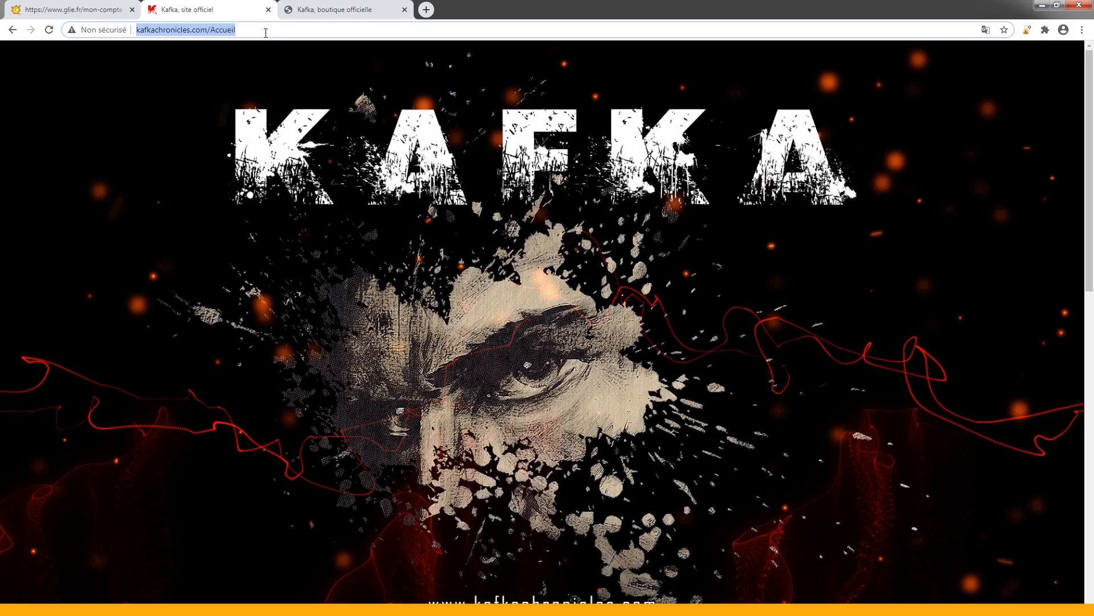
pyautogui.click(86, 10)
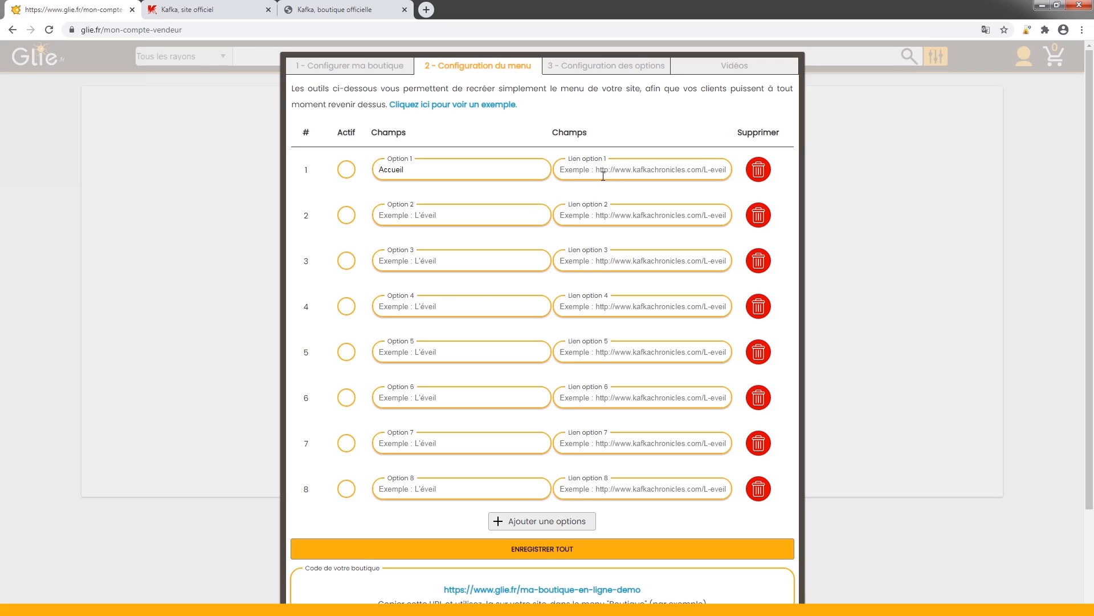
pyautogui.hotkey('ctrl', 'v')
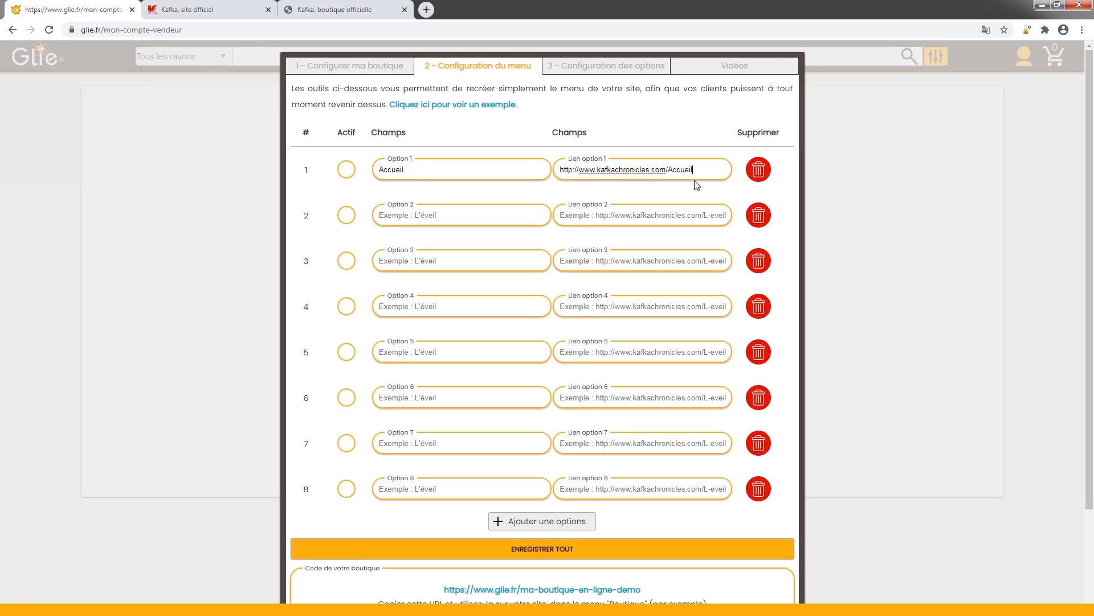
pyautogui.click(186, 6)
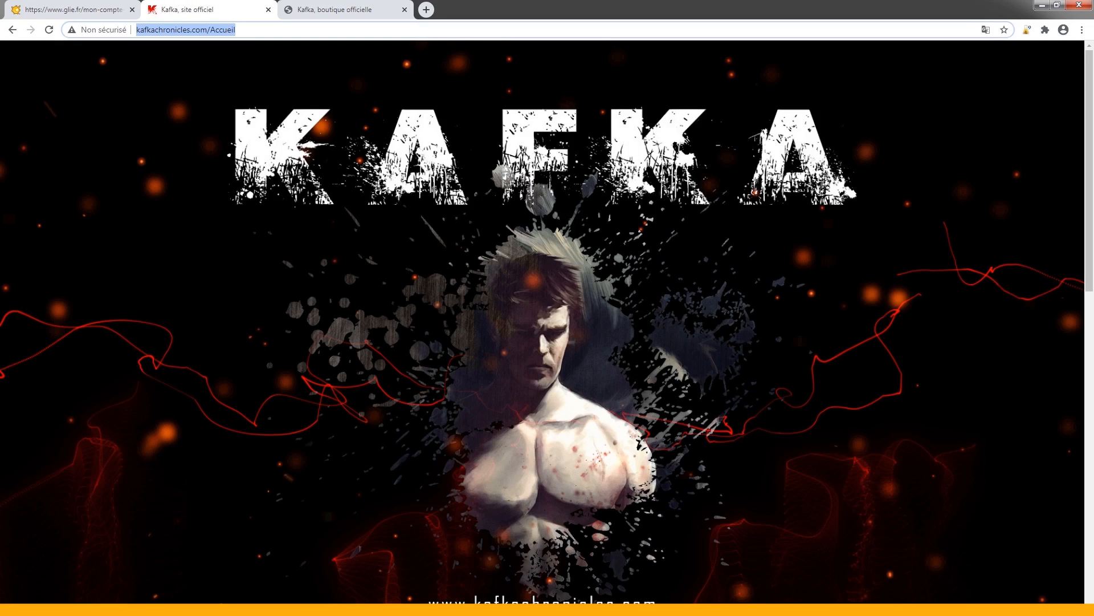
pyautogui.scroll(-5, 935, 556)
pyautogui.click(687, 387)
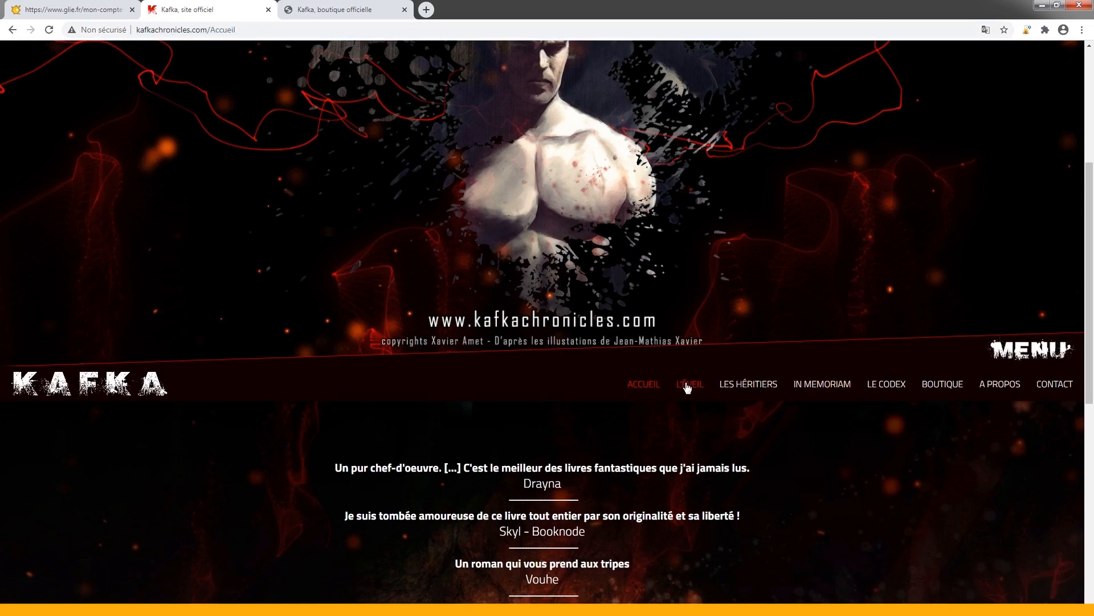
pyautogui.click(245, 29)
pyautogui.hotkey('ctrl', 'c')
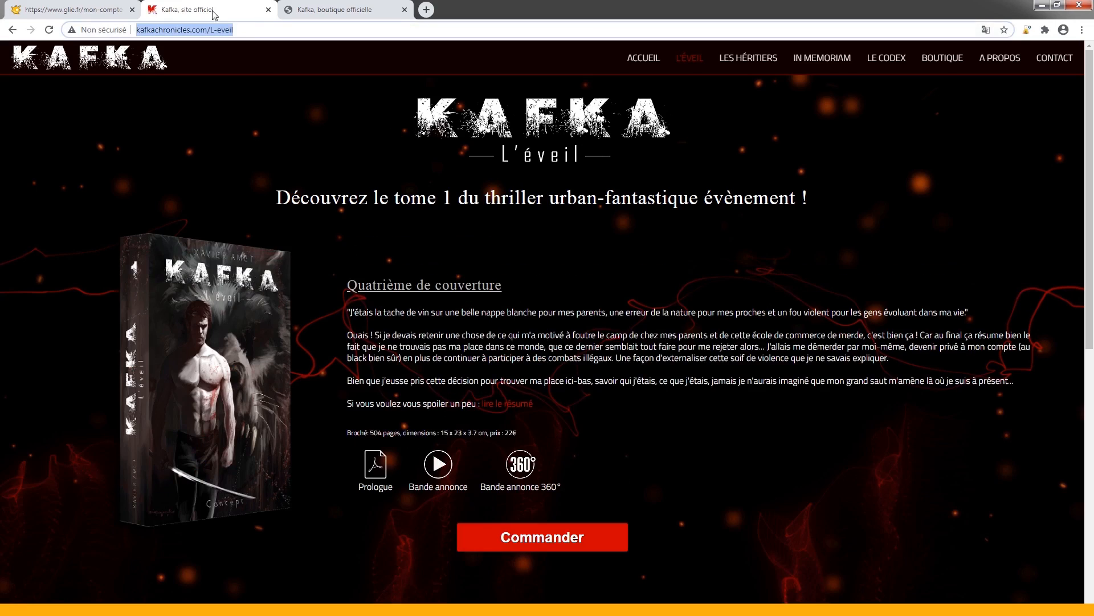
pyautogui.click(94, 7)
pyautogui.click(596, 218)
pyautogui.hotkey('ctrl', 'v')
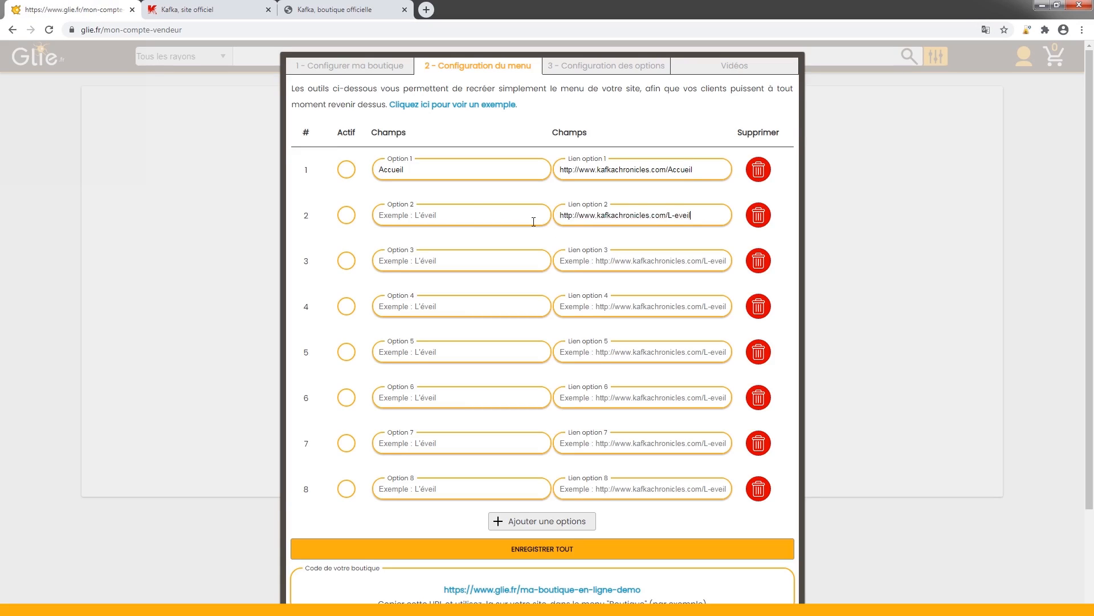
# - Paste the copied L'ÉVEIL page address into the option 2 name and edit it to "L'éveil"
pyautogui.click(430, 219)
pyautogui.hotkey('ctrl', 'v')
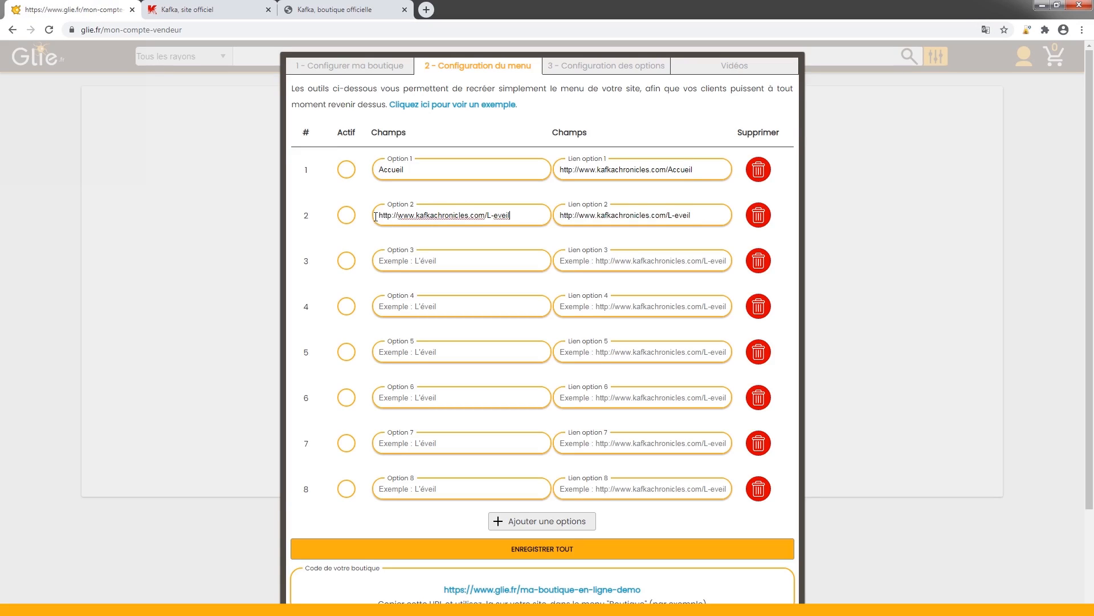
pyautogui.moveTo(381, 215); pyautogui.dragTo(486, 217)
pyautogui.press('BackSpace')
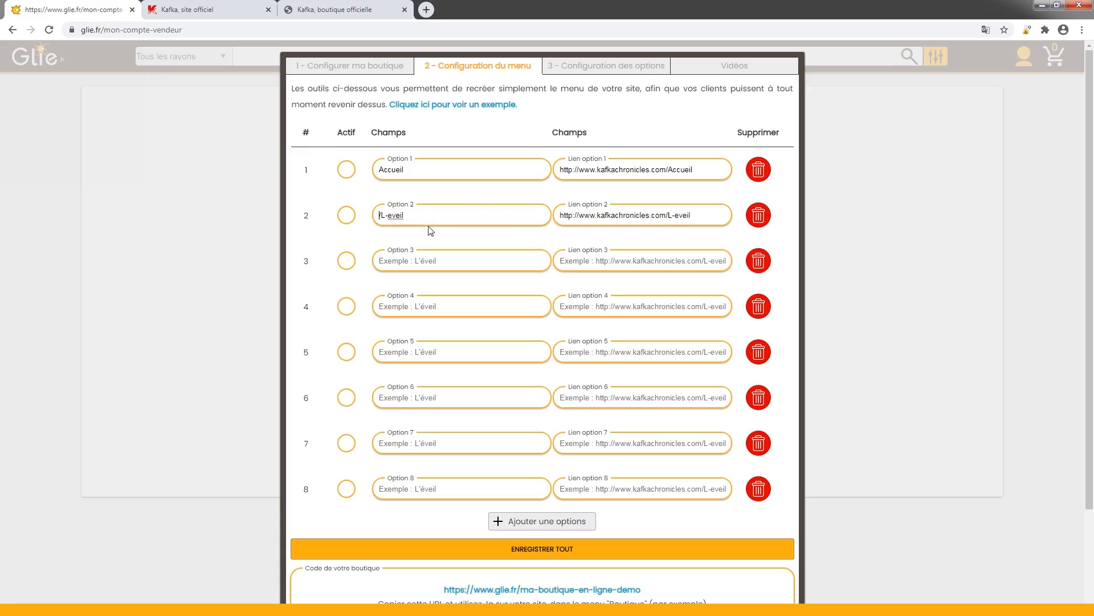
pyautogui.press('Delete')
pyautogui.click(387, 215)
pyautogui.press('BackSpace')
pyautogui.write("'")
pyautogui.press('Delete')
pyautogui.write('é')
pyautogui.click(666, 222)
pyautogui.click(233, 12)
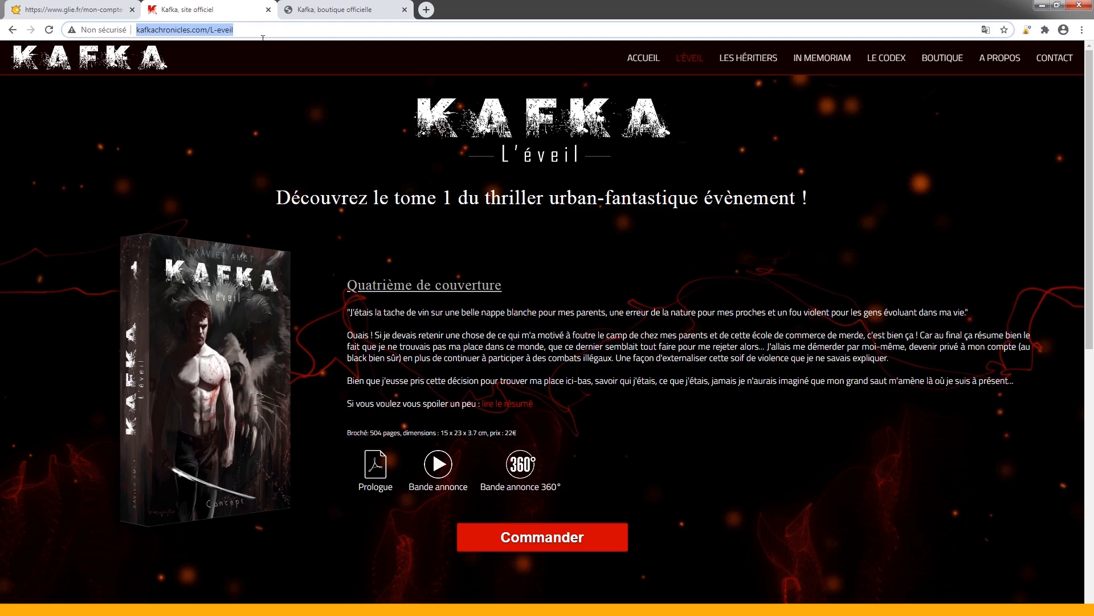
pyautogui.click(741, 61)
pyautogui.click(282, 31)
pyautogui.hotkey('ctrl', 'c')
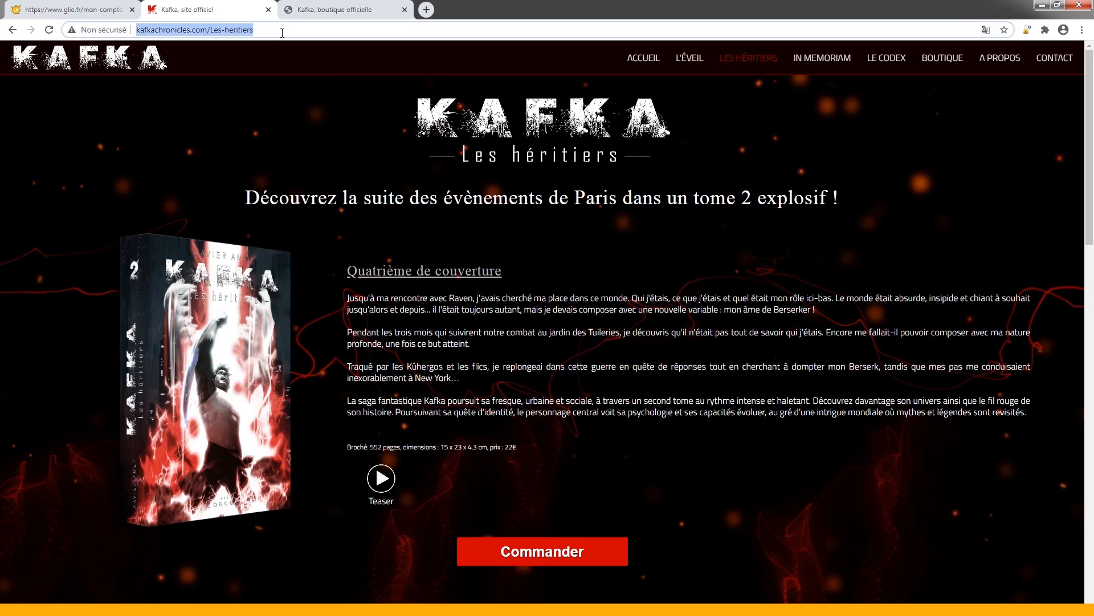
pyautogui.click(108, 9)
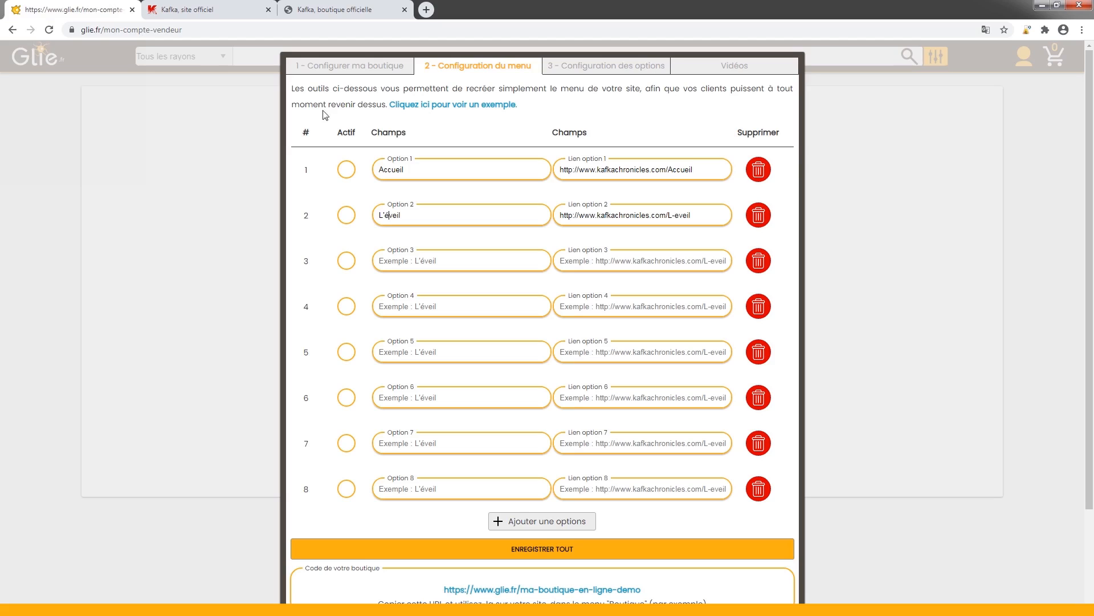
pyautogui.click(597, 264)
pyautogui.hotkey('ctrl', 'v')
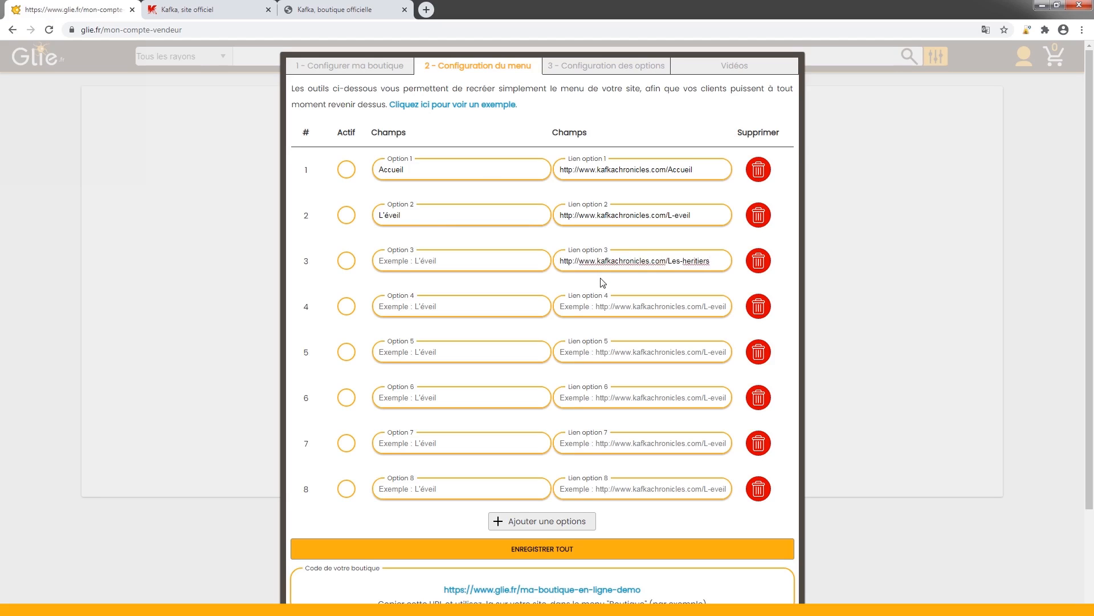
# - Paste the same page address into the option 3 name and edit it to "Les héritiers"
pyautogui.click(515, 264)
pyautogui.hotkey('ctrl', 'v')
pyautogui.moveTo(381, 261); pyautogui.dragTo(484, 262)
pyautogui.press('BackSpace')
pyautogui.click(402, 261)
pyautogui.press('BackSpace')
pyautogui.write('é')
pyautogui.click(395, 261)
pyautogui.press('BackSpace')
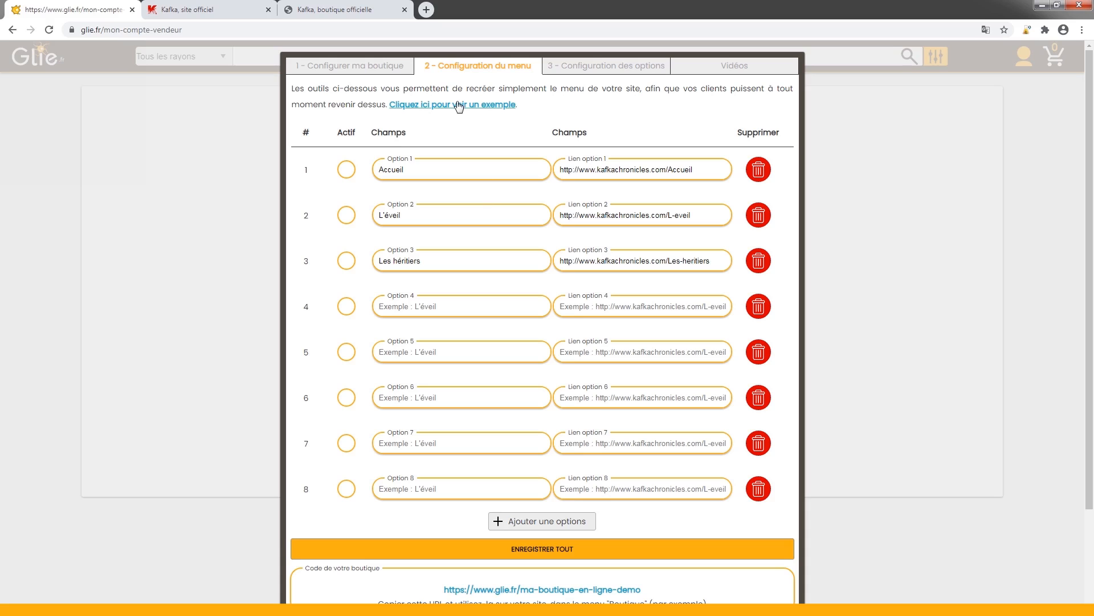
pyautogui.click(226, 7)
pyautogui.click(822, 57)
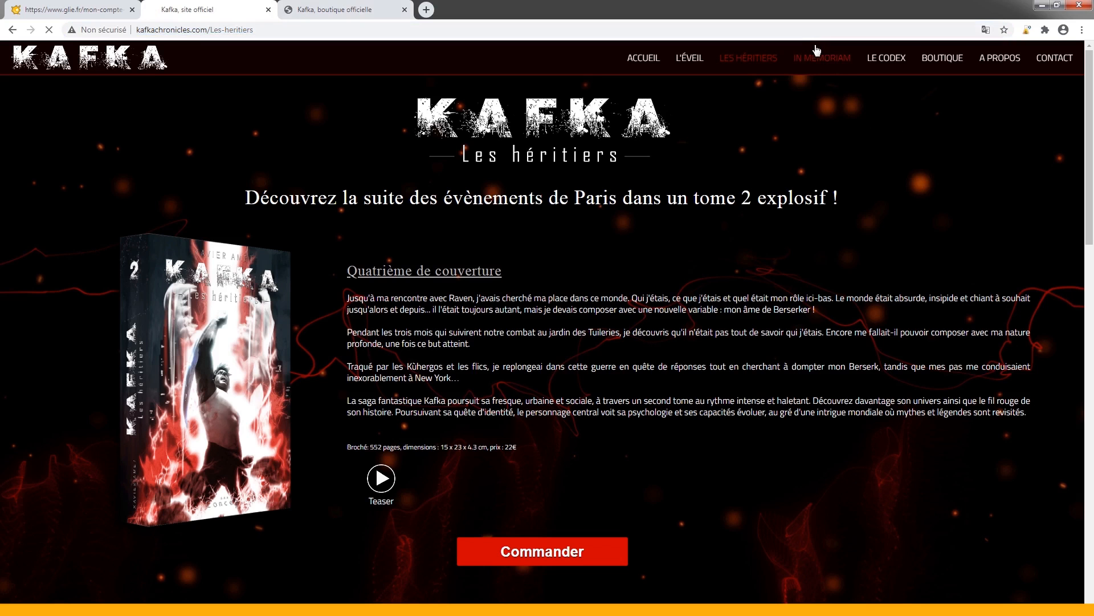
pyautogui.click(301, 32)
pyautogui.hotkey('ctrl', 'a')
pyautogui.hotkey('ctrl', 'c')
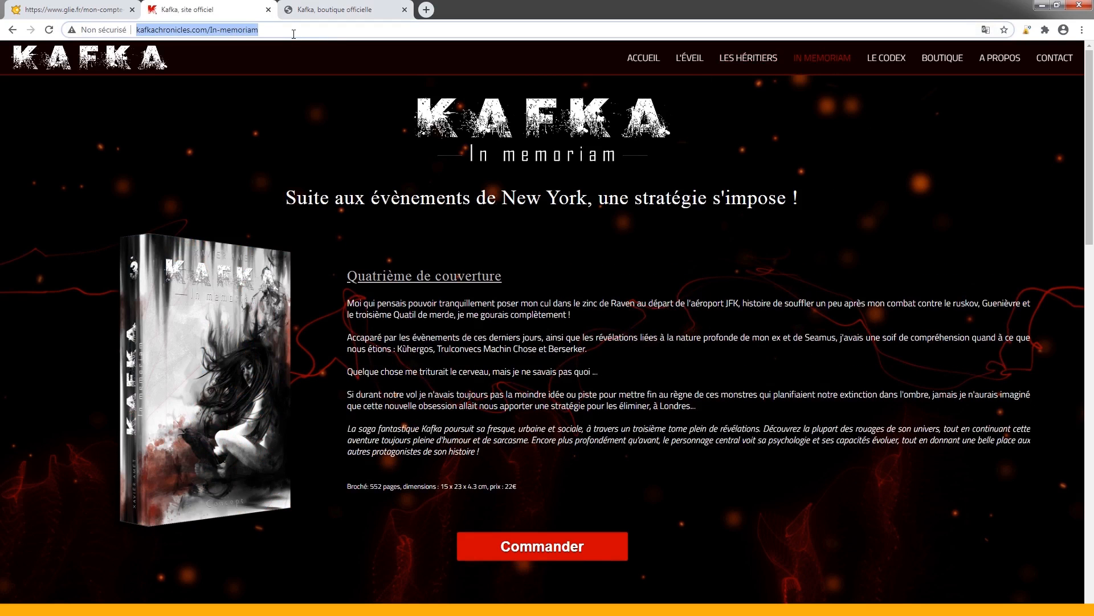
pyautogui.click(57, 9)
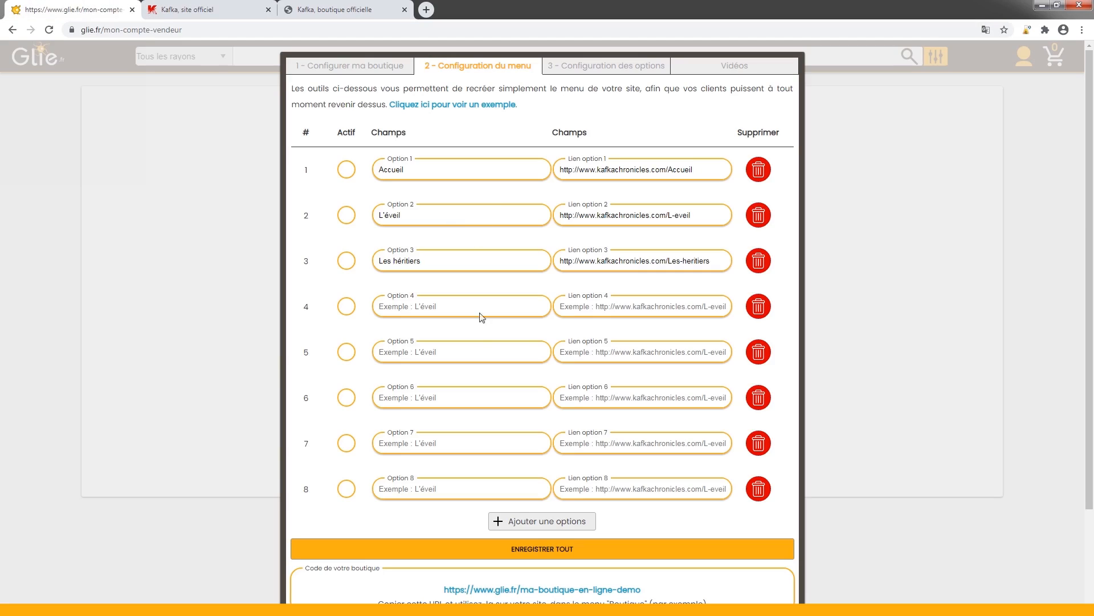
pyautogui.click(599, 308)
pyautogui.hotkey('ctrl', 'v')
# - Paste the same address into the option 4 name and reduce it to "In memoriam"
pyautogui.click(519, 308)
pyautogui.hotkey('ctrl', 'v')
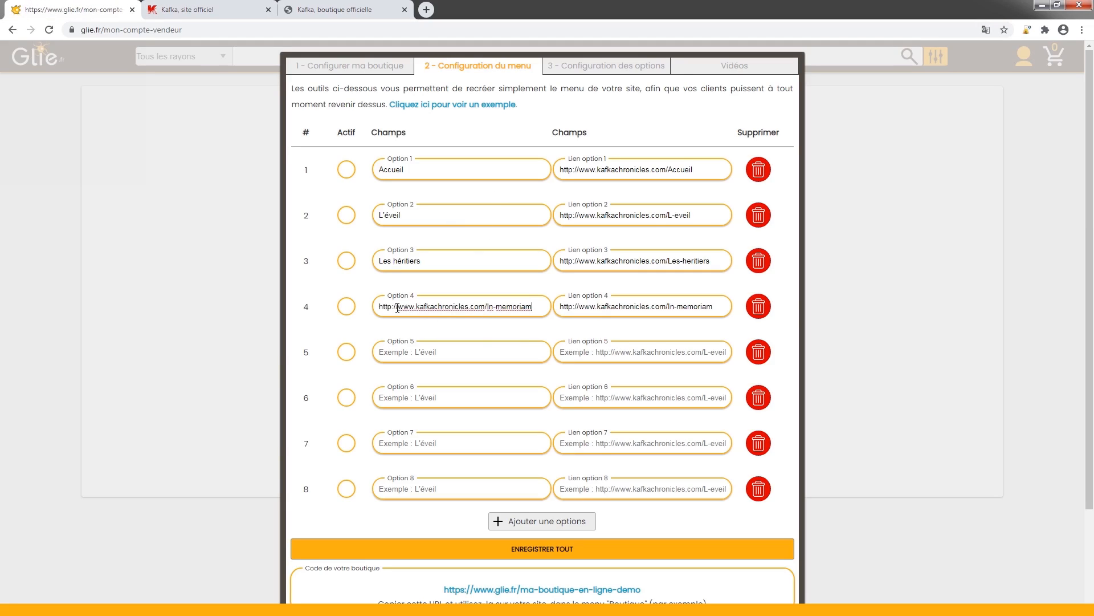
pyautogui.moveTo(379, 306); pyautogui.dragTo(486, 308)
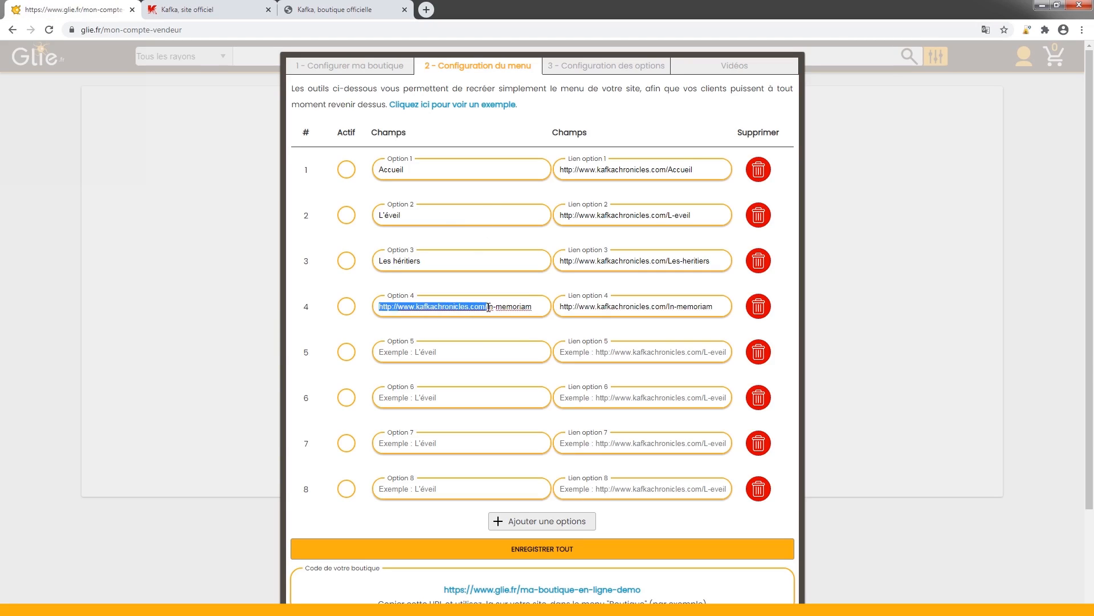
pyautogui.press('BackSpace')
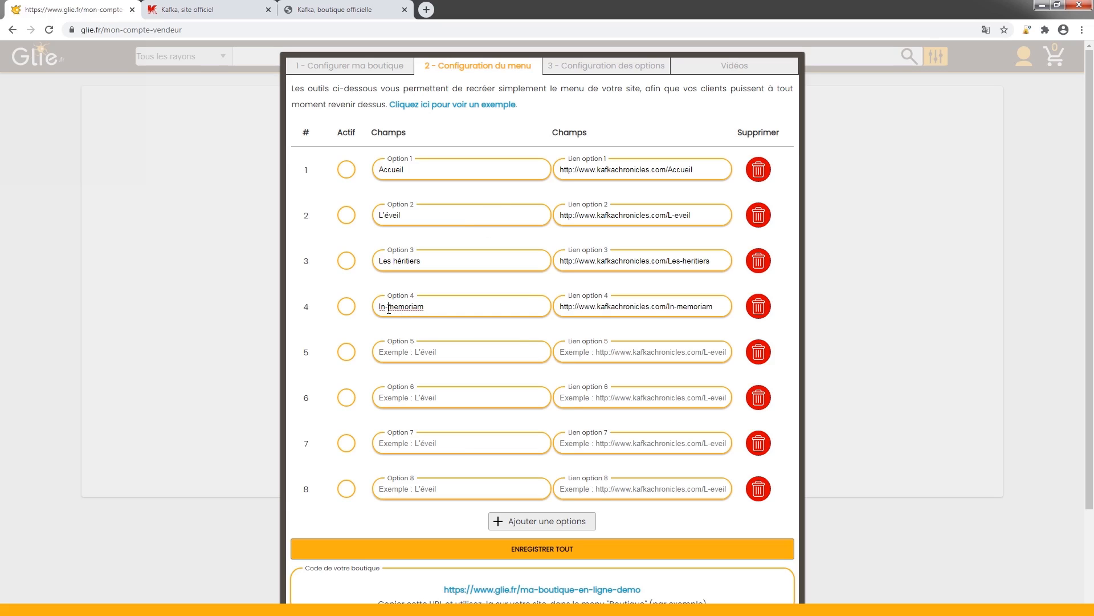
pyautogui.click(388, 306)
pyautogui.press('BackSpace')
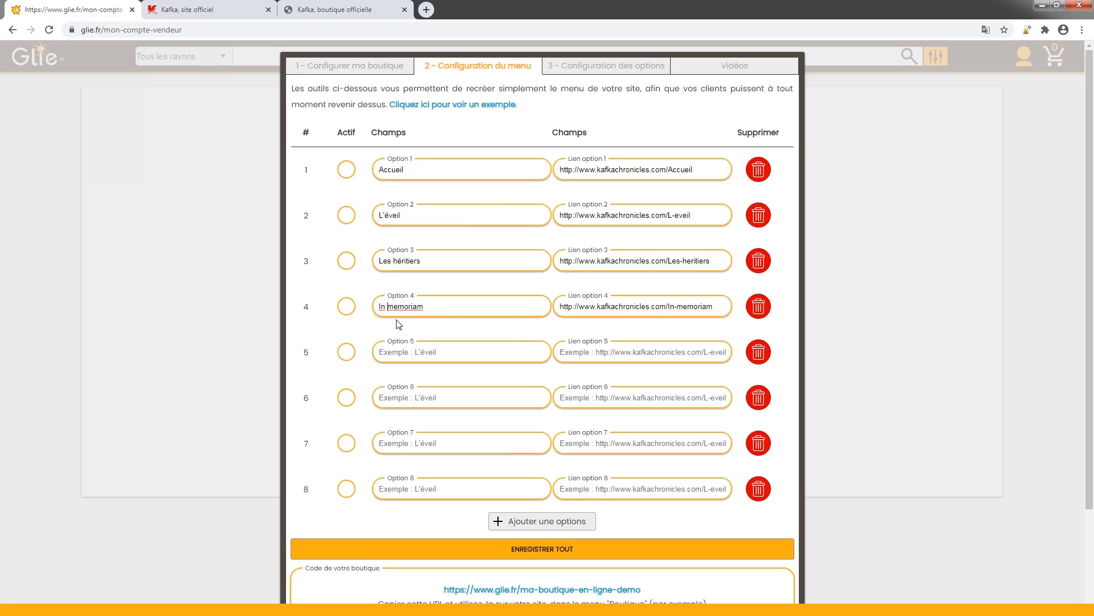
pyautogui.click(244, 6)
pyautogui.click(887, 58)
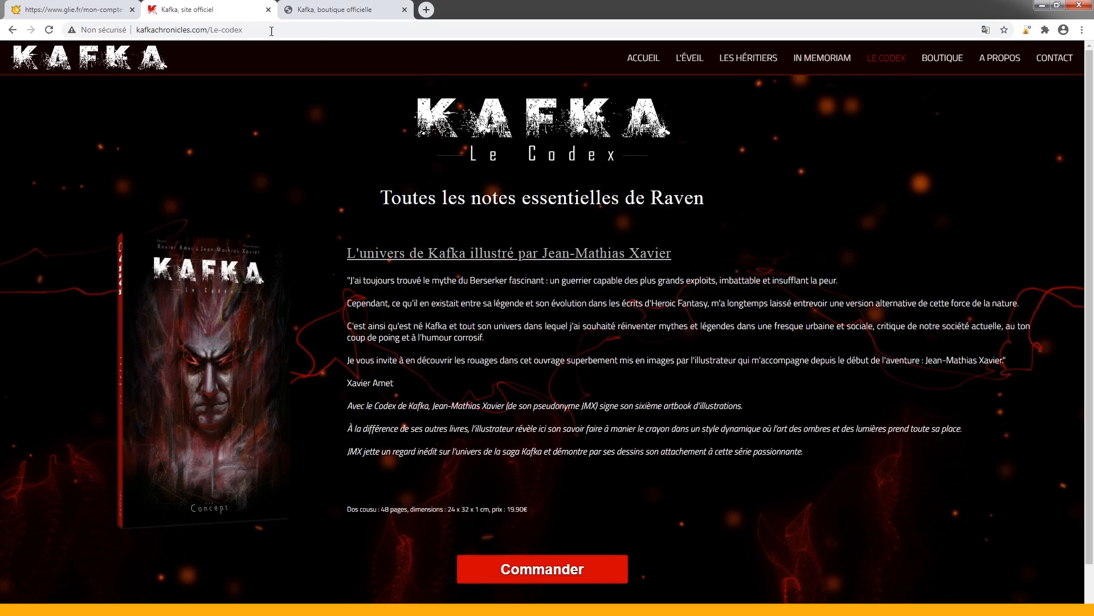
pyautogui.click(286, 31)
pyautogui.hotkey('ctrl', 'c')
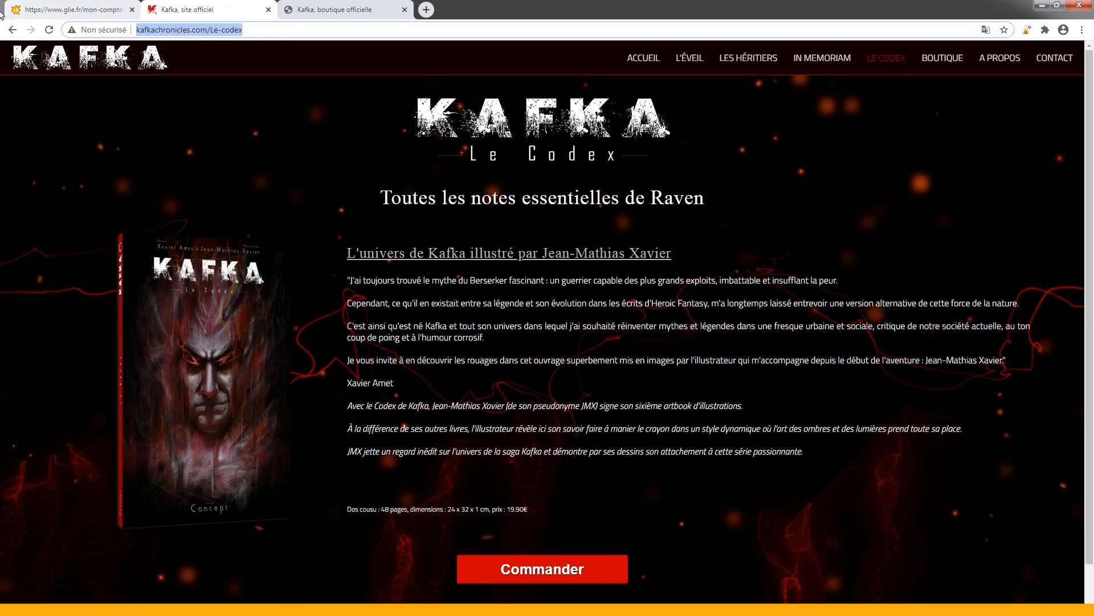
pyautogui.click(54, 8)
pyautogui.hotkey('ctrl', 'v')
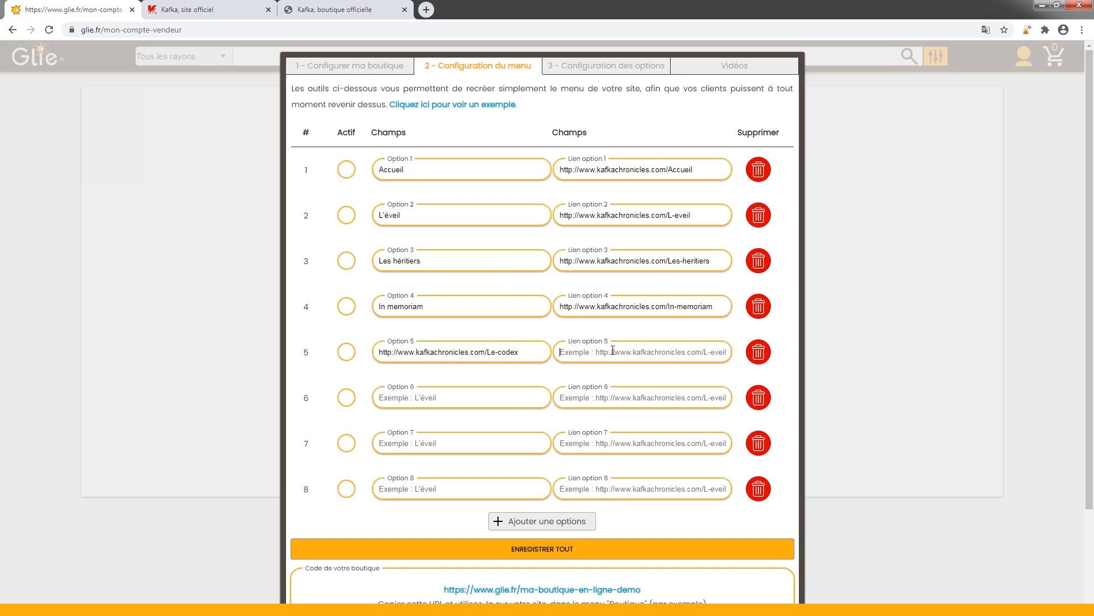
pyautogui.press('Tab')
pyautogui.hotkey('ctrl', 'v')
pyautogui.moveTo(380, 352); pyautogui.dragTo(487, 353)
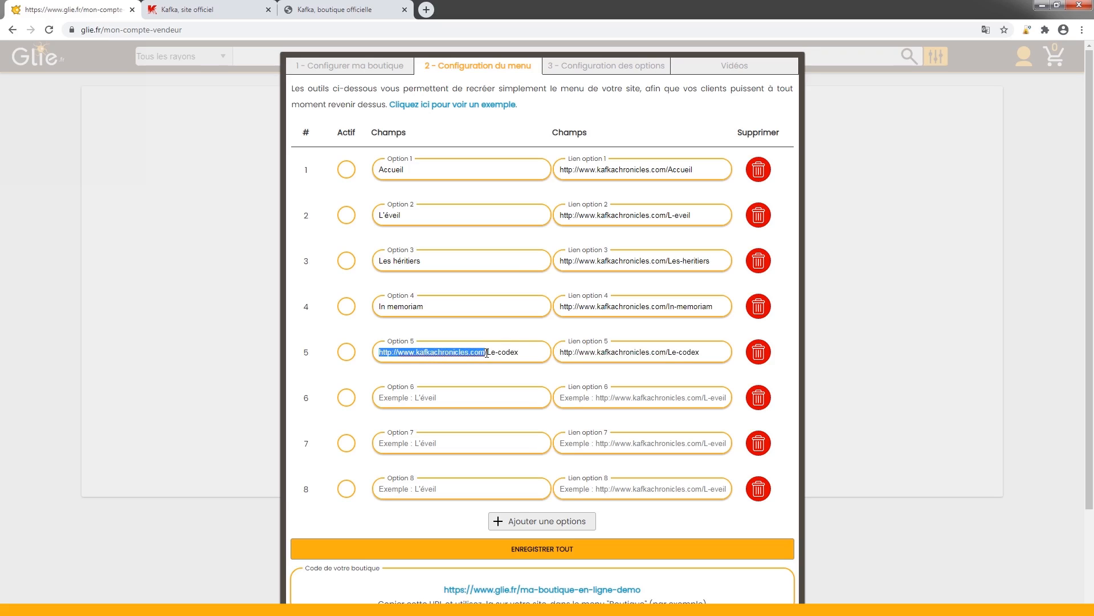
pyautogui.press('BackSpace')
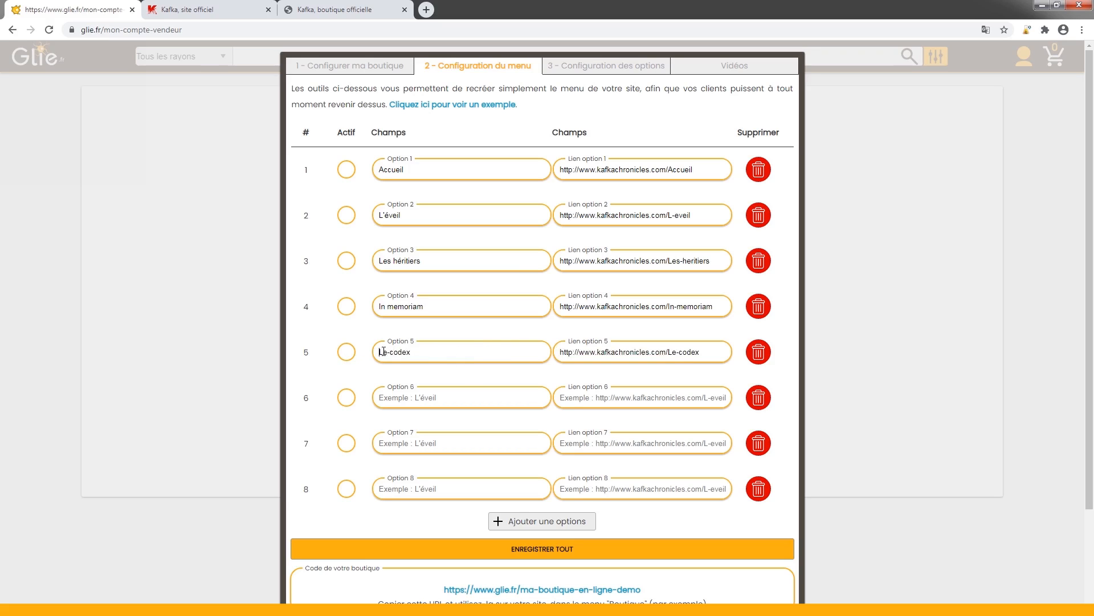
pyautogui.click(194, 10)
pyautogui.click(939, 60)
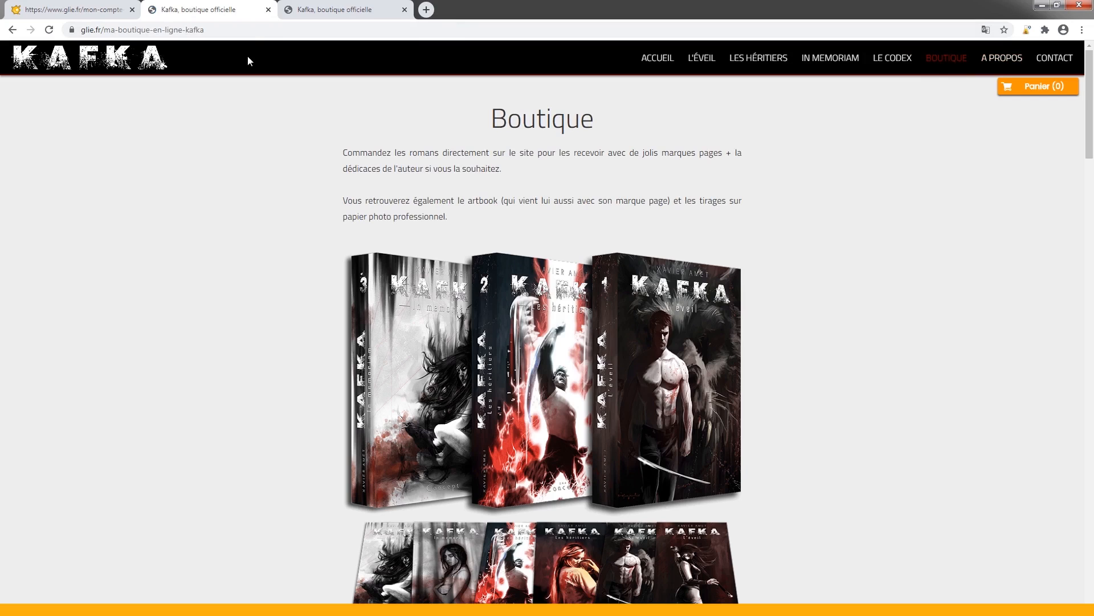
pyautogui.click(234, 29)
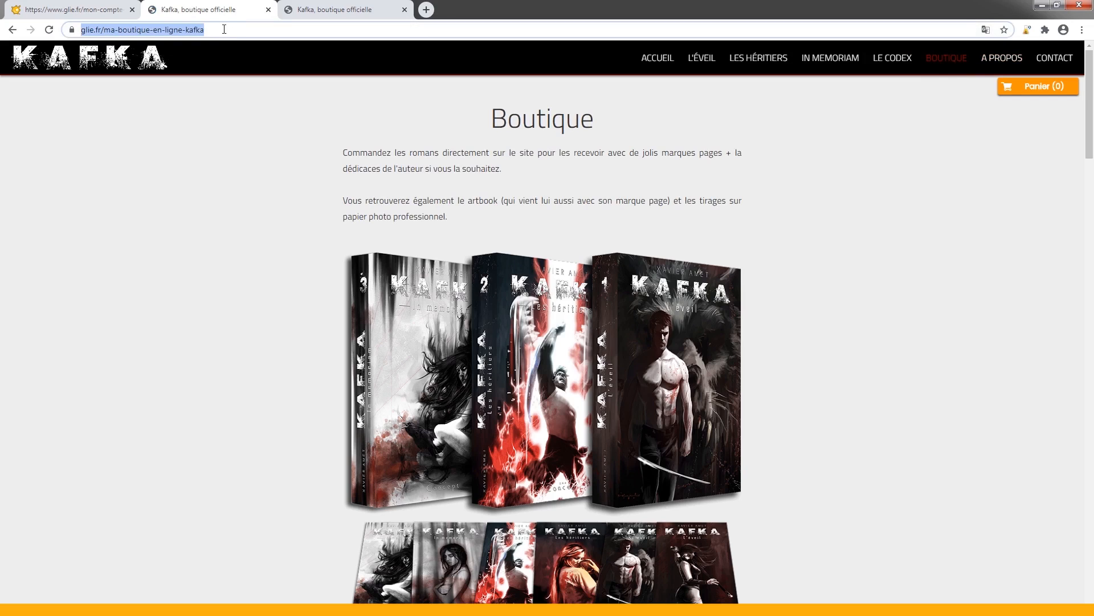
pyautogui.click(310, 9)
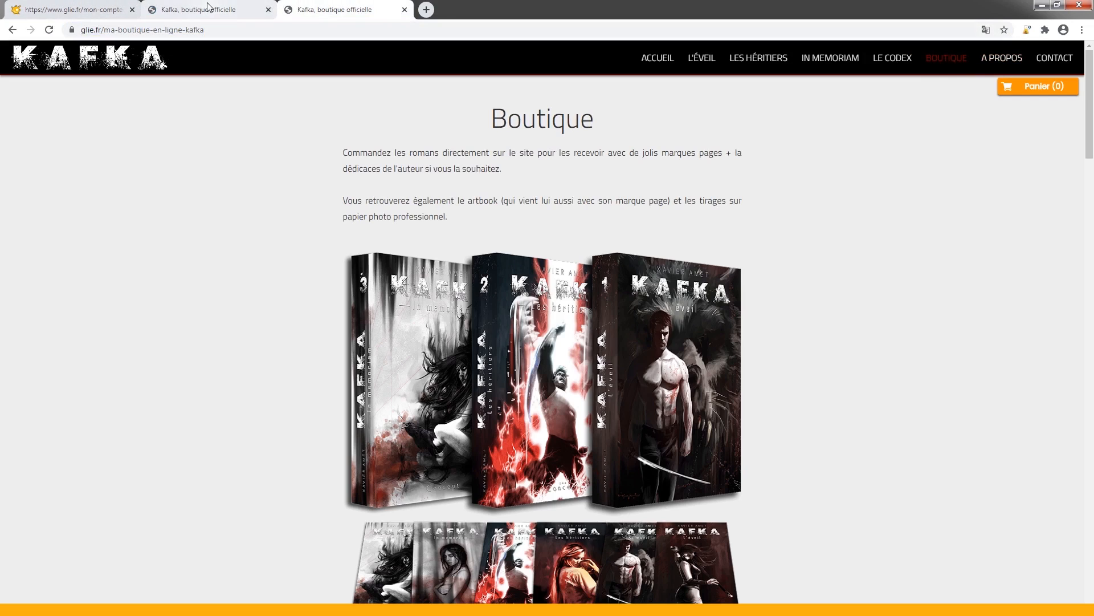
pyautogui.click(74, 10)
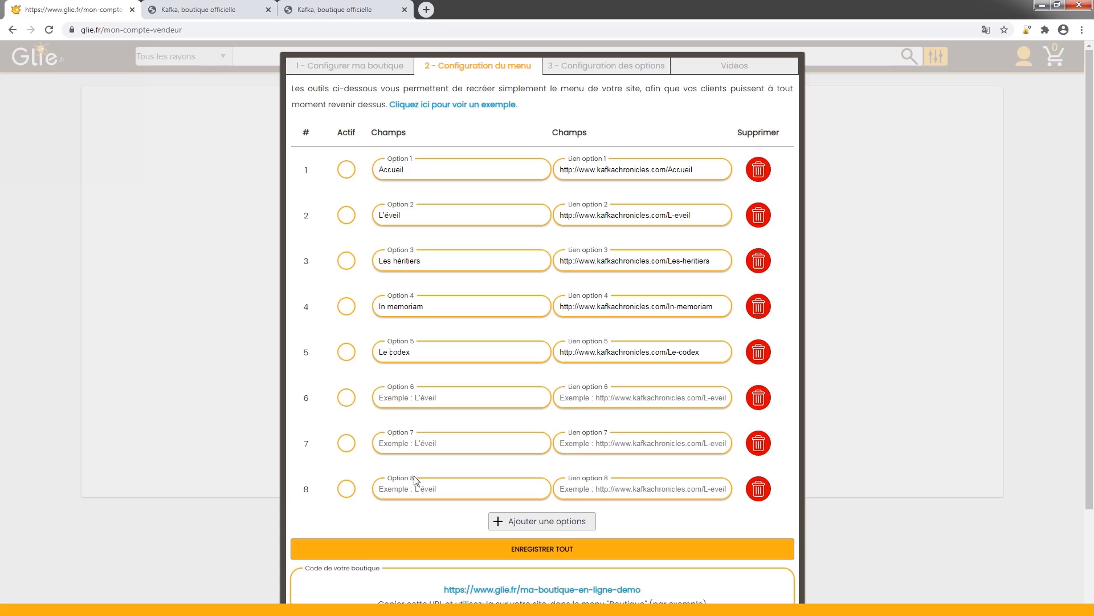
pyautogui.click(484, 591)
pyautogui.click(228, 9)
pyautogui.click(236, 30)
pyautogui.hotkey('ctrl', 'c')
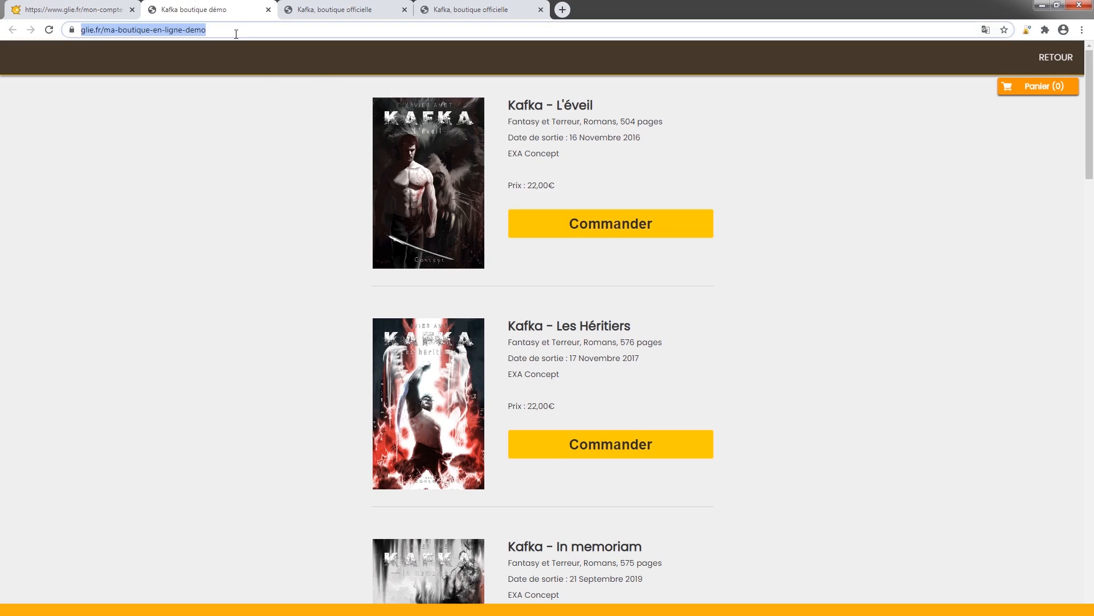
pyautogui.click(79, 8)
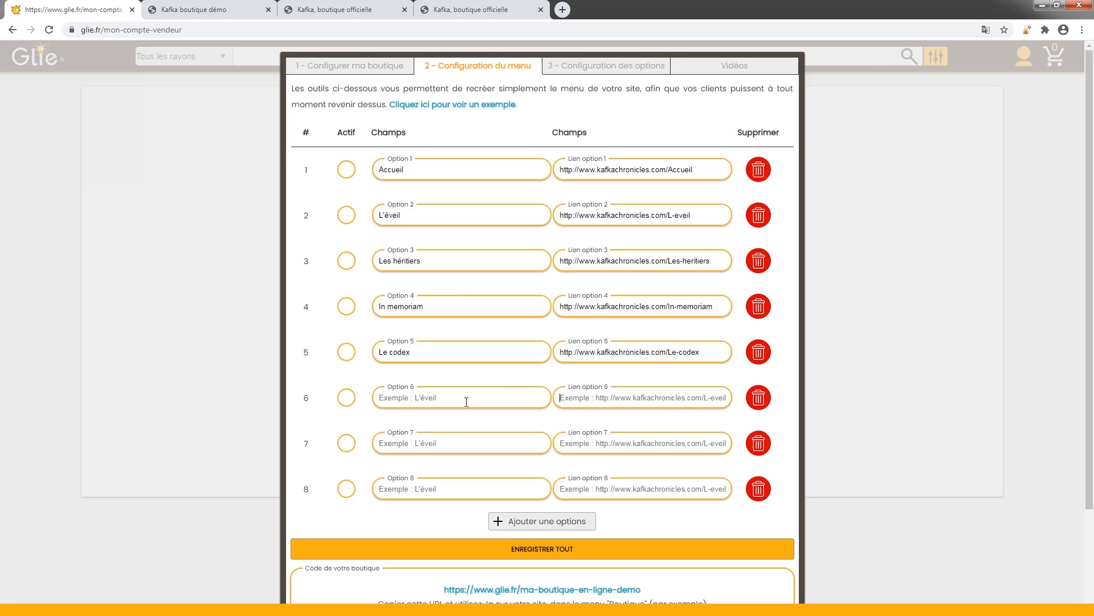
pyautogui.hotkey('ctrl', 'v')
# - Name option 6 "Boutique" and close the demo shop page
pyautogui.click(436, 399)
pyautogui.write('No')
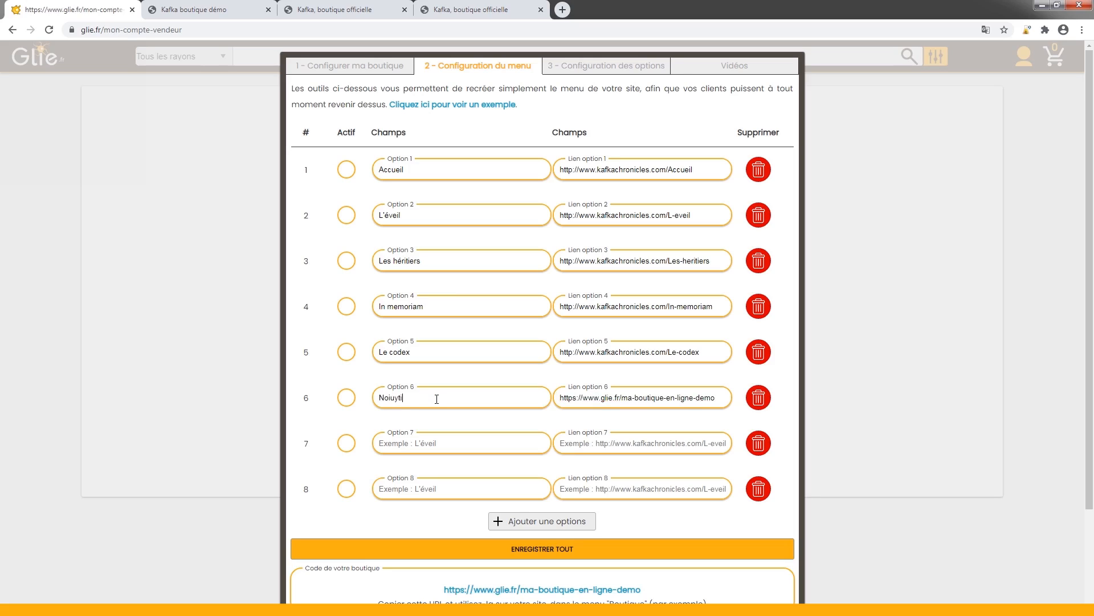
pyautogui.write('iuyti')
pyautogui.hotkey('ctrl', 'a')
pyautogui.write('Bo')
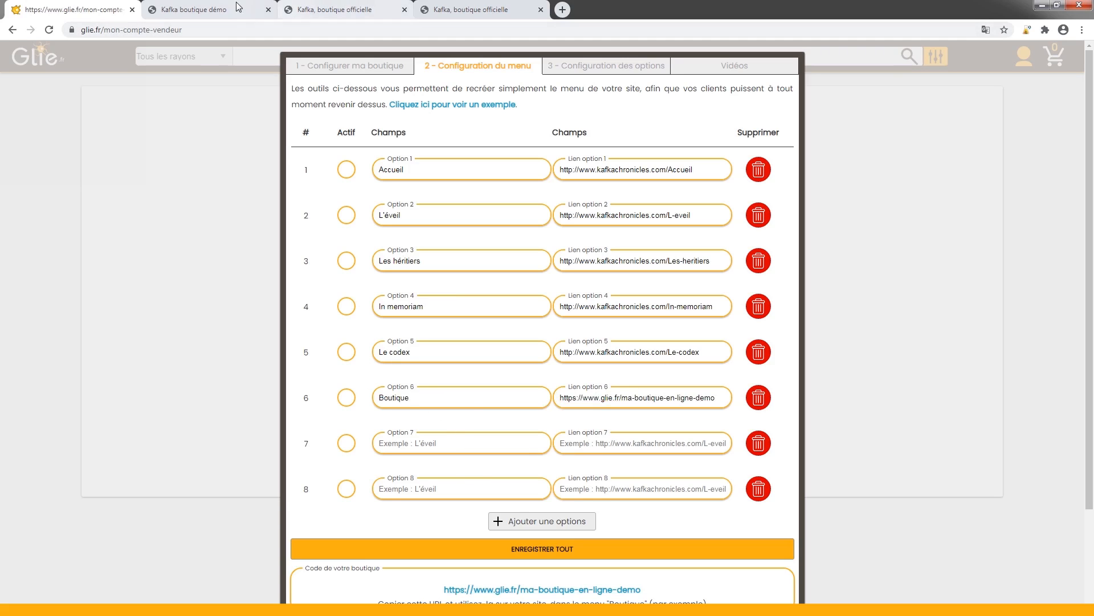
pyautogui.click(262, 11)
pyautogui.click(268, 10)
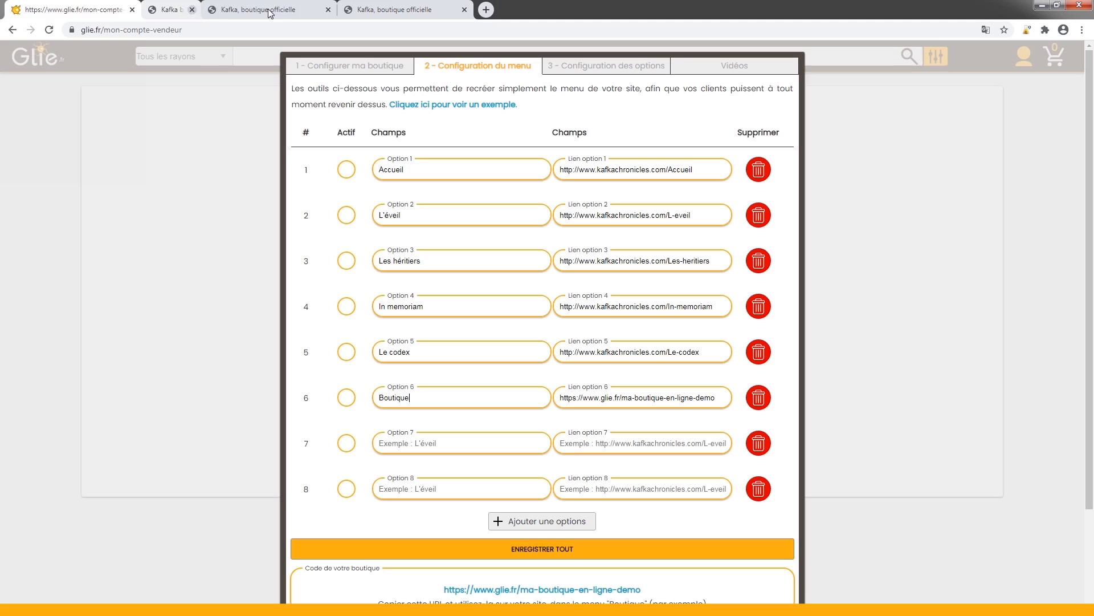
pyautogui.click(208, 16)
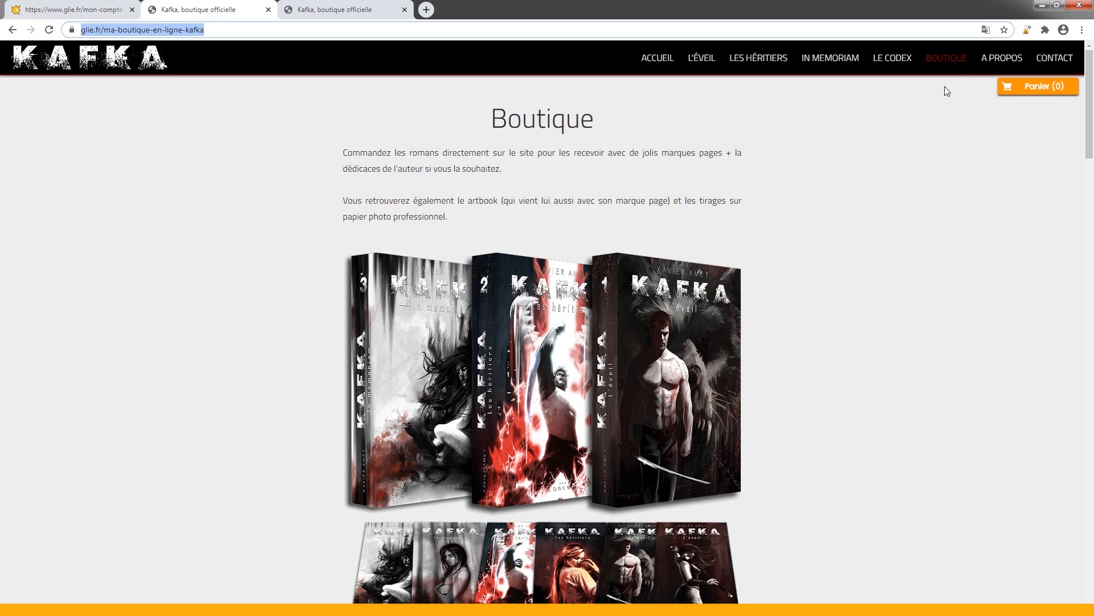
pyautogui.click(1002, 59)
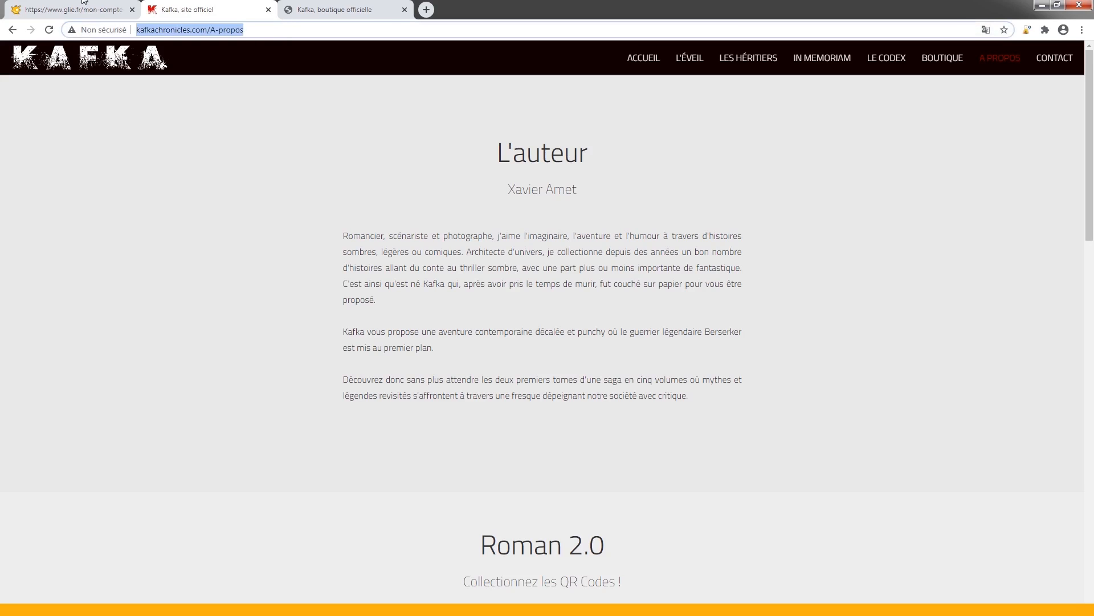
pyautogui.click(84, 4)
pyautogui.click(445, 440)
pyautogui.write('http://www.kafkachronicles.com/A-propos')
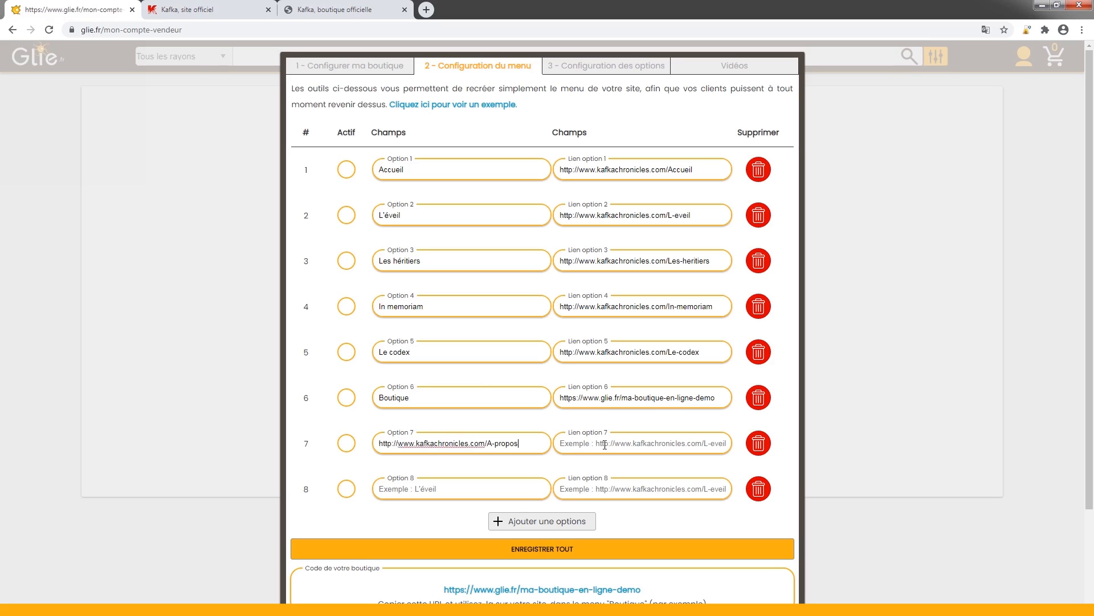
pyautogui.click(642, 443)
pyautogui.write('http://www.kafkachronicles.com/A-propos')
# - Reduce the option 7 name to "A propos"
pyautogui.click(383, 442)
pyautogui.moveTo(383, 442); pyautogui.dragTo(490, 445)
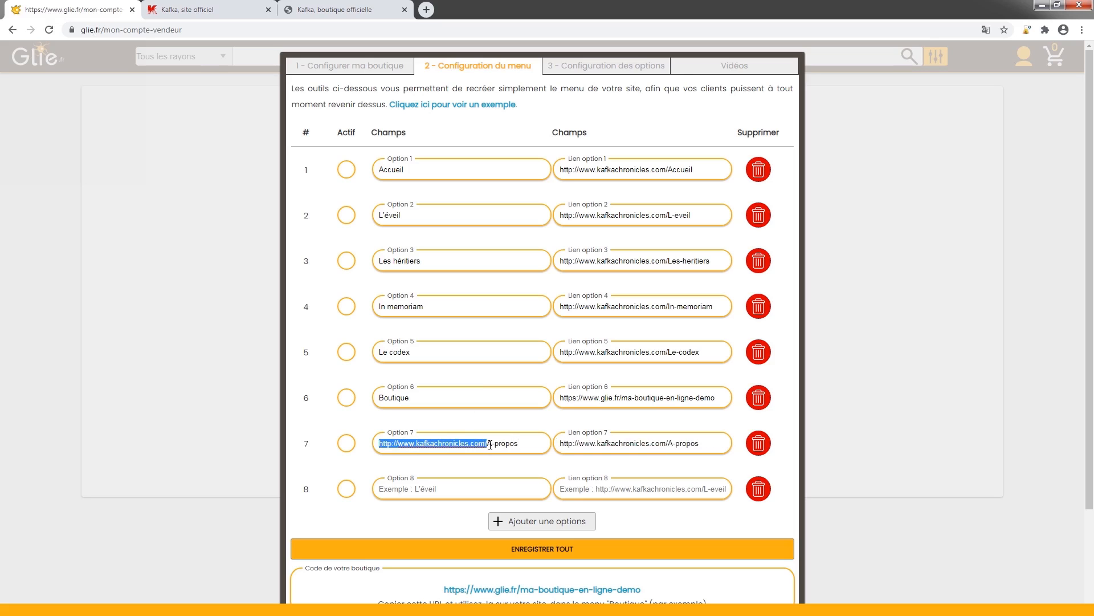
pyautogui.press('BackSpace')
pyautogui.click(388, 444)
pyautogui.press('BackSpace')
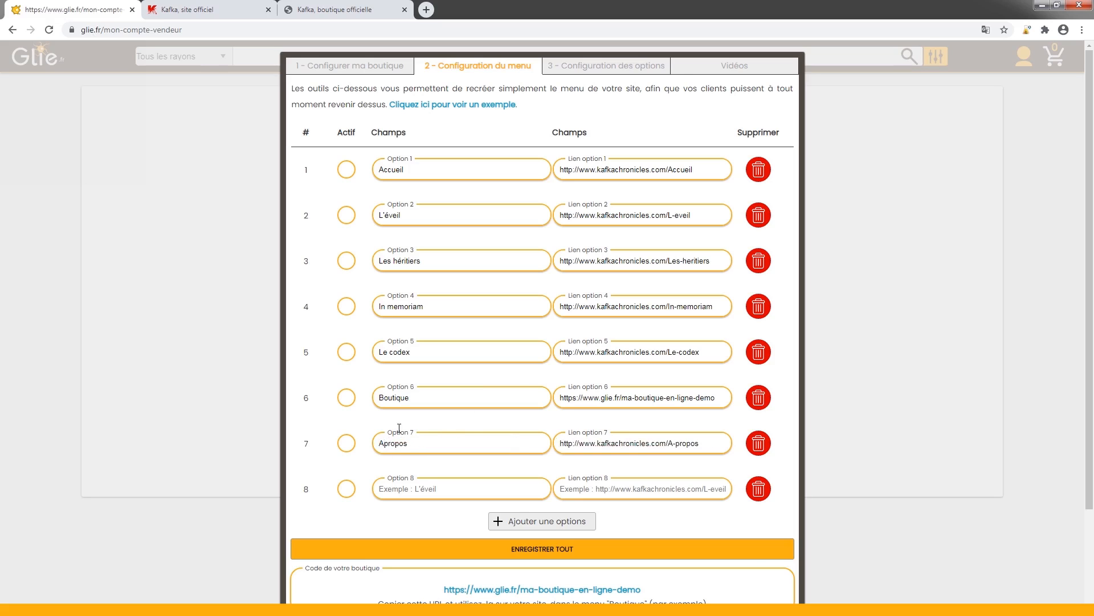
pyautogui.click(246, 4)
pyautogui.click(1055, 59)
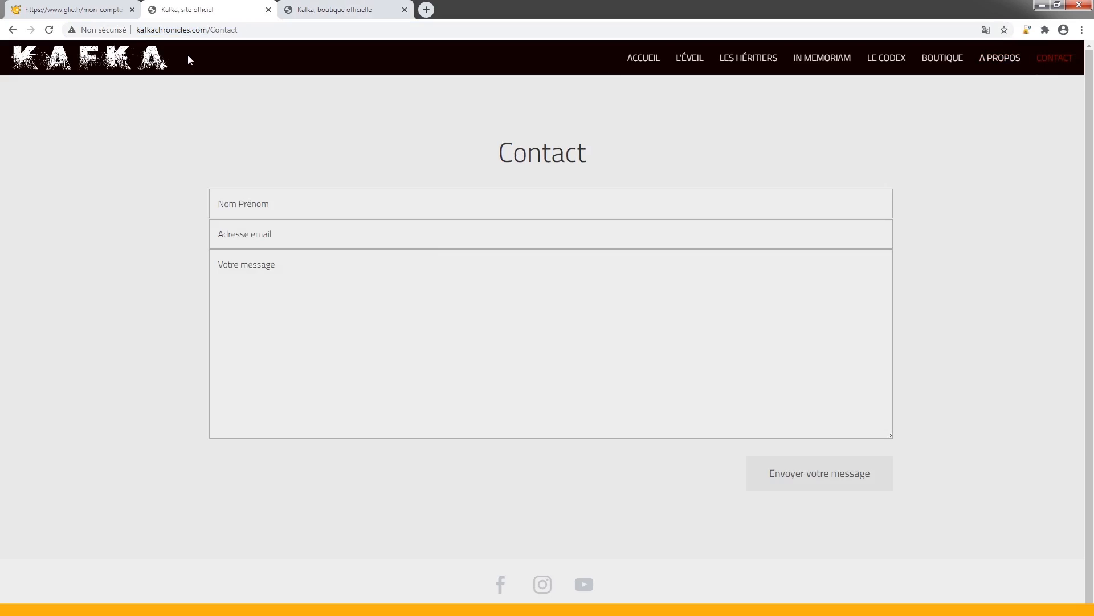
pyautogui.click(259, 29)
pyautogui.hotkey('ctrl', 'c')
pyautogui.click(12, 4)
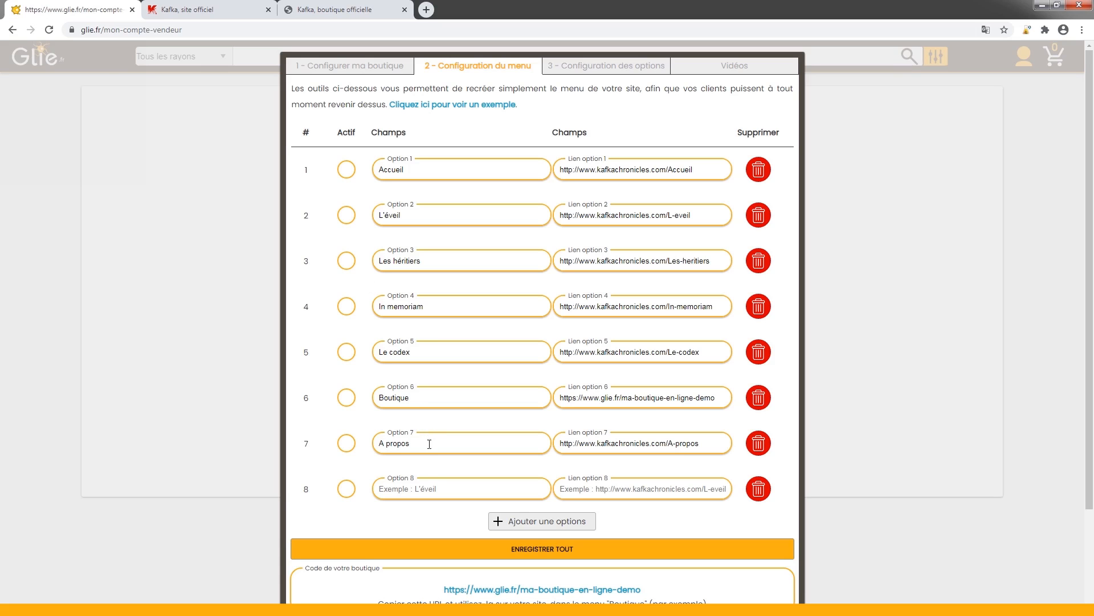
pyautogui.hotkey('ctrl', 'v')
pyautogui.press('Tab')
pyautogui.hotkey('ctrl', 'v')
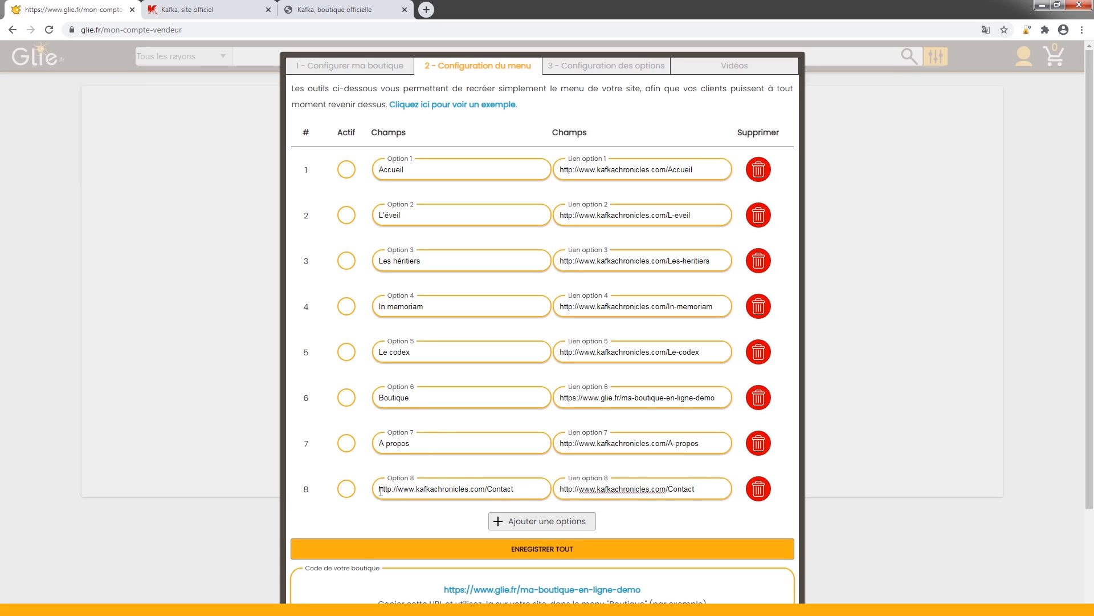
pyautogui.moveTo(380, 491); pyautogui.dragTo(487, 491)
pyautogui.press('BackSpace')
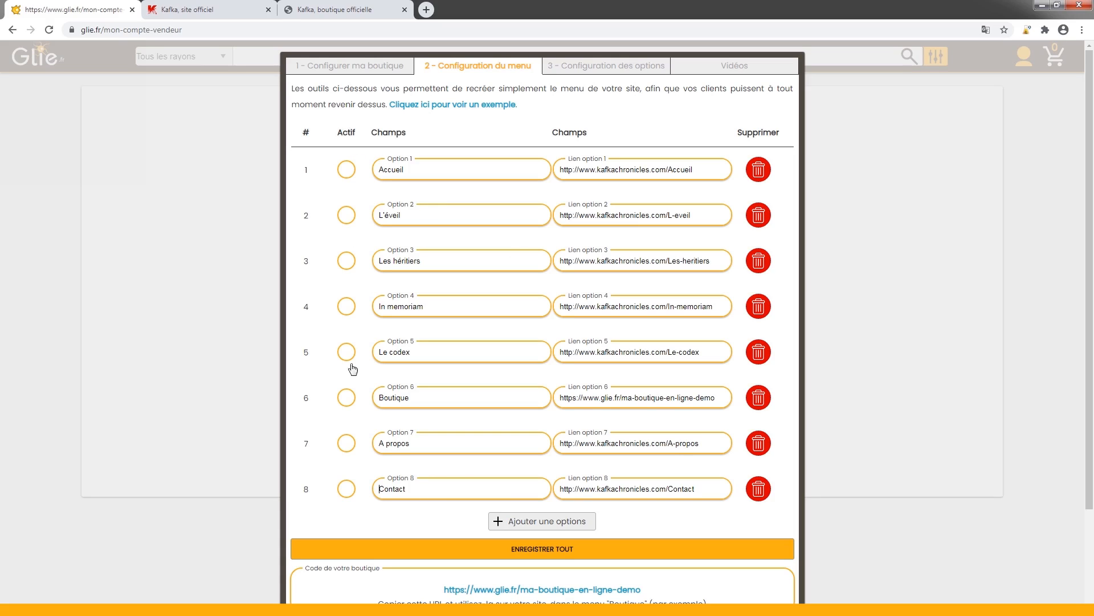
# - Mark option 6 "Boutique" as the active menu entry and save the whole shop configuration
pyautogui.click(347, 217)
pyautogui.click(346, 306)
pyautogui.click(347, 260)
pyautogui.click(347, 399)
pyautogui.click(347, 353)
pyautogui.click(347, 403)
pyautogui.click(188, 10)
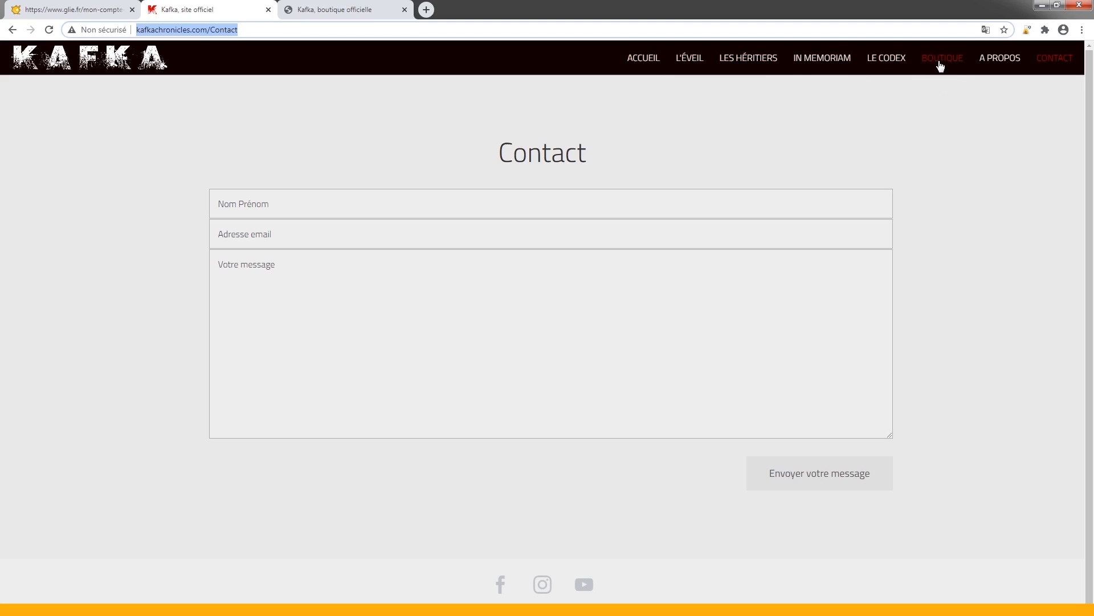
pyautogui.click(74, 10)
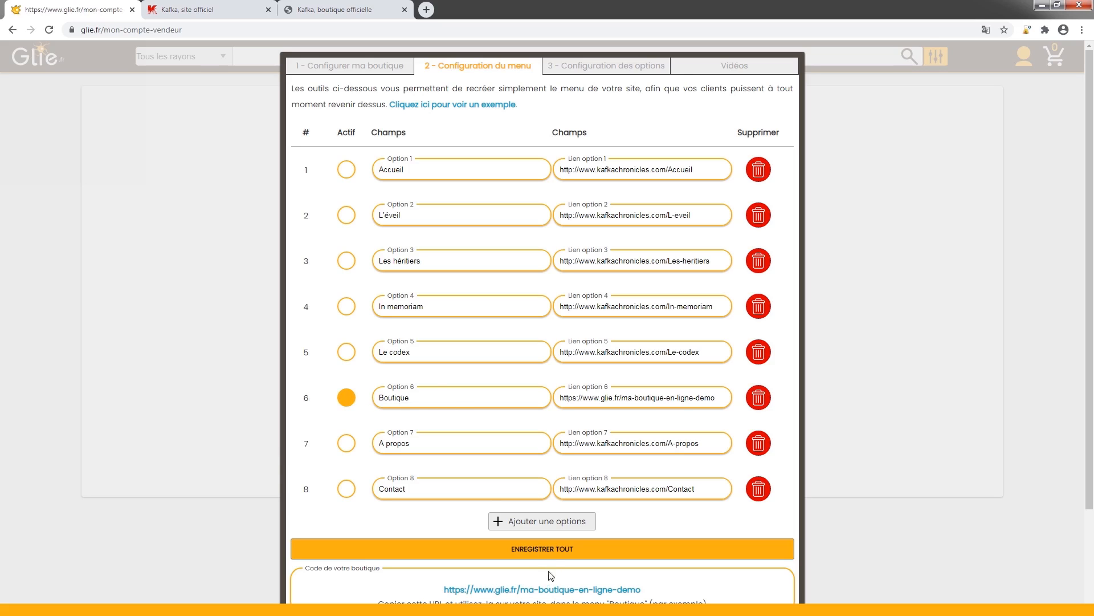
pyautogui.click(532, 554)
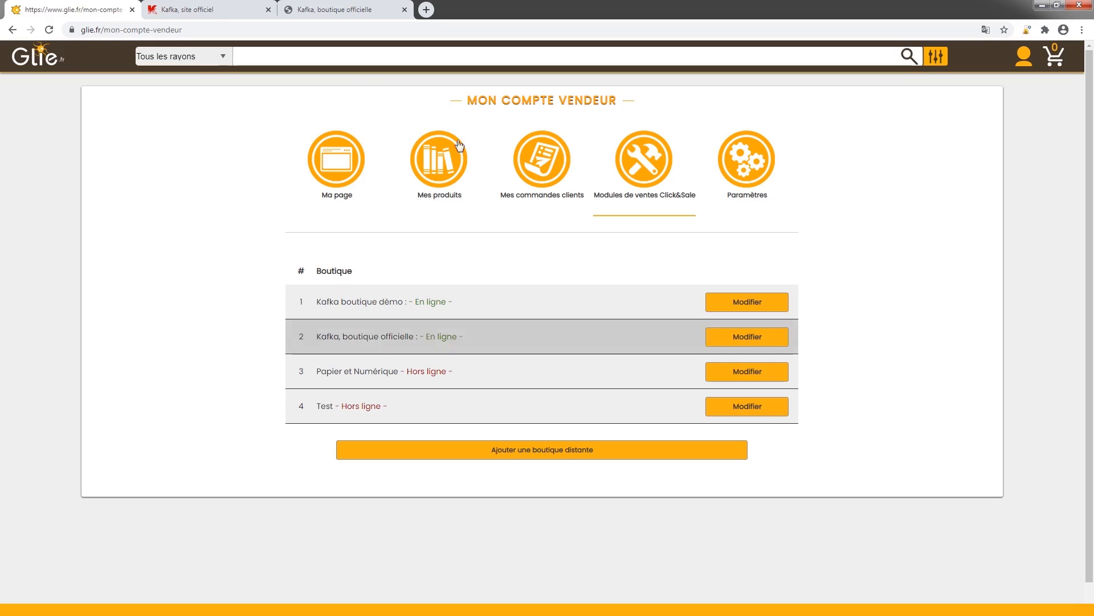
pyautogui.click(335, 8)
pyautogui.click(228, 6)
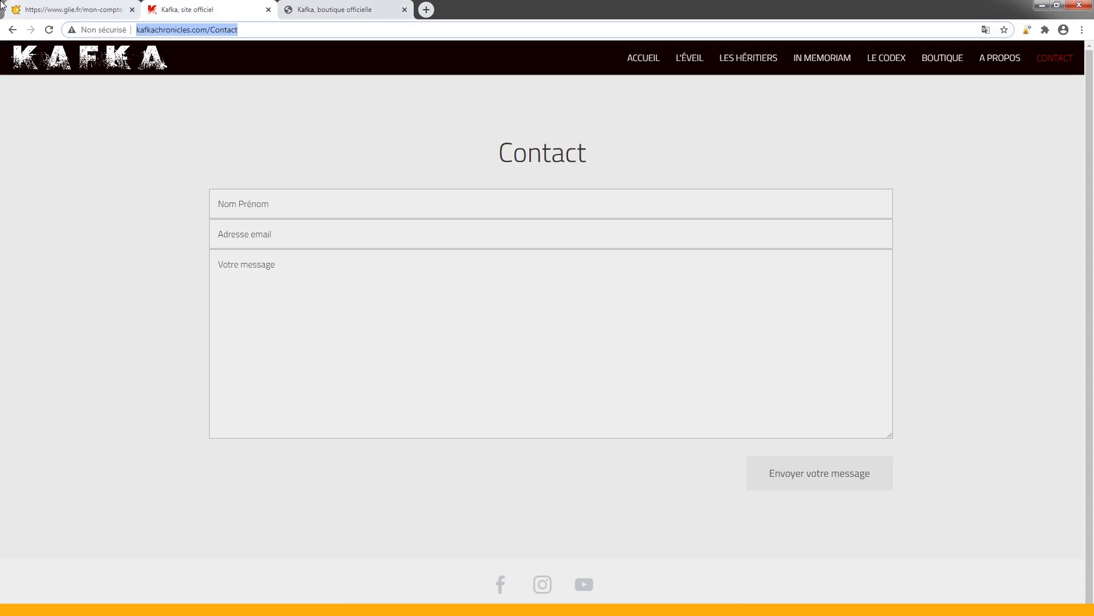
pyautogui.click(75, 10)
pyautogui.click(748, 301)
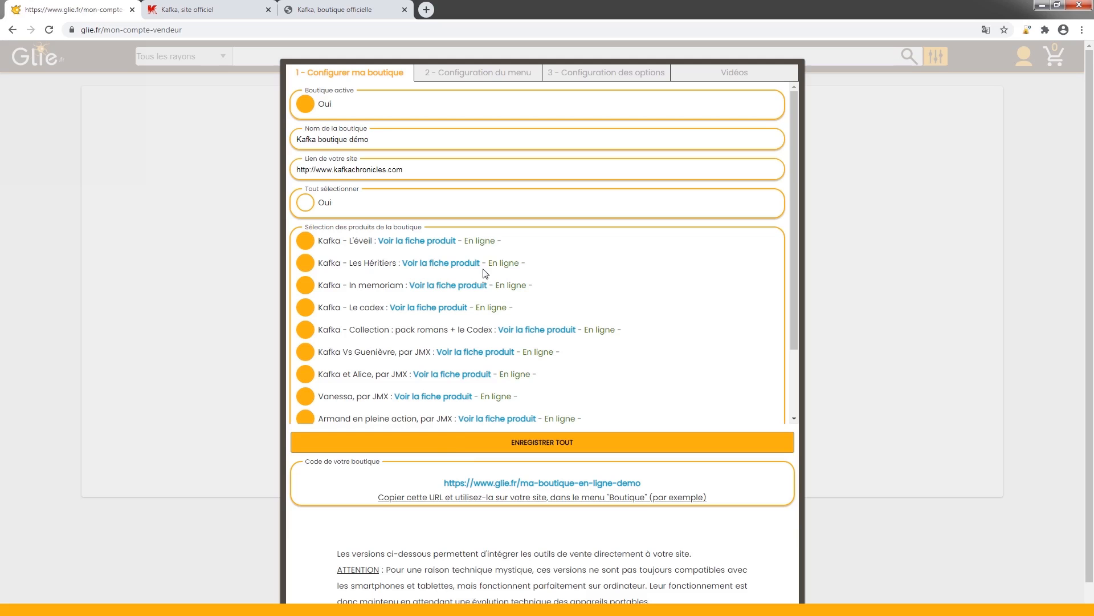
pyautogui.click(494, 483)
pyautogui.click(196, 8)
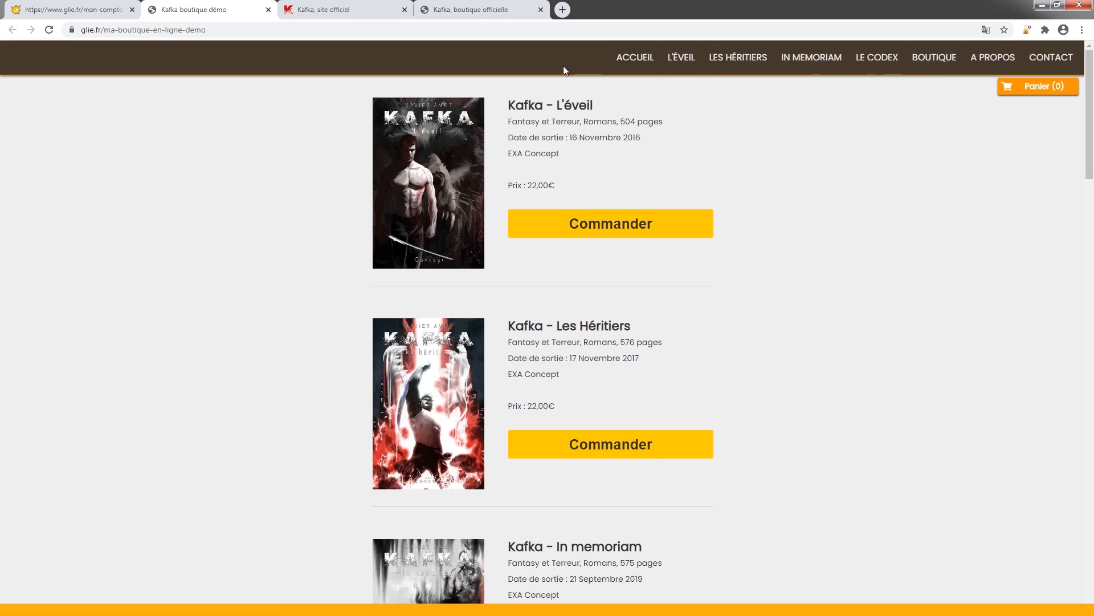
# - Test the ACCUEIL and IN MEMORIAM links in the demo shop's menu, and close the two site pages they open
pyautogui.click(636, 58)
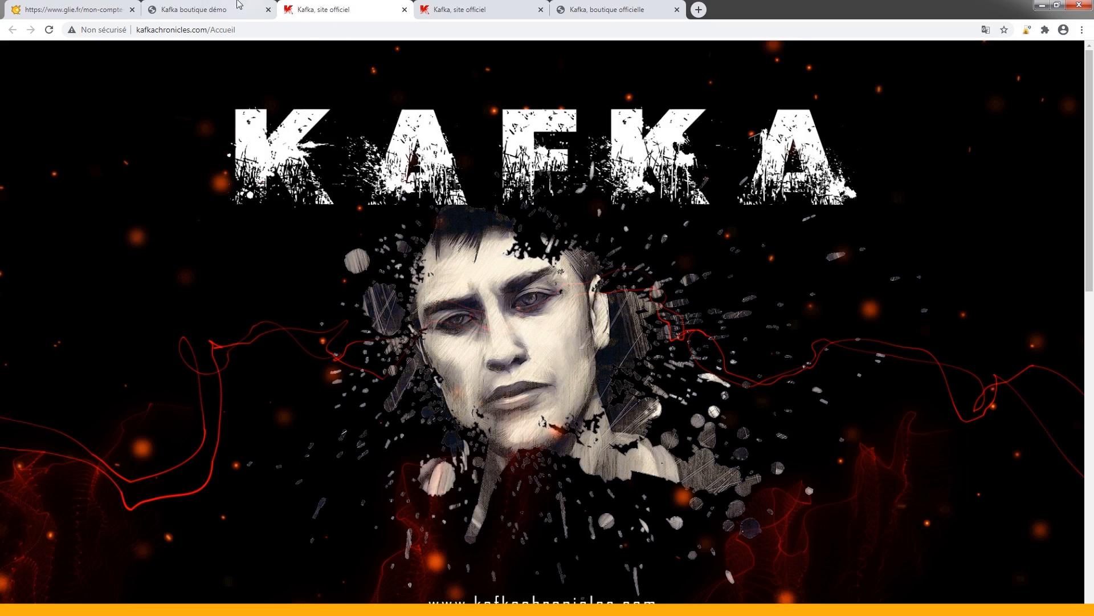
pyautogui.click(212, 6)
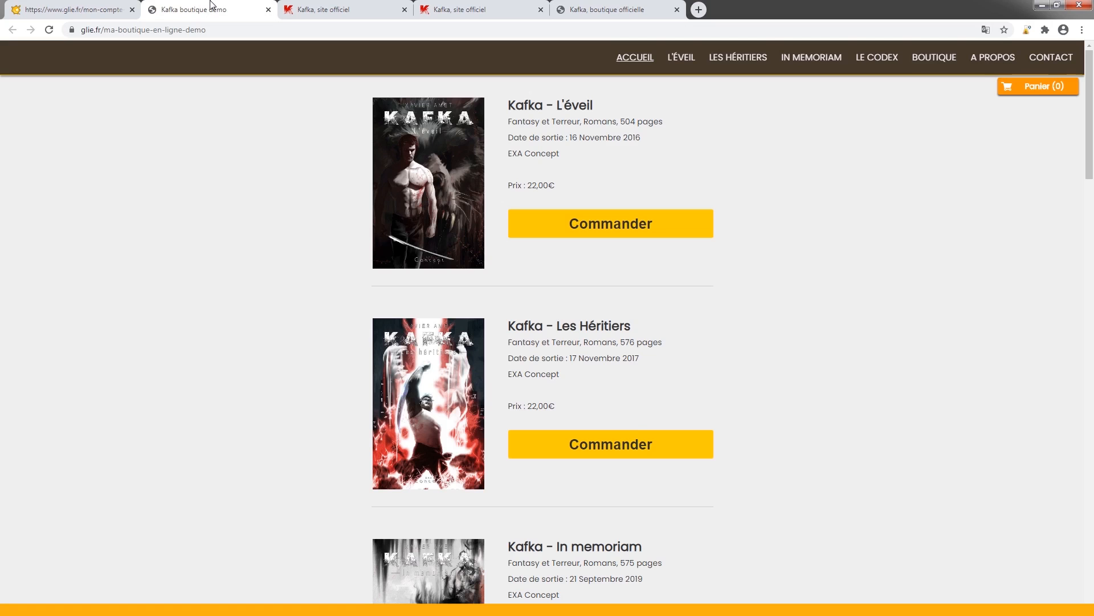
pyautogui.click(809, 66)
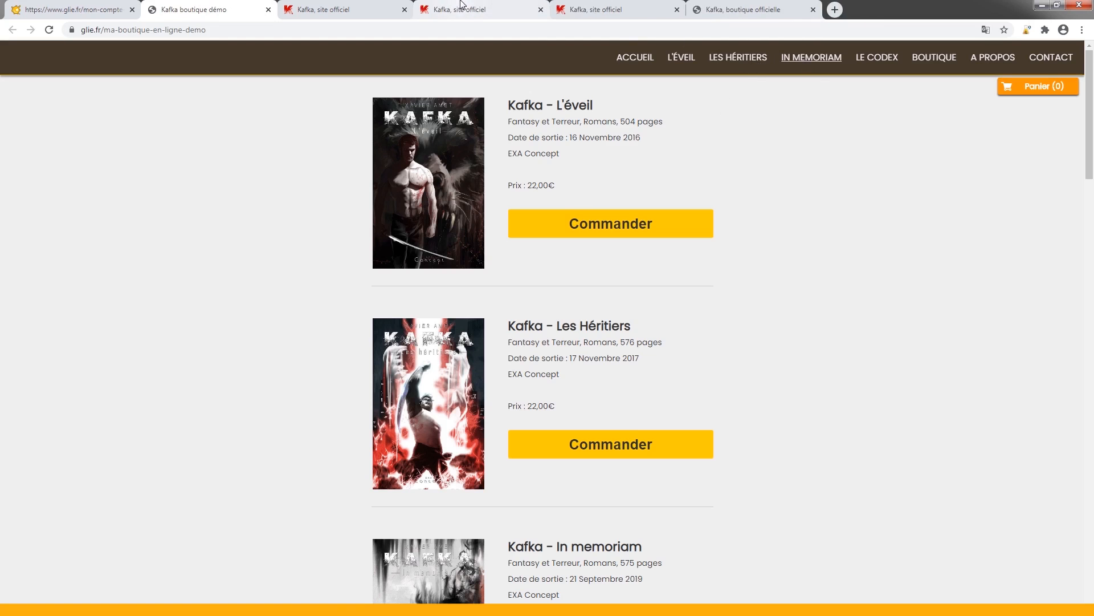
pyautogui.click(461, 8)
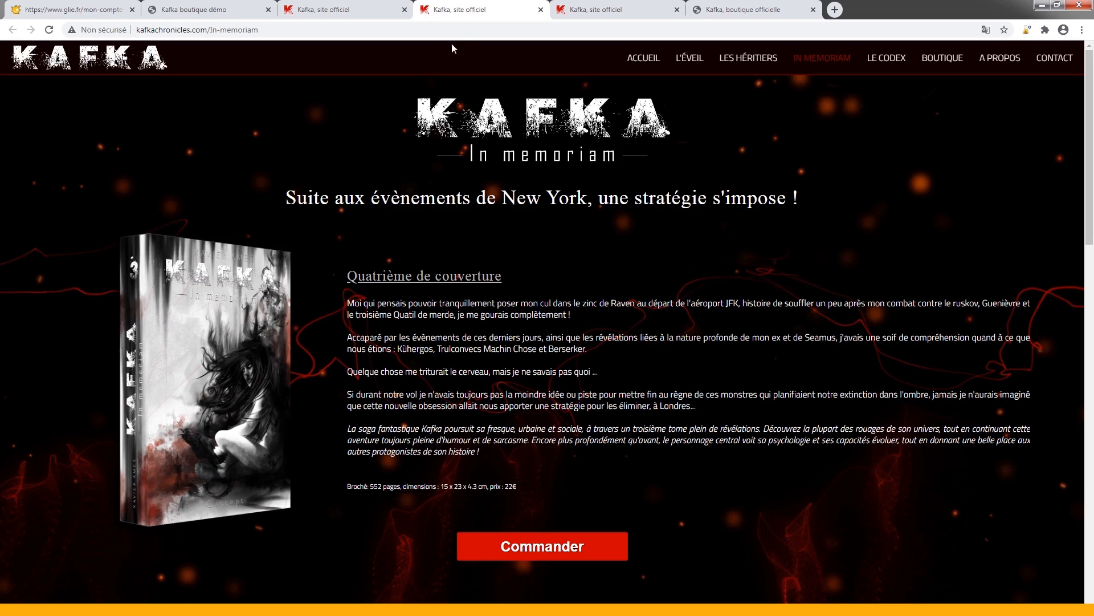
pyautogui.click(405, 10)
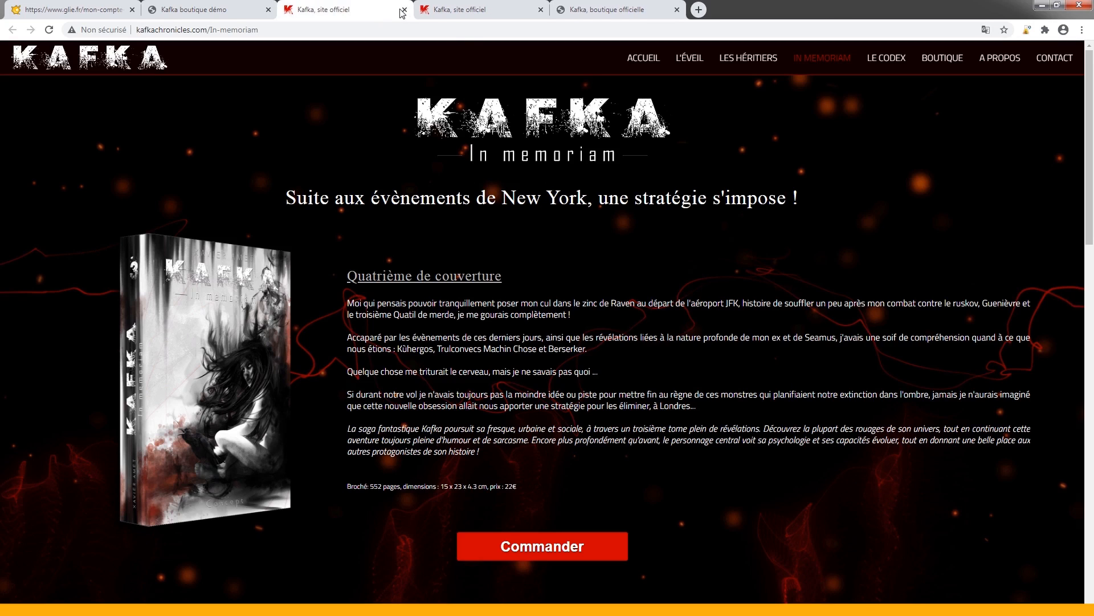
pyautogui.click(404, 10)
# - Return to the demo shop's settings, check the menu configuration and open the configuration of the options
pyautogui.click(103, 11)
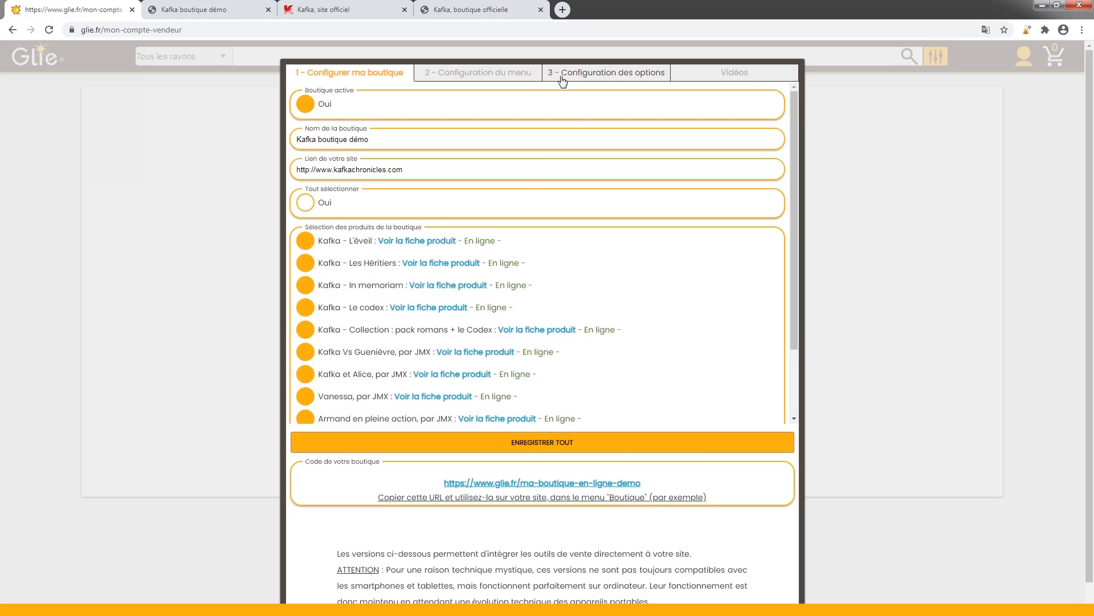
pyautogui.click(497, 73)
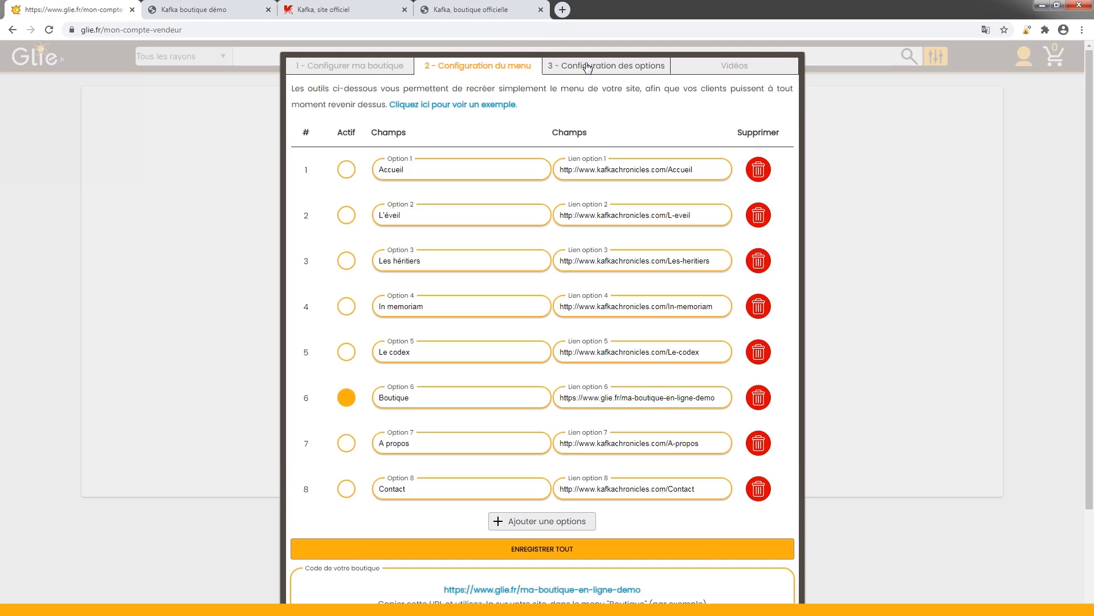
pyautogui.click(574, 67)
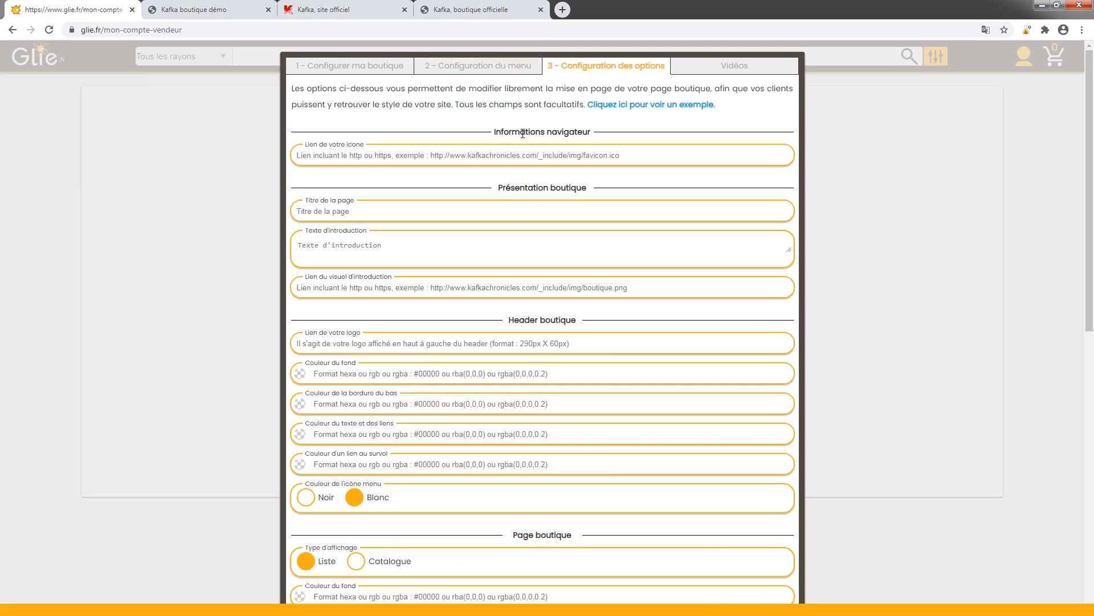
# - Look through the product list on the demo shop page to examine its default layout
pyautogui.click(244, 8)
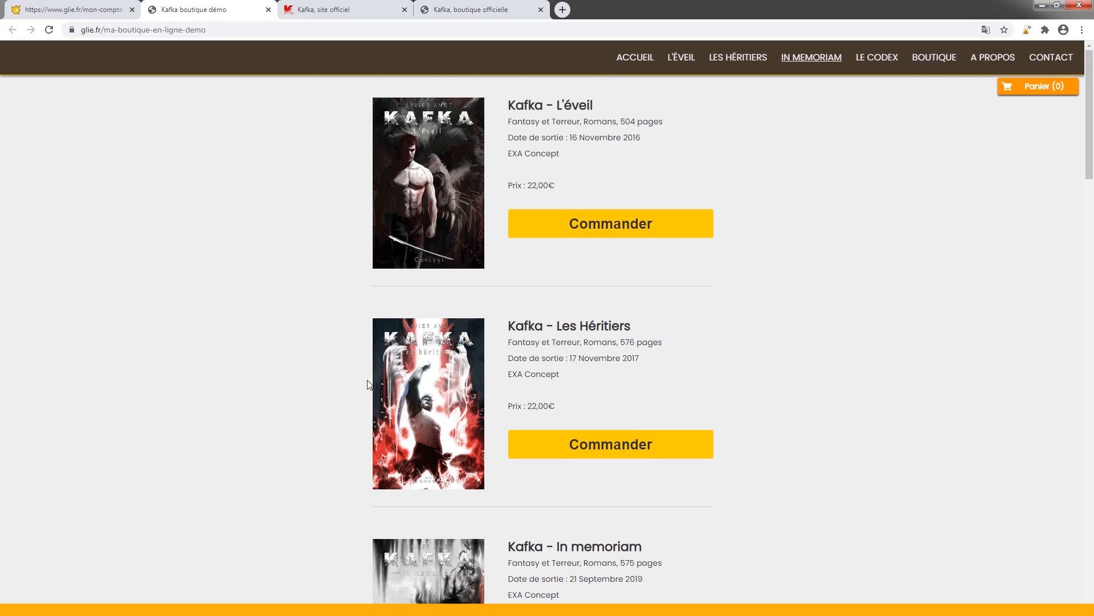
pyautogui.scroll(-7, 317, 235)
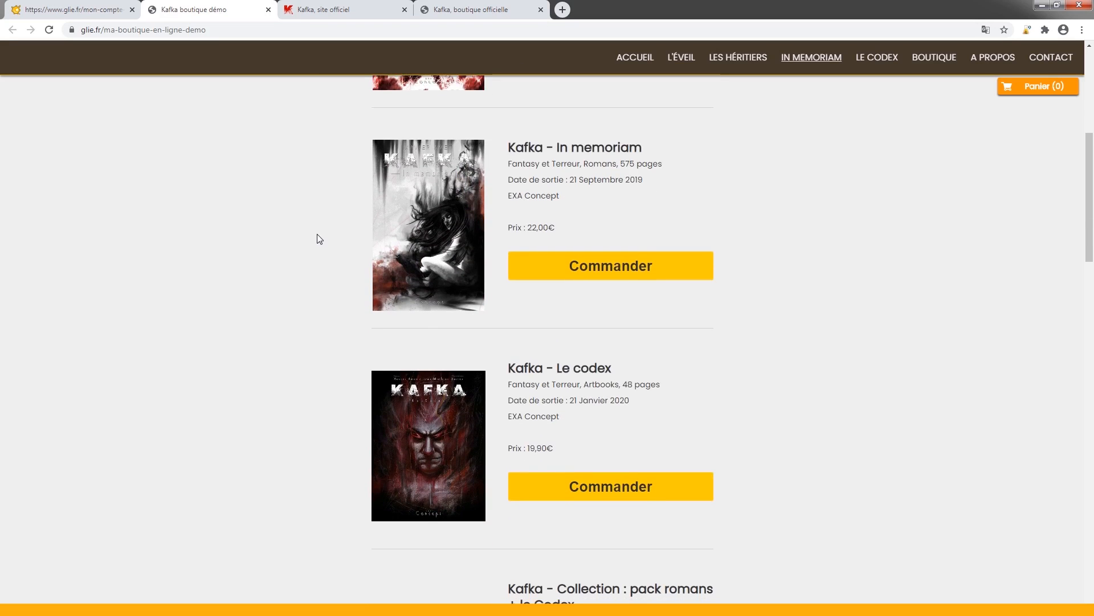
pyautogui.scroll(-7, 317, 234)
pyautogui.scroll(8, 316, 234)
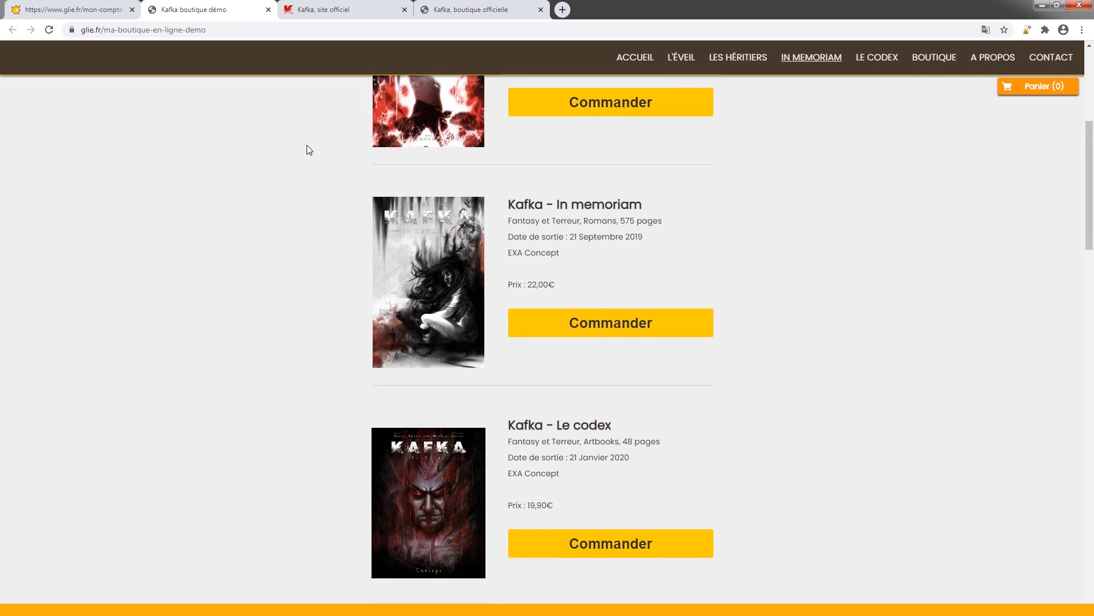
pyautogui.scroll(6, 550, 234)
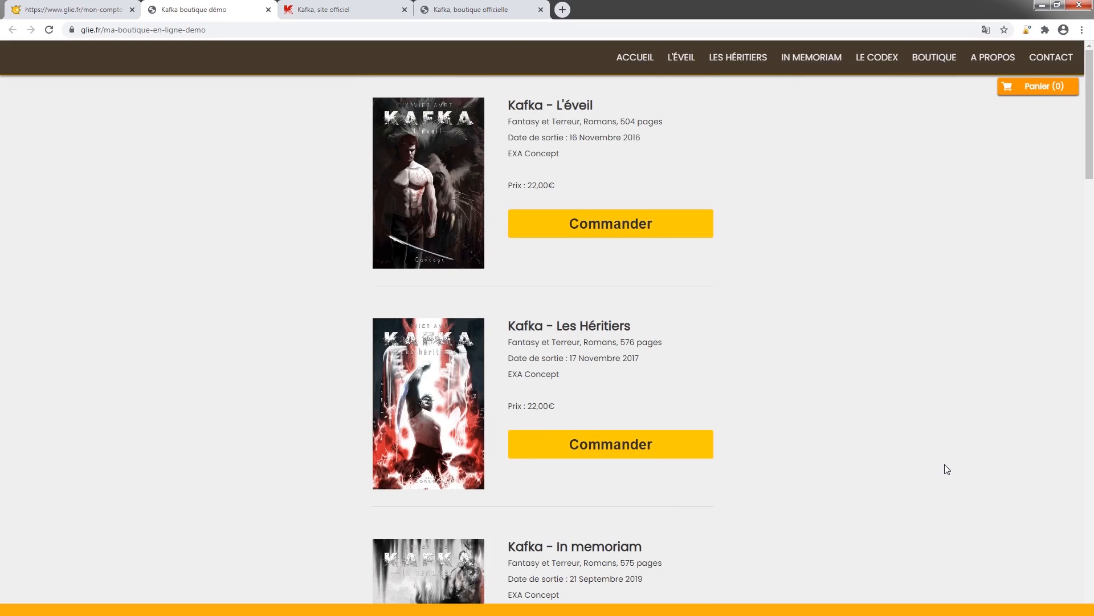
# - Preview the demo shop and its expanded menu in mobile view with the developer tools, and return to the normal page display
pyautogui.press('F12')
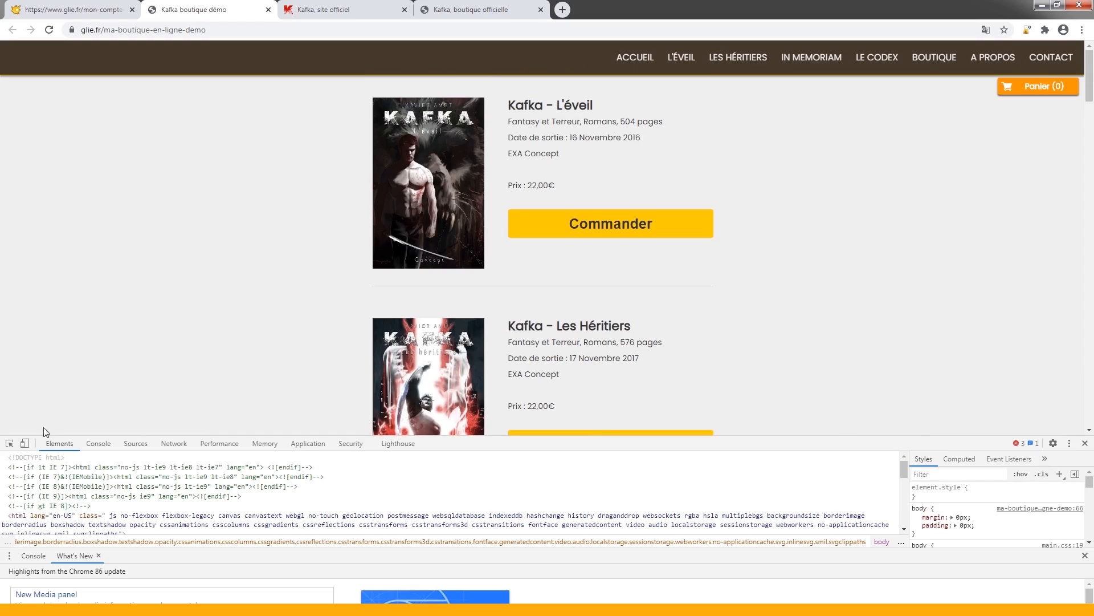
pyautogui.click(25, 444)
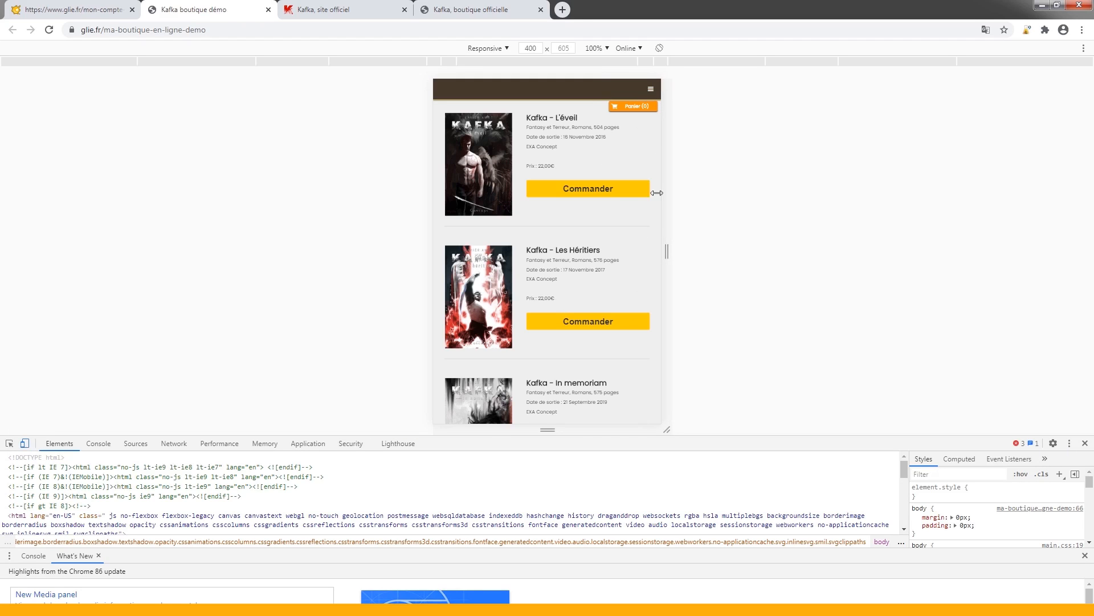
pyautogui.click(650, 89)
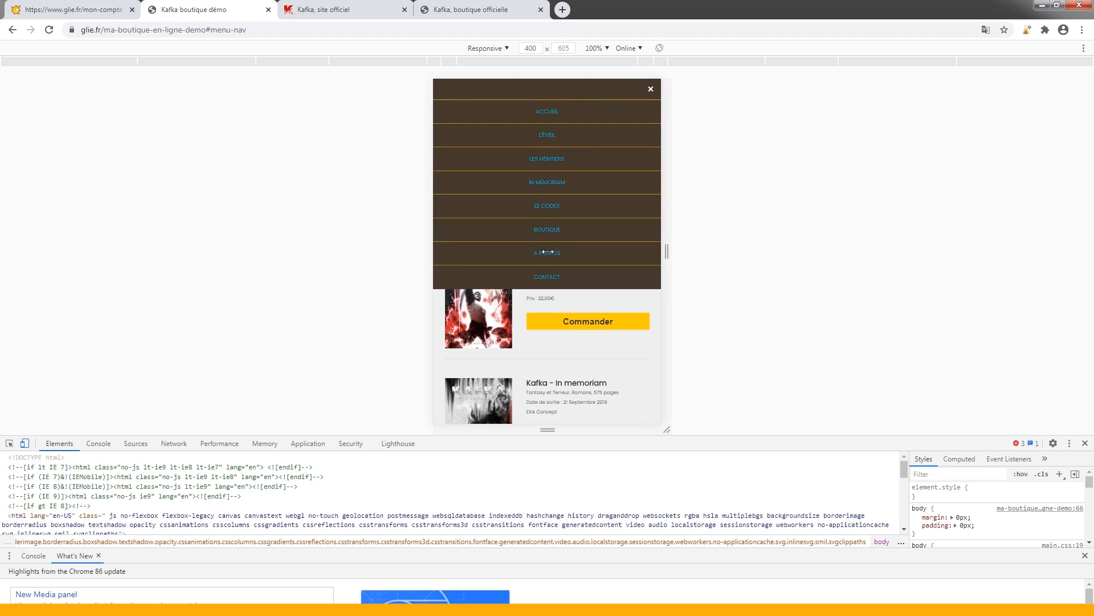
pyautogui.click(652, 90)
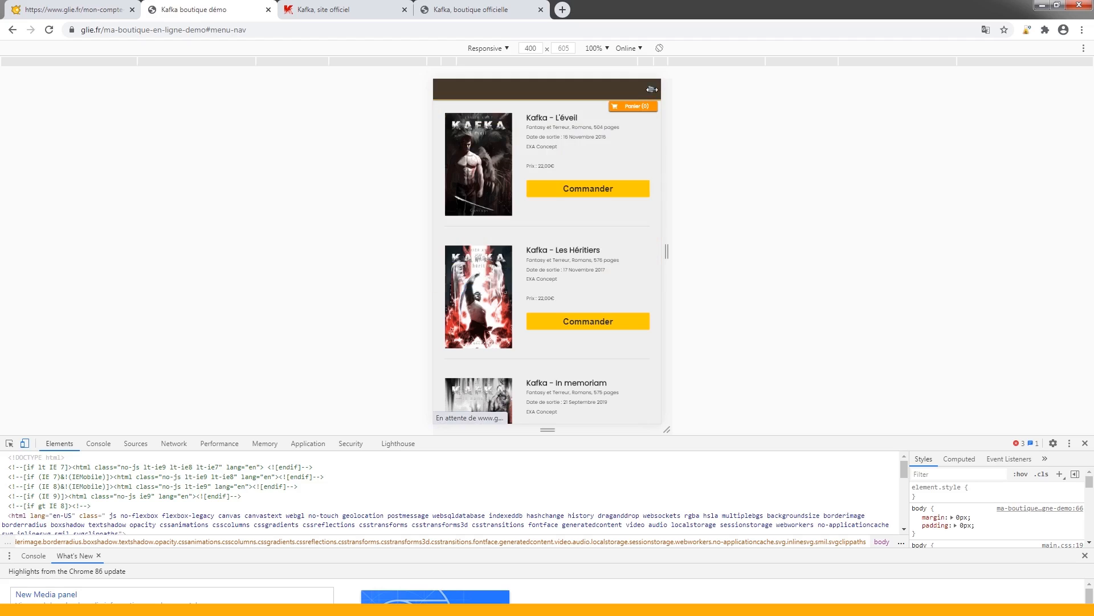
pyautogui.click(24, 443)
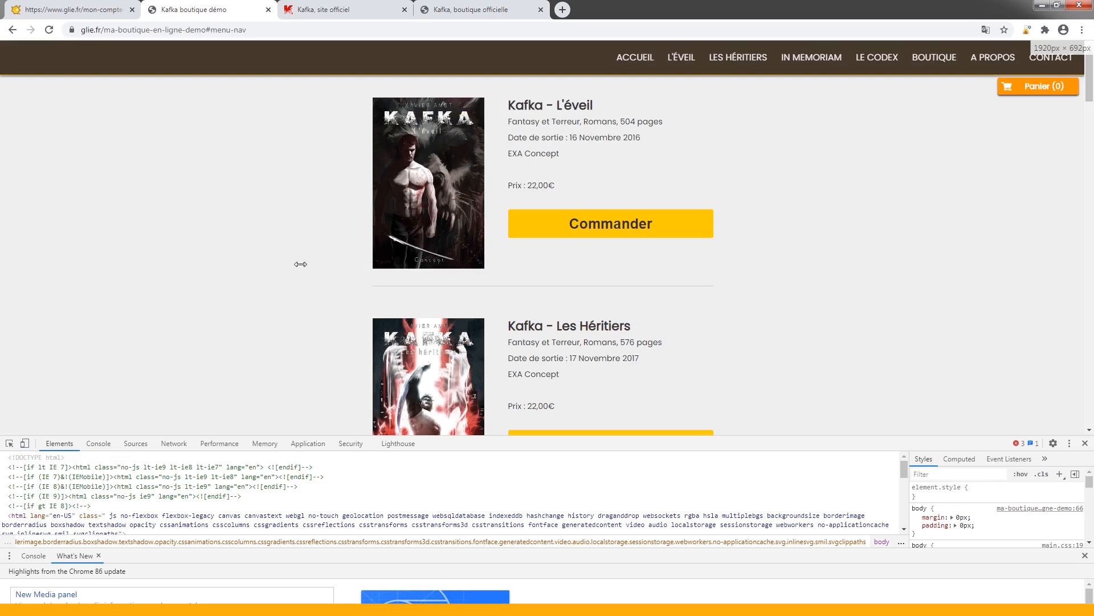
pyautogui.click(1084, 553)
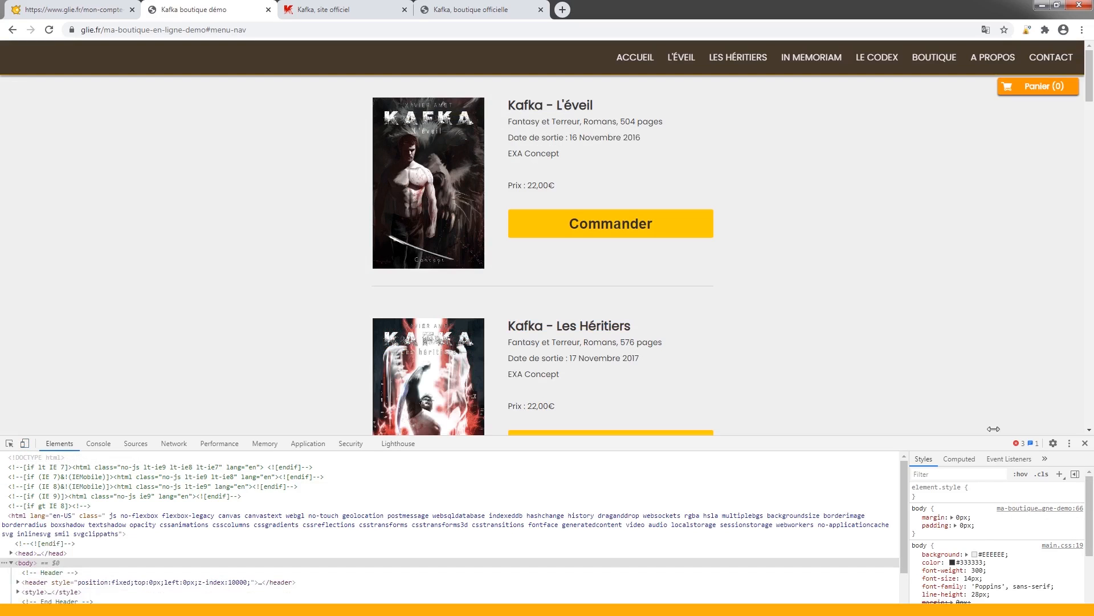
pyautogui.moveTo(989, 437); pyautogui.dragTo(1031, 570)
pyautogui.click(1085, 578)
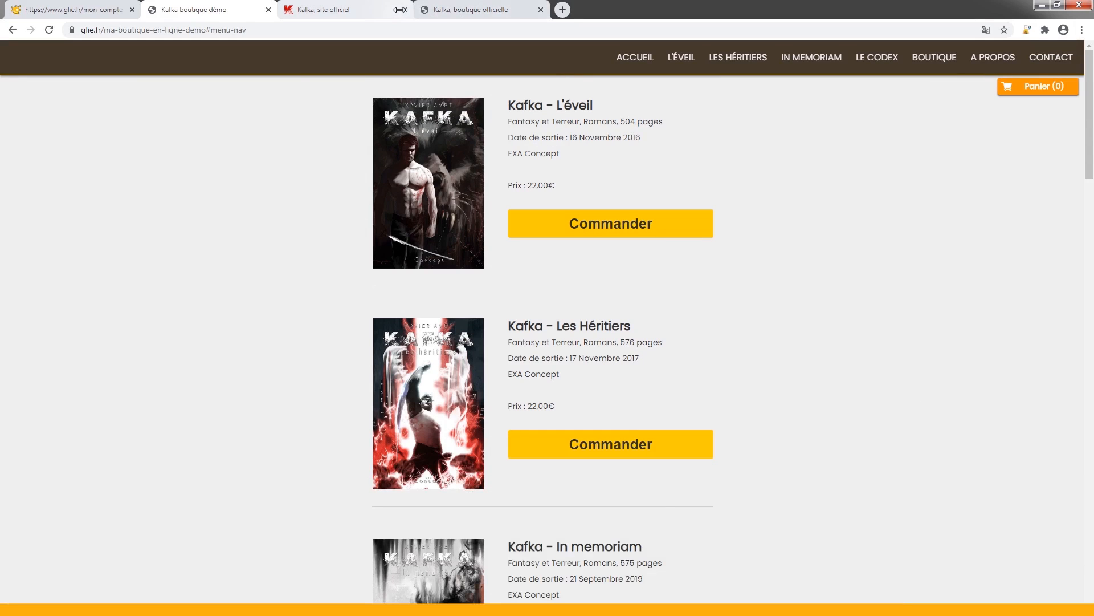
# - View the source code of the Kafka site's Contact page and open the linked _include/img/favicon.ico icon
pyautogui.click(68, 4)
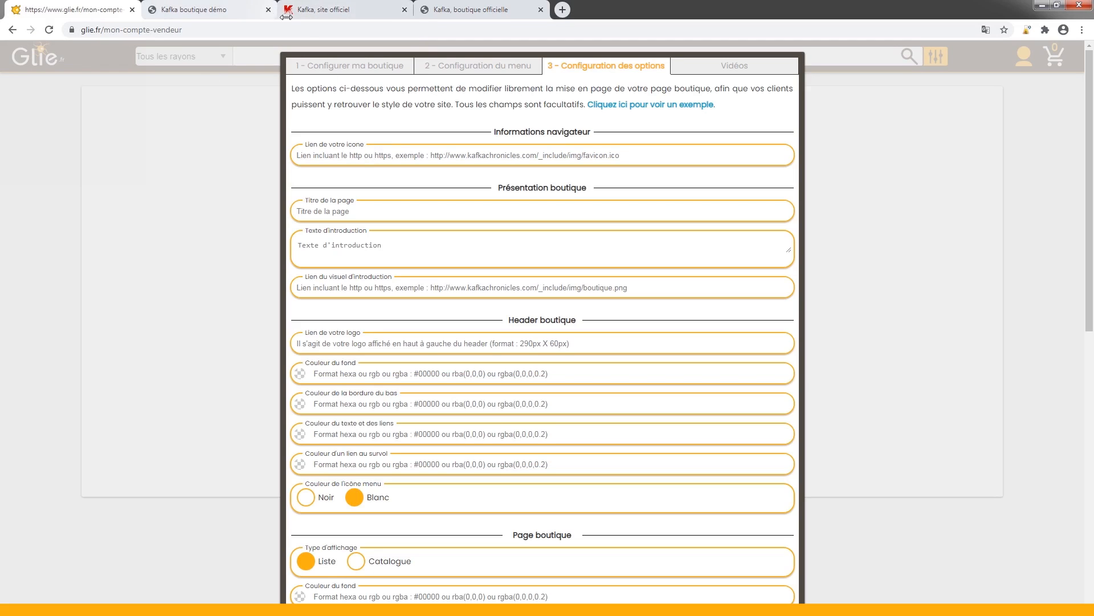
pyautogui.click(314, 11)
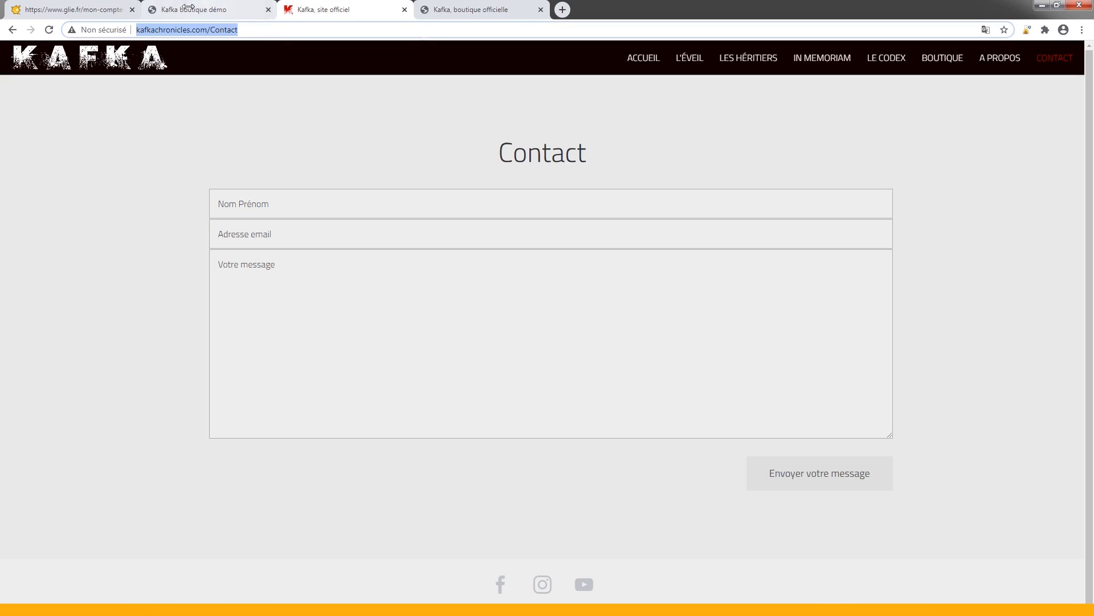
pyautogui.click(265, 130)
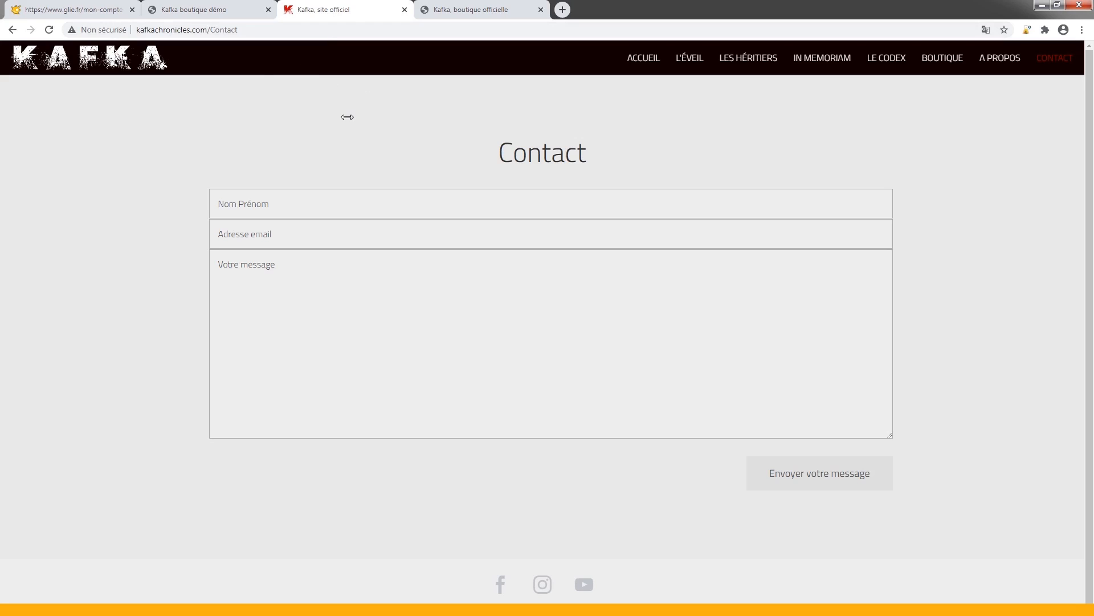
pyautogui.hotkey('ctrl', 'u')
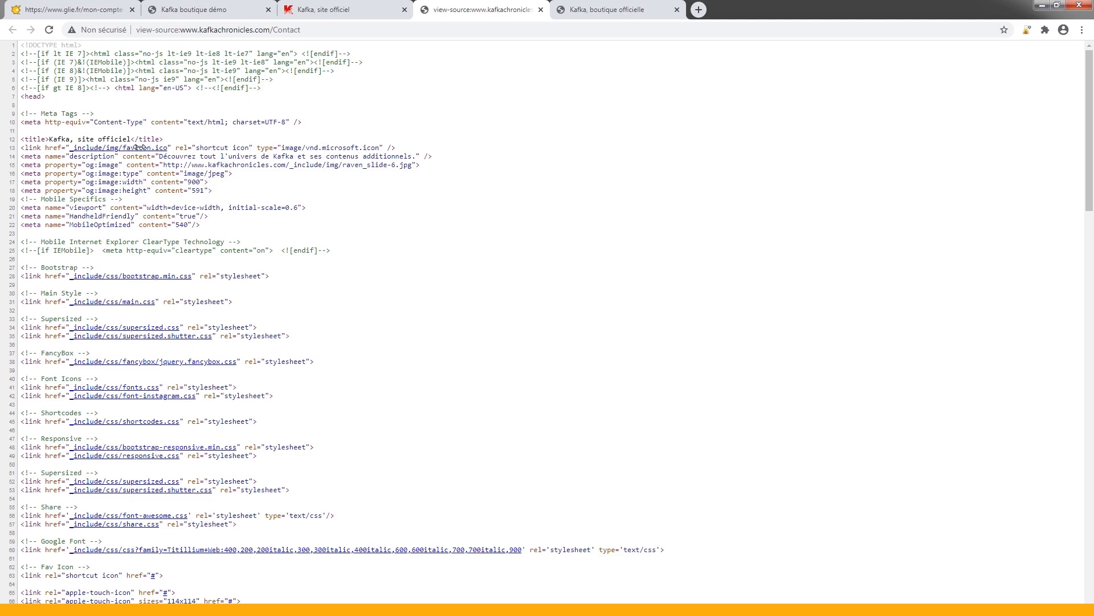
pyautogui.keyDown('ctrl'); pyautogui.click(139, 147); pyautogui.keyUp('ctrl')
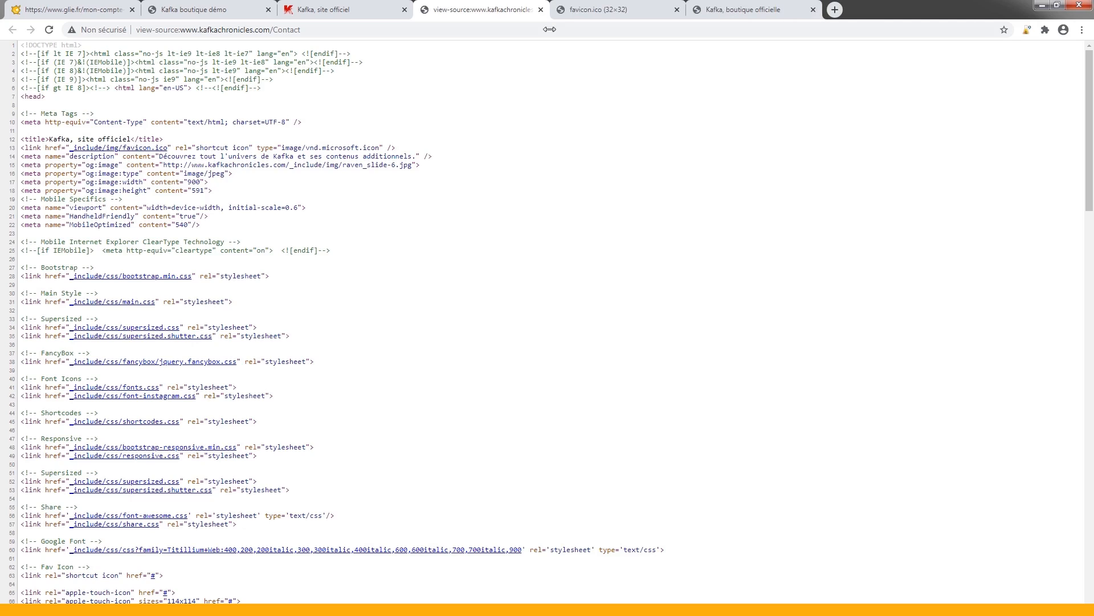
pyautogui.click(576, 8)
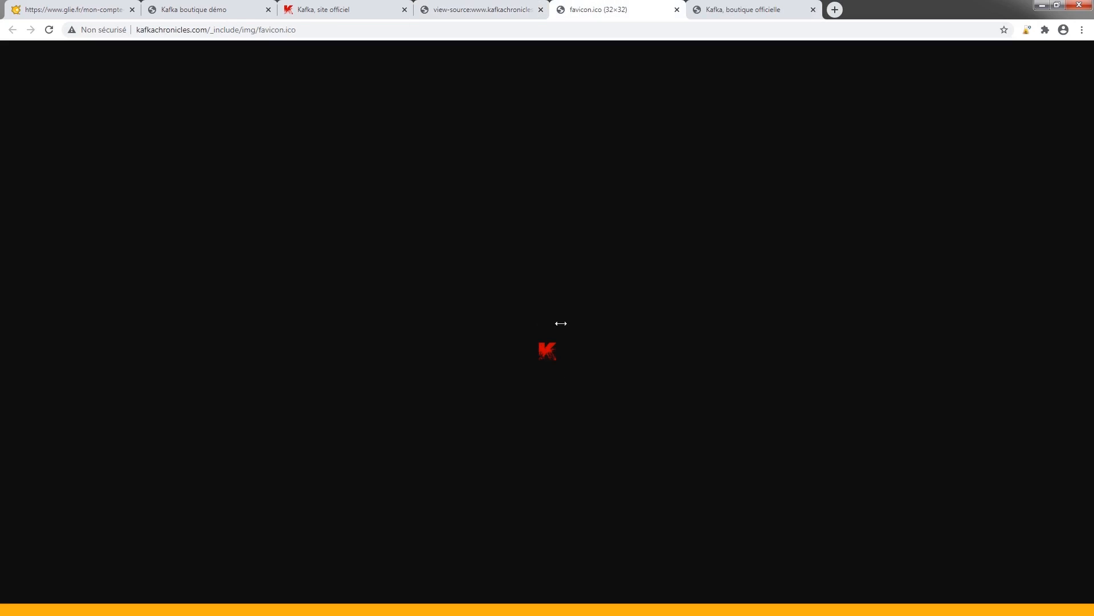
pyautogui.click(318, 33)
pyautogui.hotkey('ctrl', 'c')
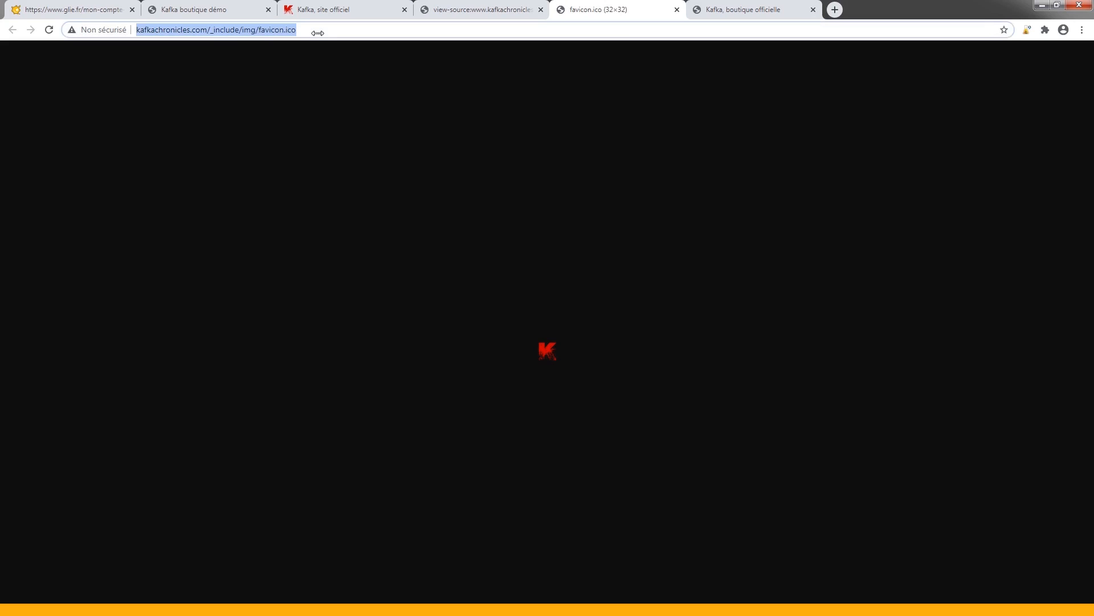
pyautogui.click(75, 10)
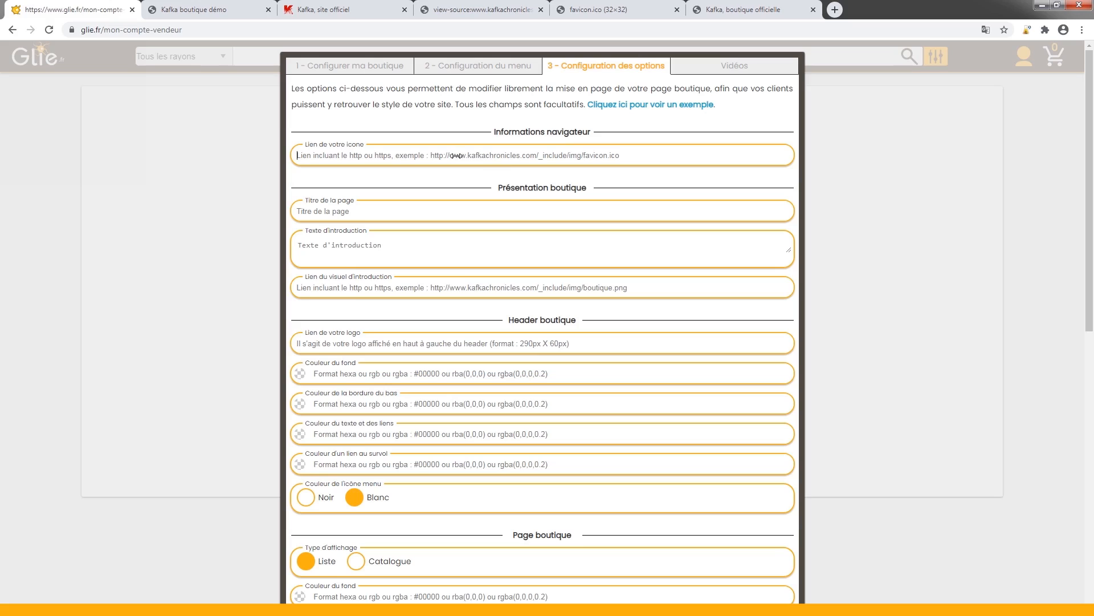
pyautogui.hotkey('ctrl', 'v')
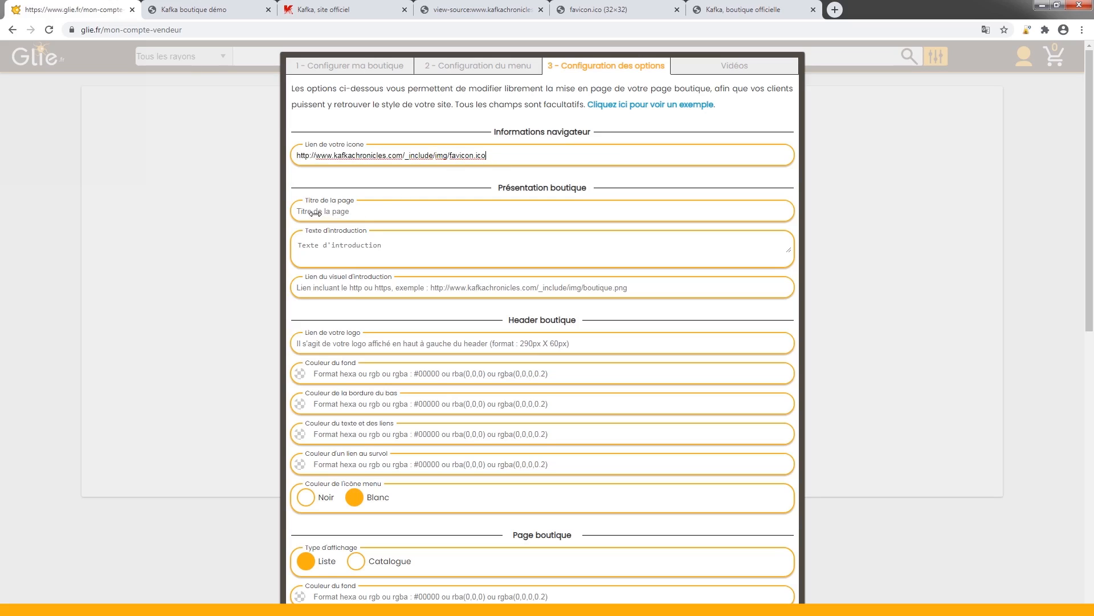
# - Check the title on the official Kafka shop page and set the demo shop's page title to "Boutique démo"
pyautogui.click(336, 5)
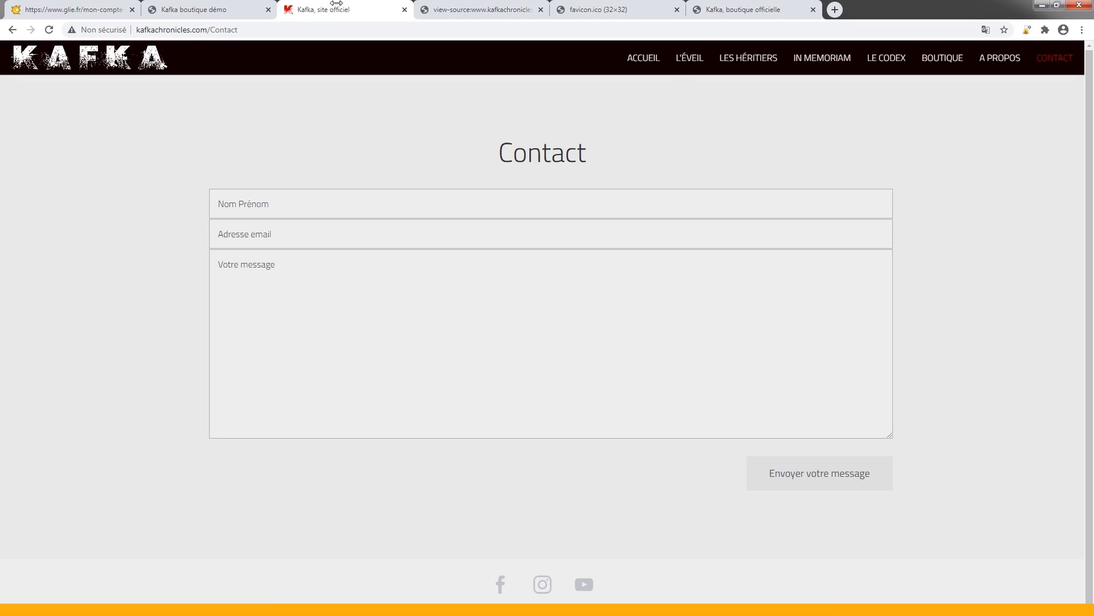
pyautogui.click(940, 60)
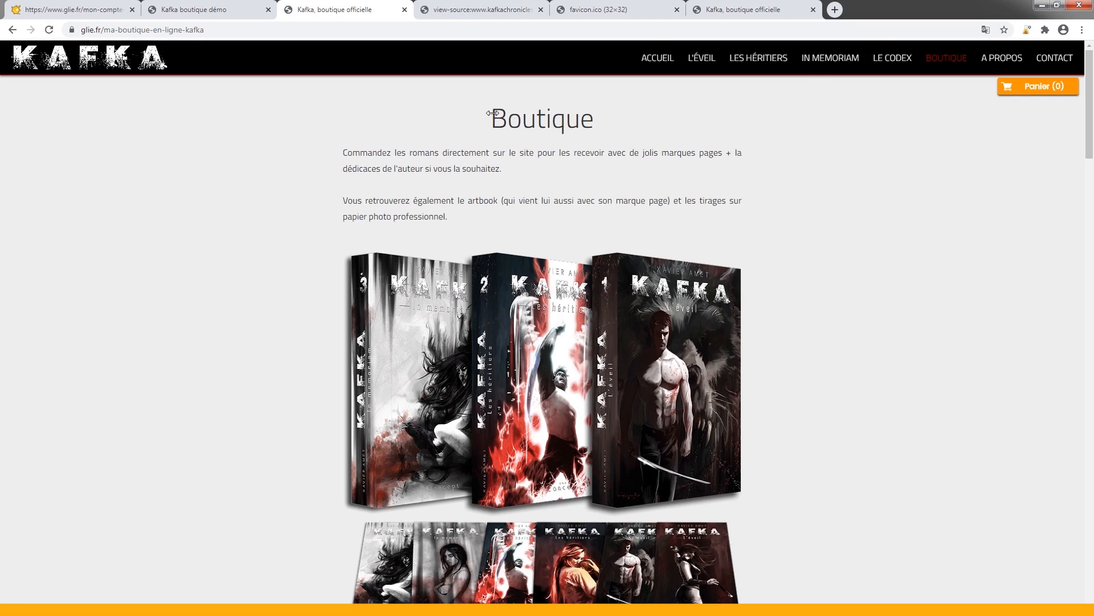
pyautogui.moveTo(489, 113); pyautogui.dragTo(621, 112)
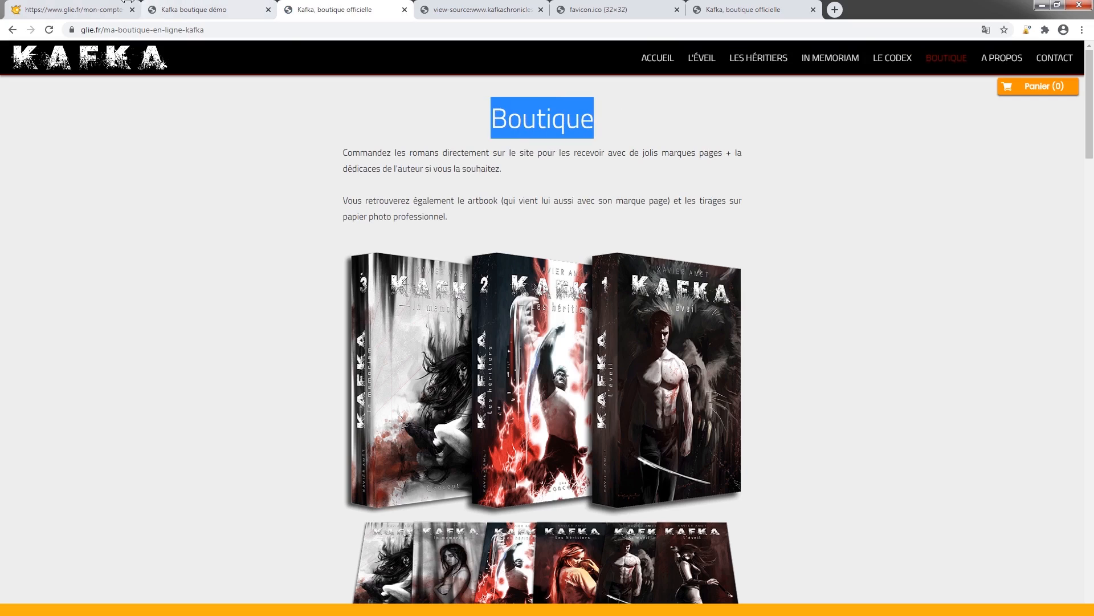
pyautogui.click(100, 5)
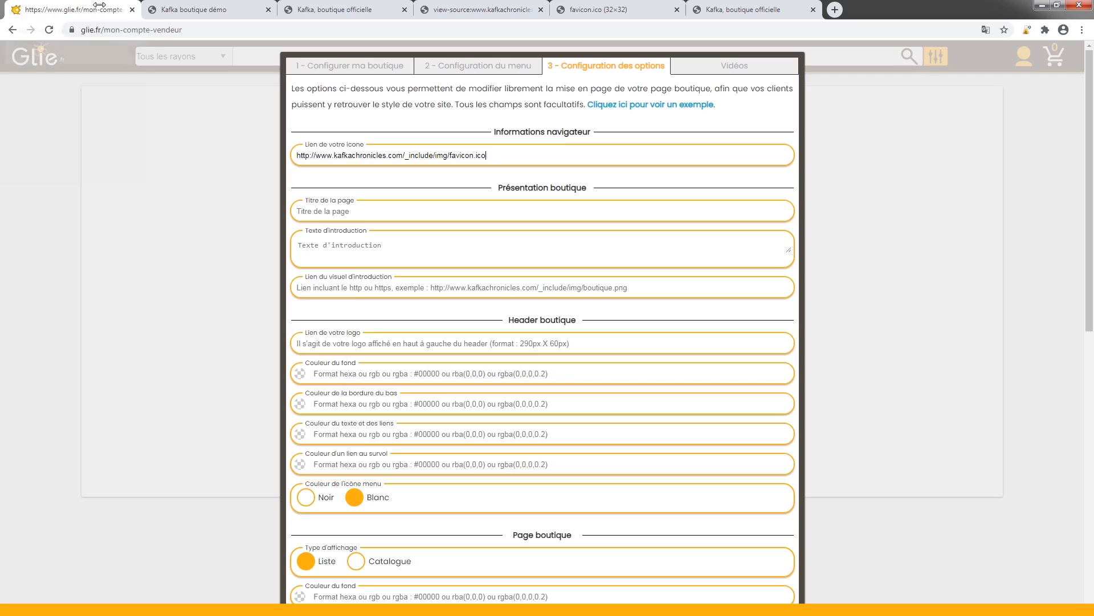
pyautogui.click(359, 209)
pyautogui.write('Boutique démo')
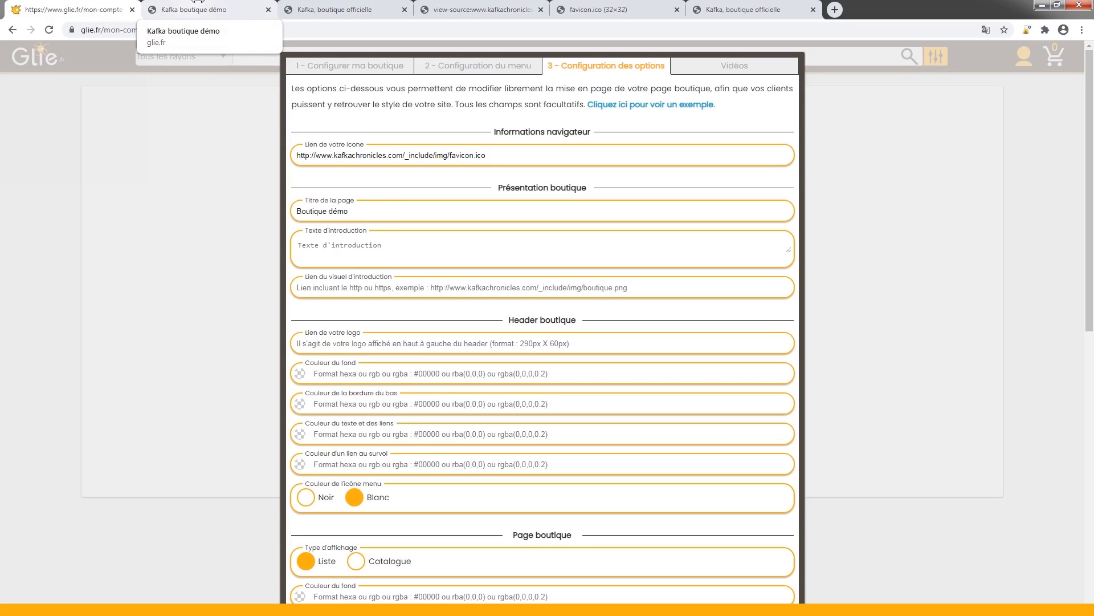
# - Copy the Kafka shop's first introduction paragraph into the demo shop's introduction text and add "DEMO" below it
pyautogui.click(198, 5)
pyautogui.click(346, 5)
pyautogui.click(358, 151)
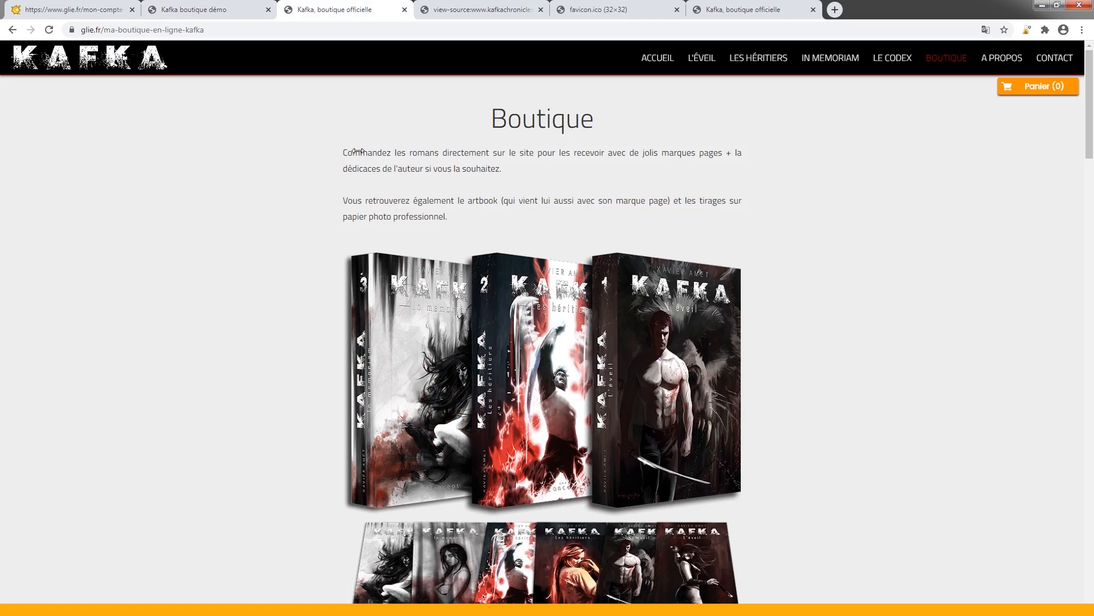
pyautogui.tripleClick(358, 151)
pyautogui.hotkey('ctrl', 'c')
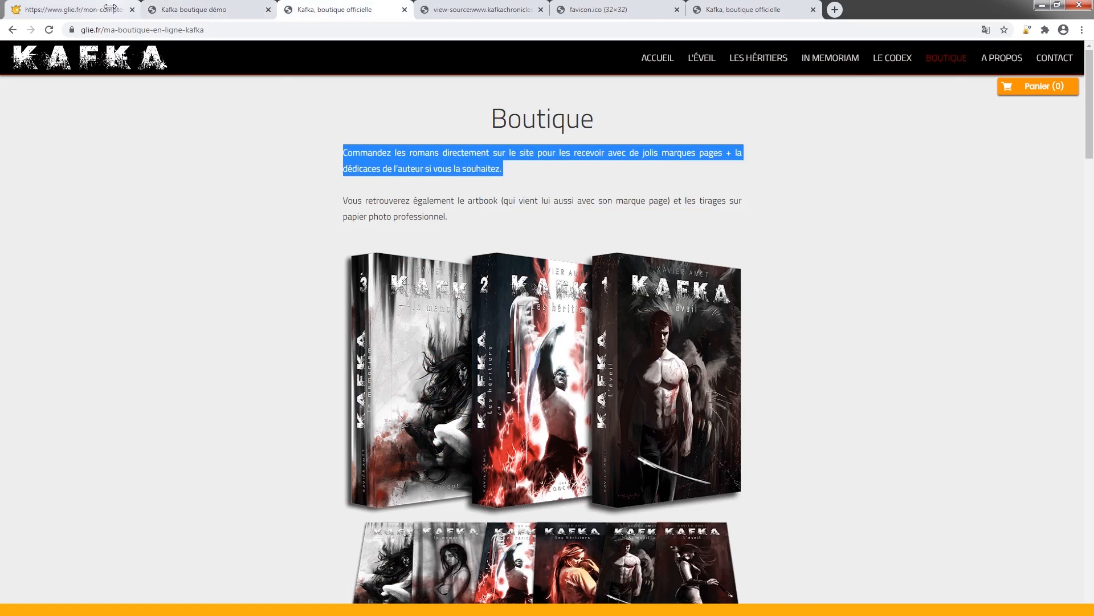
pyautogui.click(110, 7)
pyautogui.click(369, 248)
pyautogui.hotkey('ctrl', 'v')
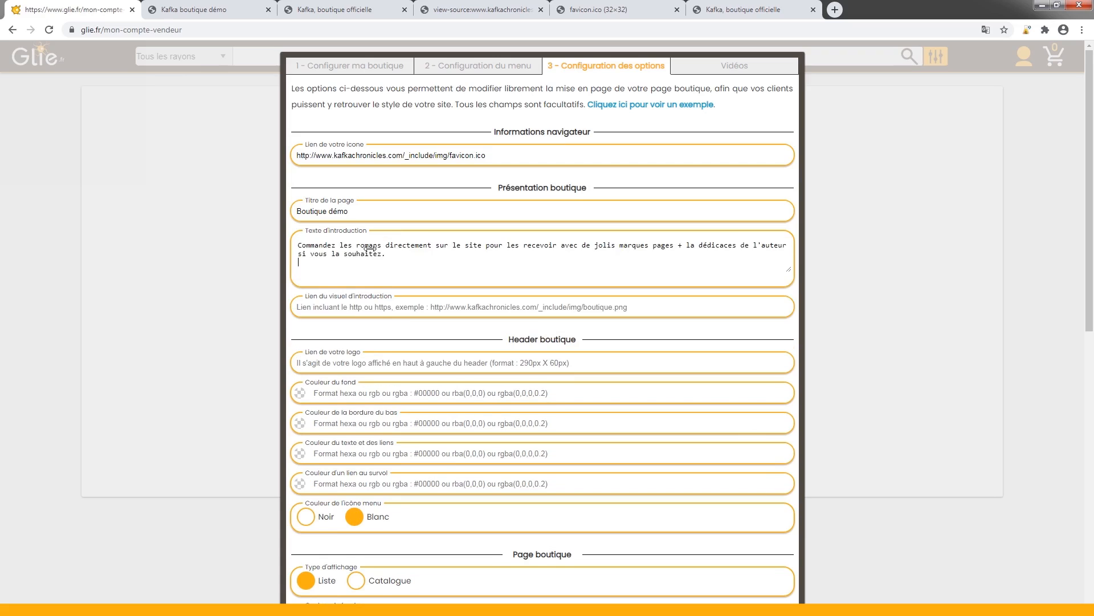
pyautogui.press('Return')
pyautogui.write('DEMO')
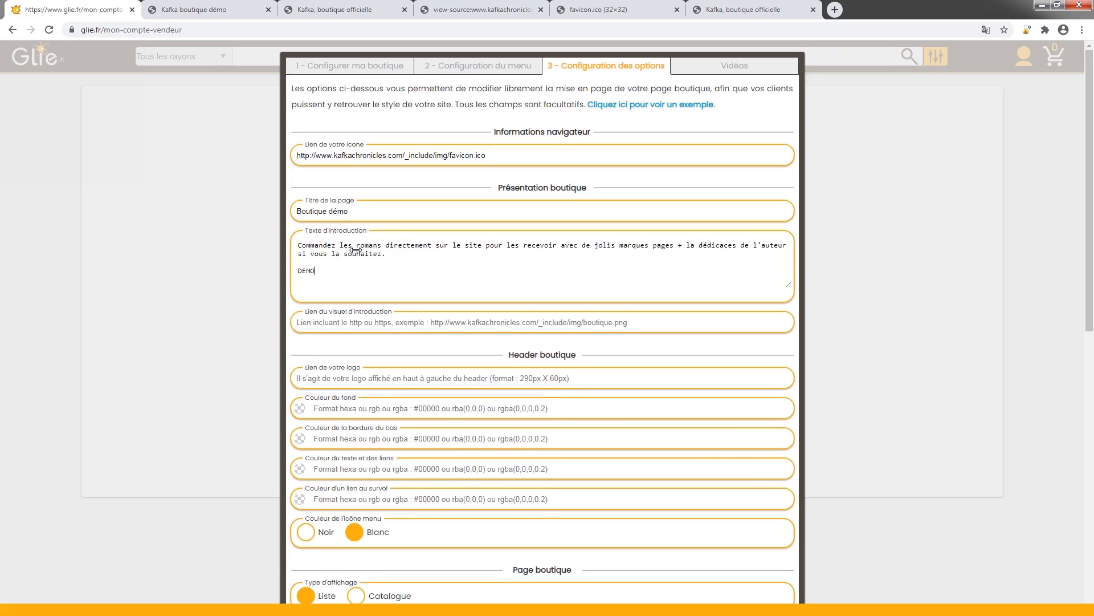
# - Open the book visual boutique.png from the kafkachronicles.com shop page on its own and copy its address
pyautogui.scroll(-1, 363, 245)
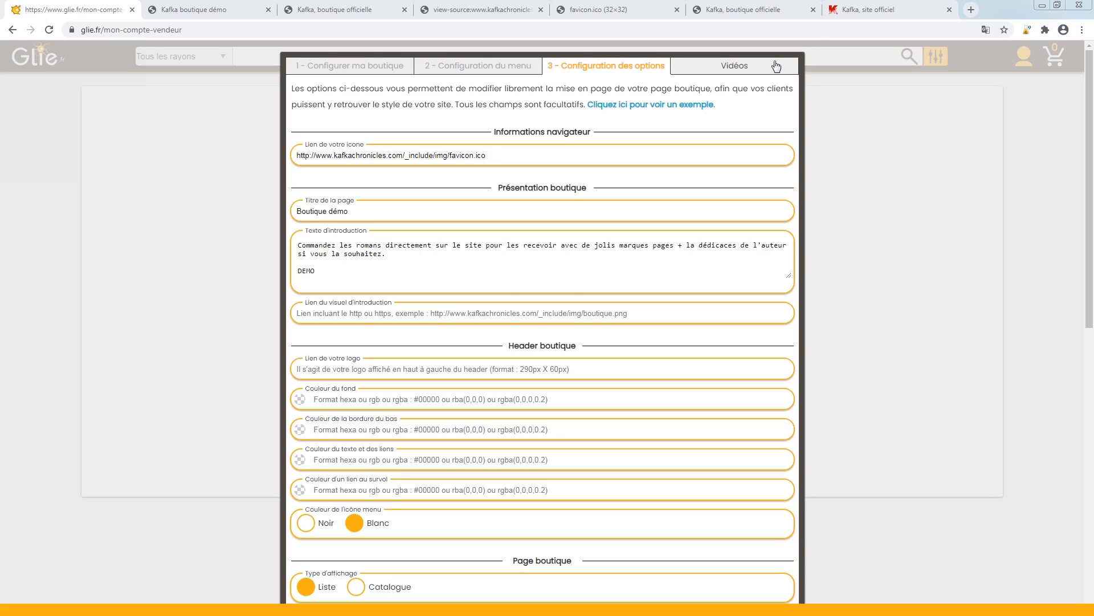
pyautogui.click(867, 11)
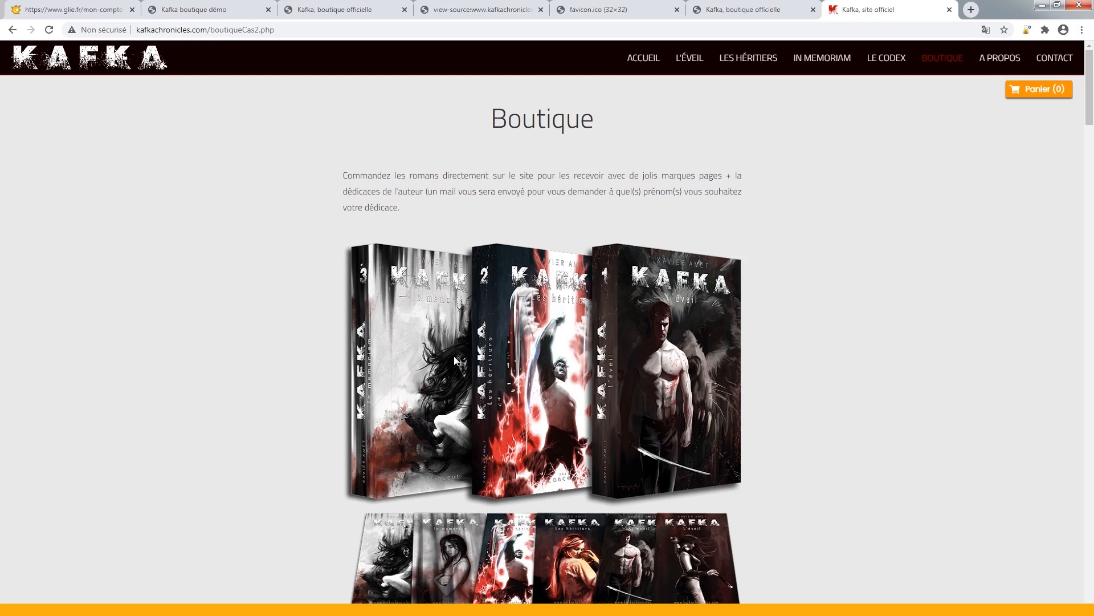
pyautogui.scroll(-2, 454, 355)
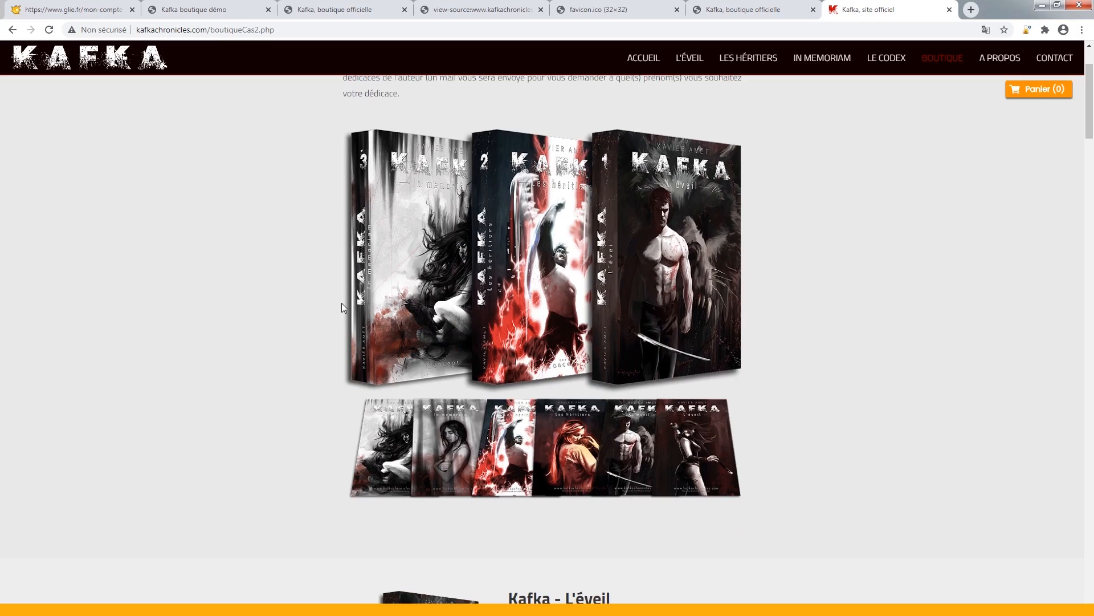
pyautogui.scroll(2, 341, 303)
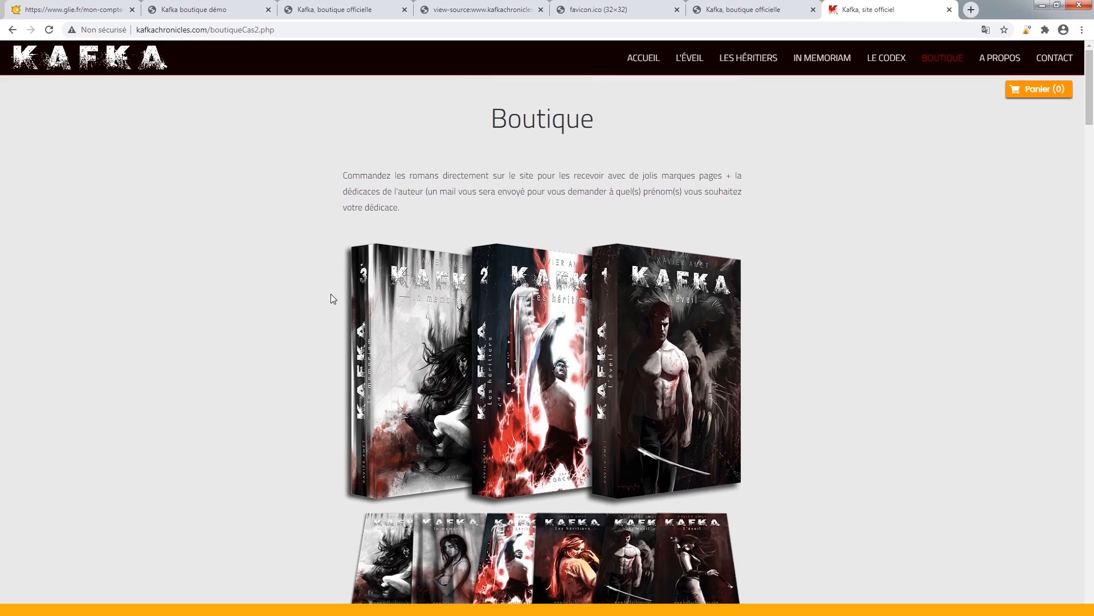
pyautogui.rightClick(400, 344)
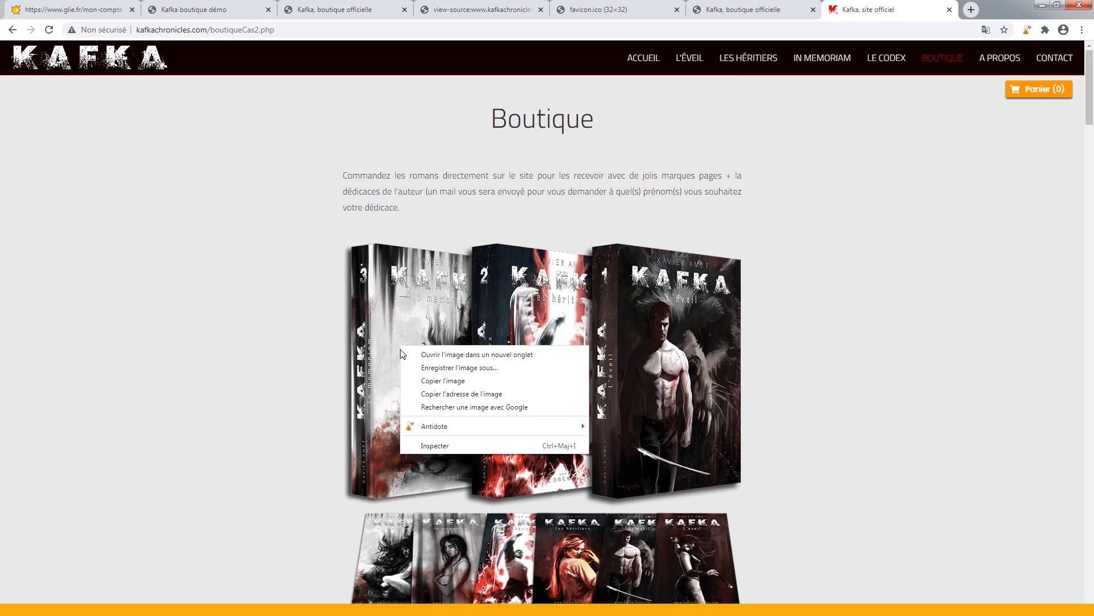
pyautogui.click(433, 355)
pyautogui.click(904, 11)
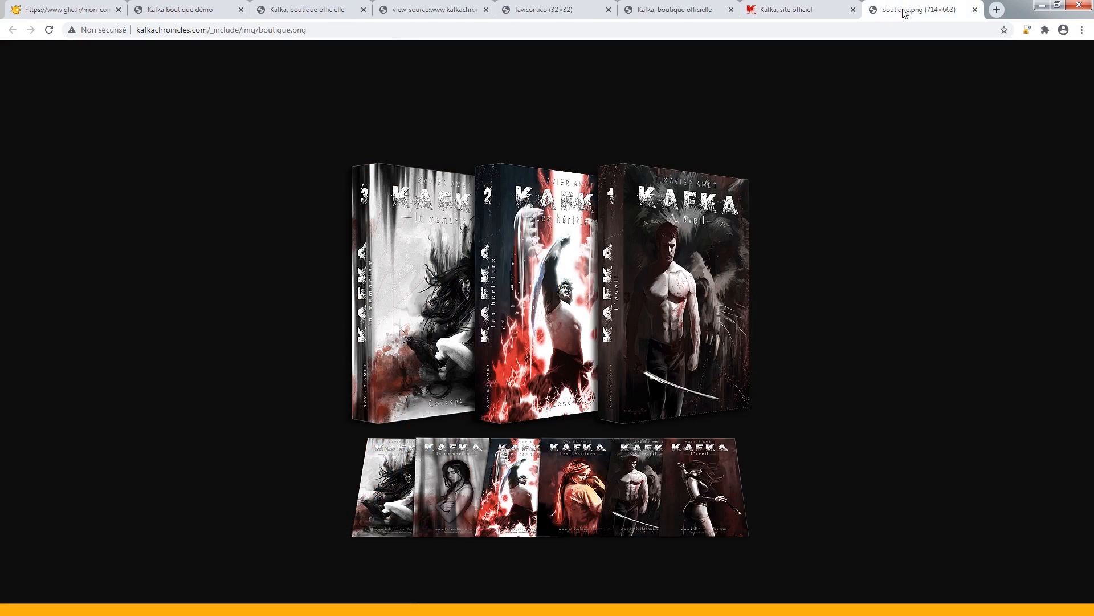
pyautogui.click(321, 29)
pyautogui.hotkey('ctrl', 'c')
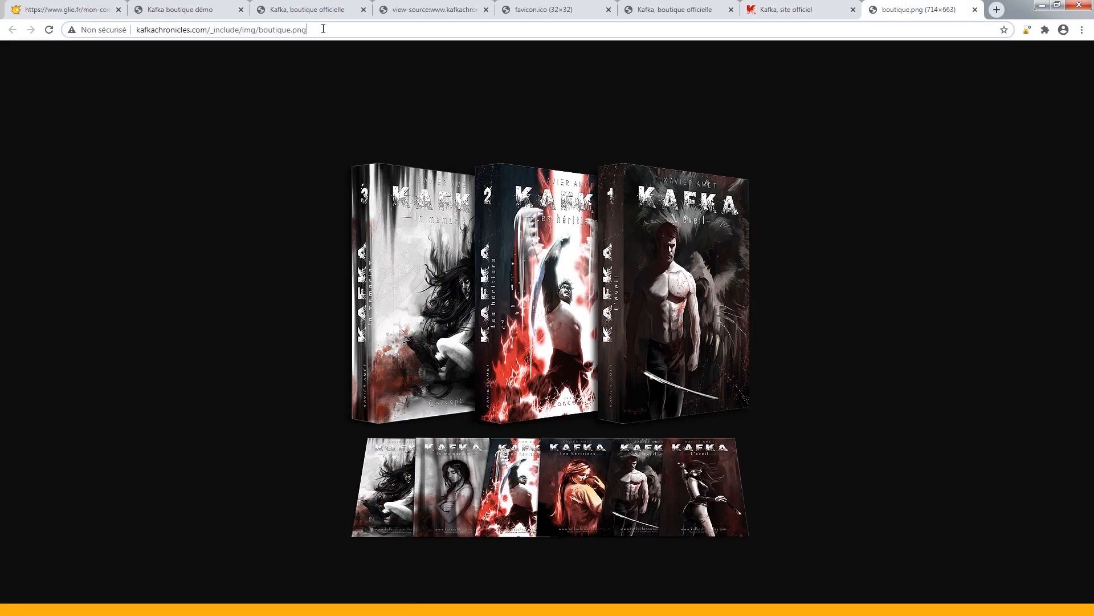
pyautogui.click(767, 8)
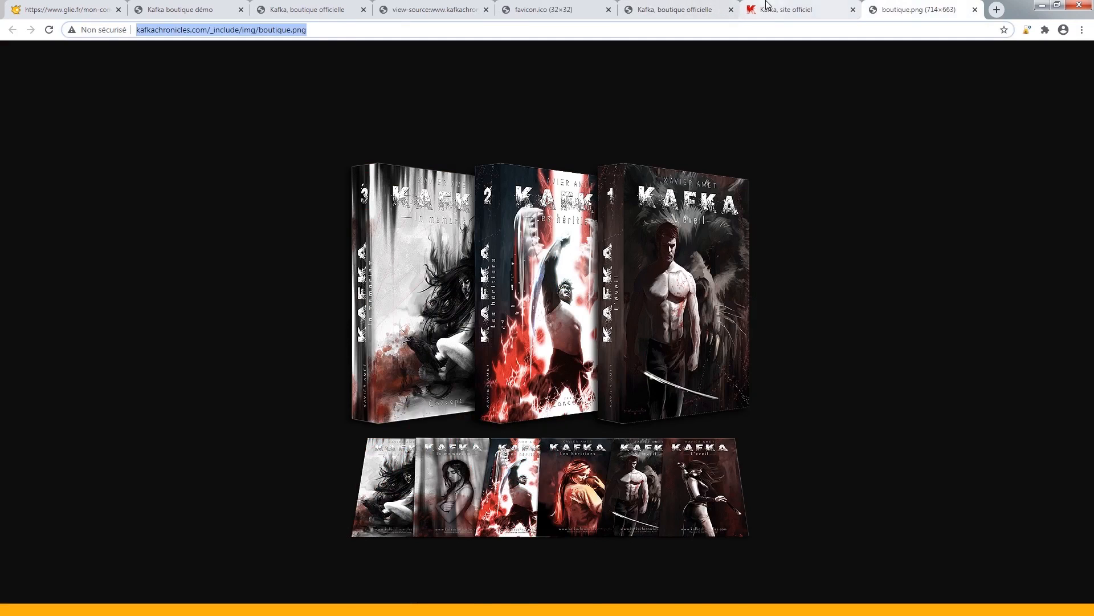
pyautogui.rightClick(398, 323)
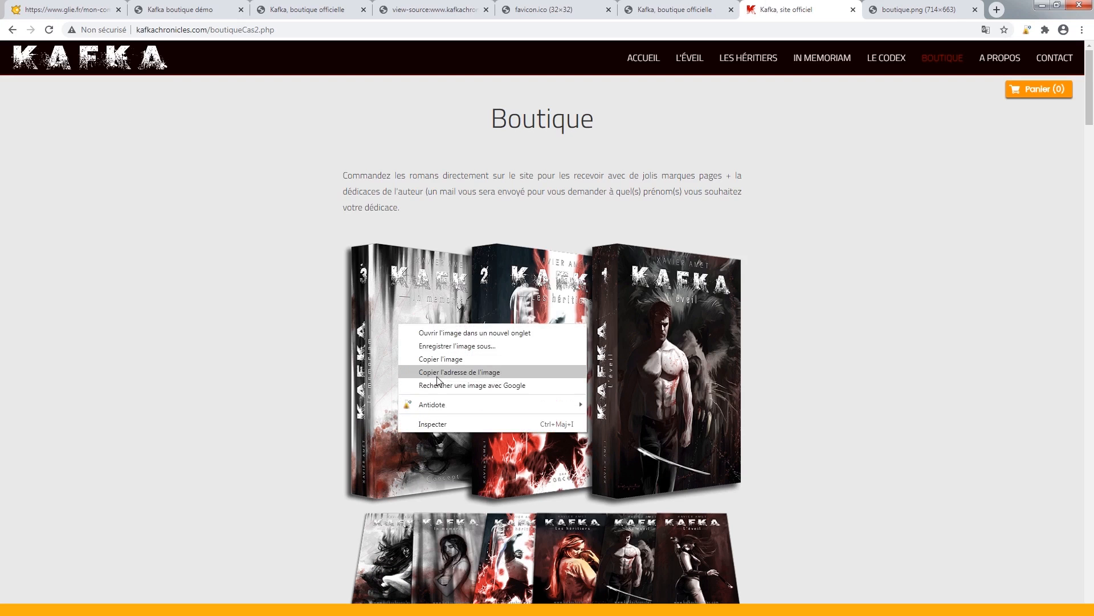
pyautogui.rightClick(409, 356)
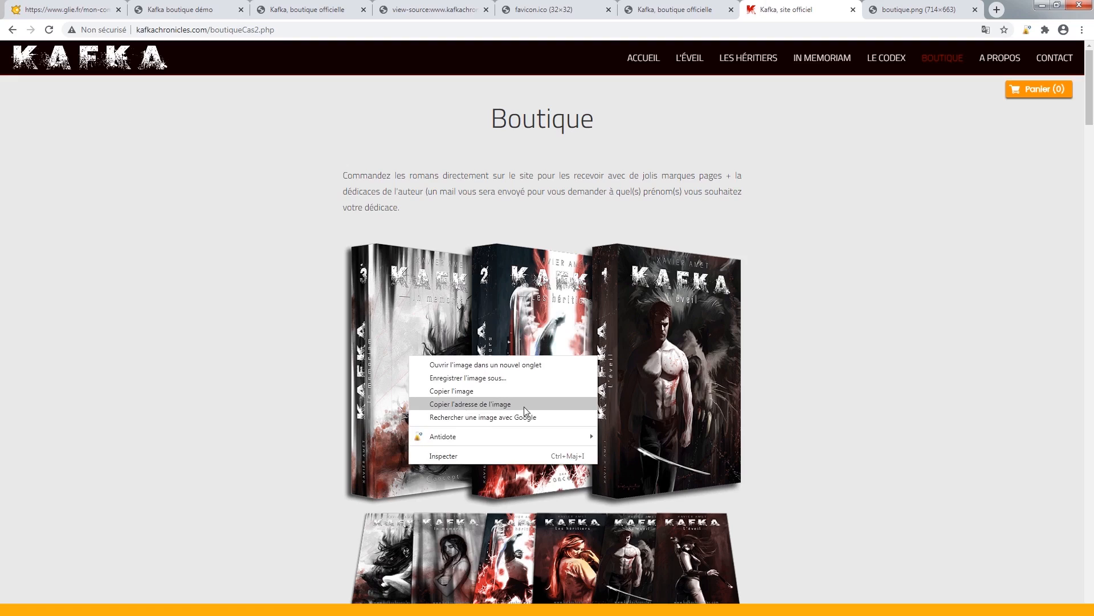
pyautogui.click(66, 10)
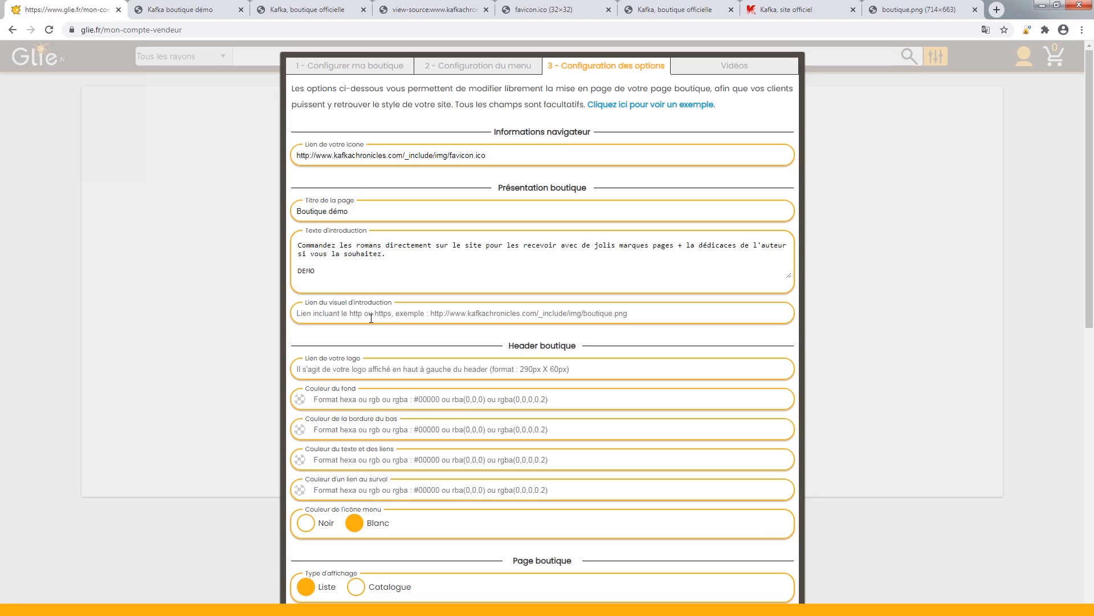
pyautogui.hotkey('ctrl', 'v')
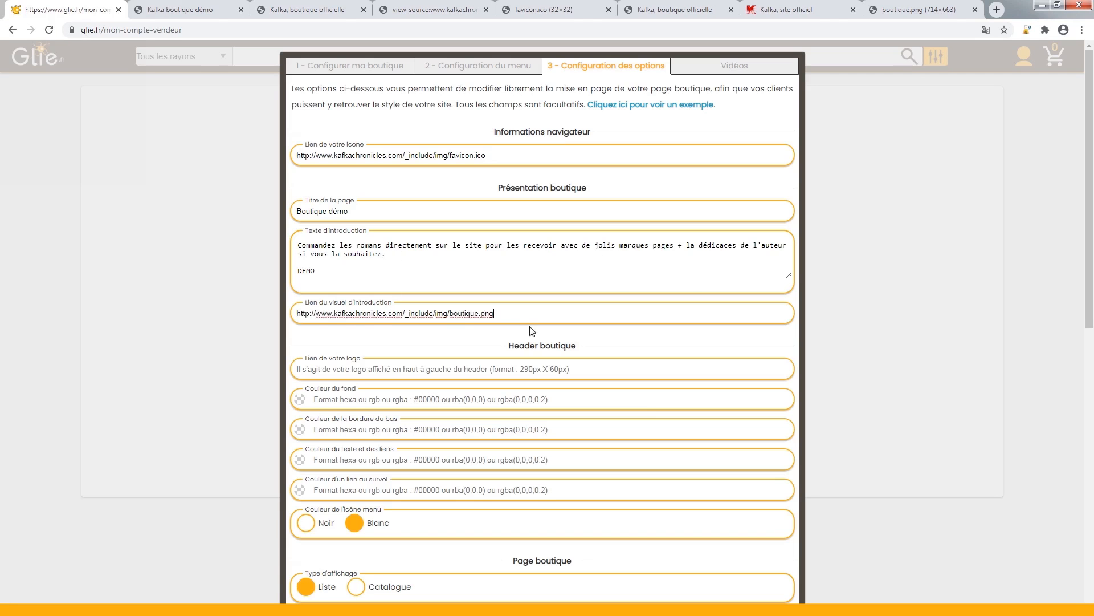
# - Compare the introduction visual on the original Kafka site and the official Glie shop page, and return to the options
pyautogui.click(925, 8)
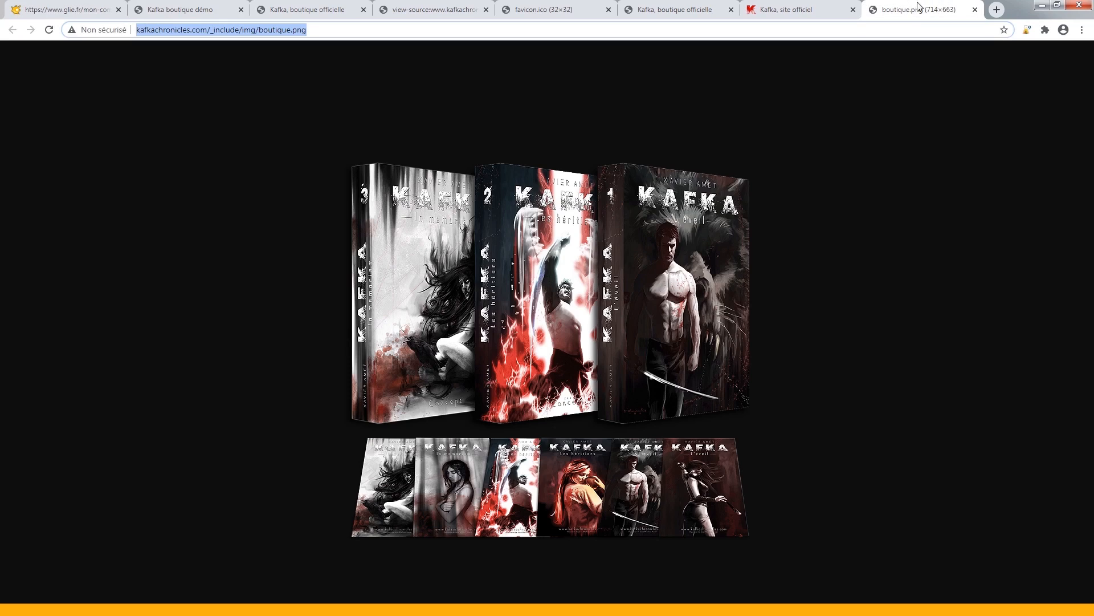
pyautogui.click(833, 9)
pyautogui.scroll(-1, 463, 271)
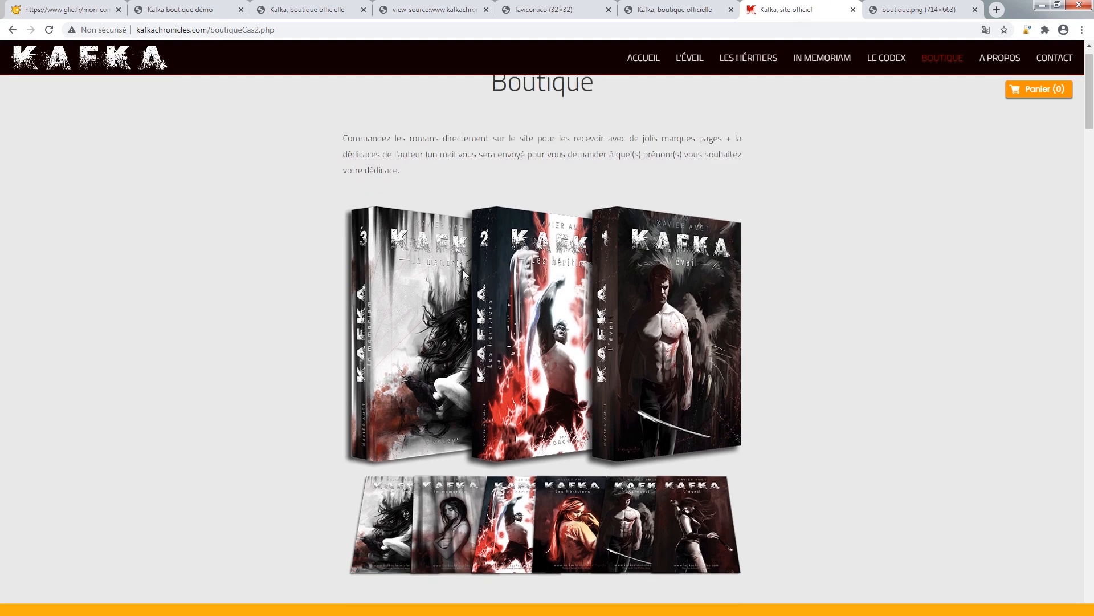
pyautogui.scroll(1, 463, 274)
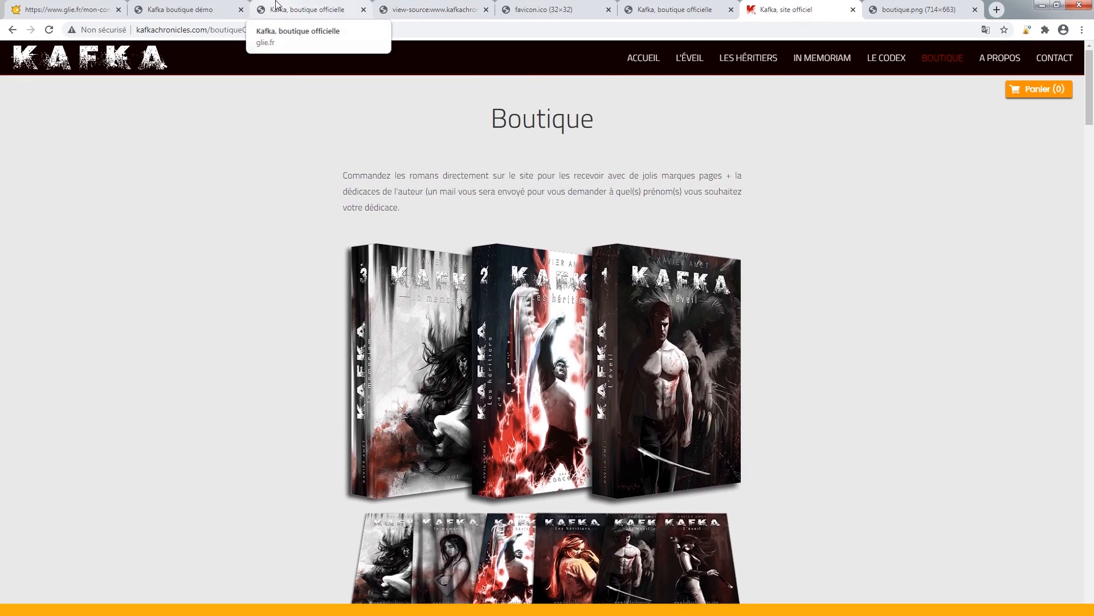
pyautogui.click(306, 9)
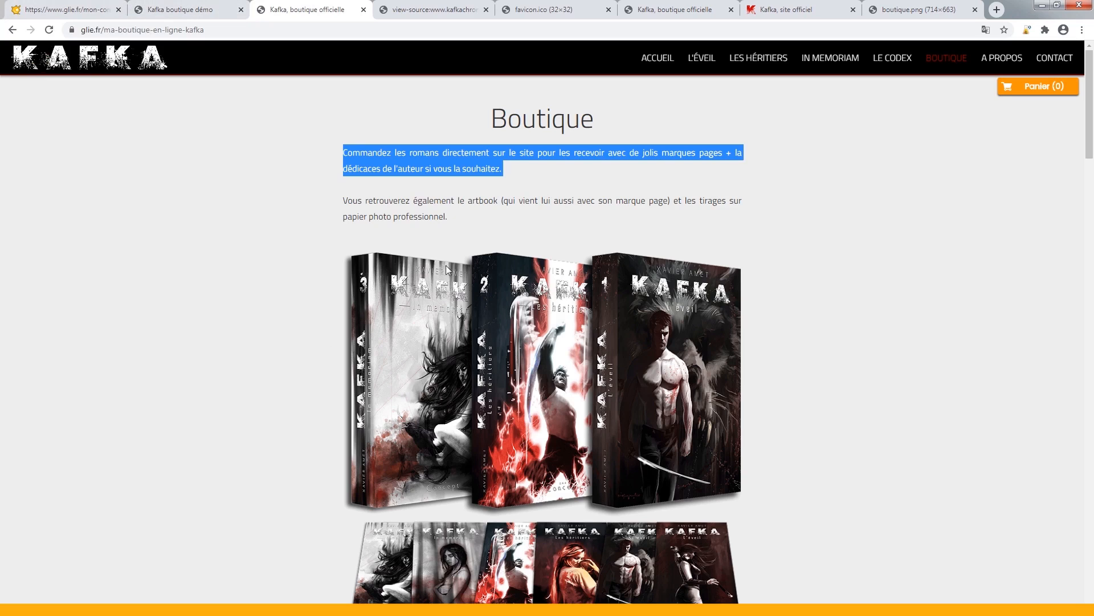
pyautogui.click(51, 7)
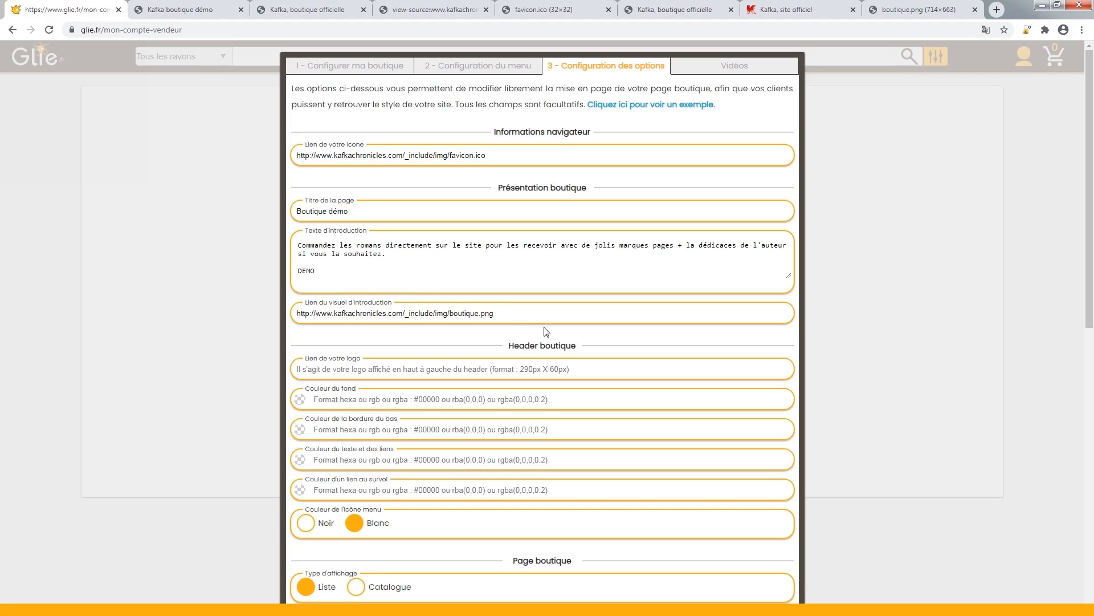
# - Compare the header options with the logo and header on the official Kafka shop and demo shop pages
pyautogui.scroll(-1, 382, 392)
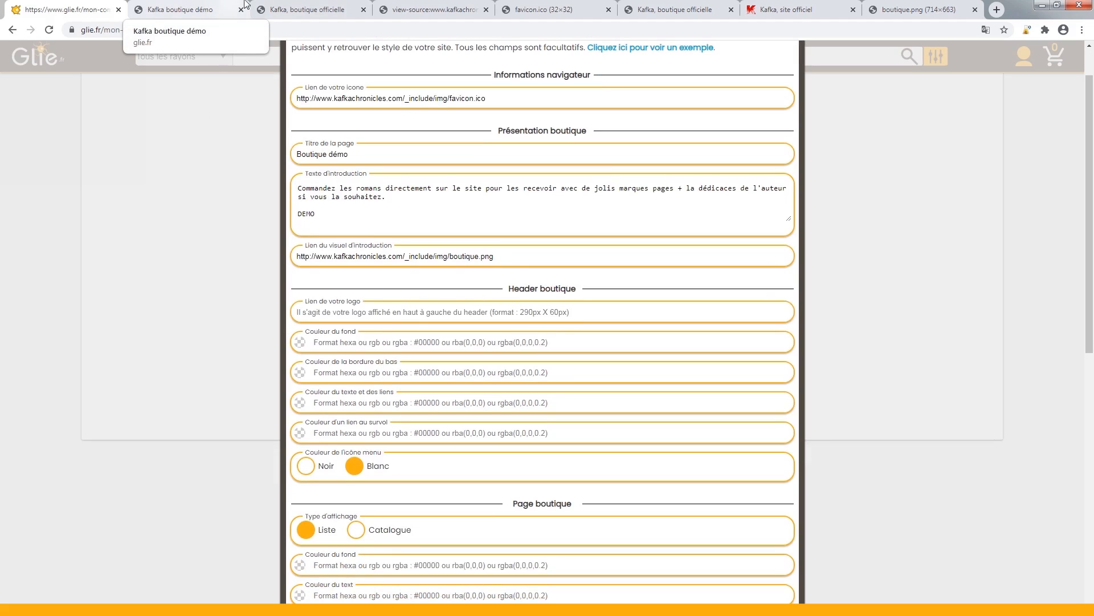
pyautogui.click(317, 9)
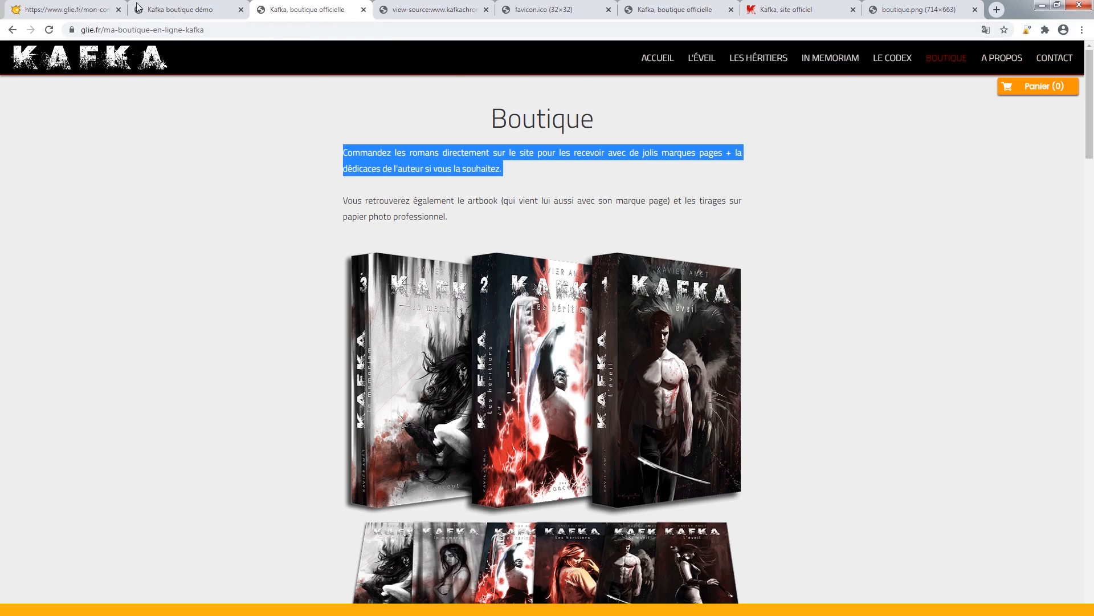
pyautogui.click(68, 9)
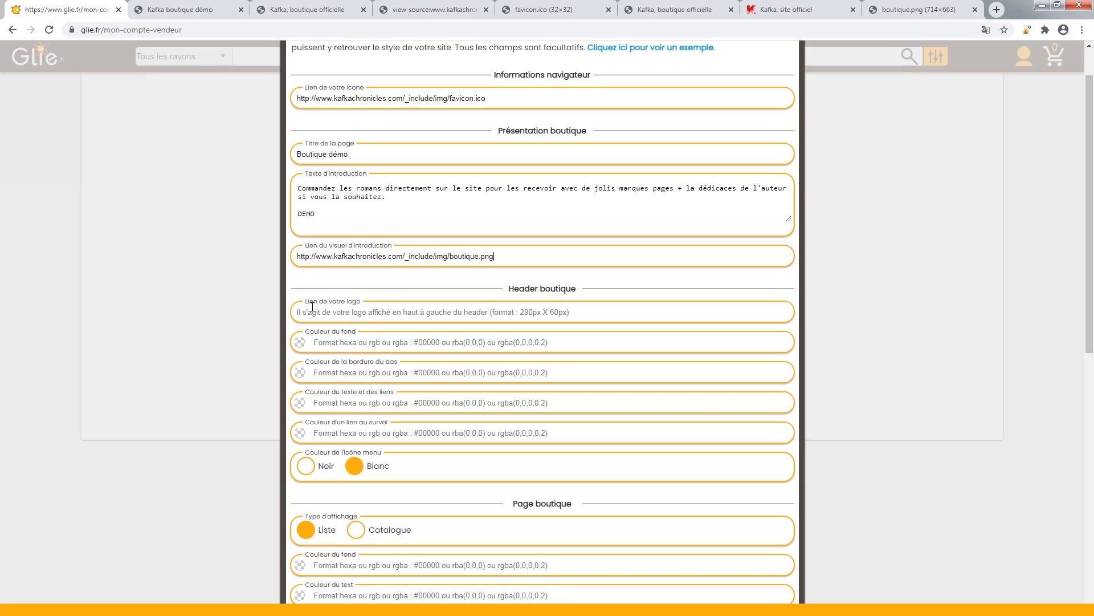
pyautogui.click(308, 10)
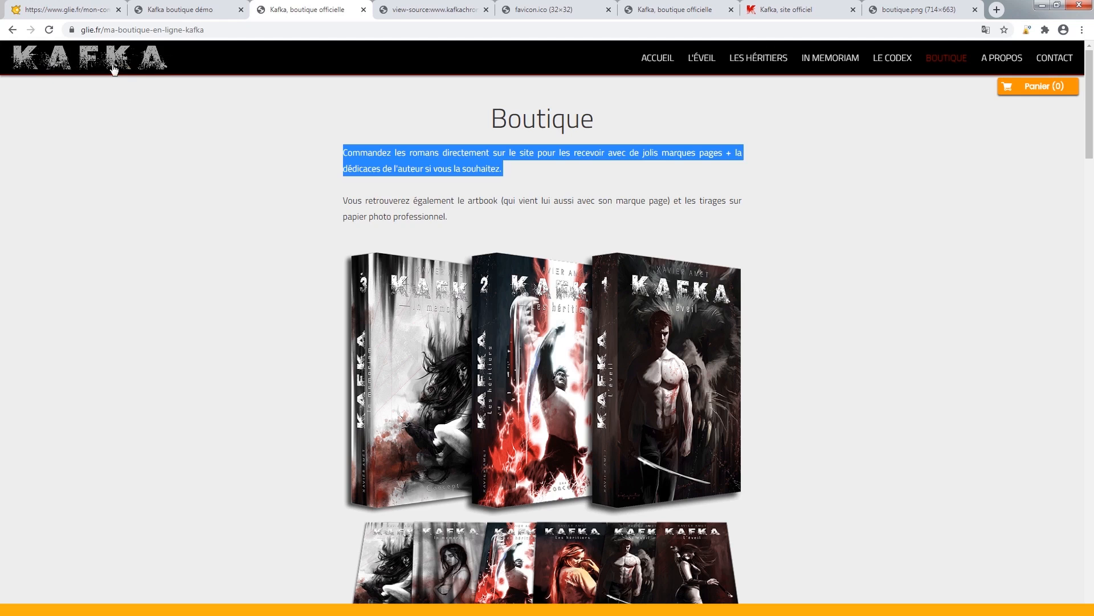
pyautogui.click(194, 6)
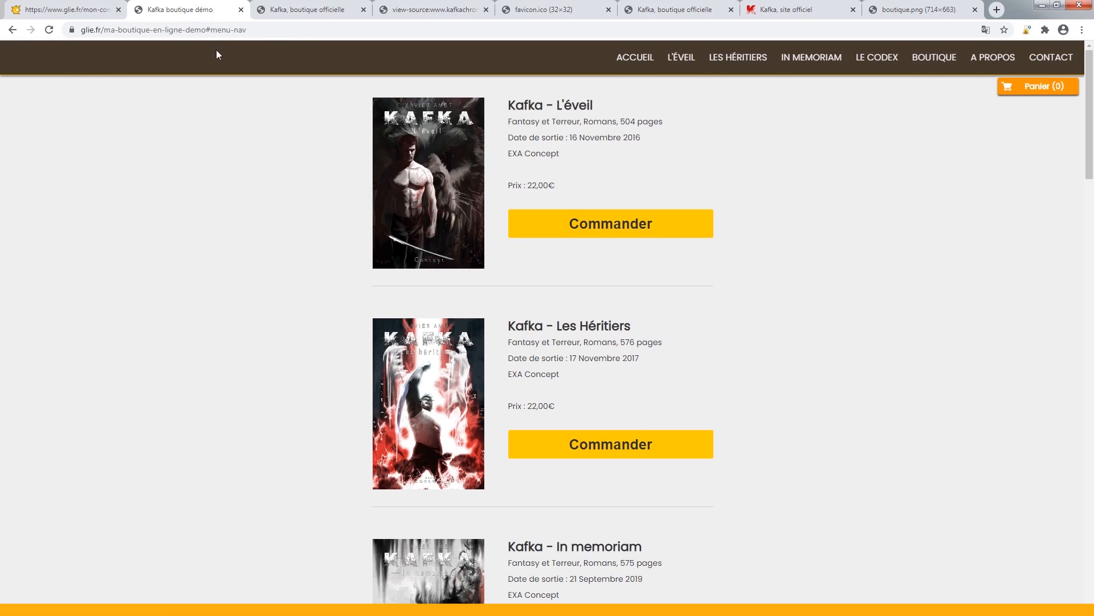
pyautogui.click(303, 8)
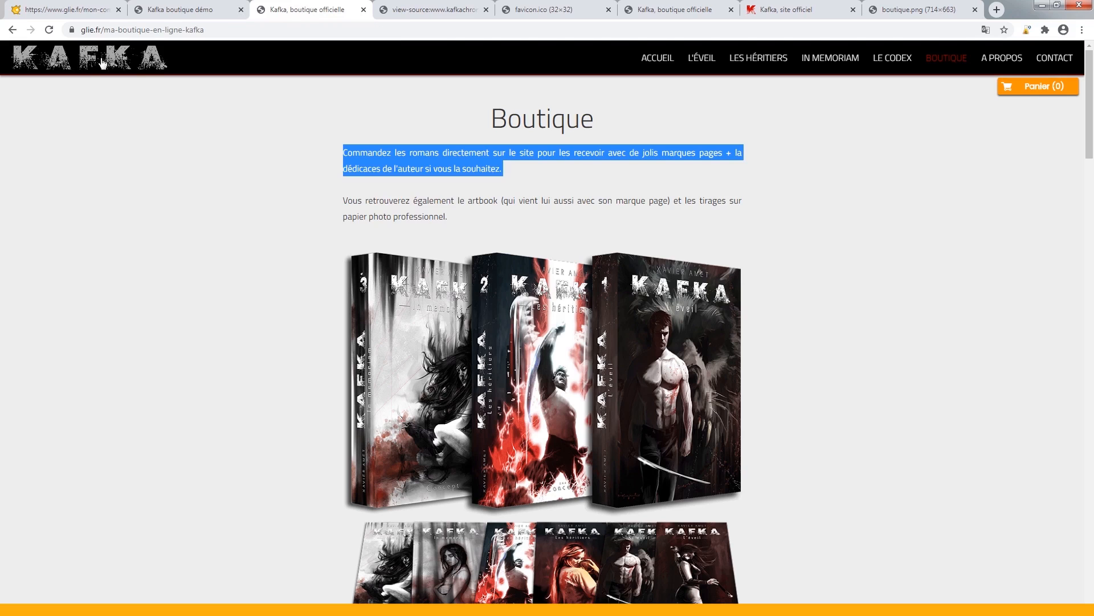
# - Inspect the header logo on the L'éveil page of kafkachronicles.com to locate its background image kafka-white-header.png
pyautogui.click(68, 10)
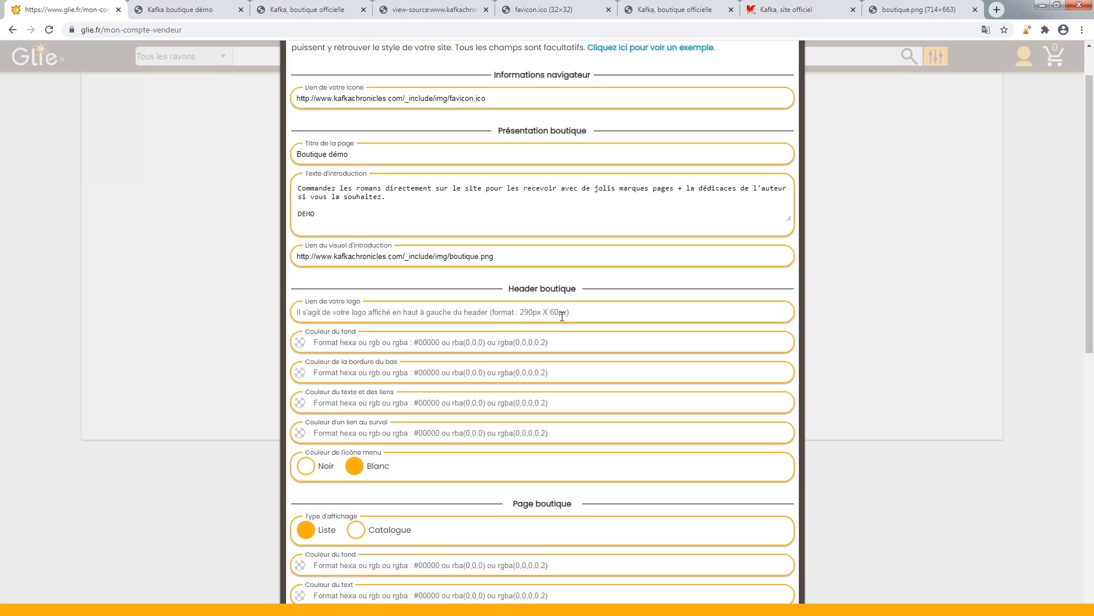
pyautogui.click(760, 8)
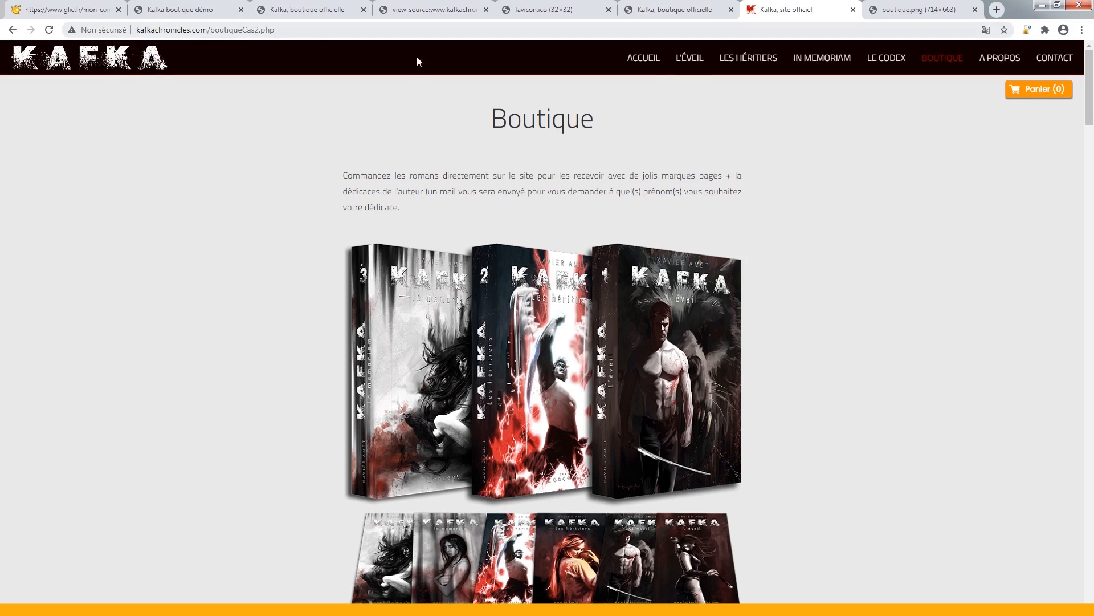
pyautogui.click(690, 60)
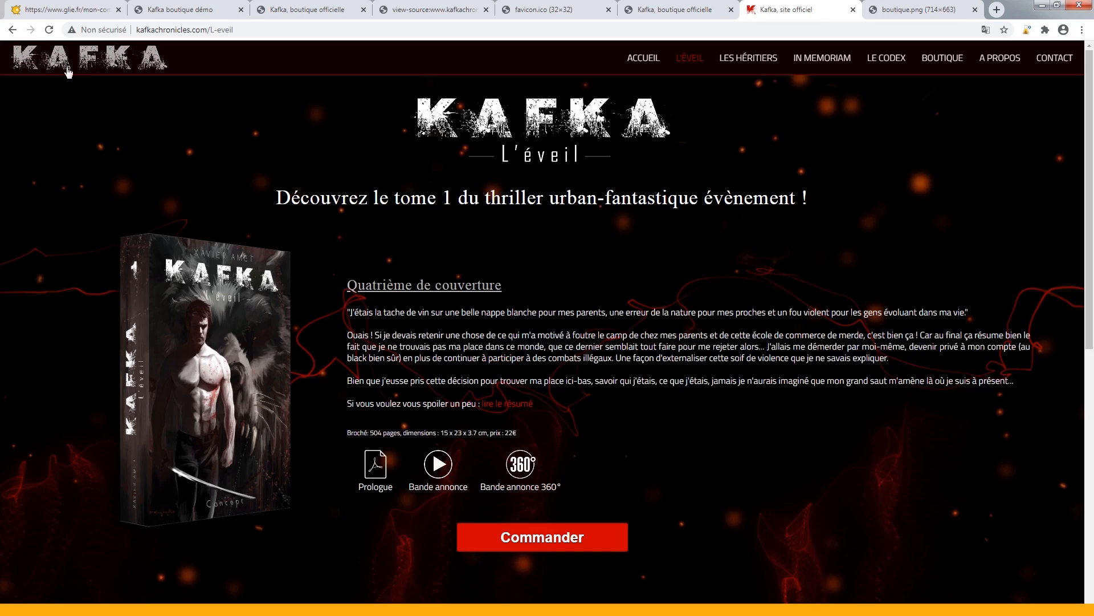
pyautogui.rightClick(74, 61)
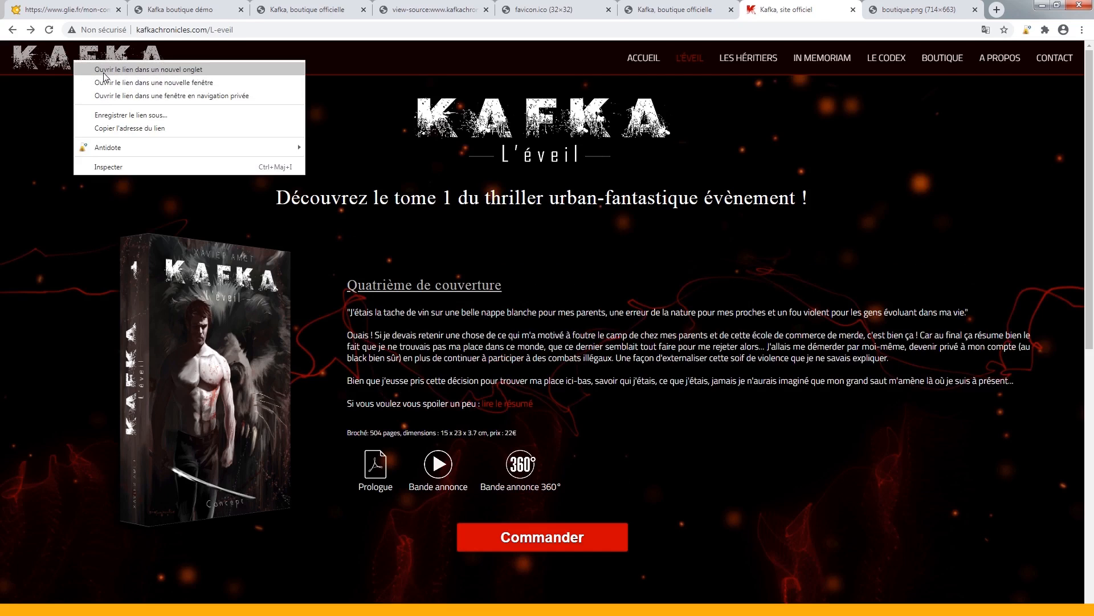
pyautogui.click(130, 167)
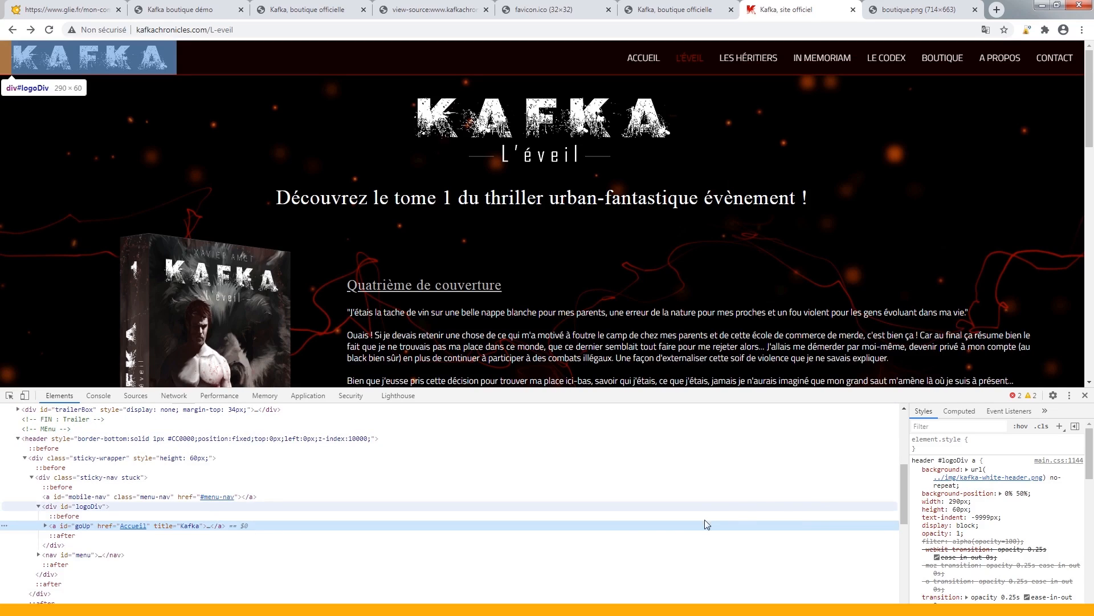
pyautogui.moveTo(969, 477)
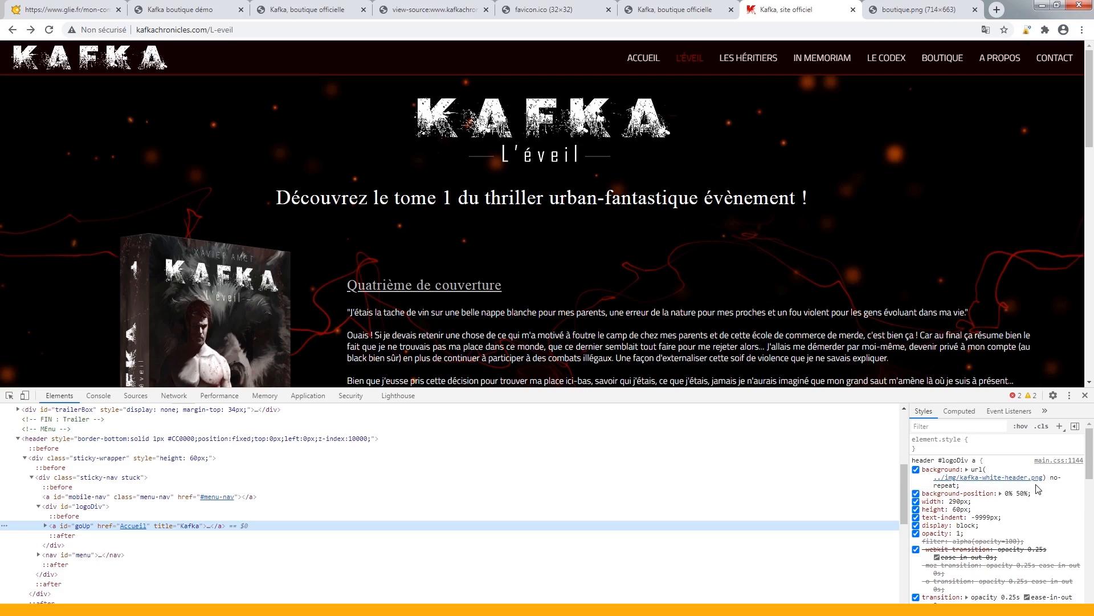
pyautogui.moveTo(1010, 474)
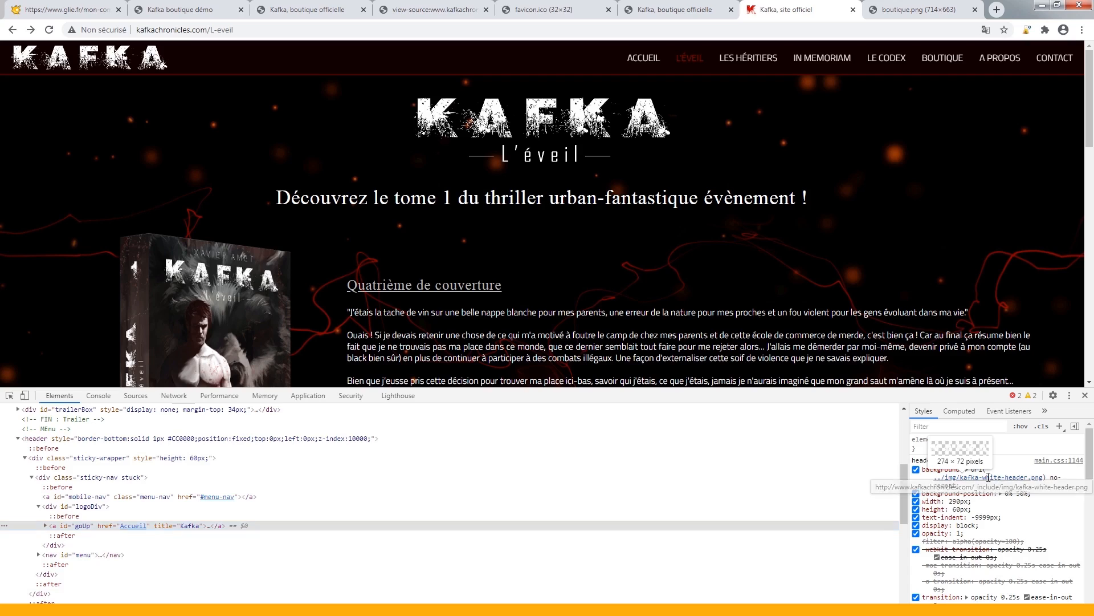
pyautogui.rightClick(998, 476)
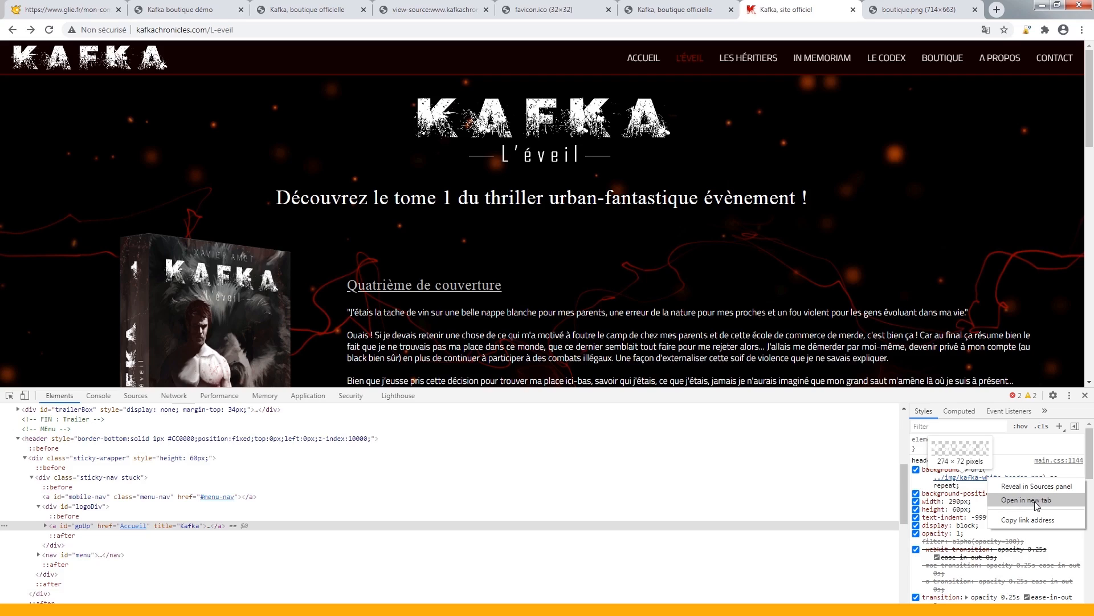
pyautogui.click(1012, 520)
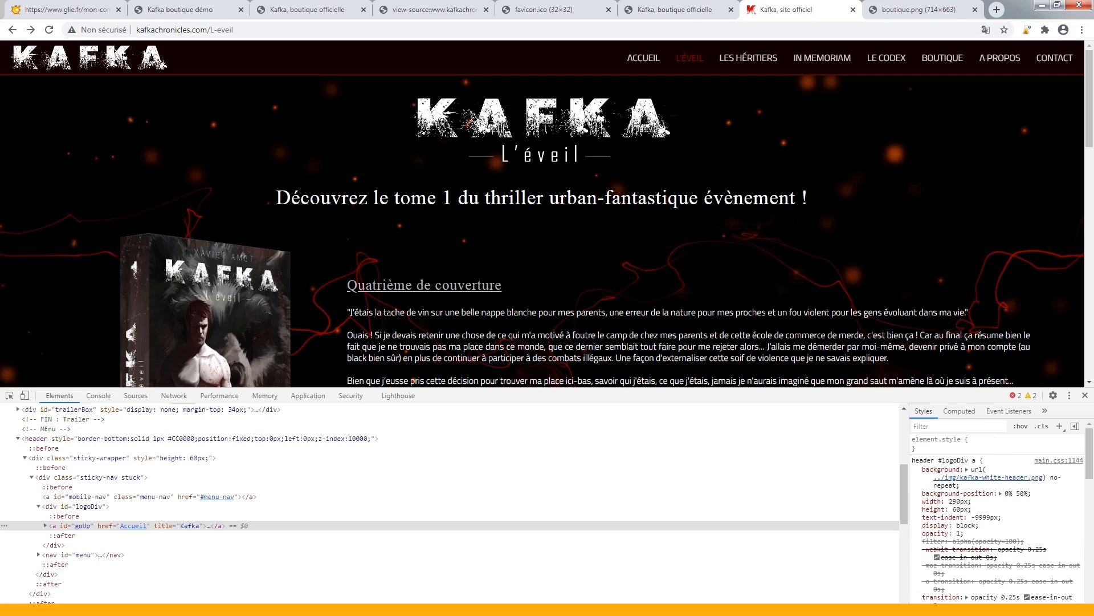
pyautogui.click(65, 10)
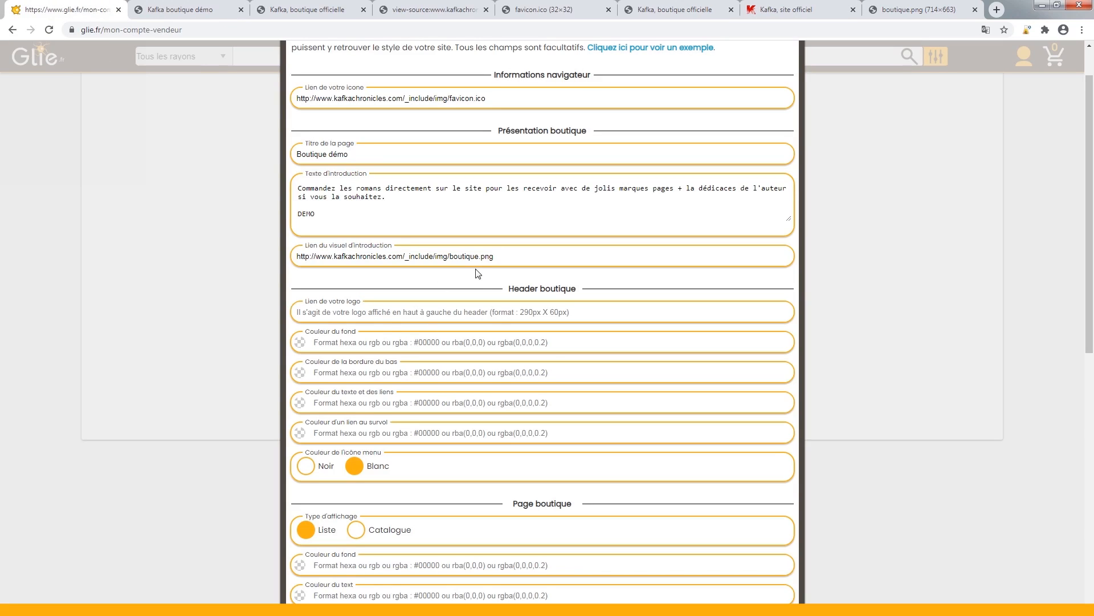
pyautogui.click(391, 313)
pyautogui.hotkey('ctrl', 'v')
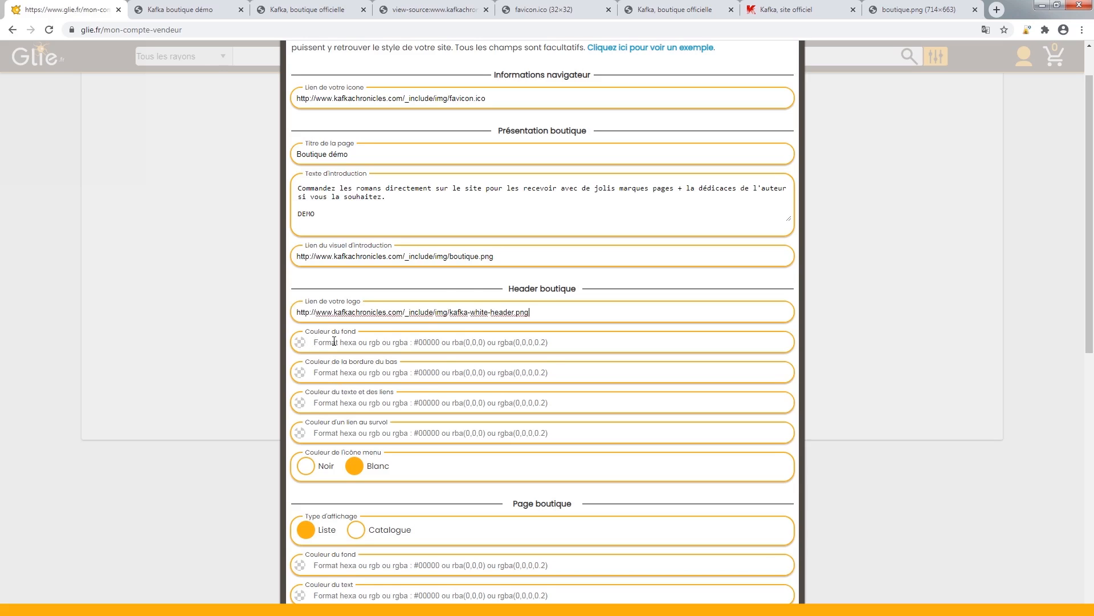
# - Check the demo shop's header, then set the header background colour to bright green #66f415
pyautogui.click(187, 8)
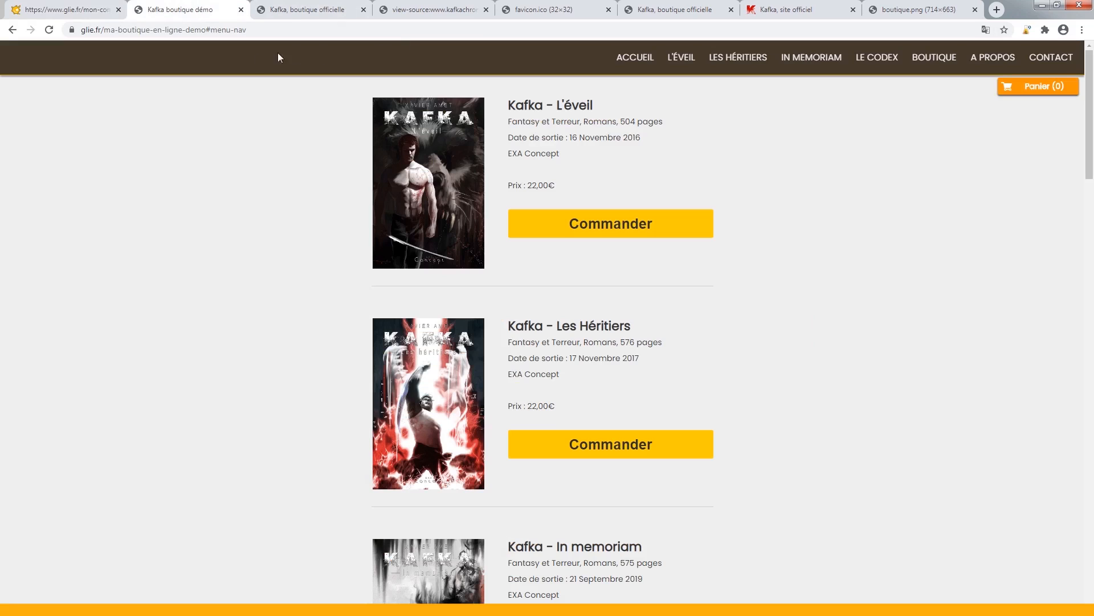
pyautogui.click(62, 10)
pyautogui.click(332, 341)
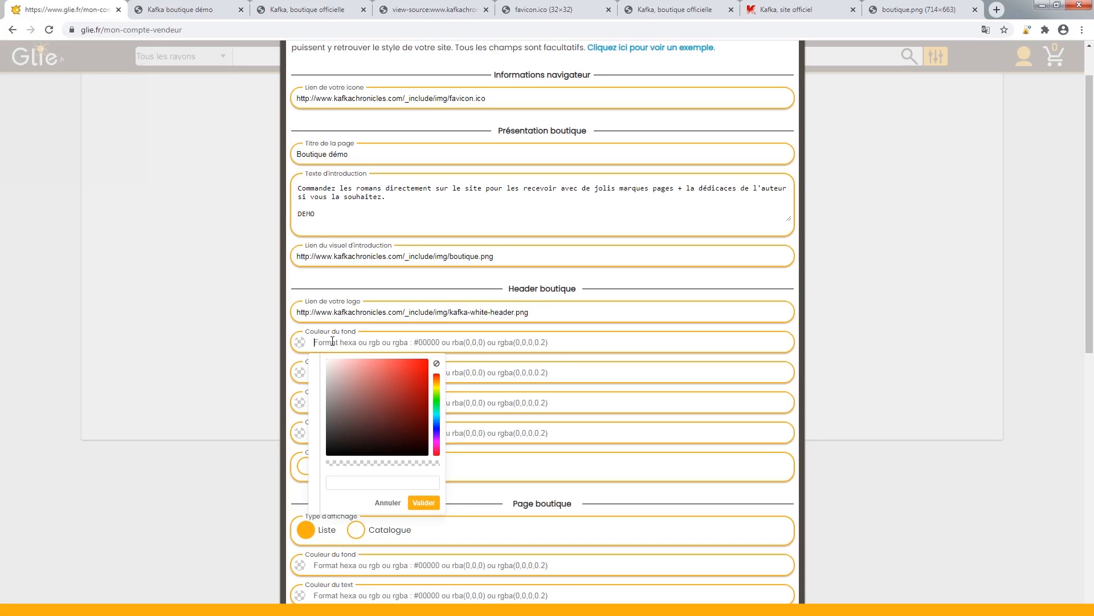
pyautogui.write('black')
pyautogui.click(437, 395)
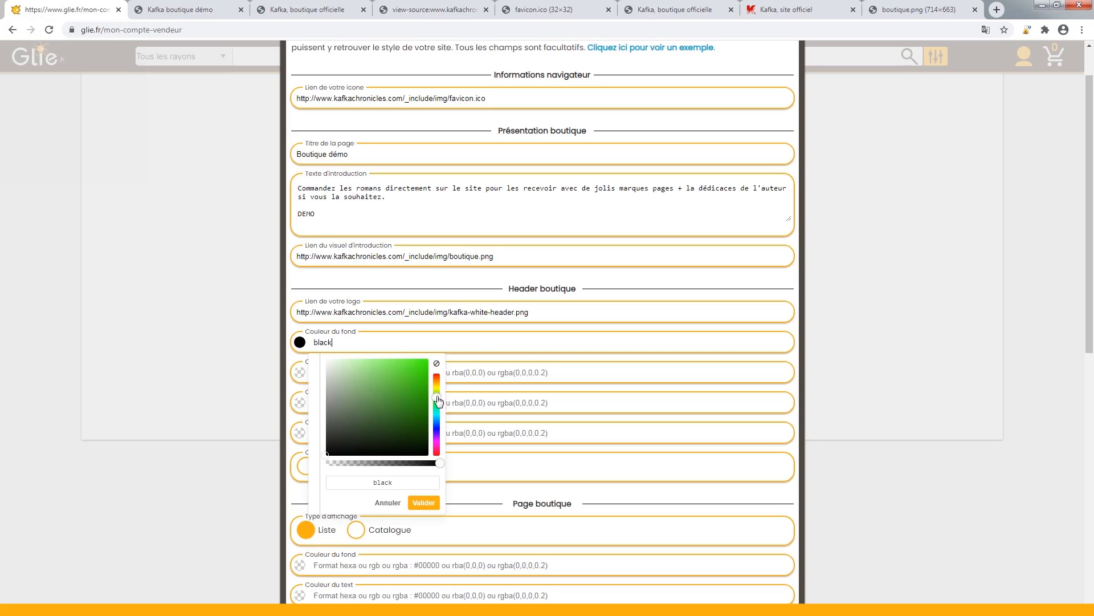
pyautogui.click(419, 364)
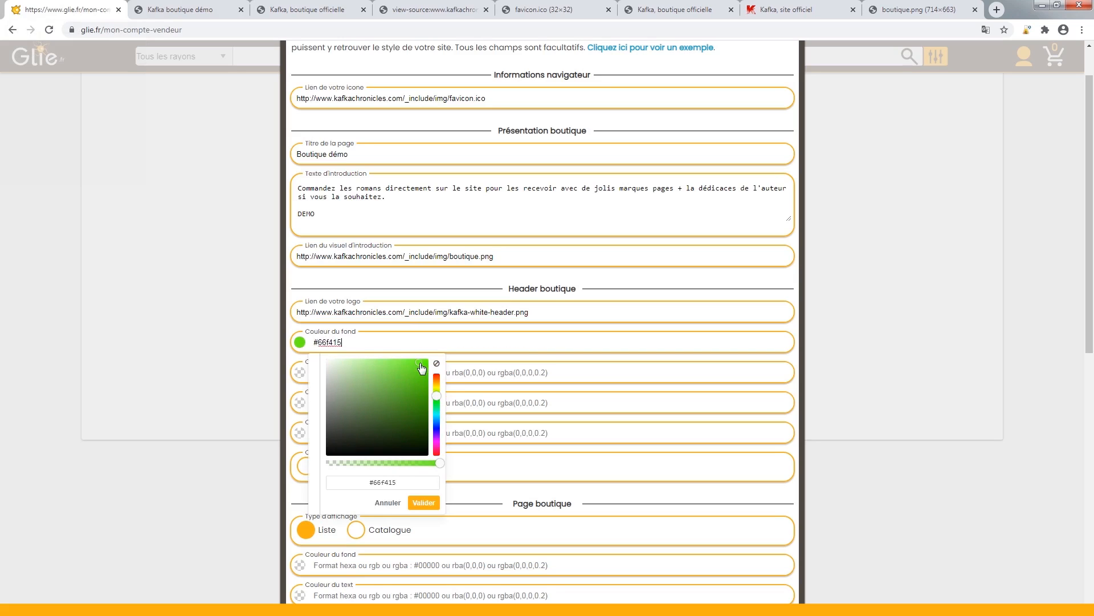
pyautogui.click(424, 502)
# - Save all the shop options and reload the demo shop page to check the header logo and background
pyautogui.scroll(-8, 396, 410)
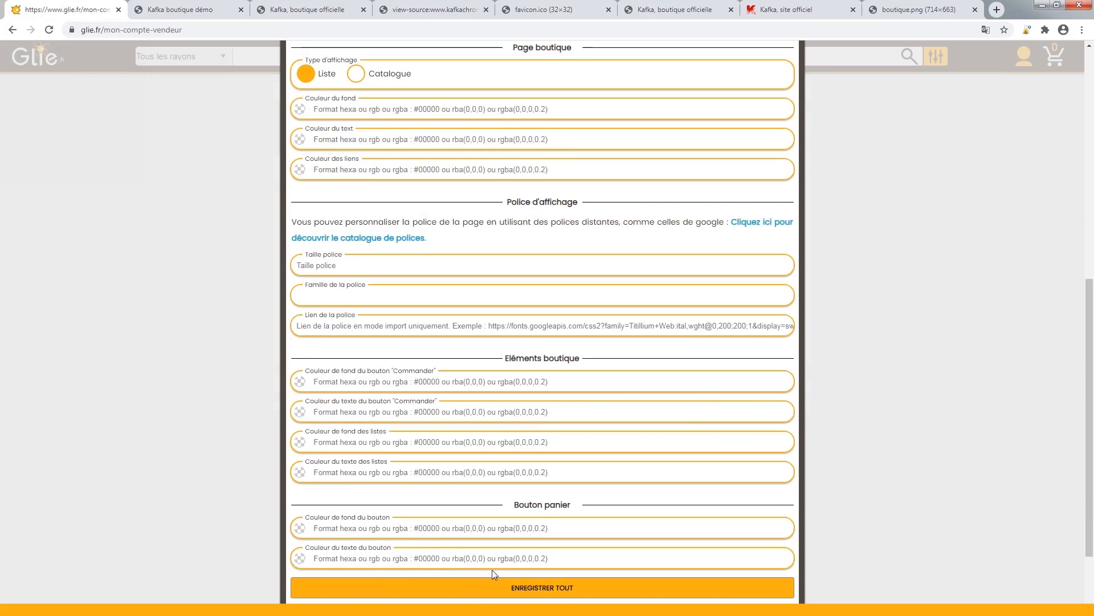
pyautogui.click(493, 588)
pyautogui.click(217, 10)
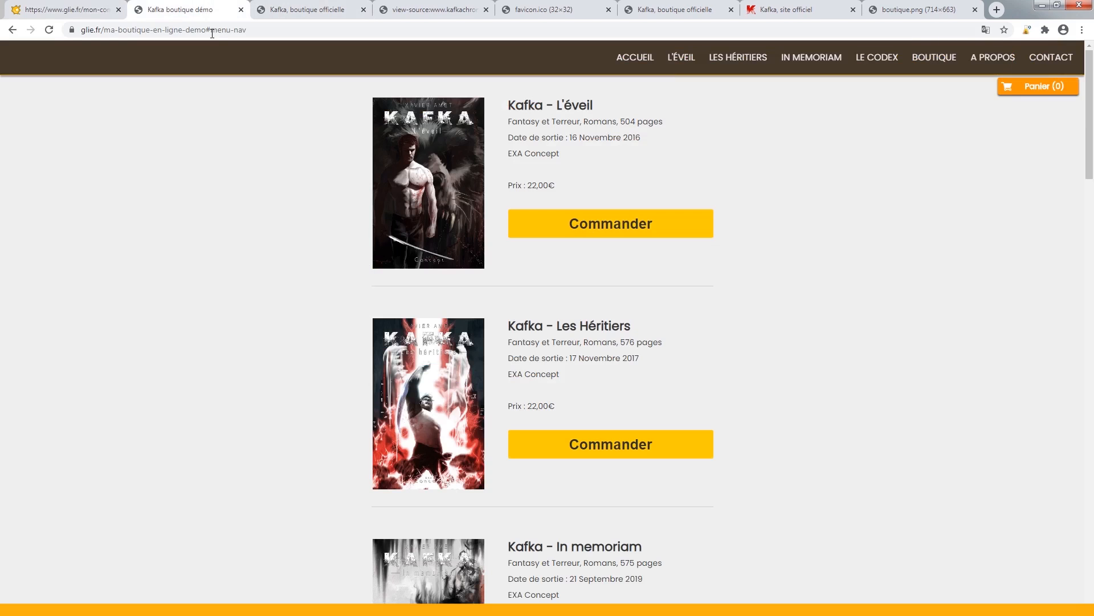
pyautogui.press('F5')
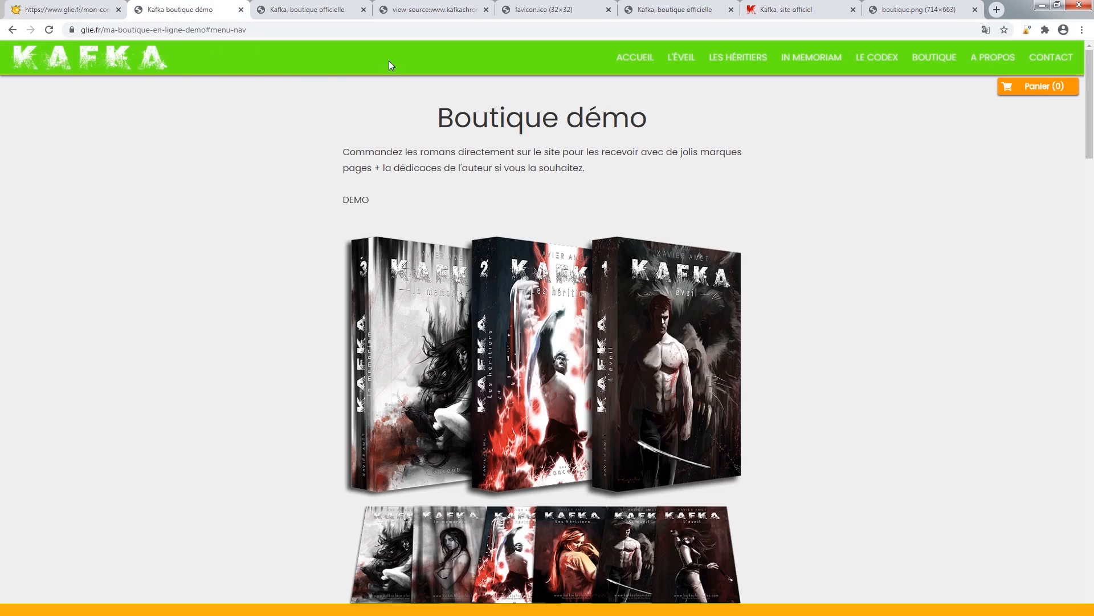
# - Reopen the options of Kafka boutique démo and set the header background colour to black
pyautogui.click(64, 9)
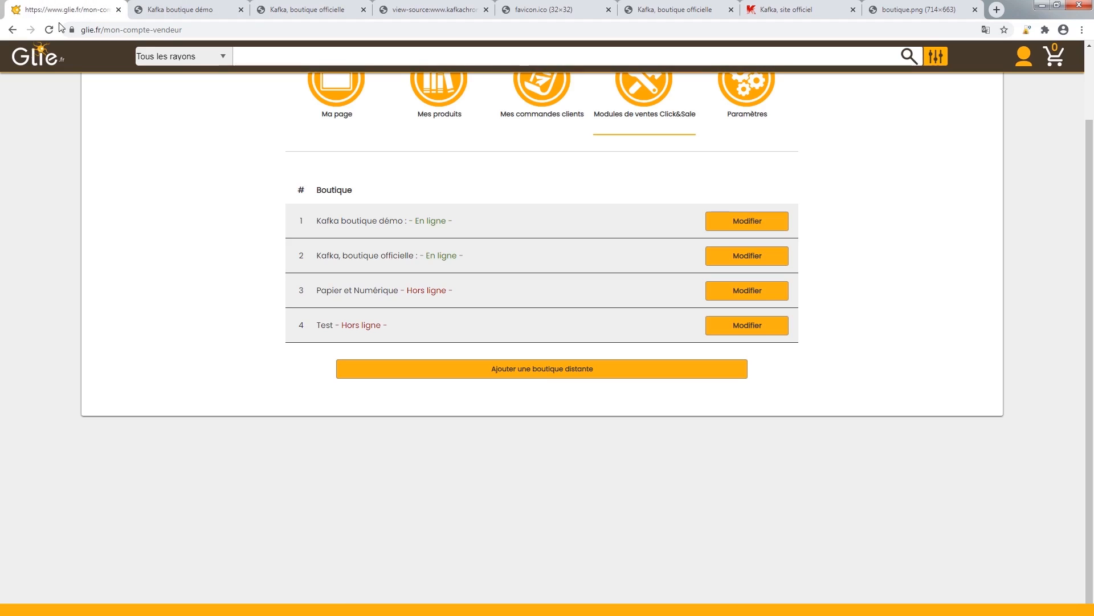
pyautogui.click(721, 223)
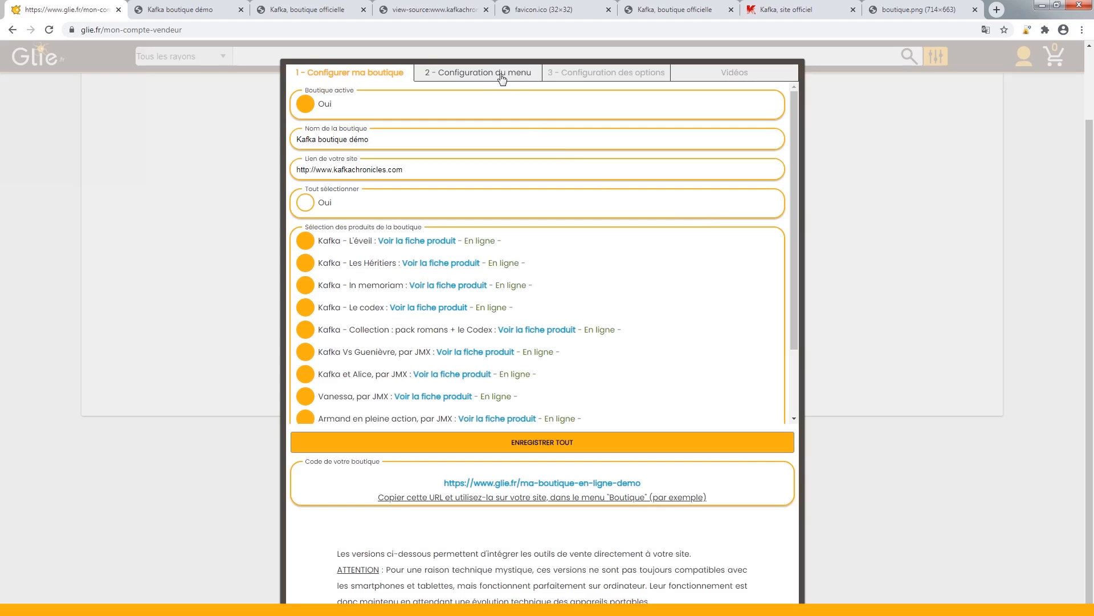
pyautogui.click(572, 77)
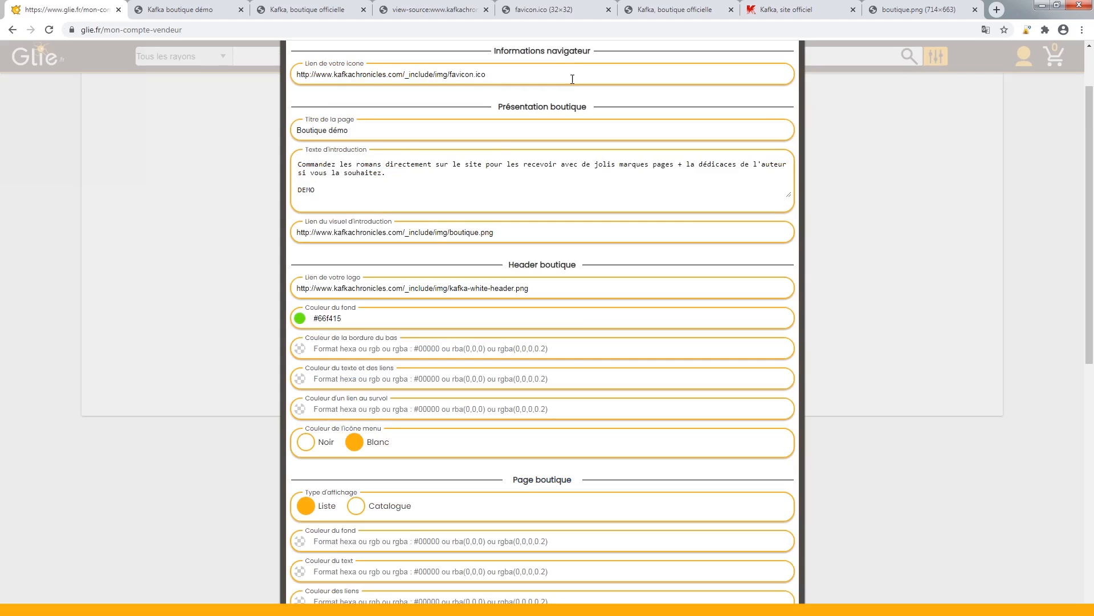
pyautogui.click(347, 320)
pyautogui.click(336, 431)
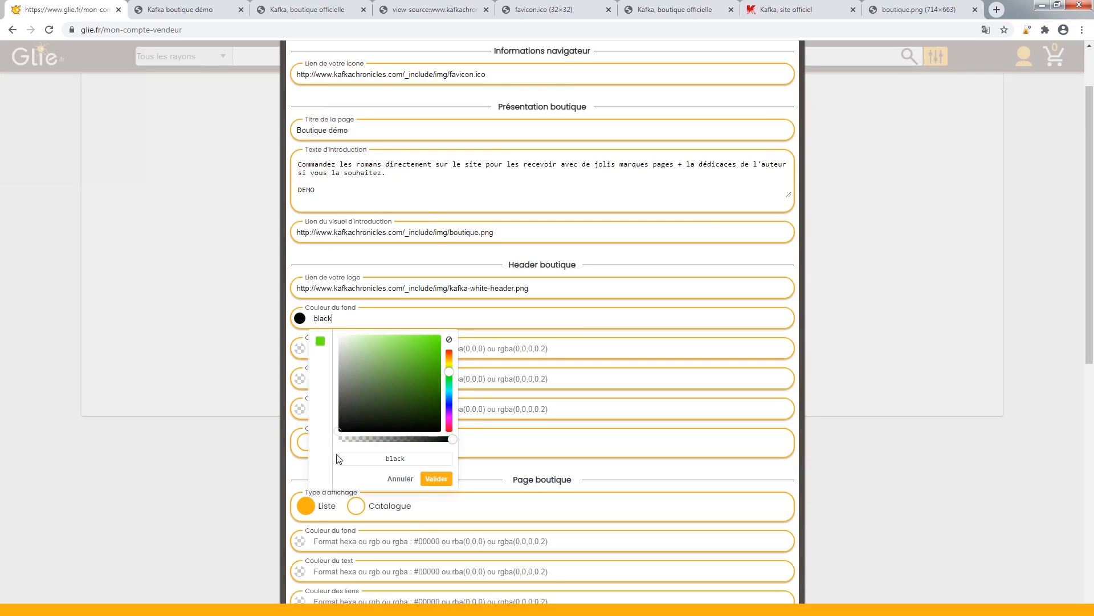
pyautogui.click(437, 479)
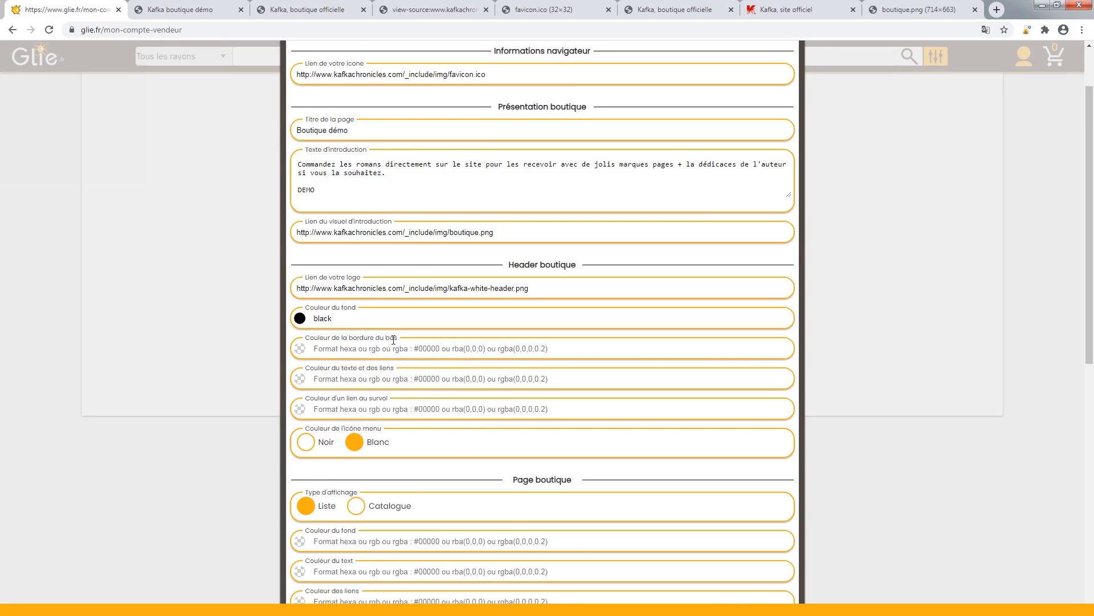
# - Compare the header border on the demo and official shop pages and set the header's bottom border colour to red
pyautogui.click(195, 4)
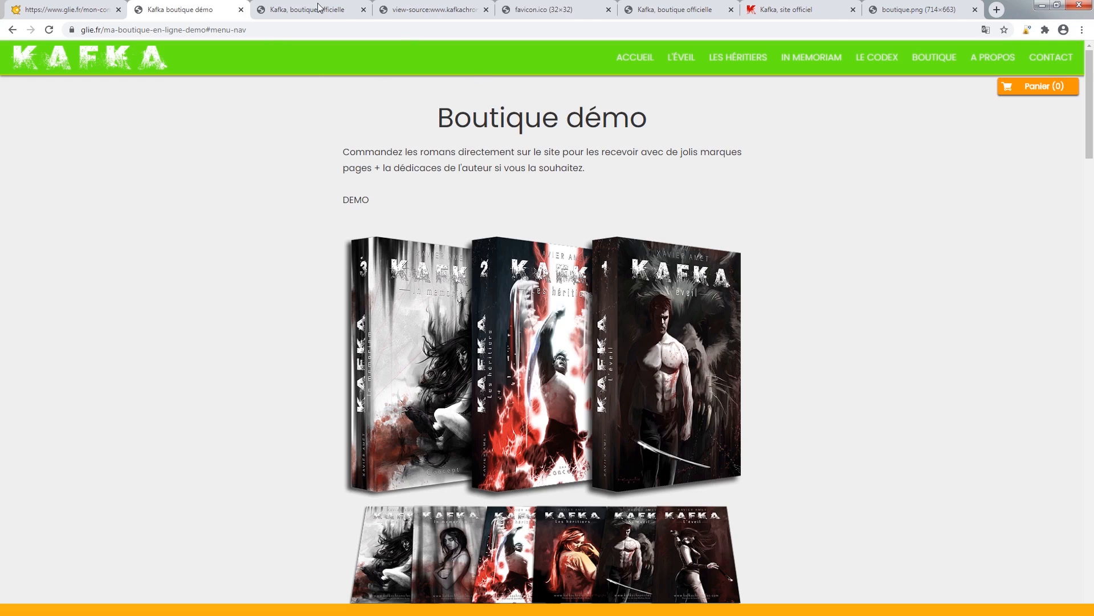
pyautogui.click(288, 9)
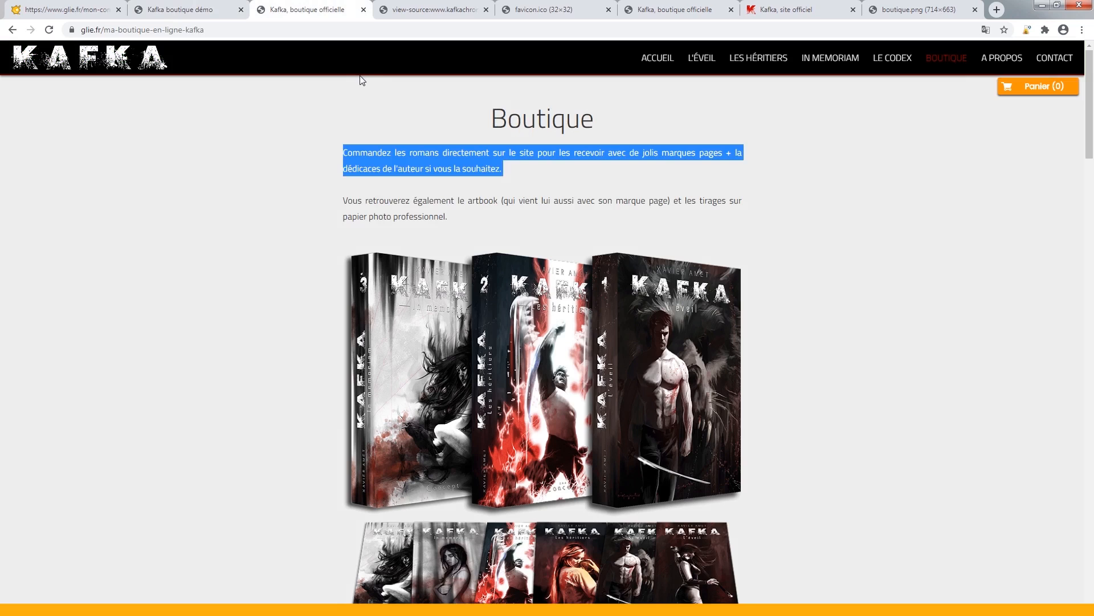
pyautogui.click(72, 8)
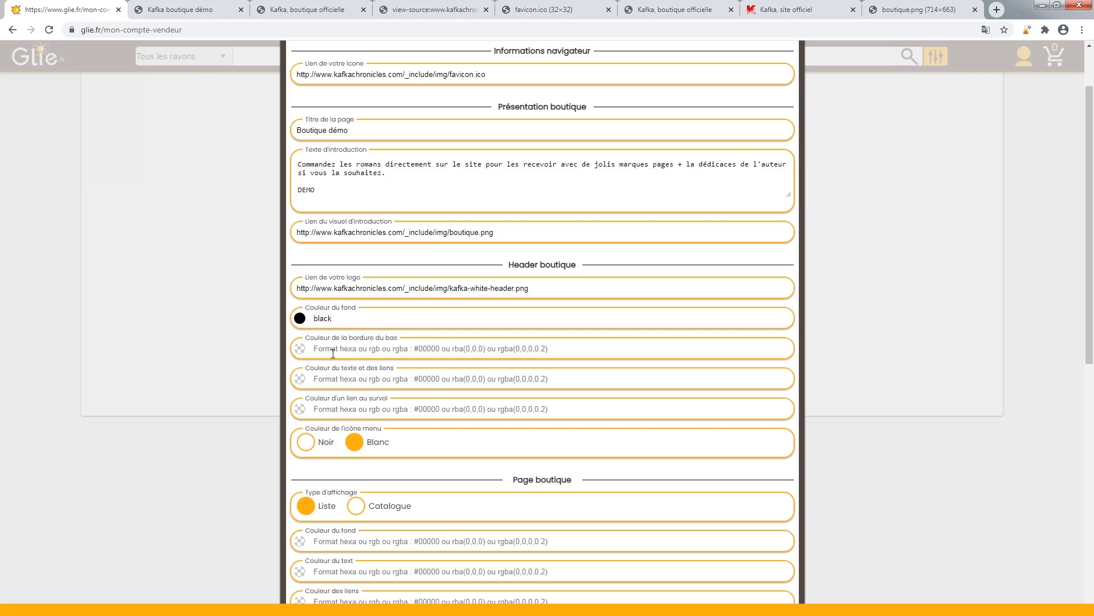
pyautogui.click(327, 348)
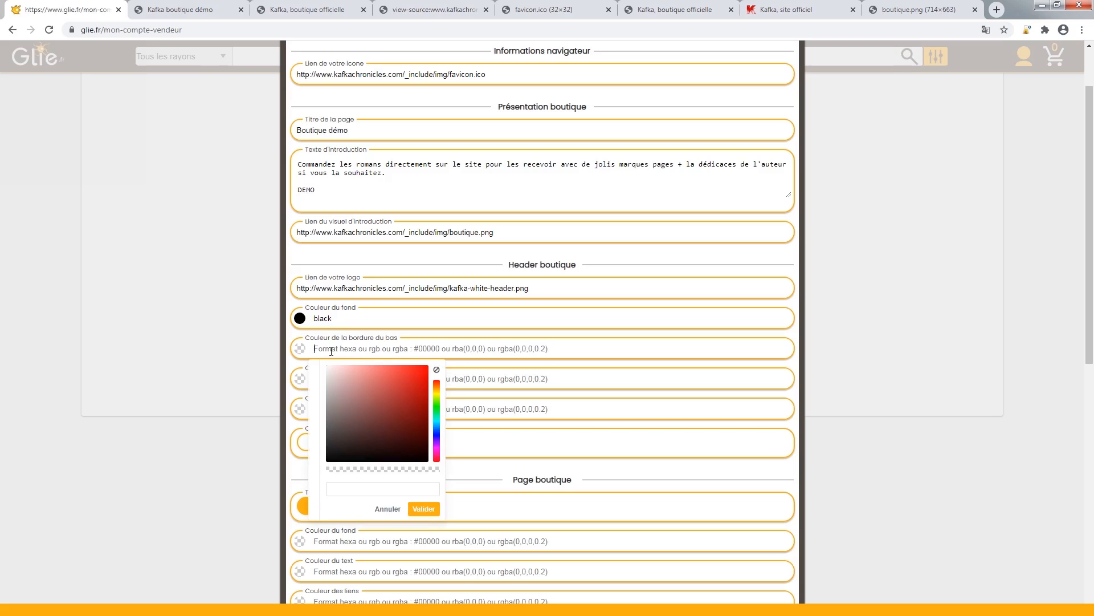
pyautogui.click(422, 371)
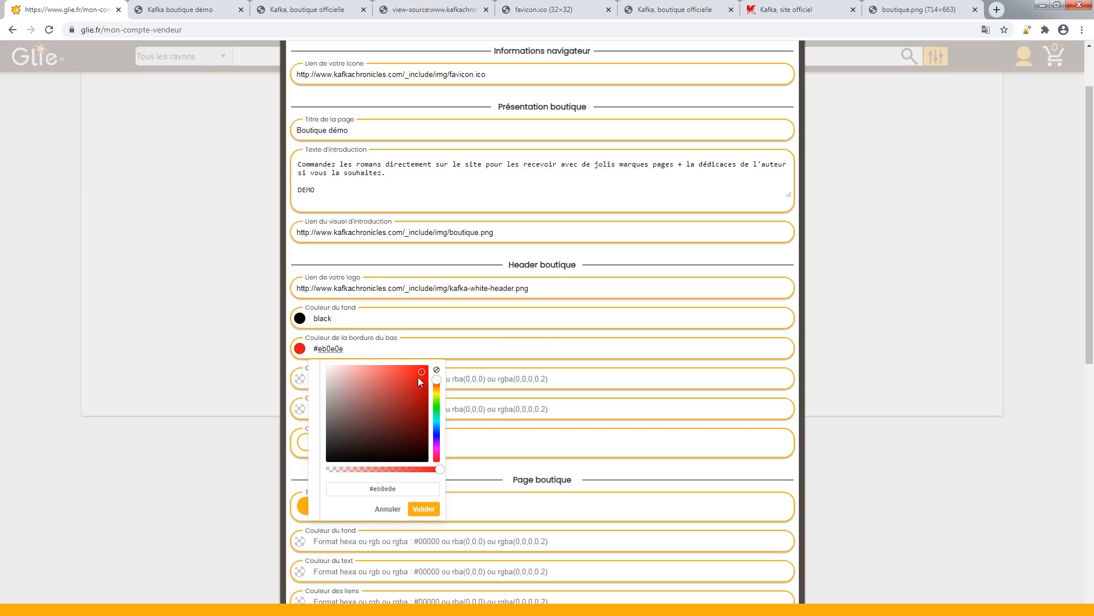
pyautogui.moveTo(418, 381); pyautogui.dragTo(429, 361)
pyautogui.click(406, 323)
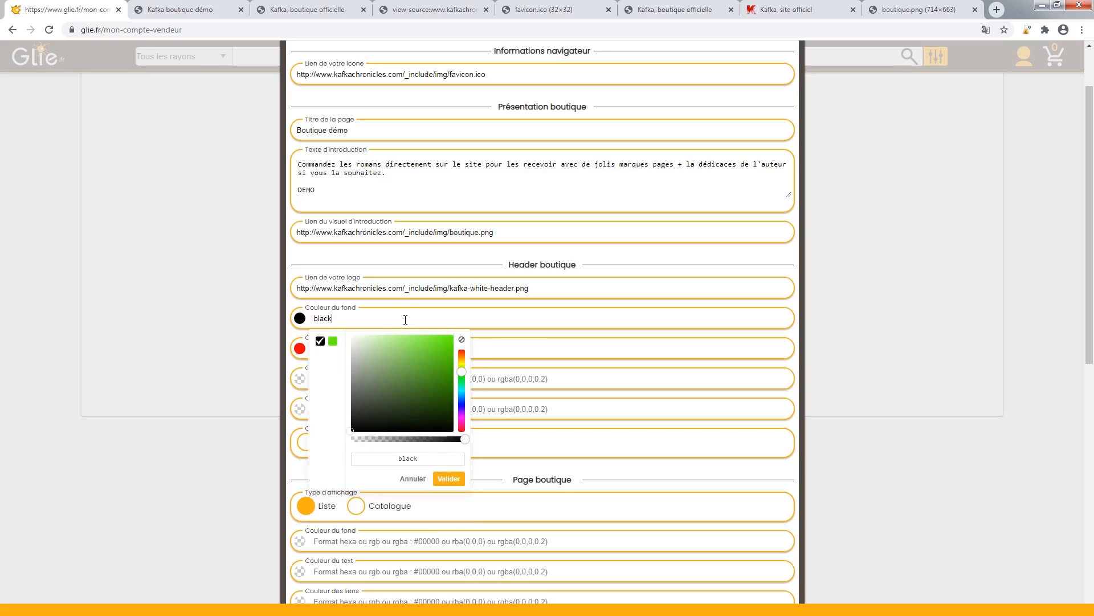
pyautogui.click(491, 400)
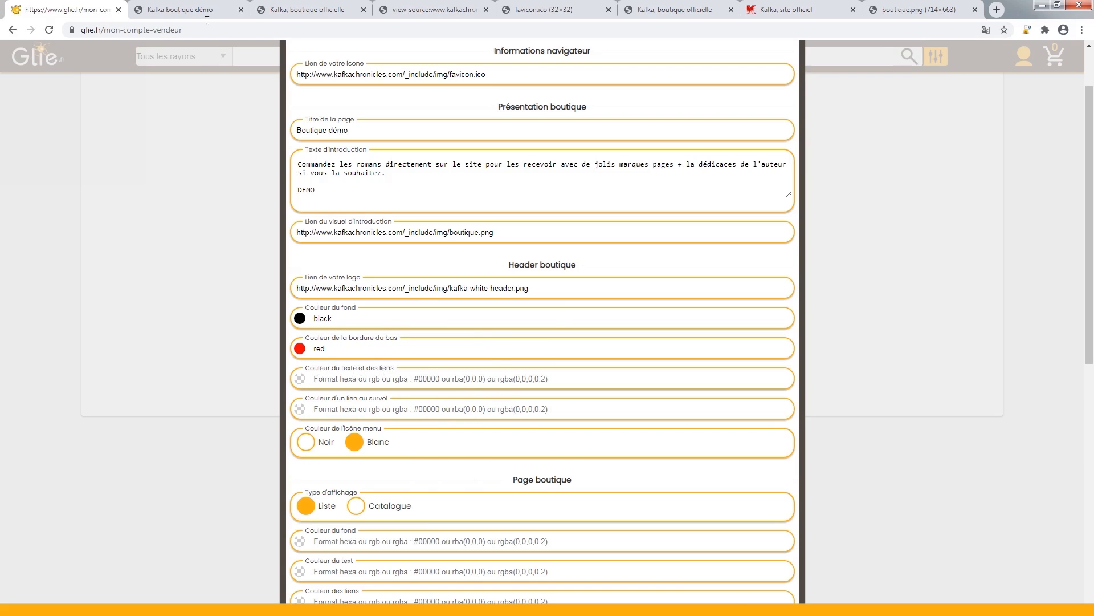
# - Check the menu links on the demo shop page and set the header's text and link colour to white
pyautogui.click(194, 6)
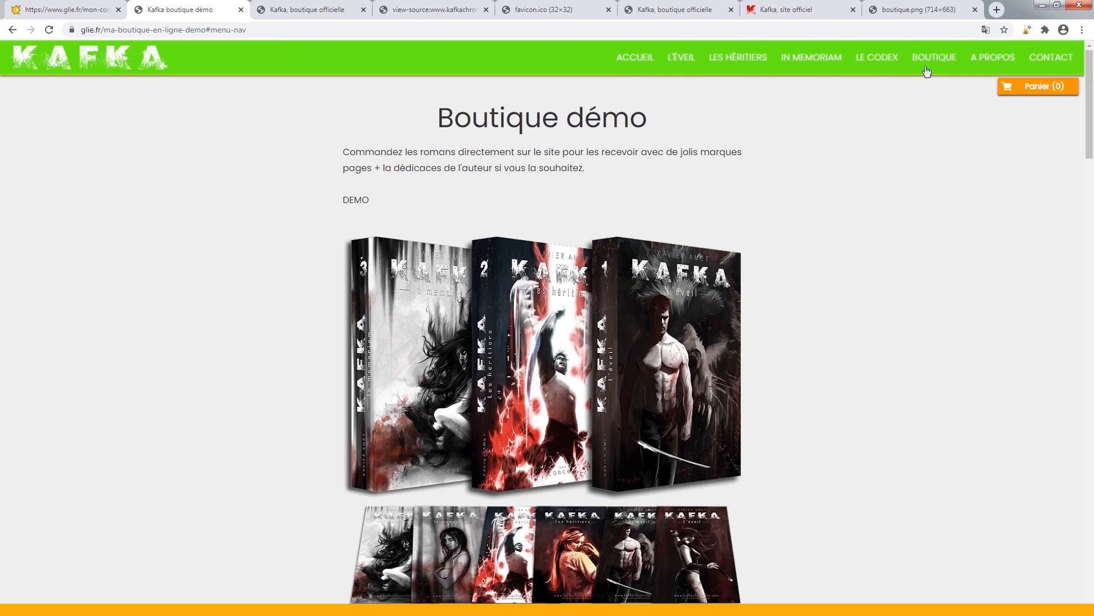
pyautogui.click(63, 9)
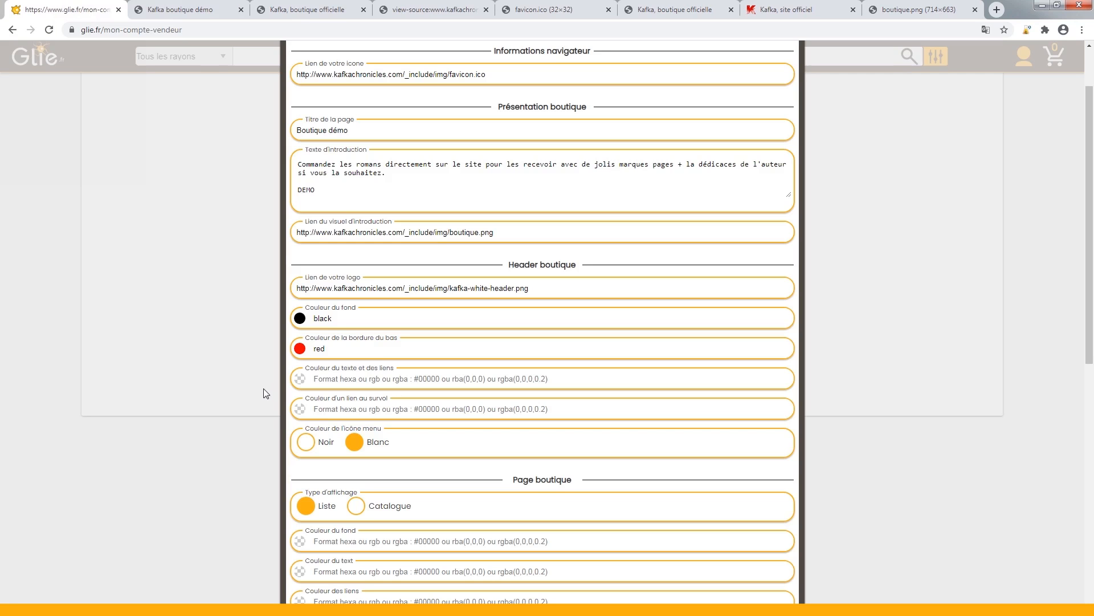
pyautogui.click(330, 381)
pyautogui.write('white')
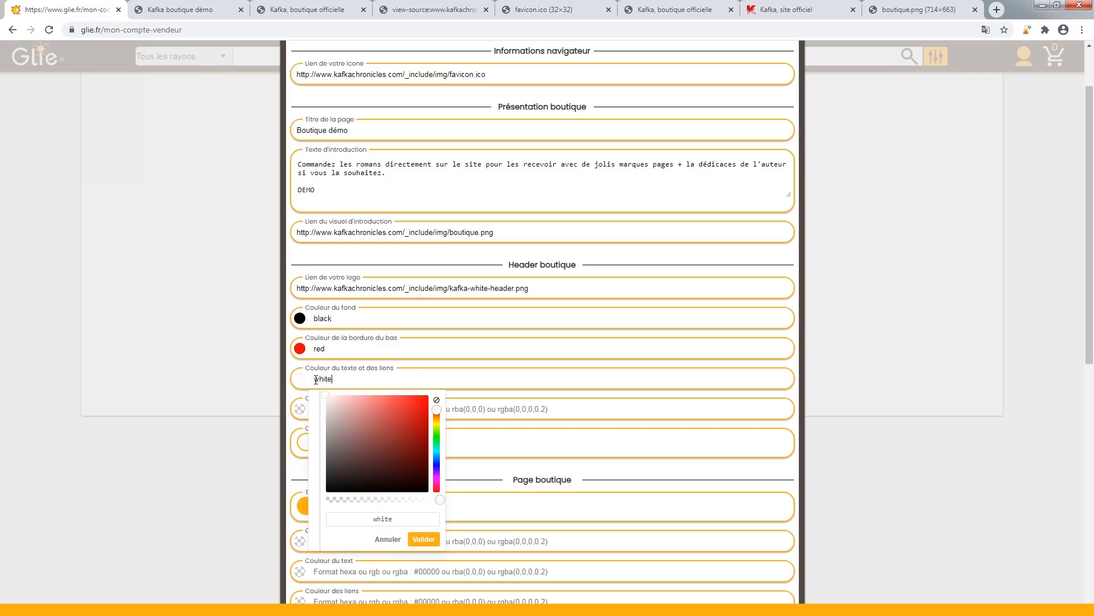
pyautogui.click(473, 374)
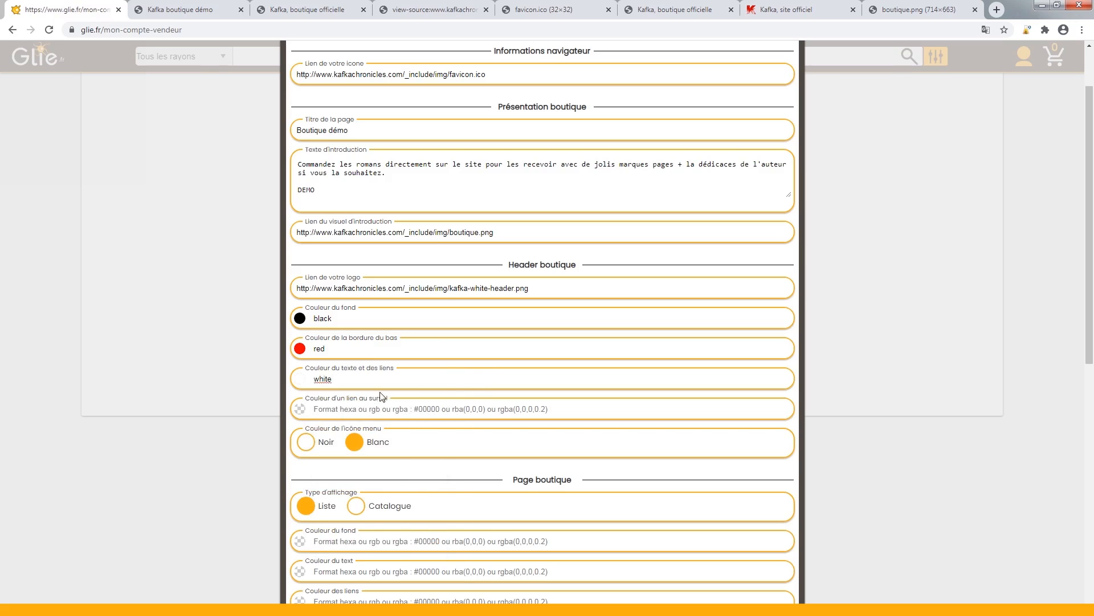
pyautogui.scroll(-1, 335, 412)
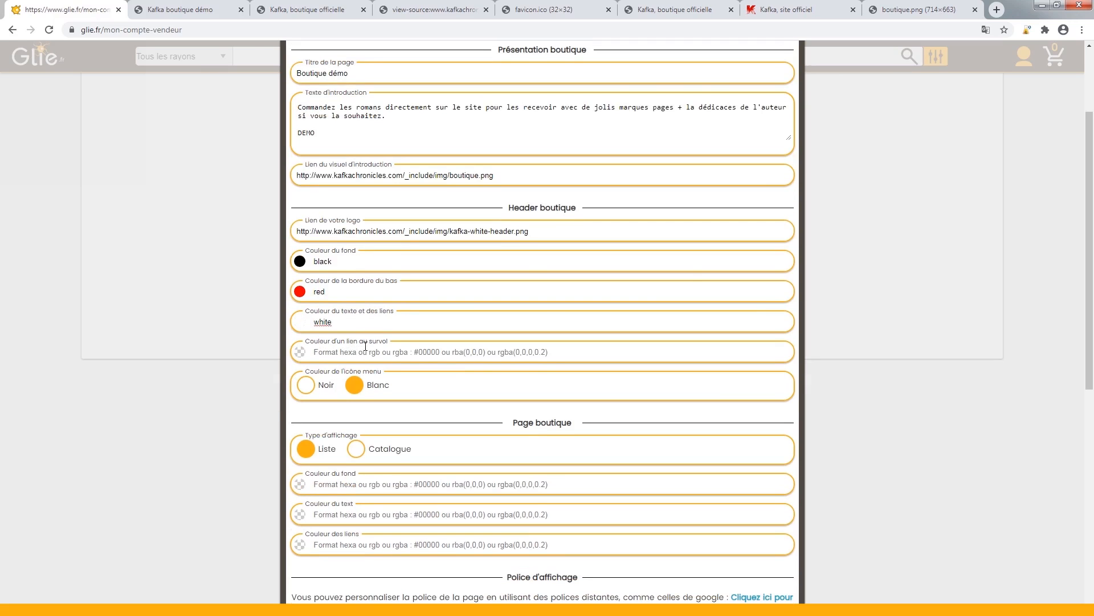
# - Check the menu hover colour on the official Kafka site and set the header's bottom border colour to #d00000
pyautogui.click(223, 10)
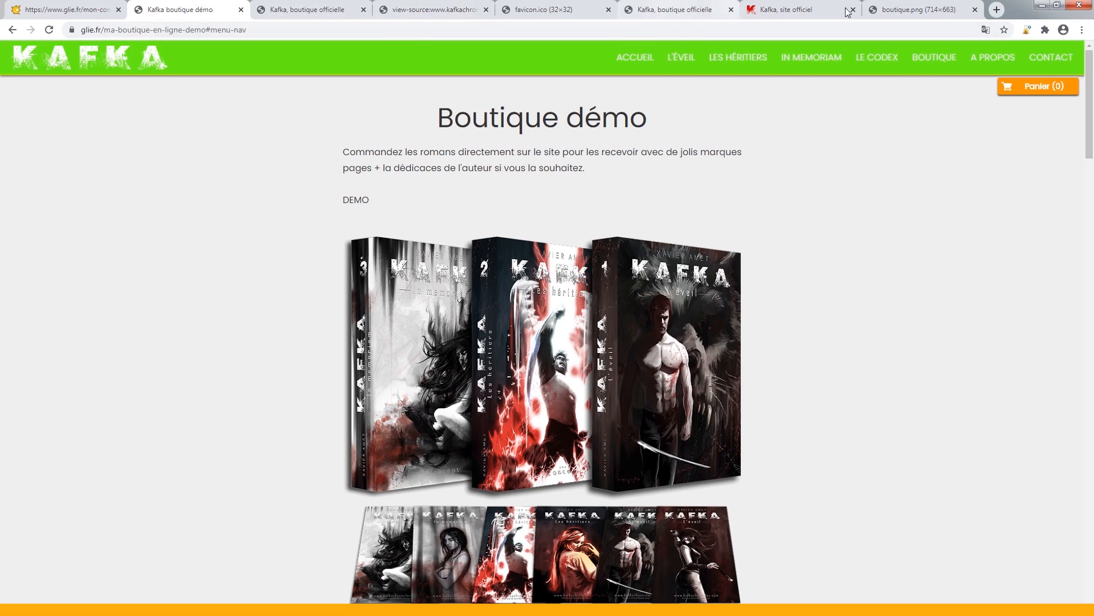
pyautogui.click(818, 13)
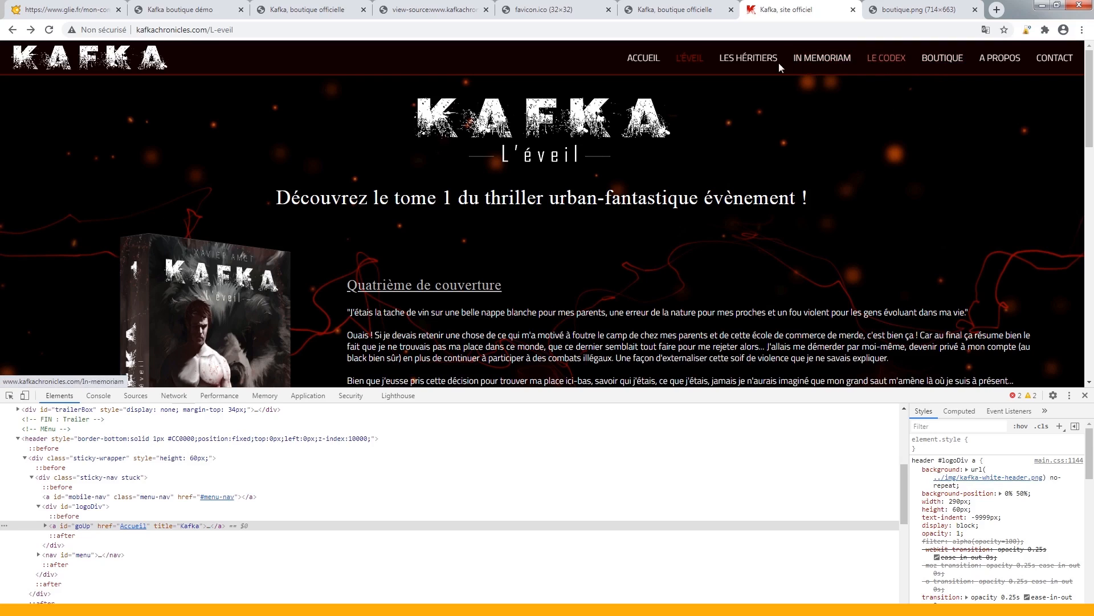
pyautogui.click(80, 6)
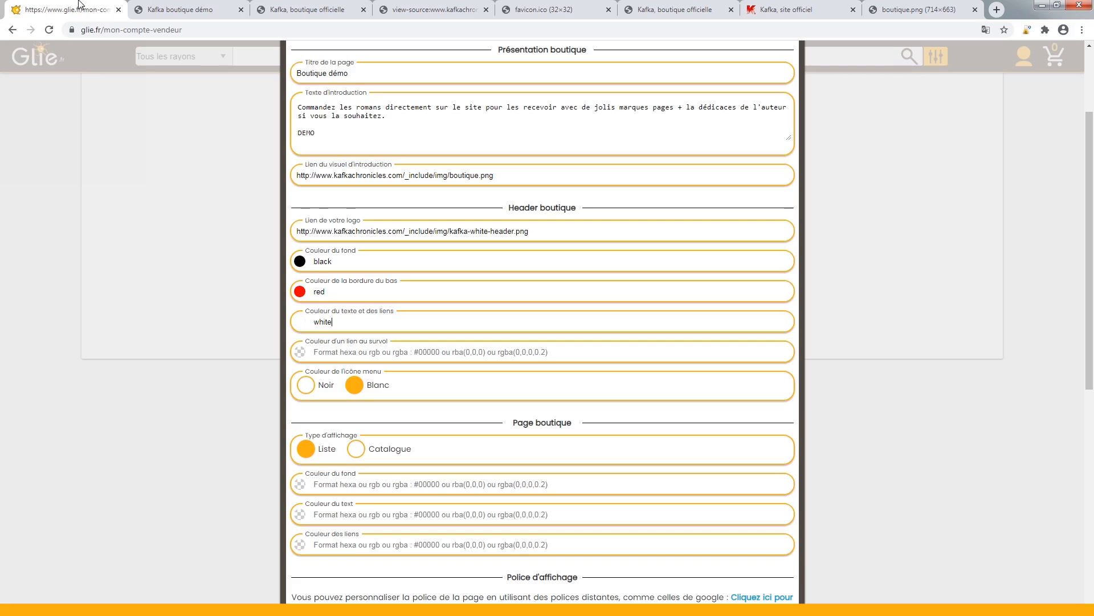
pyautogui.click(328, 291)
pyautogui.moveTo(424, 324)
pyautogui.mouseDown()
pyautogui.moveTo(432, 342)
pyautogui.moveTo(431, 326)
pyautogui.mouseUp()
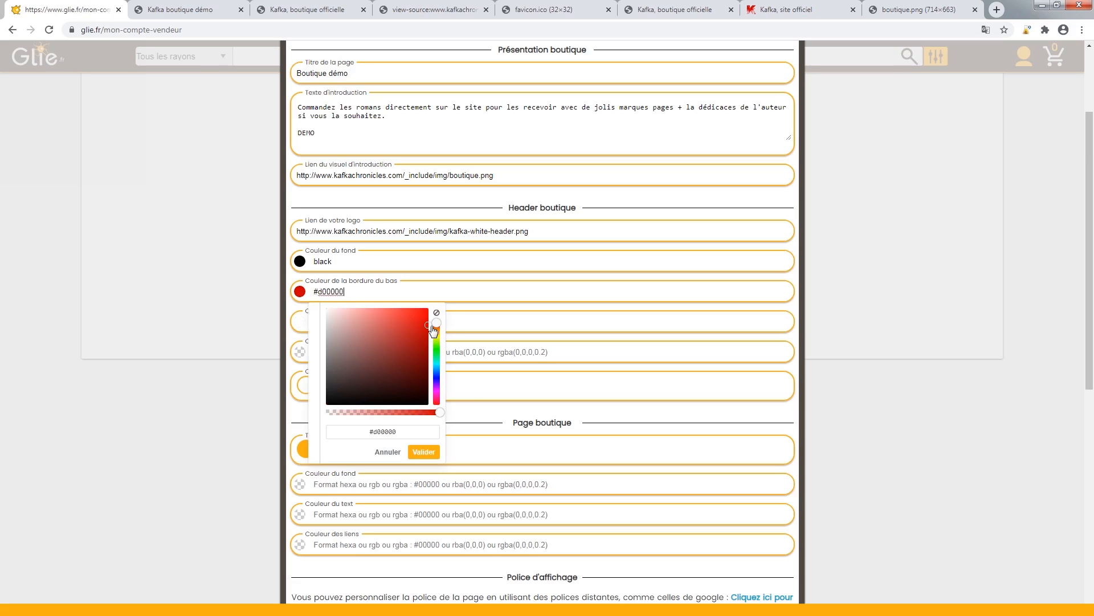
pyautogui.click(378, 284)
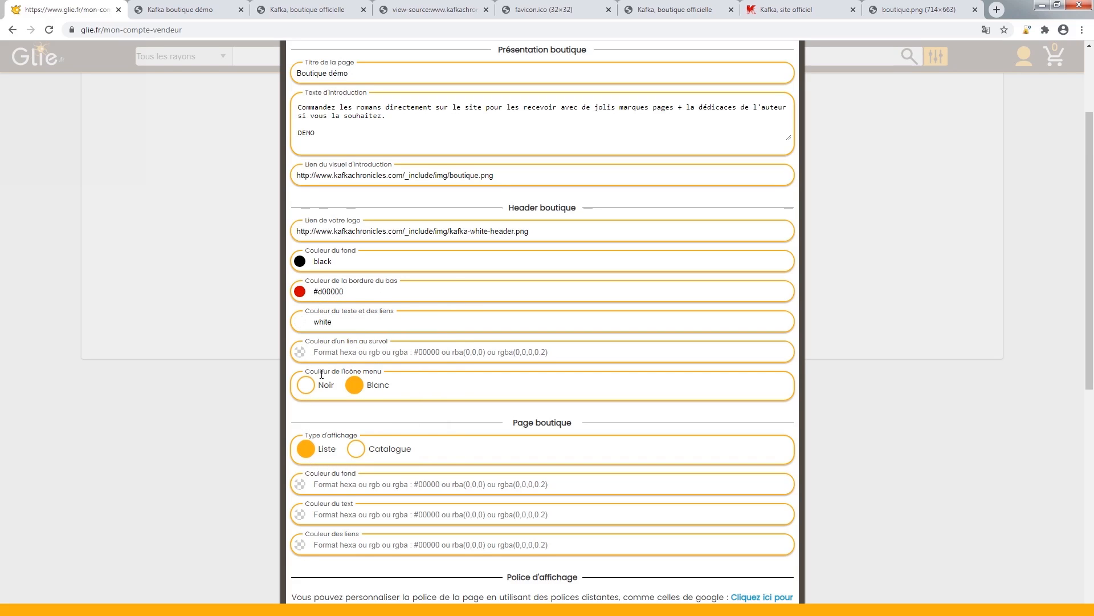
# - Copy the bottom border colour #d00000 into the header's link hover colour
pyautogui.click(354, 354)
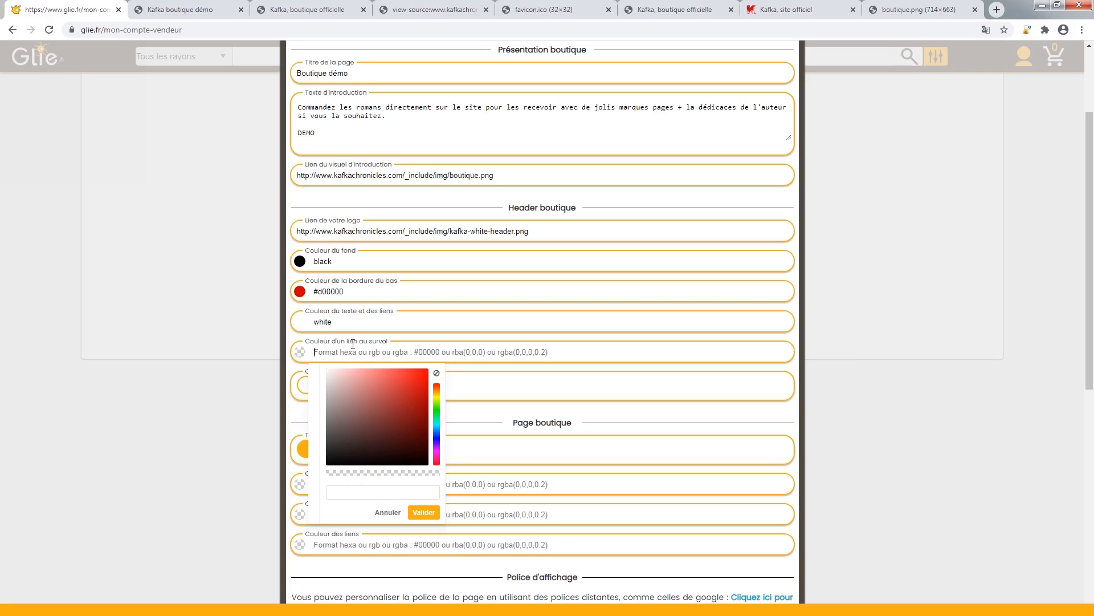
pyautogui.click(350, 294)
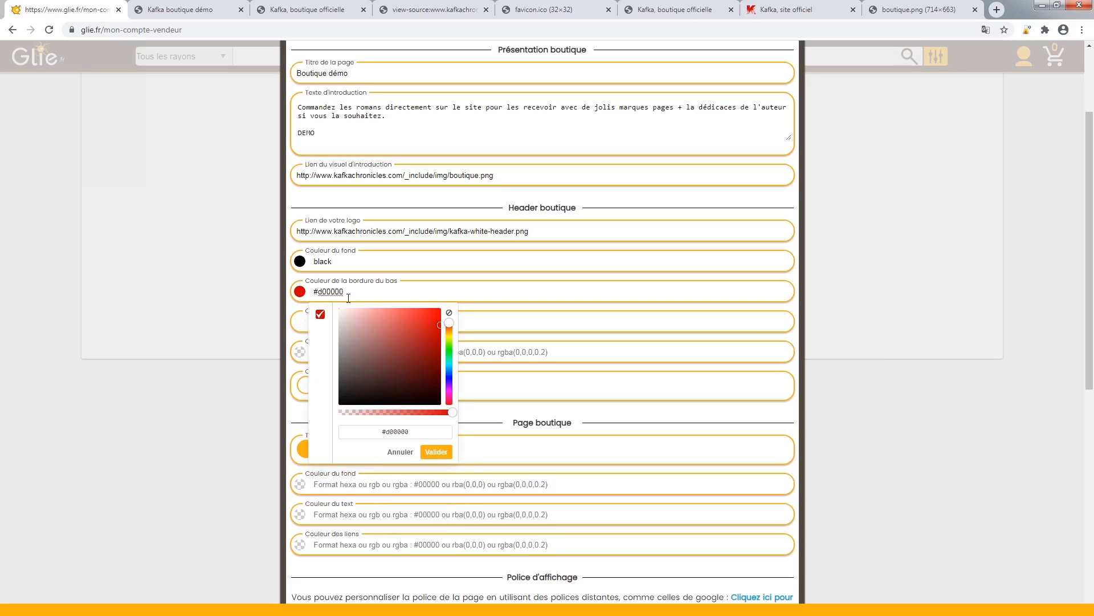
pyautogui.hotkey('ctrl', 'a')
pyautogui.hotkey('ctrl', 'c')
pyautogui.click(437, 452)
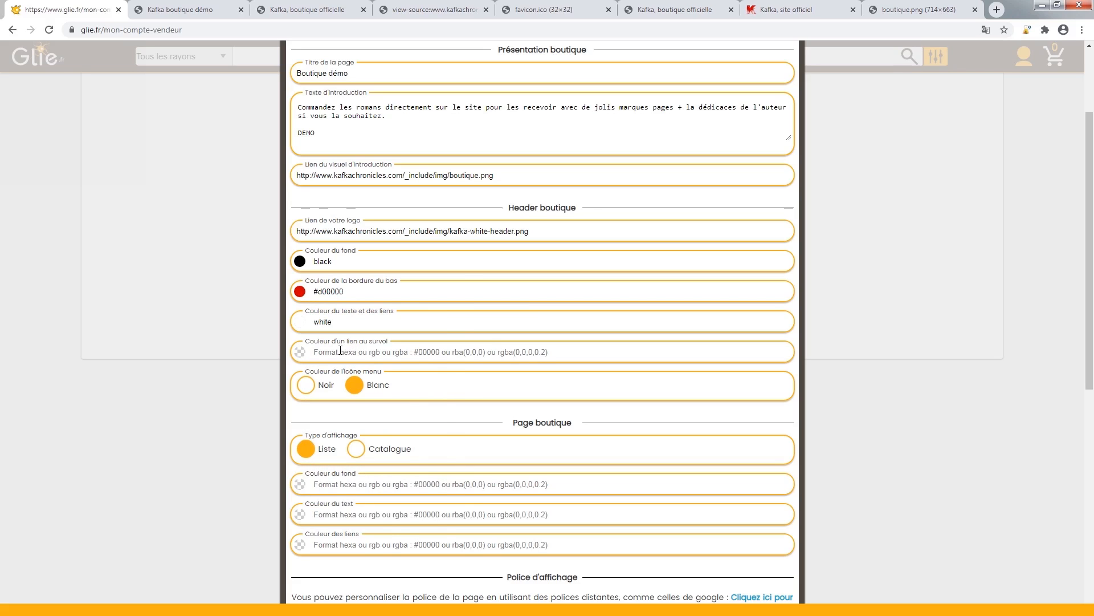
pyautogui.click(340, 350)
pyautogui.hotkey('ctrl', 'v')
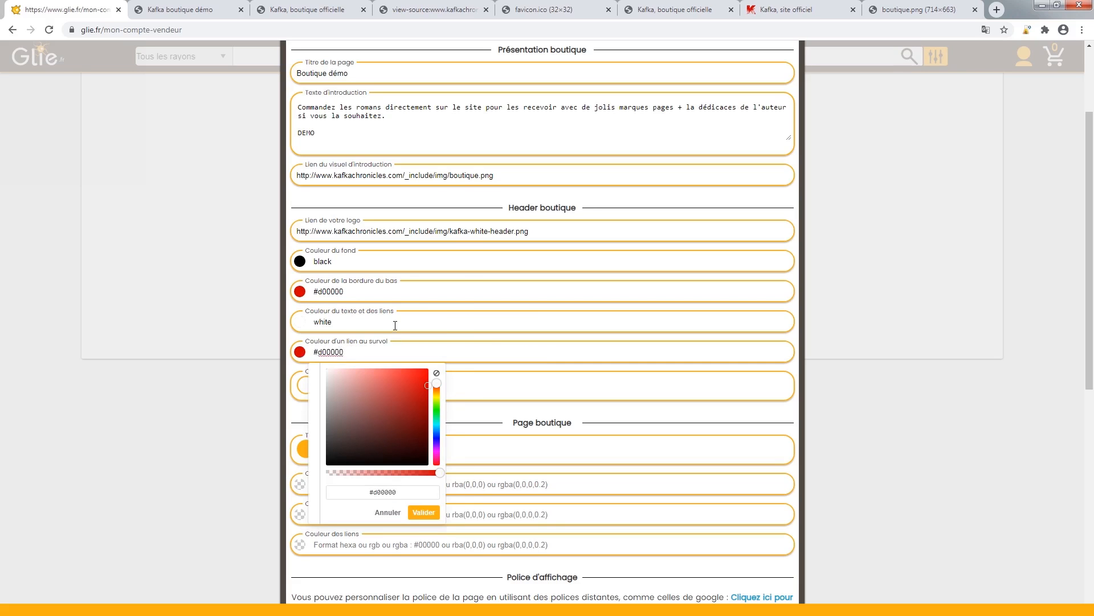
pyautogui.scroll(-2, 388, 328)
pyautogui.click(483, 299)
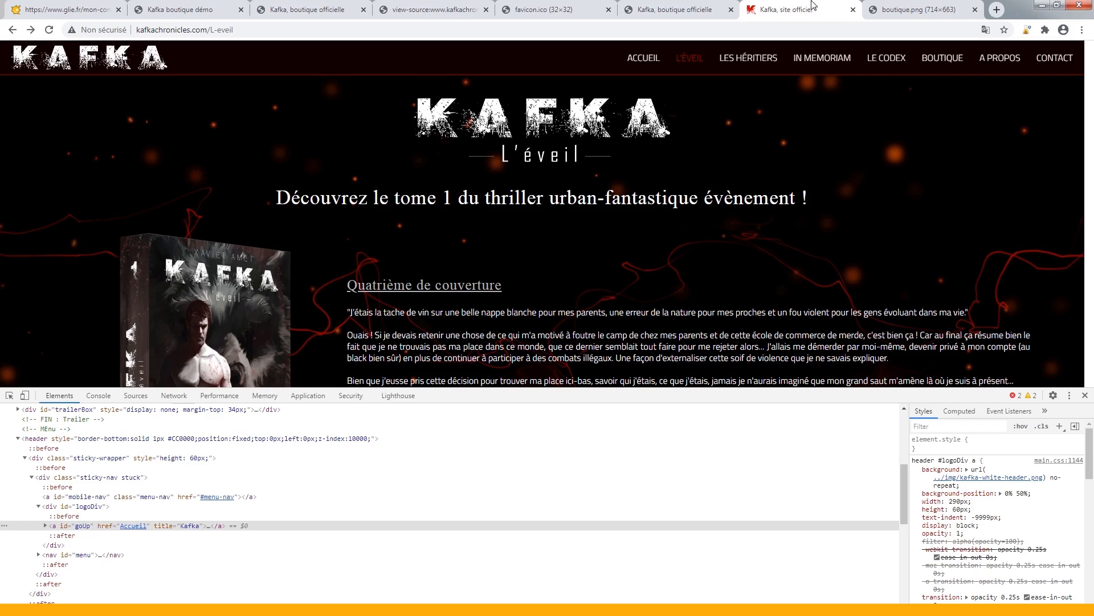
# - Glance at the official Kafka site and the demo shop page, and save all the shop options
pyautogui.click(787, 9)
pyautogui.click(211, 5)
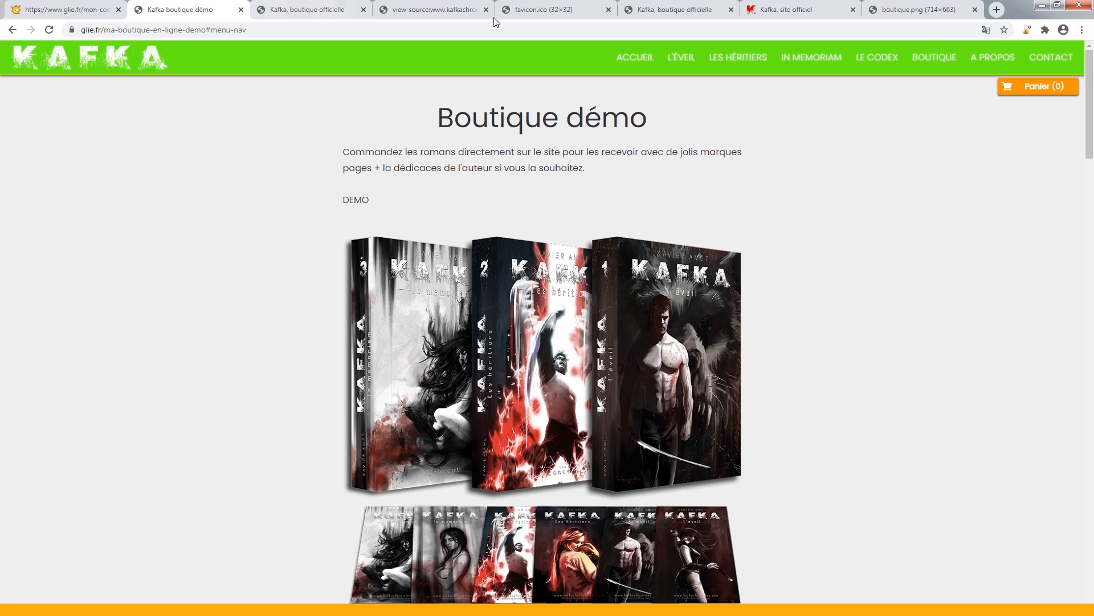
pyautogui.click(52, 6)
pyautogui.scroll(-7, 760, 290)
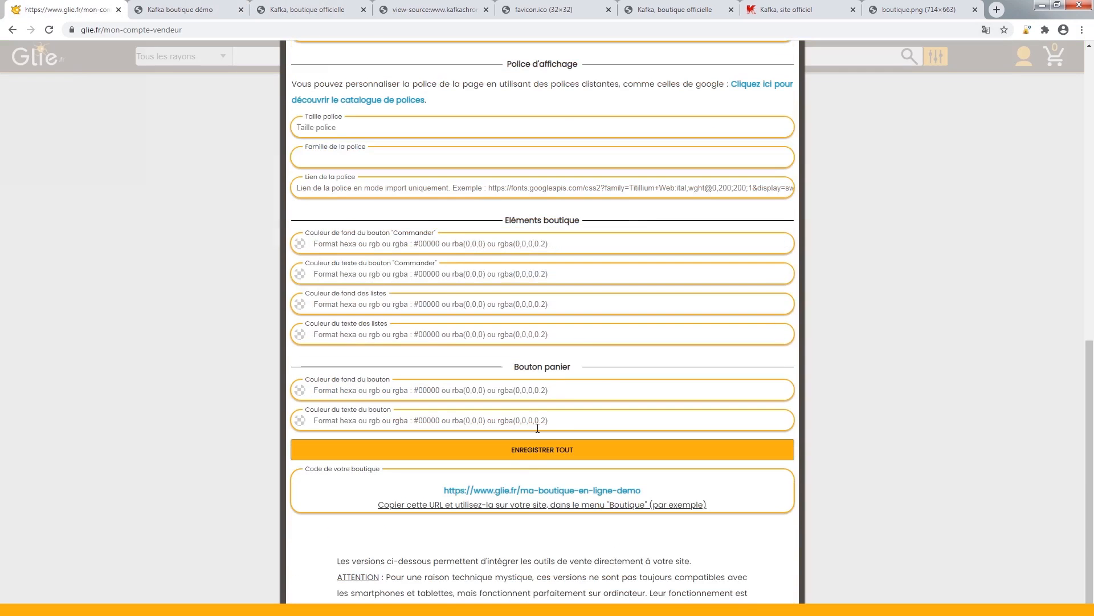
pyautogui.click(523, 450)
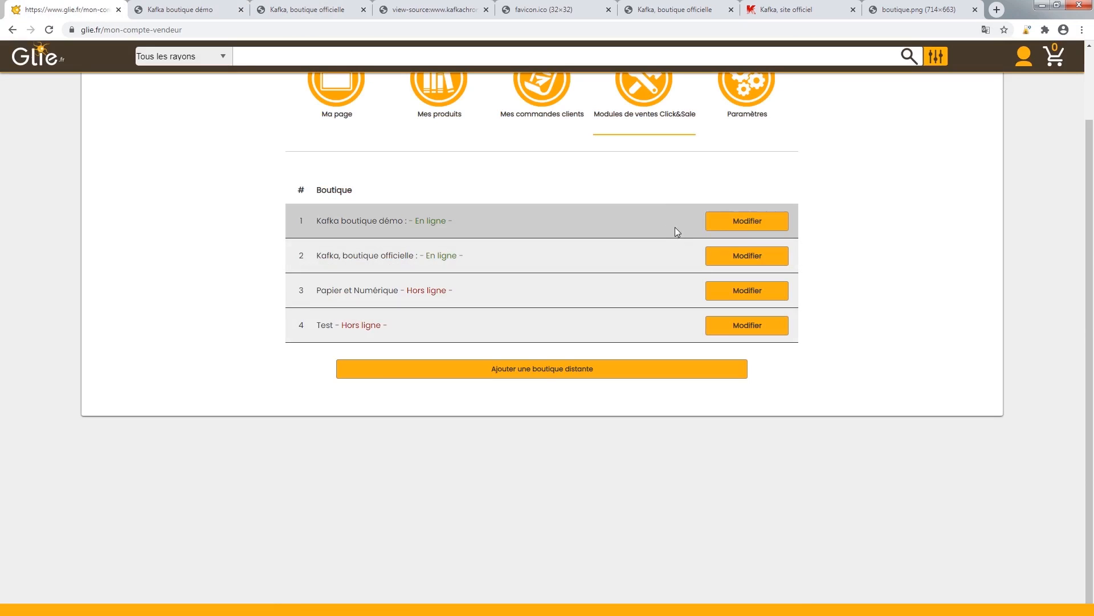
# - Reopen the options of Kafka boutique démo and reload the demo shop page to check the header colours
pyautogui.click(747, 222)
pyautogui.click(574, 74)
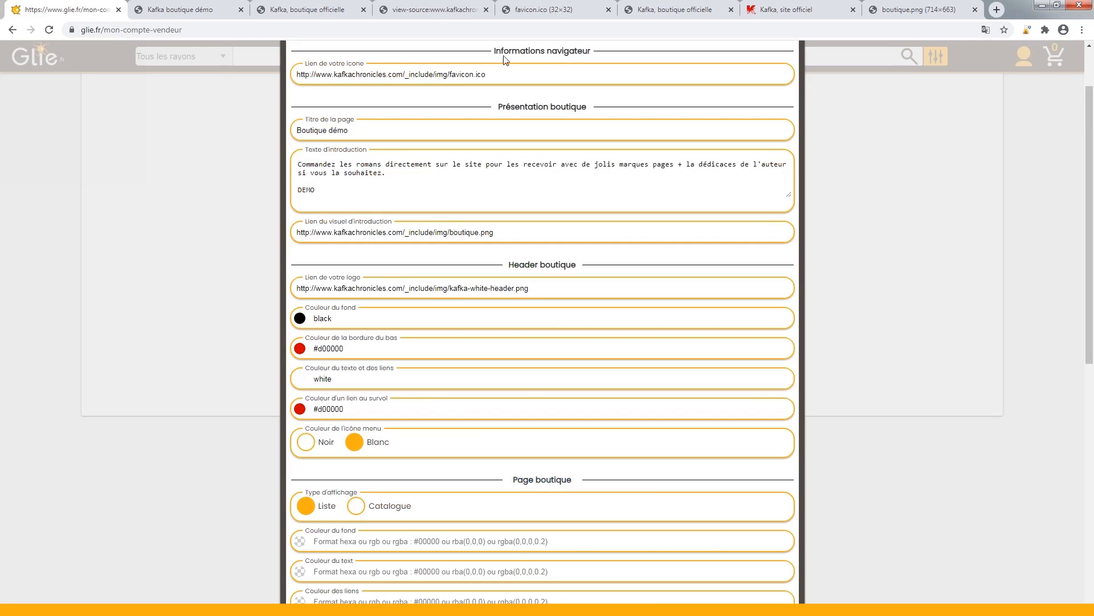
pyautogui.click(210, 5)
pyautogui.press('F5')
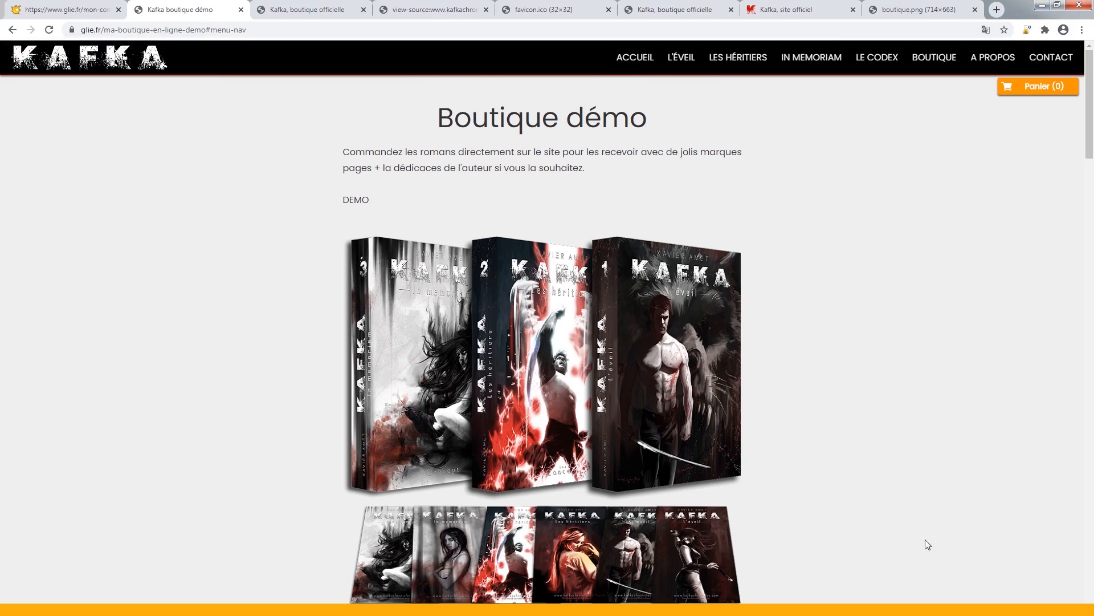
# - Preview the demo shop page at mobile size with the developer tools and examine its expanded menu
pyautogui.press('F12')
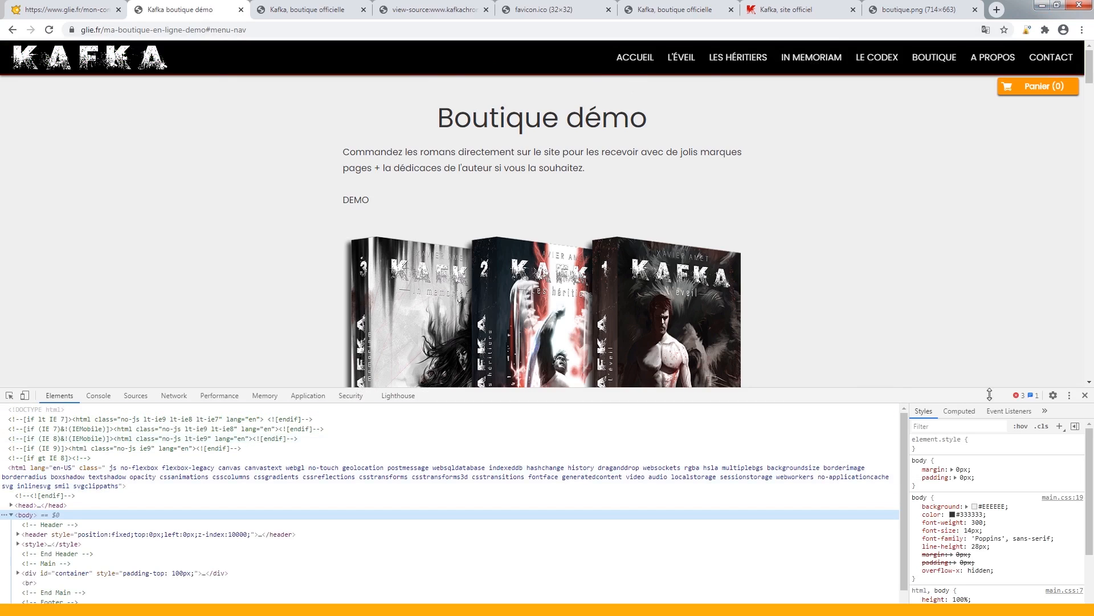
pyautogui.click(24, 397)
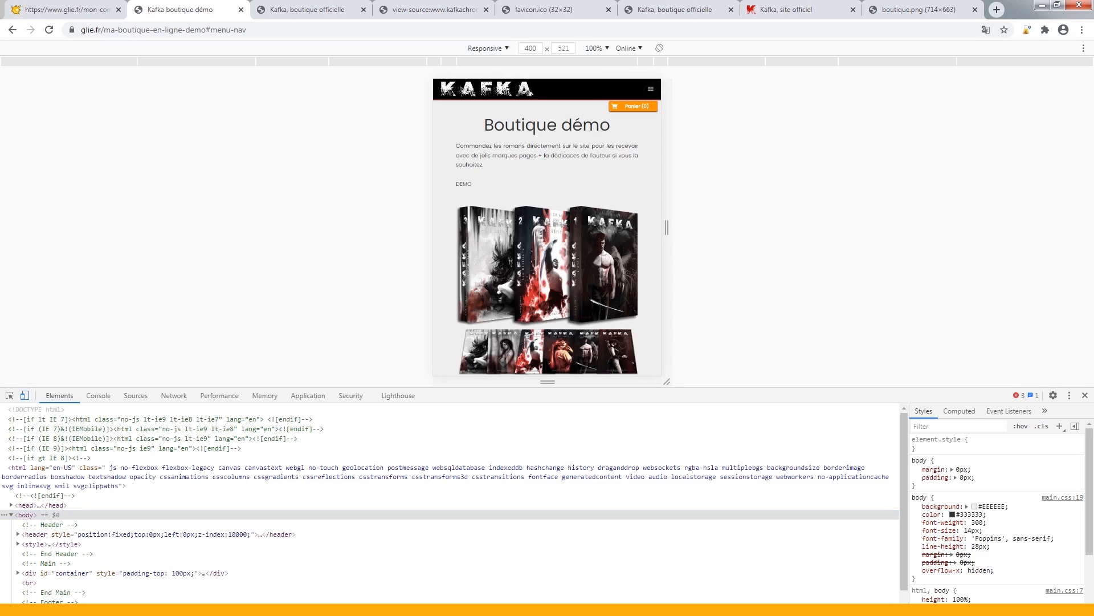
pyautogui.click(650, 89)
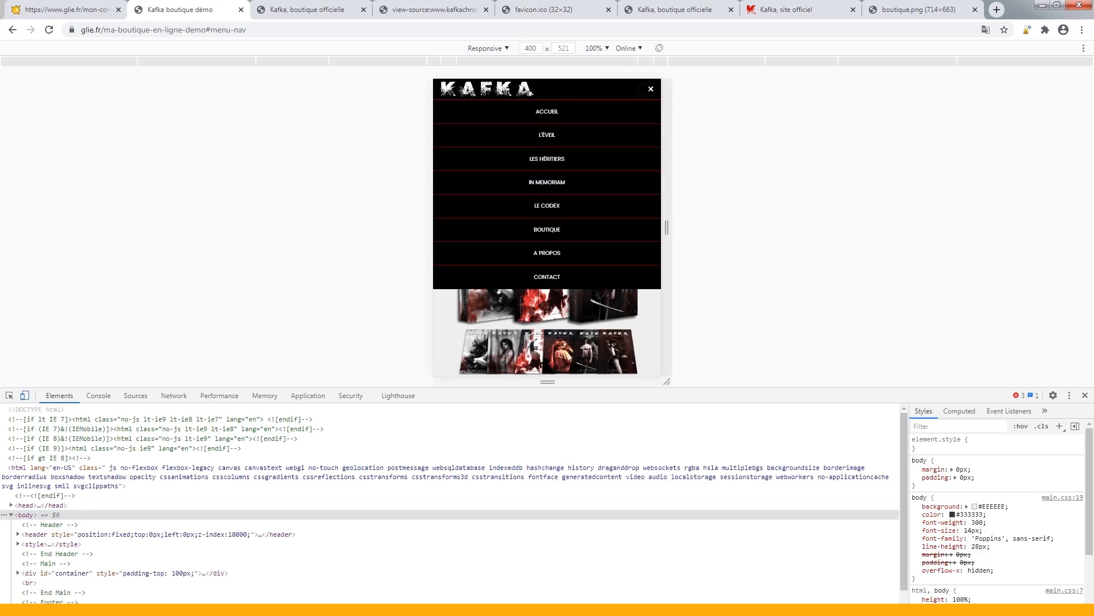
pyautogui.click(651, 89)
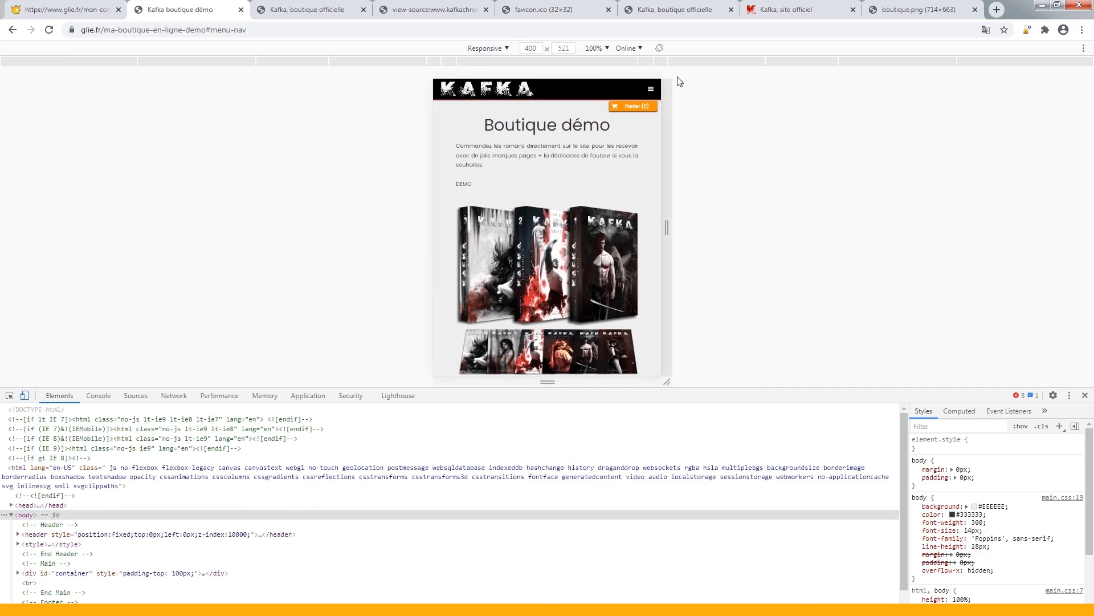
# - Try a white header background, save all the options and reload the mobile preview of the demo shop
pyautogui.click(52, 8)
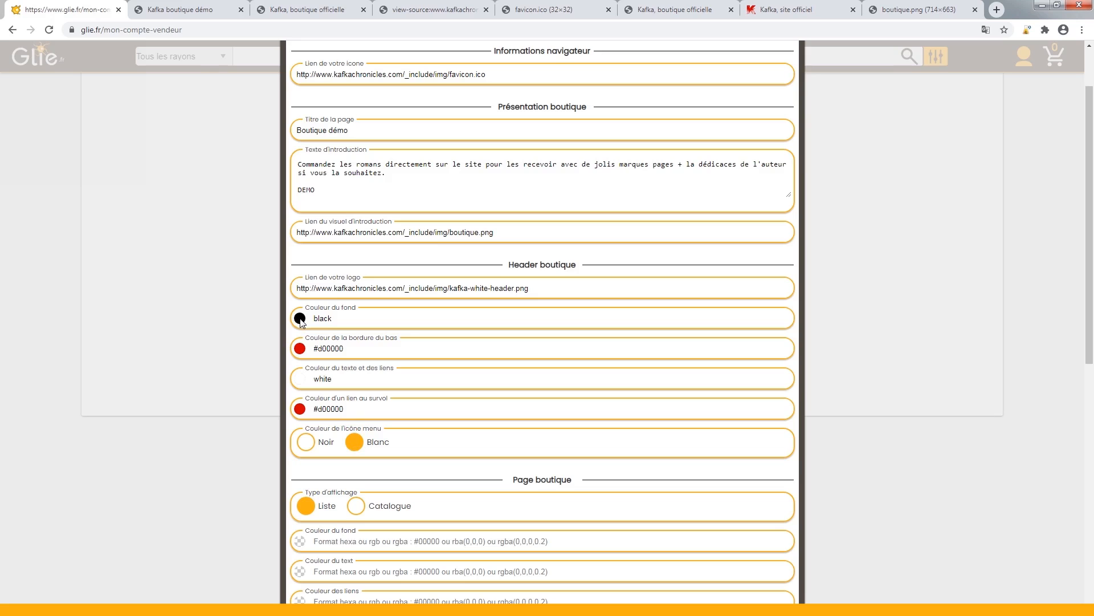
pyautogui.doubleClick(322, 318)
pyautogui.write('white')
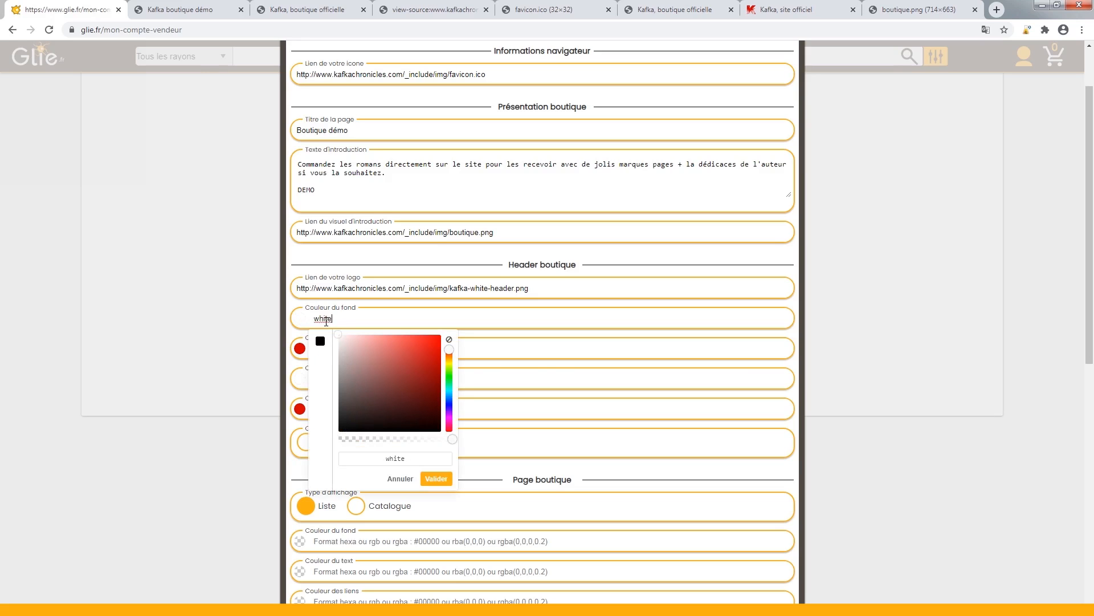
pyautogui.click(428, 481)
pyautogui.scroll(-15, 550, 371)
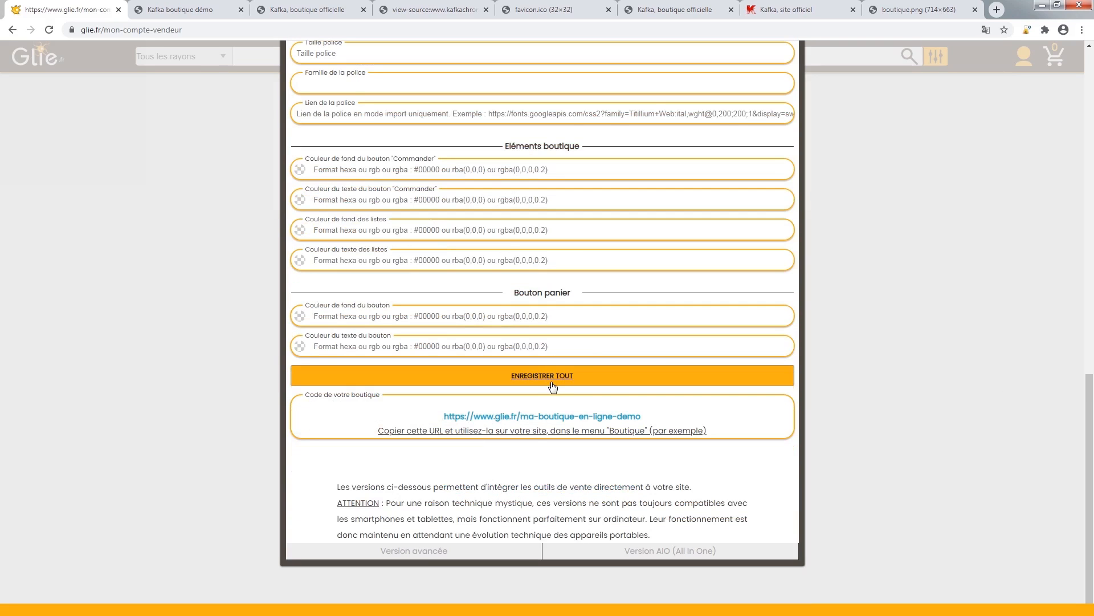
pyautogui.click(553, 387)
pyautogui.click(197, 7)
pyautogui.press('F5')
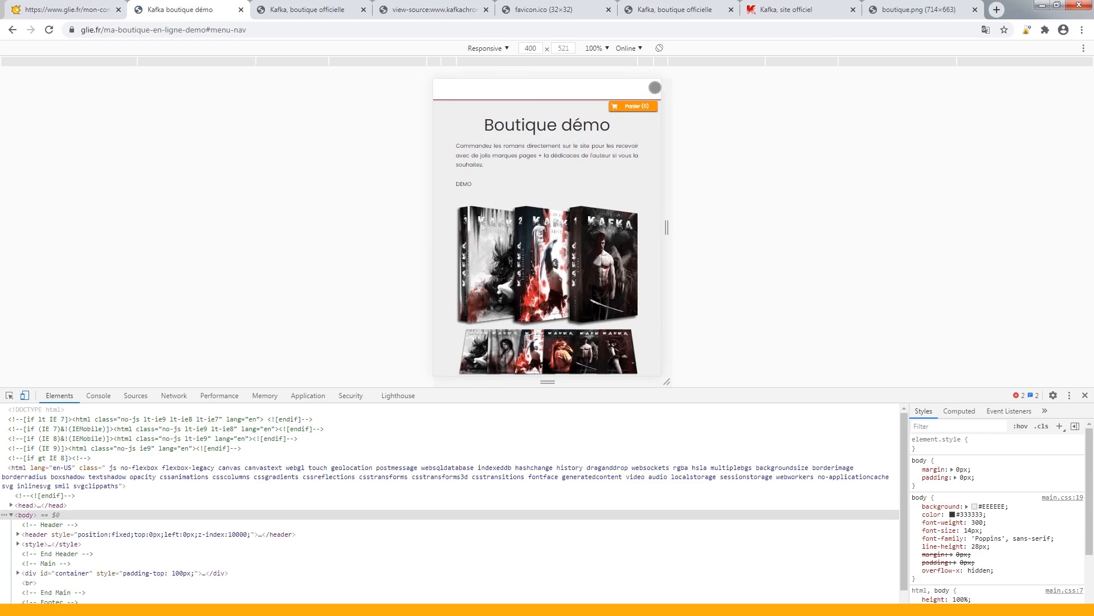
# - Reopen the options of Kafka boutique démo, try the menu icon colour Noir and check it in the mobile preview
pyautogui.click(94, 6)
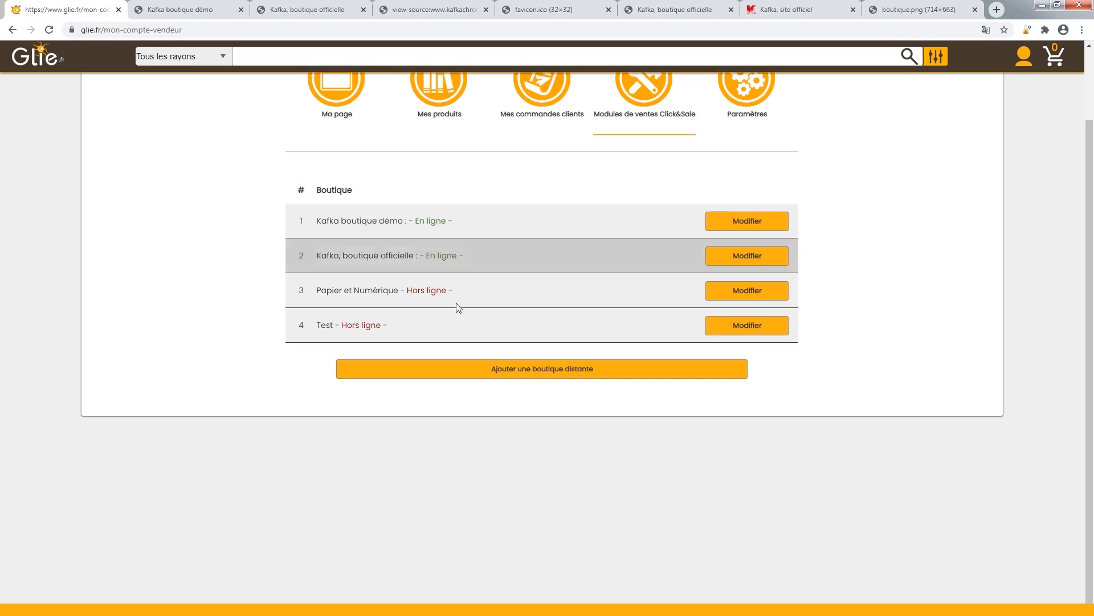
pyautogui.click(783, 221)
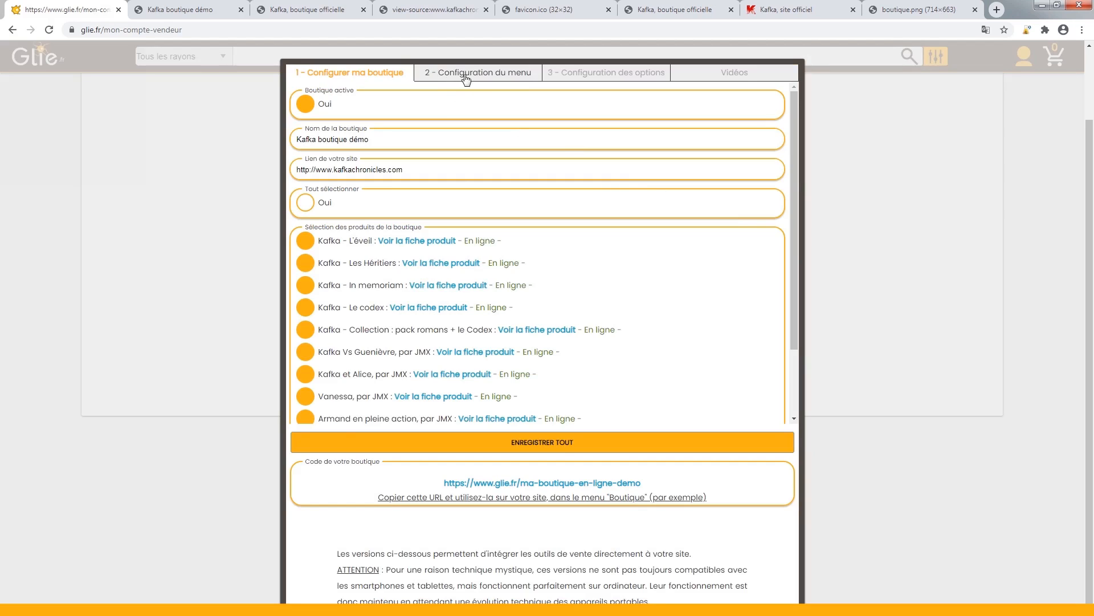
pyautogui.click(573, 73)
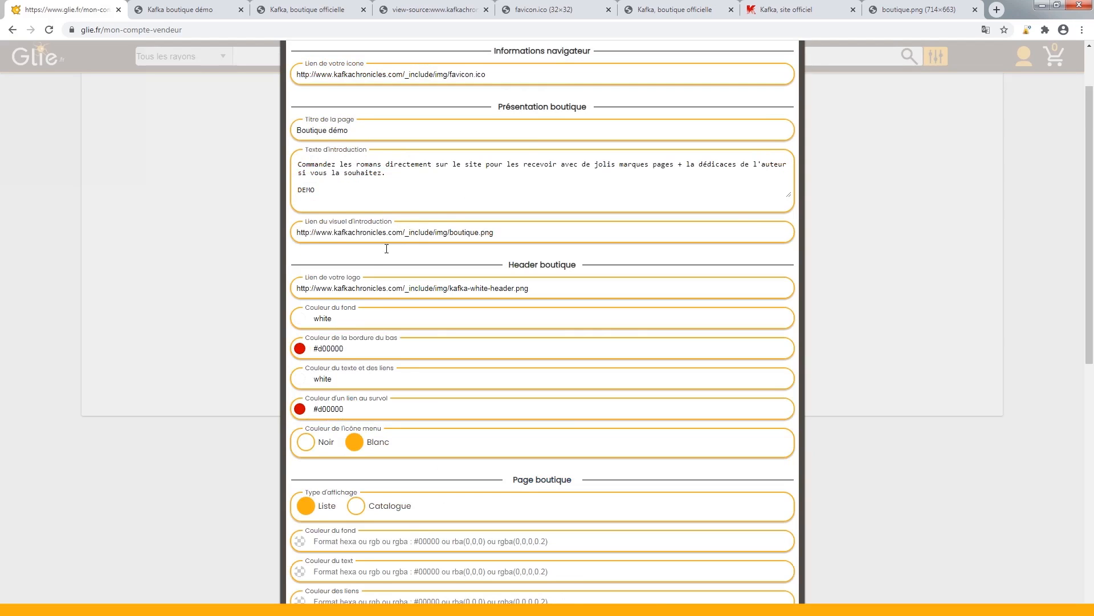
pyautogui.click(306, 442)
pyautogui.scroll(-1, 438, 458)
pyautogui.scroll(-7, 438, 459)
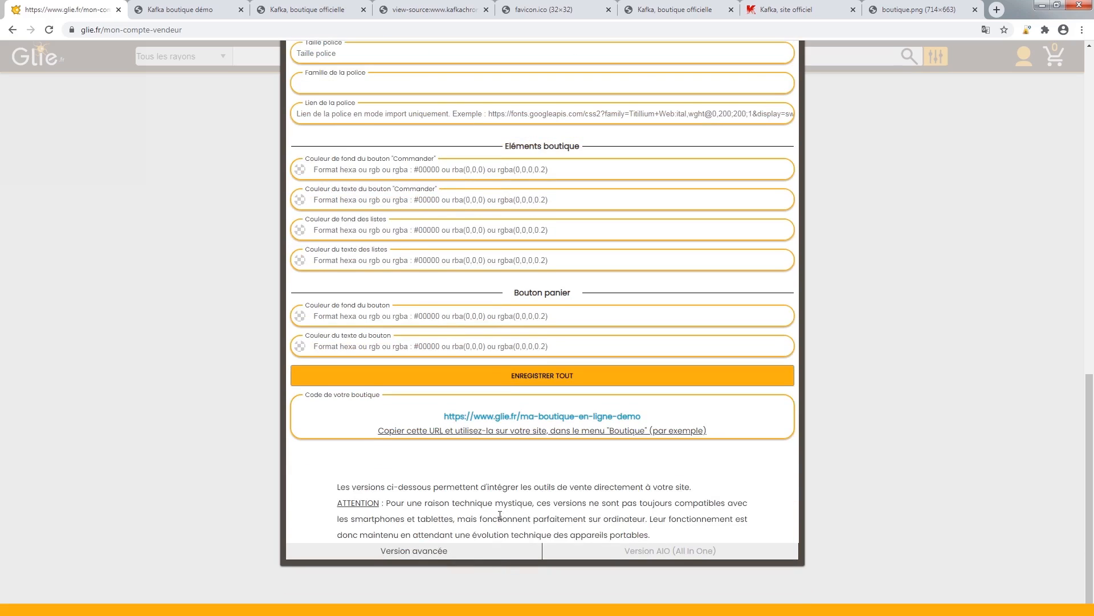
pyautogui.click(496, 580)
pyautogui.click(209, 7)
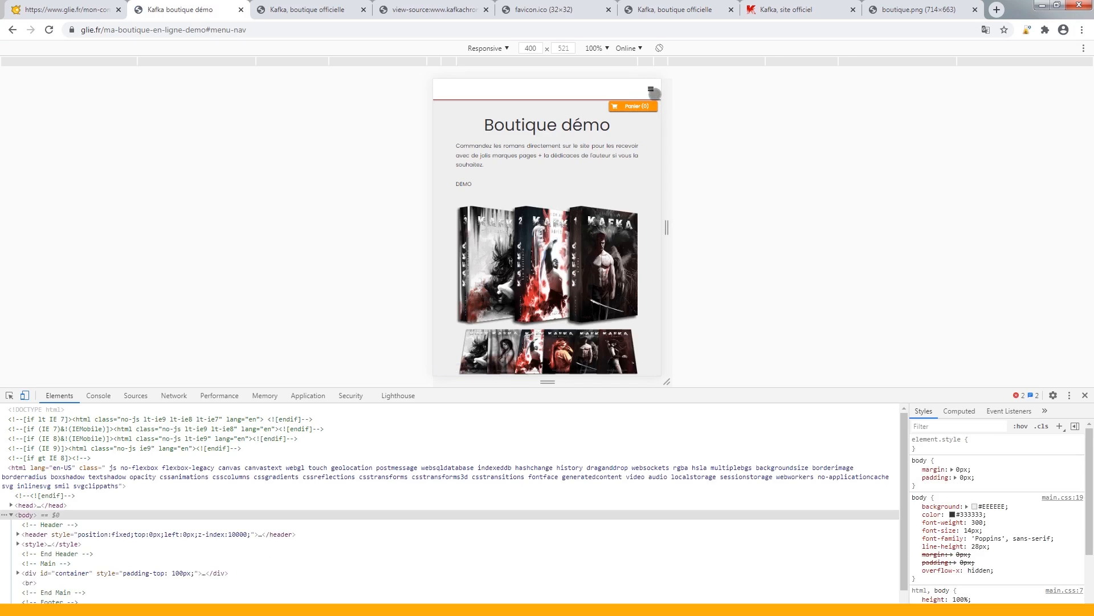
# - Reopen the options of Kafka boutique démo and set the header background to black and the menu icon colour to Blanc
pyautogui.click(75, 8)
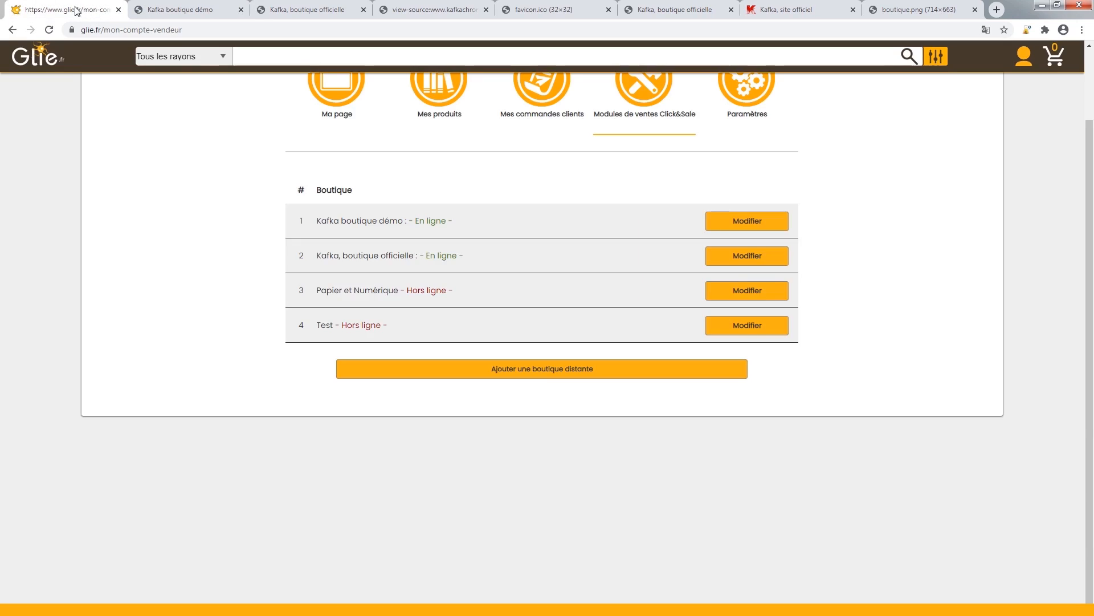
pyautogui.click(767, 221)
pyautogui.click(576, 79)
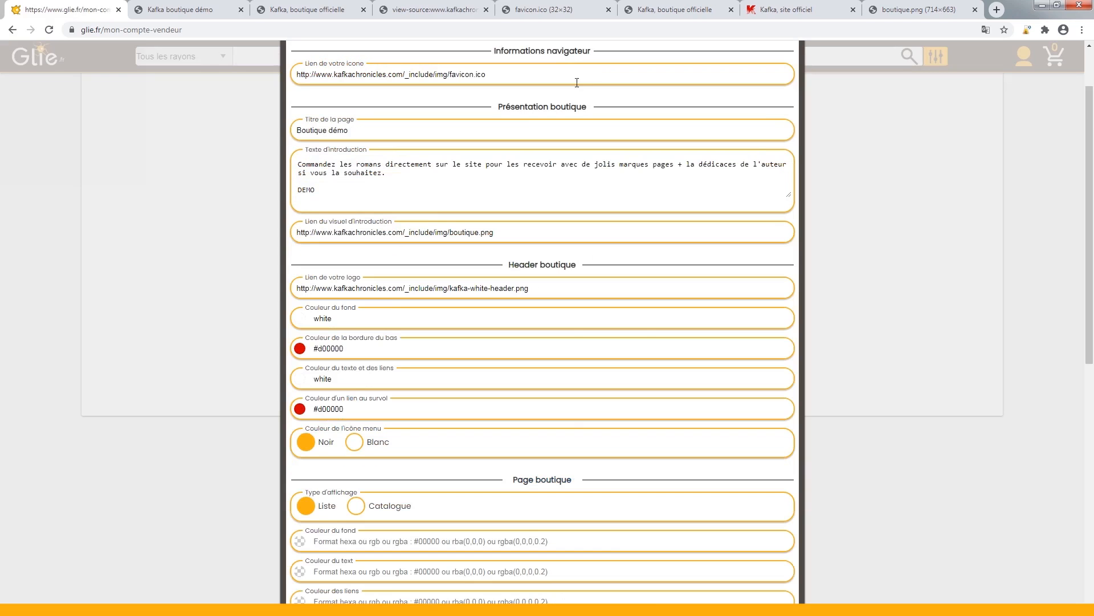
pyautogui.click(362, 319)
pyautogui.hotkey('ctrl', 'a')
pyautogui.write('black')
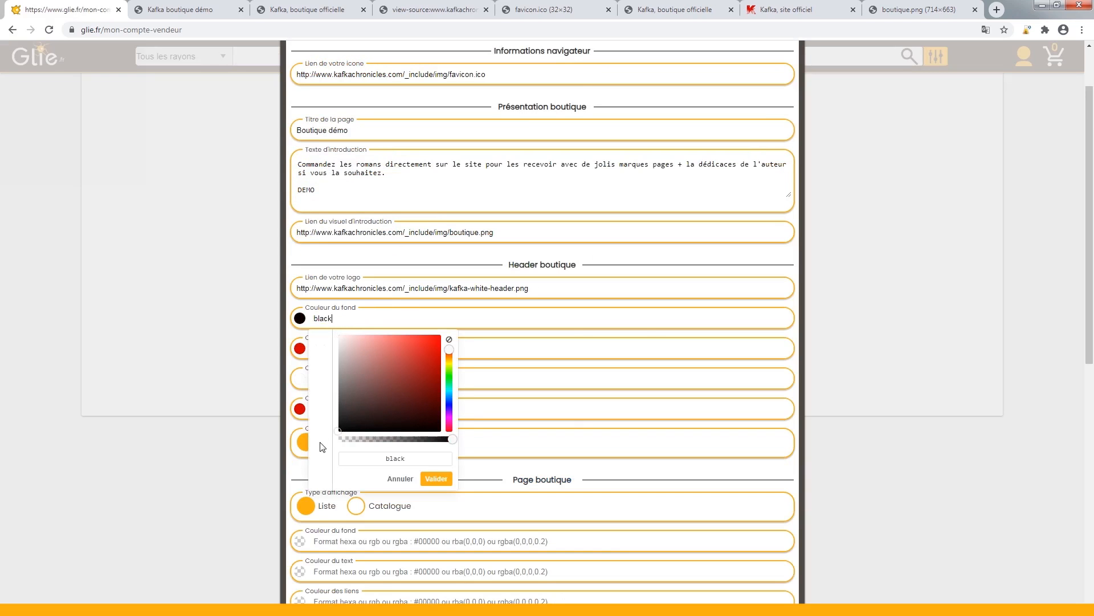
pyautogui.click(435, 479)
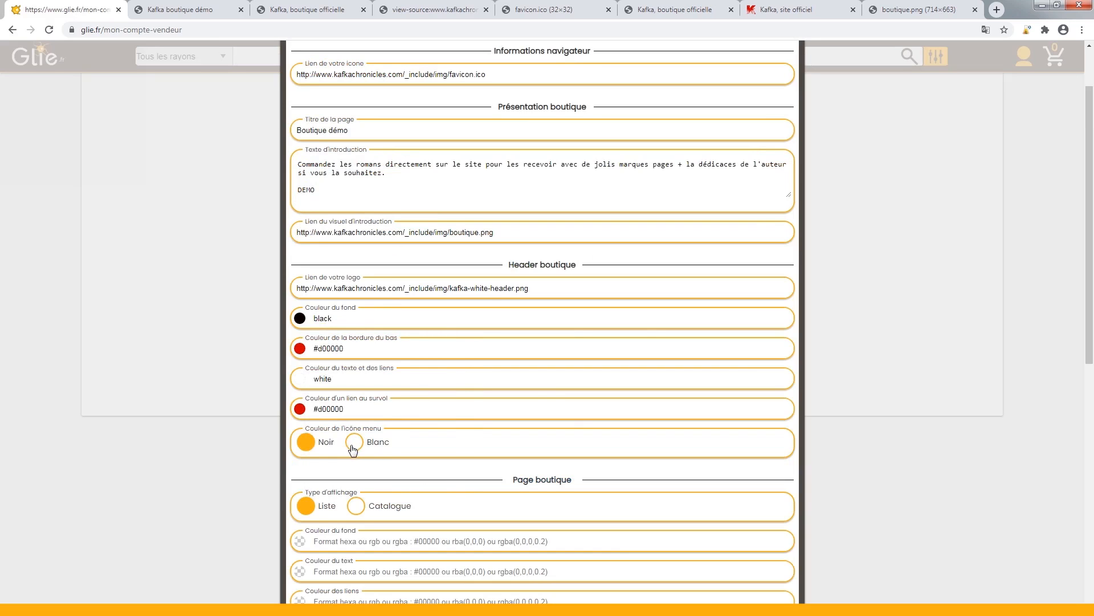
pyautogui.click(351, 447)
pyautogui.scroll(-2, 342, 365)
pyautogui.scroll(-2, 342, 322)
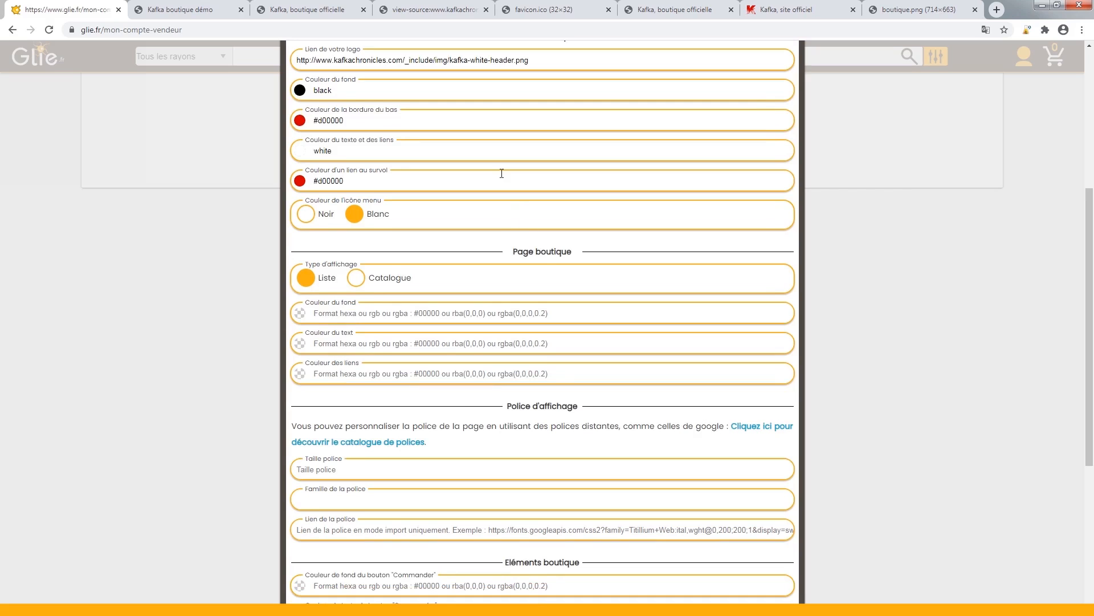
# - Return to the demo shop page and turn off its mobile preview
pyautogui.click(197, 10)
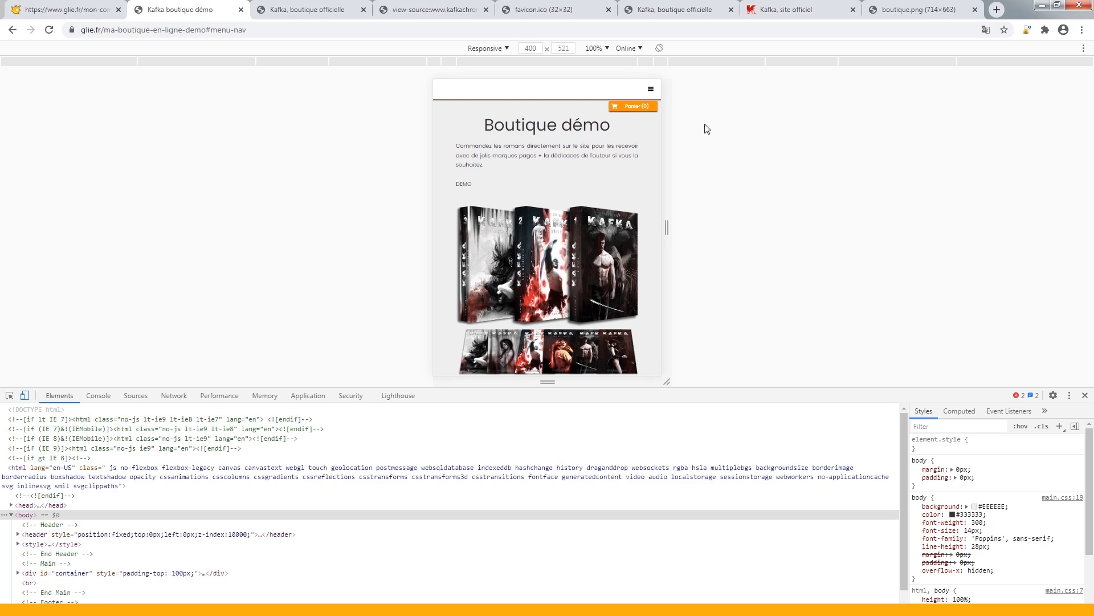
pyautogui.click(24, 395)
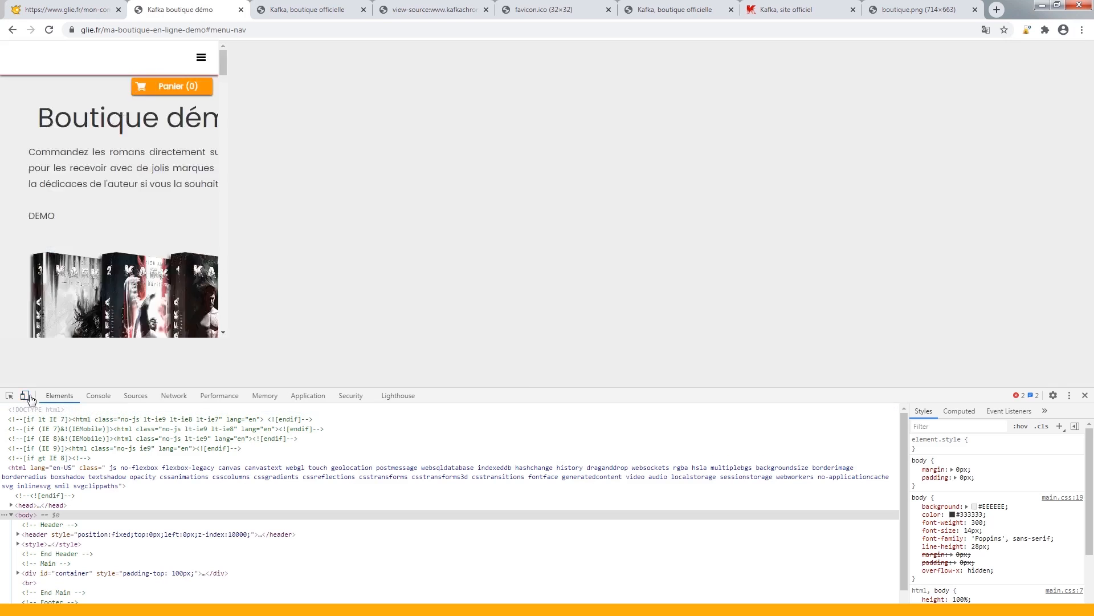
# - Close the developer tools and look through the demo shop's product list, comparing it with the Page boutique options
pyautogui.click(1086, 395)
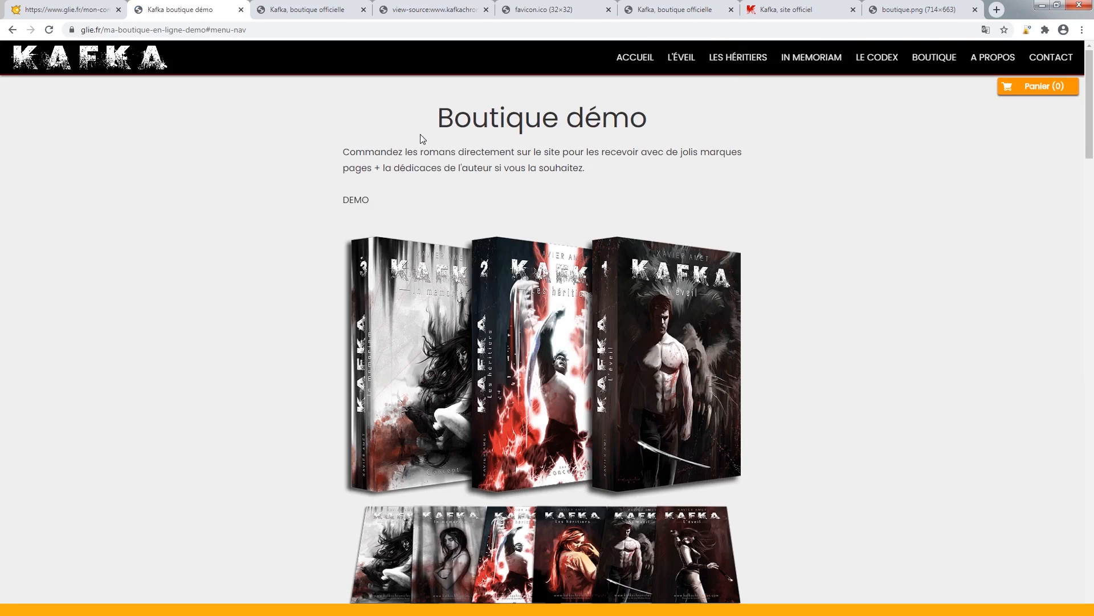
pyautogui.scroll(-6, 459, 279)
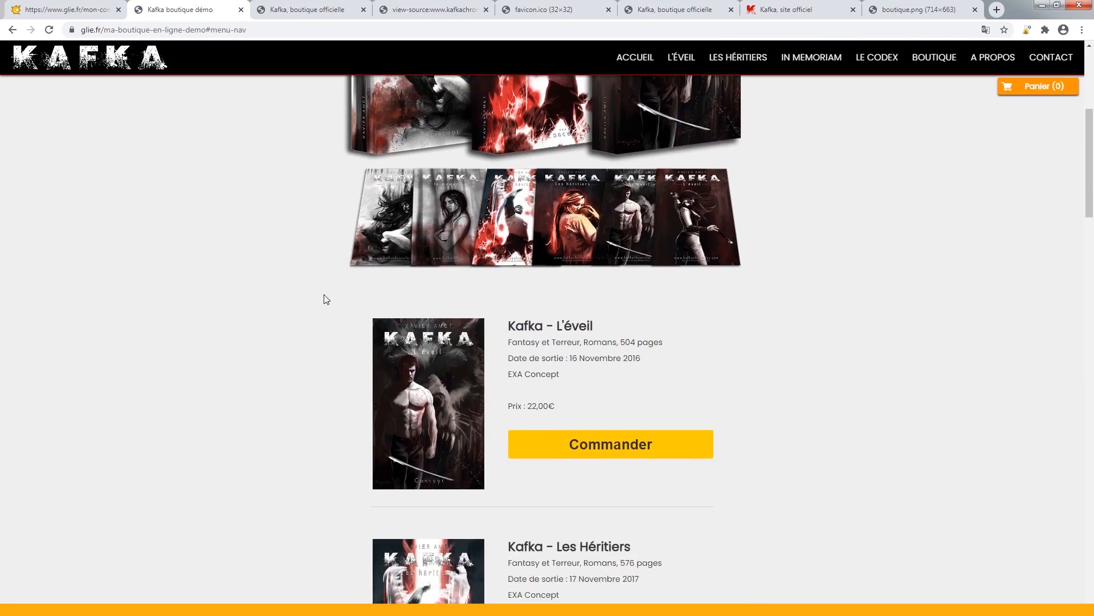
pyautogui.click(62, 7)
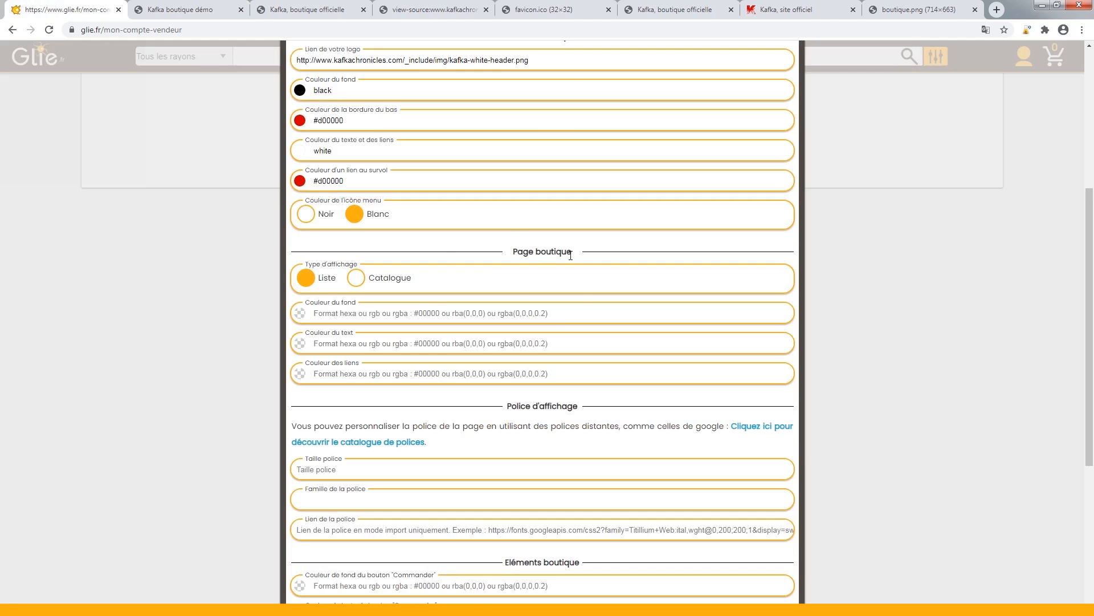
pyautogui.hotkey('ctrl', 'Tab')
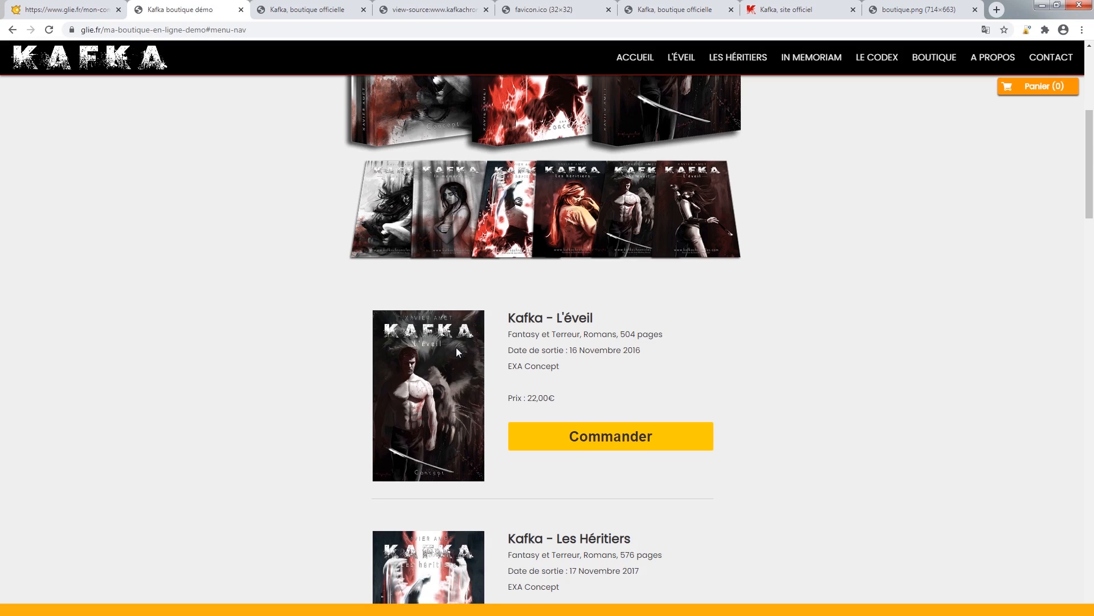
pyautogui.scroll(-17, 456, 347)
pyautogui.scroll(-5, 456, 357)
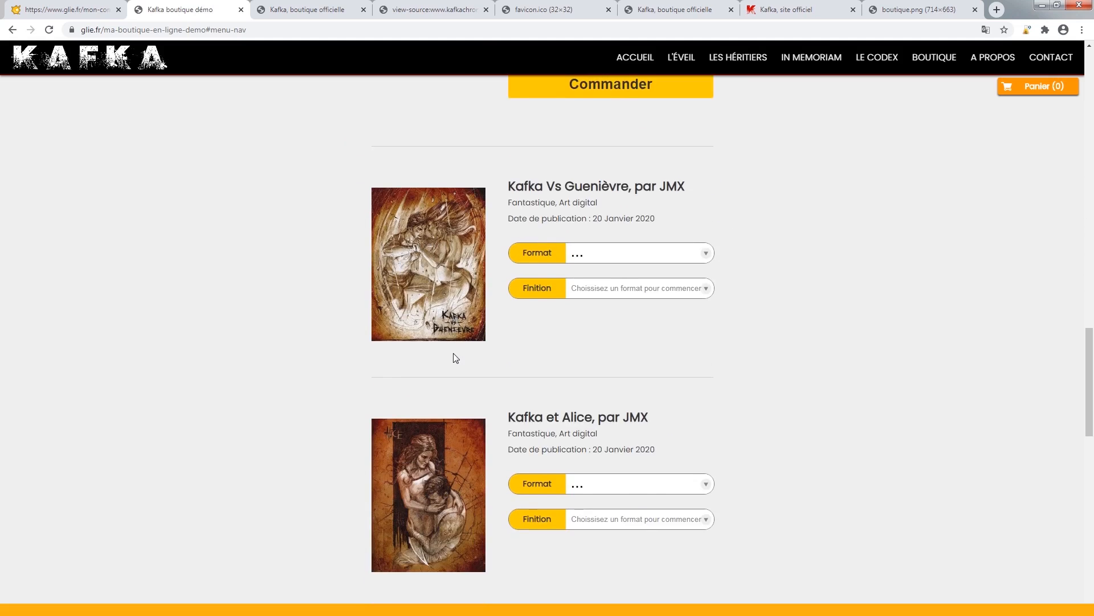
pyautogui.scroll(20, 454, 348)
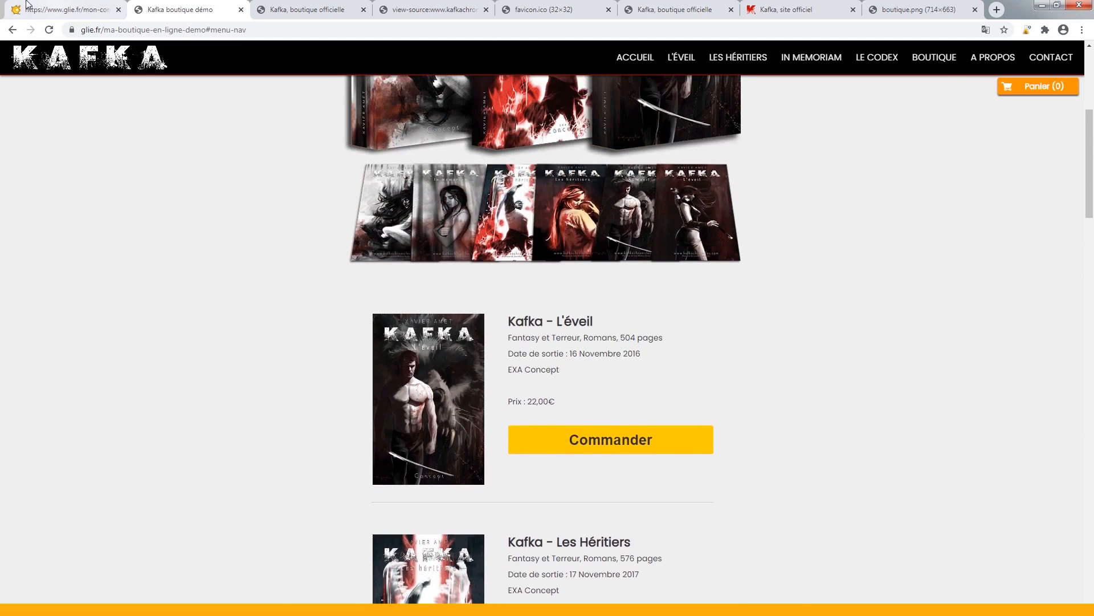
# - Set the display type of the Page boutique section to Catalogue and save the options of Kafka boutique démo
pyautogui.hotkey('ctrl', 'shift', 'Tab')
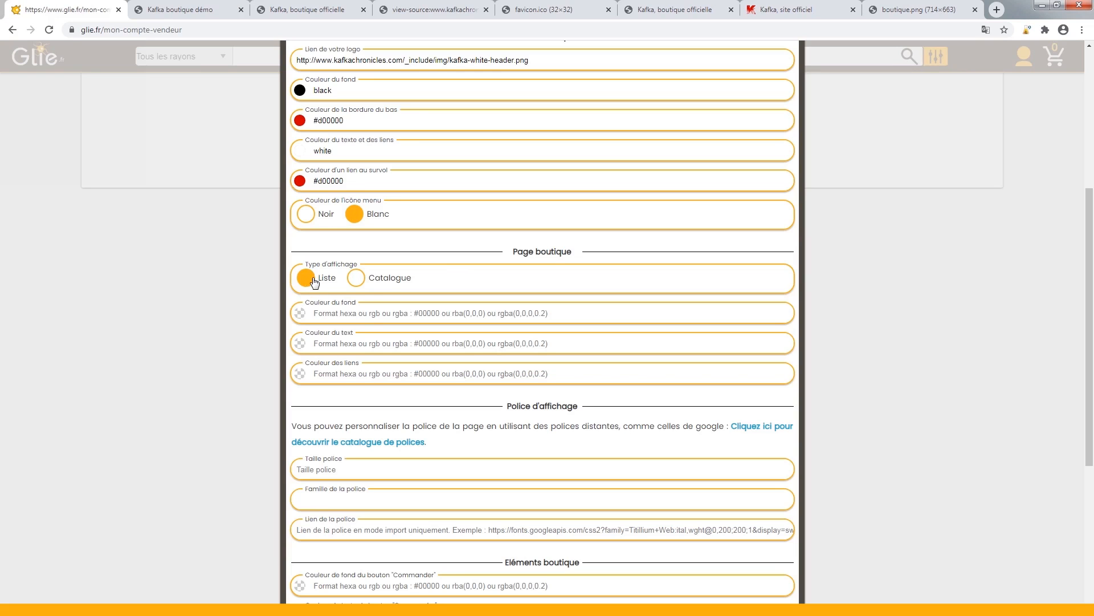
pyautogui.click(356, 279)
pyautogui.scroll(-7, 422, 330)
pyautogui.click(459, 378)
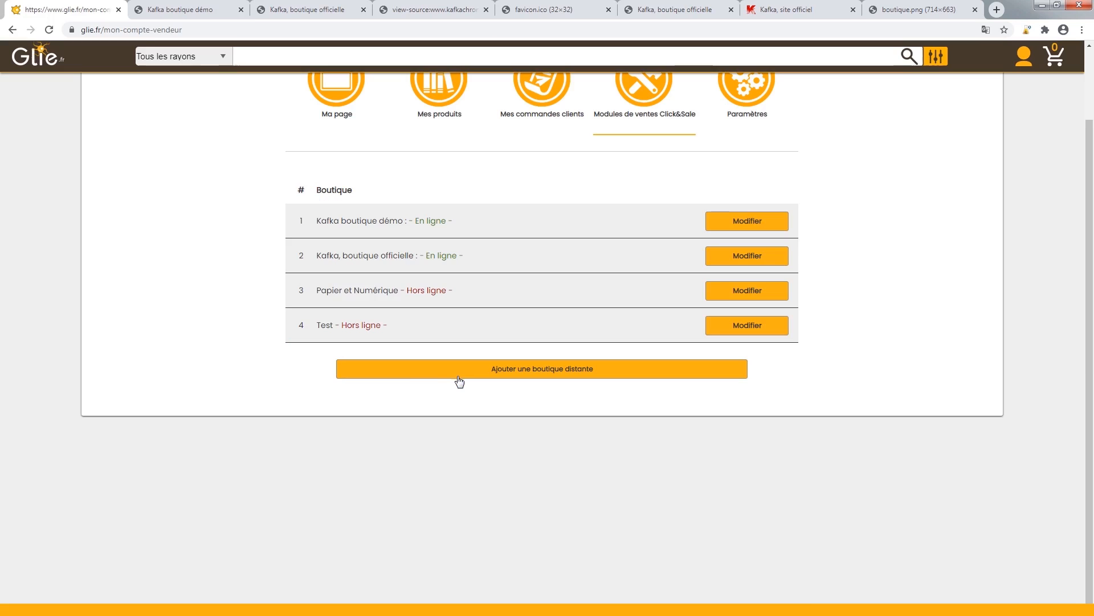
# - Reload the demo shop page and view the details of Kafka Vs Guenièvre and Kafka et Alice in the catalogue strip
pyautogui.click(215, 11)
pyautogui.press('F5')
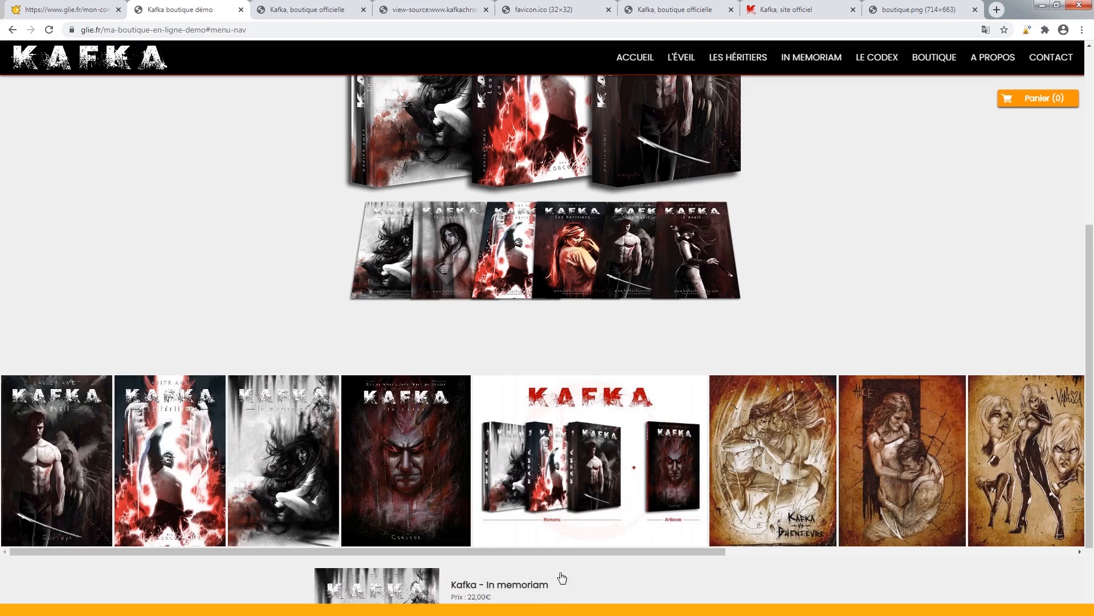
pyautogui.scroll(-3, 505, 420)
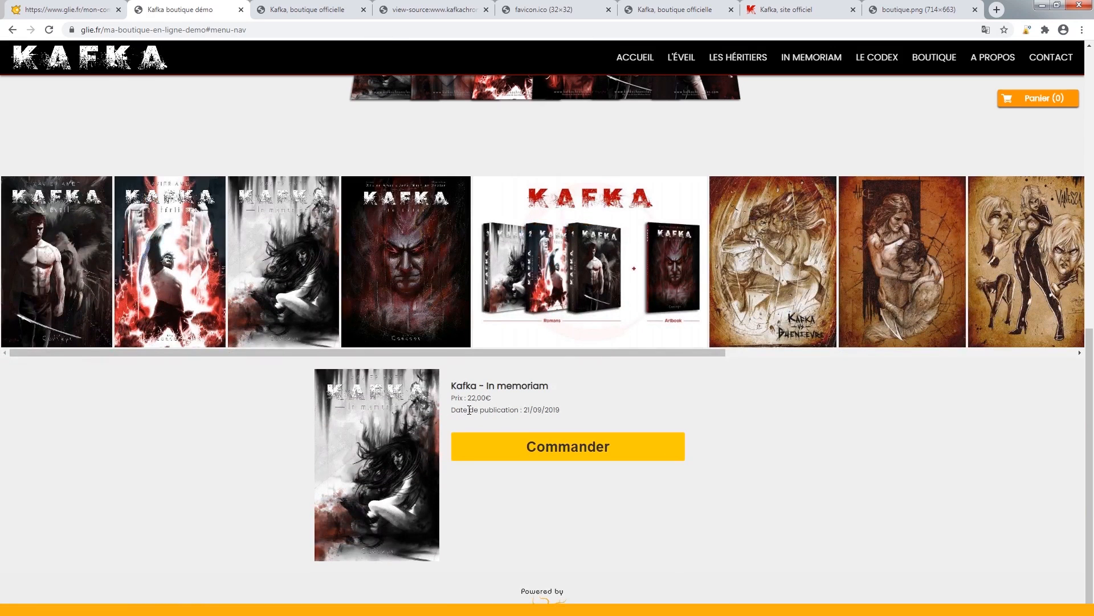
pyautogui.click(765, 275)
pyautogui.click(897, 274)
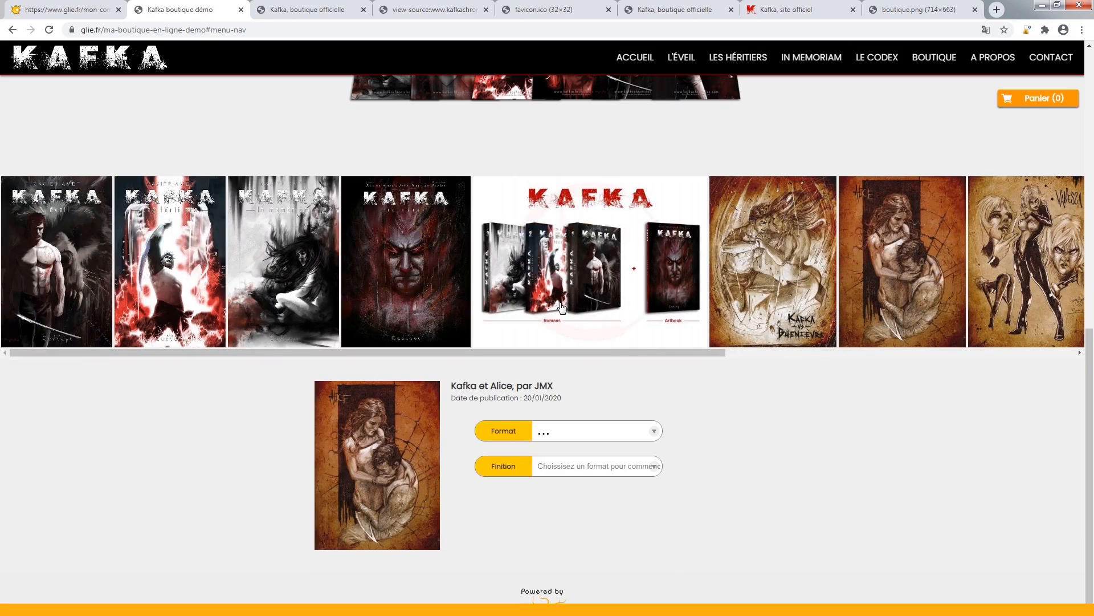
pyautogui.scroll(4, 506, 359)
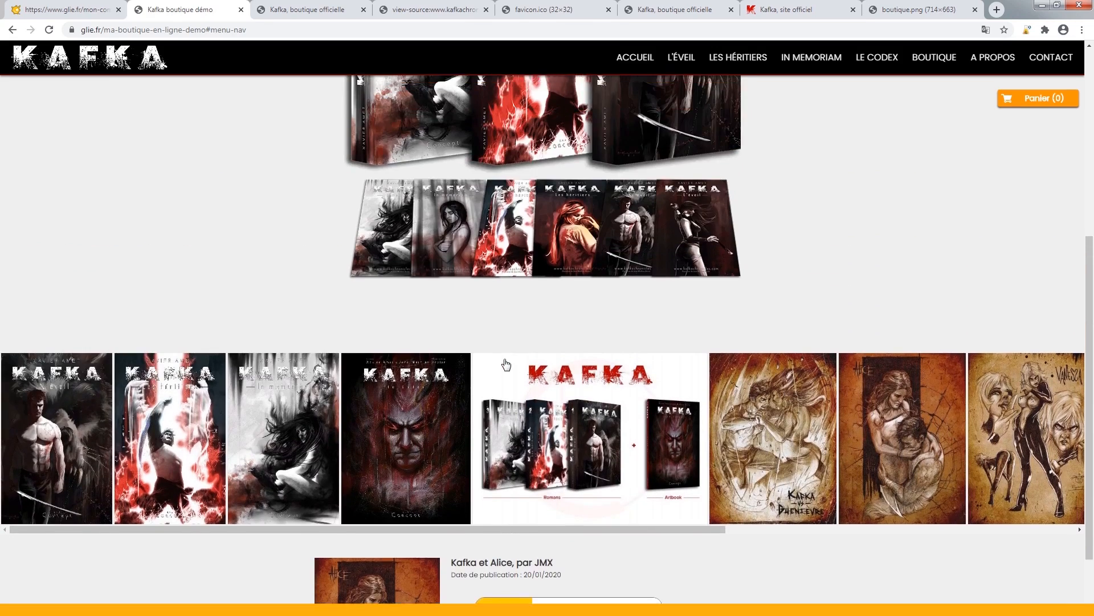
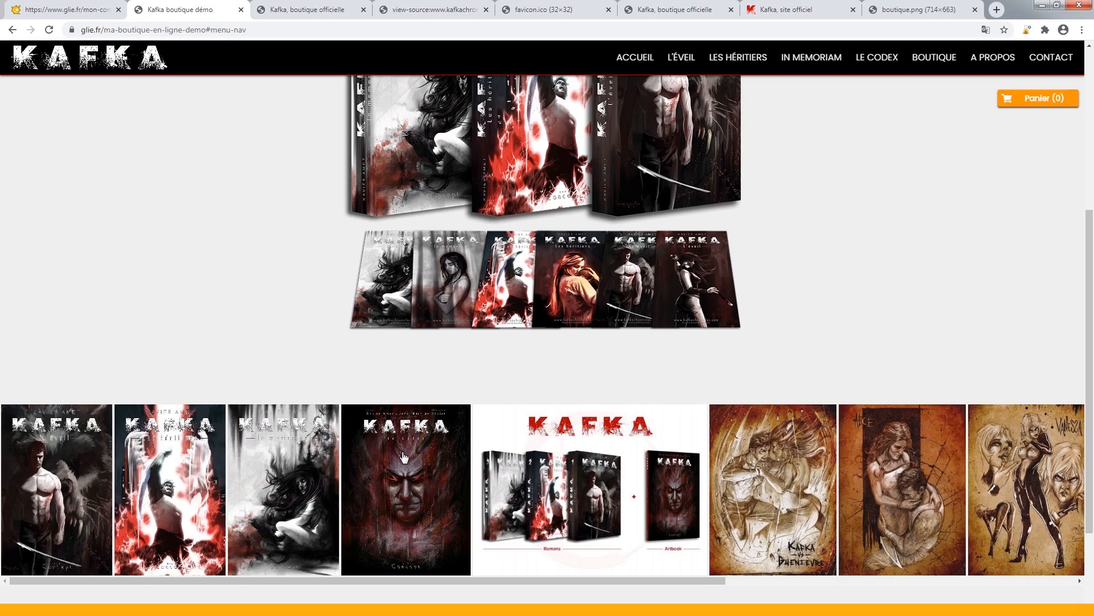
# - Return to the Glie seller account and set the demo shop page's display type to Liste in the options configuration
pyautogui.click(84, 5)
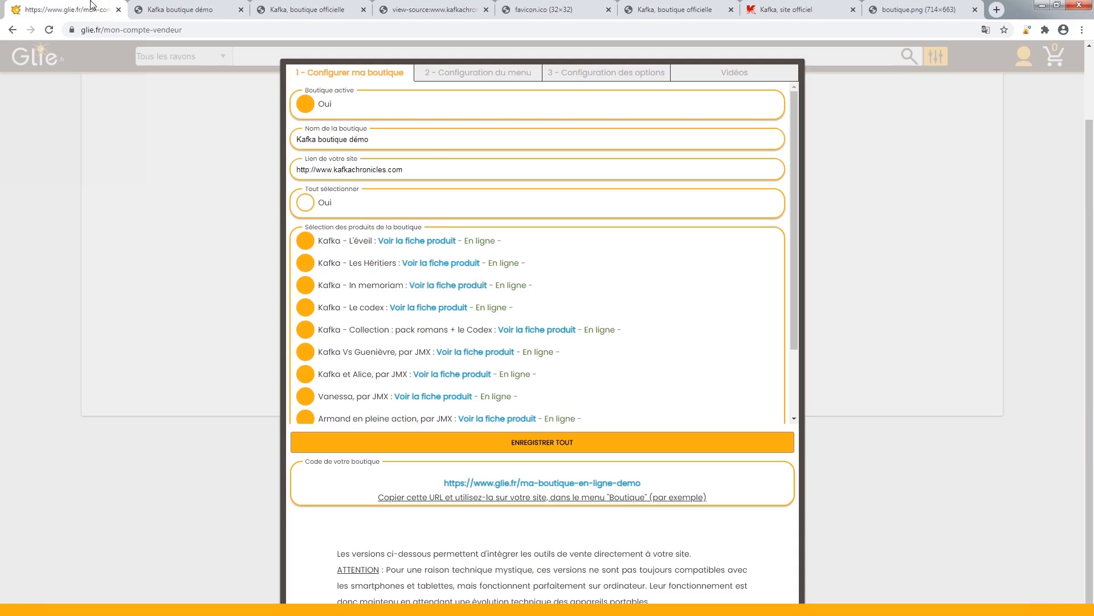
pyautogui.click(576, 79)
pyautogui.scroll(-3, 452, 256)
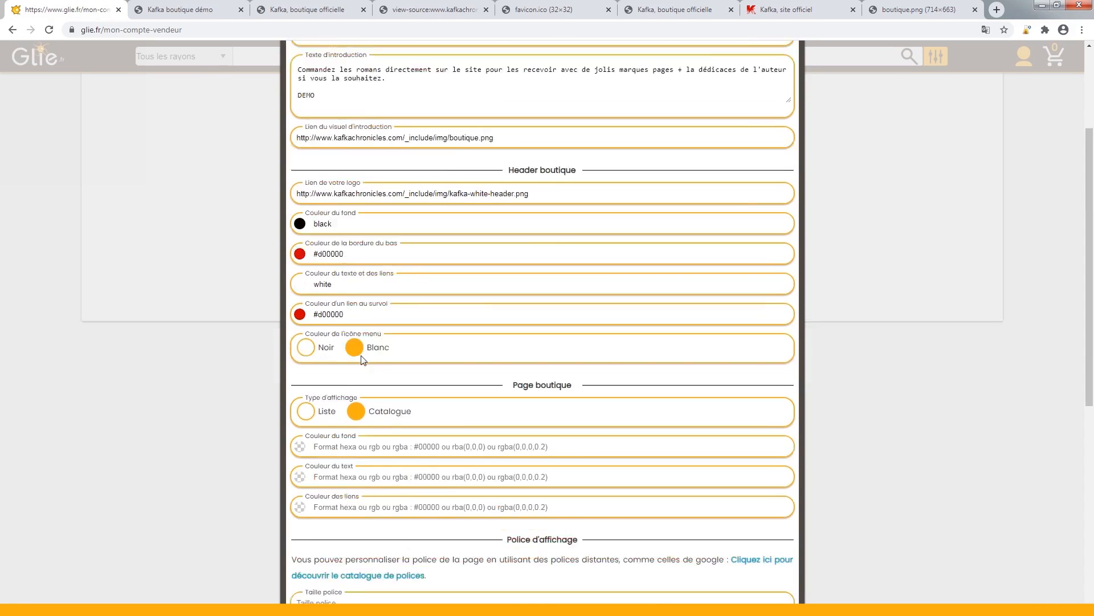
pyautogui.click(306, 335)
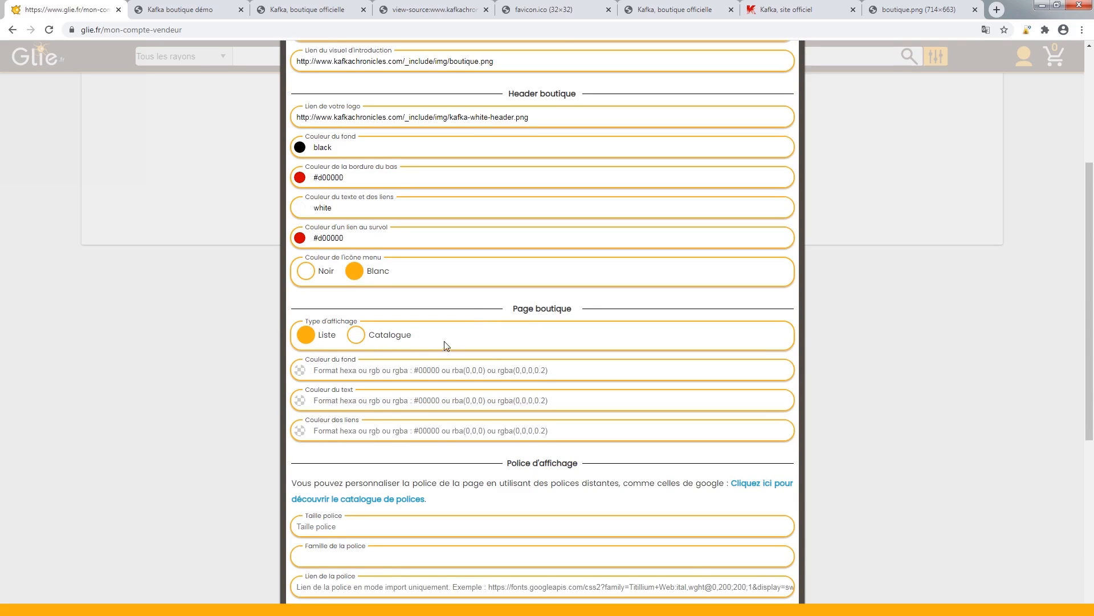
# - Set the shop page's background colour to light cyan #6effee
pyautogui.scroll(-1, 439, 346)
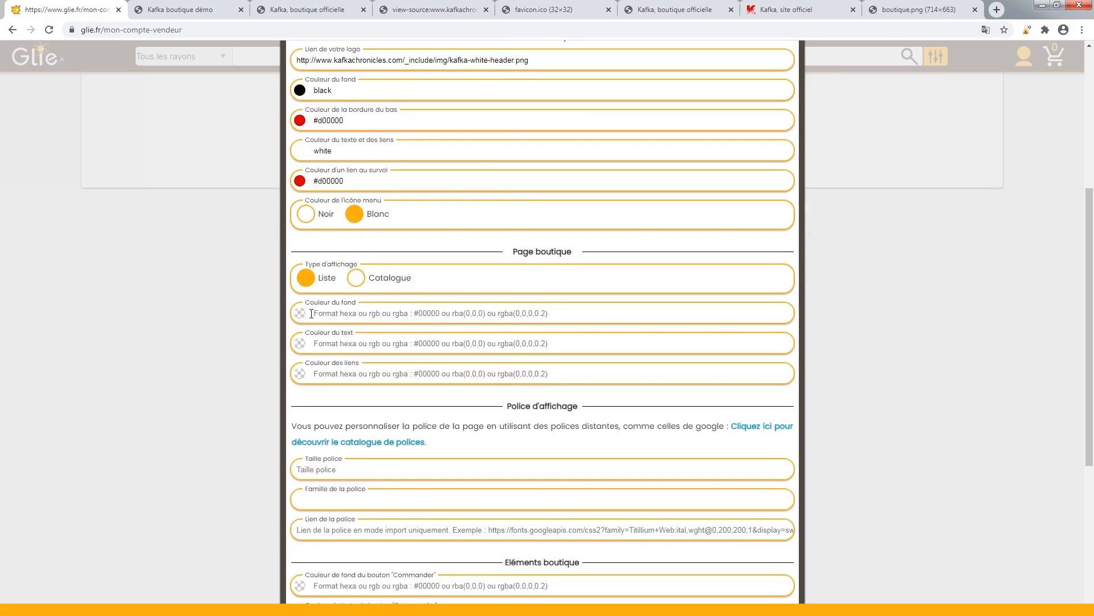
pyautogui.click(323, 311)
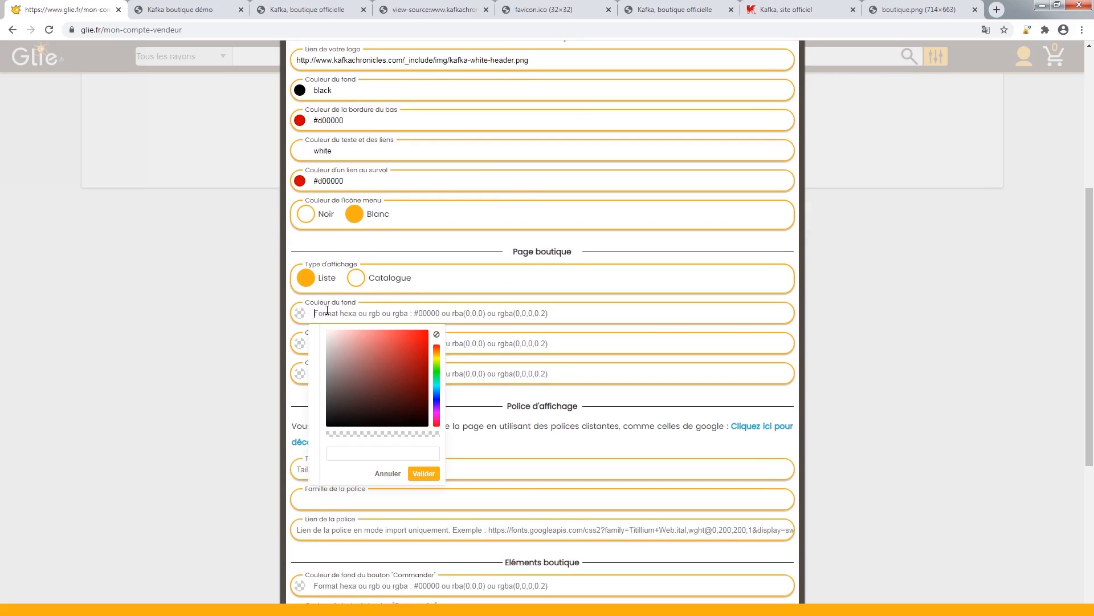
pyautogui.click(437, 358)
pyautogui.click(384, 330)
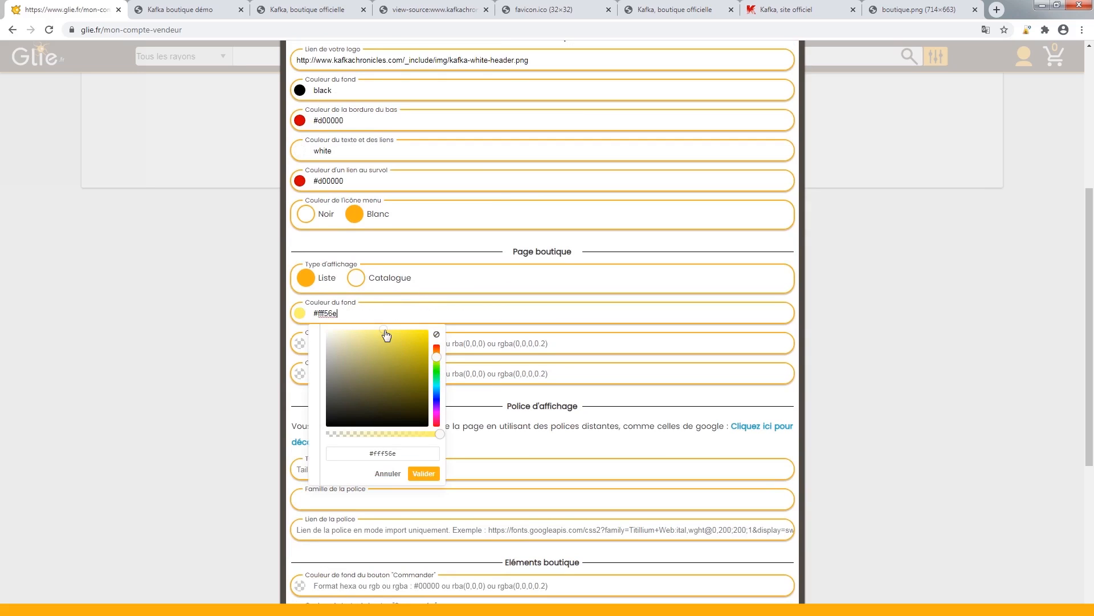
pyautogui.click(437, 388)
pyautogui.click(437, 390)
pyautogui.click(424, 474)
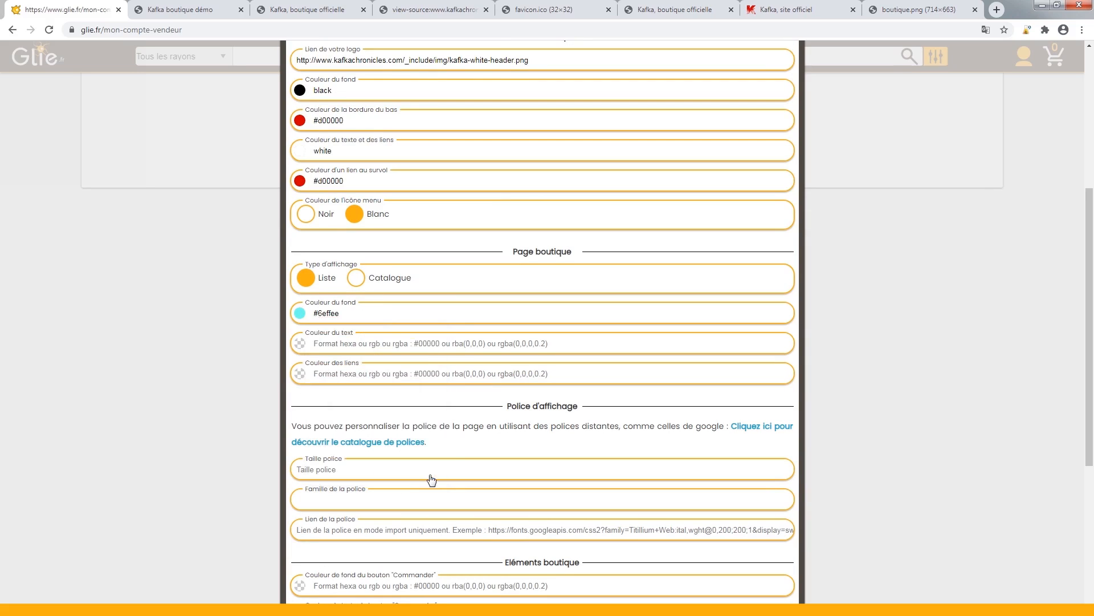
# - Set the shop page's text colour to red #ff0808
pyautogui.click(323, 345)
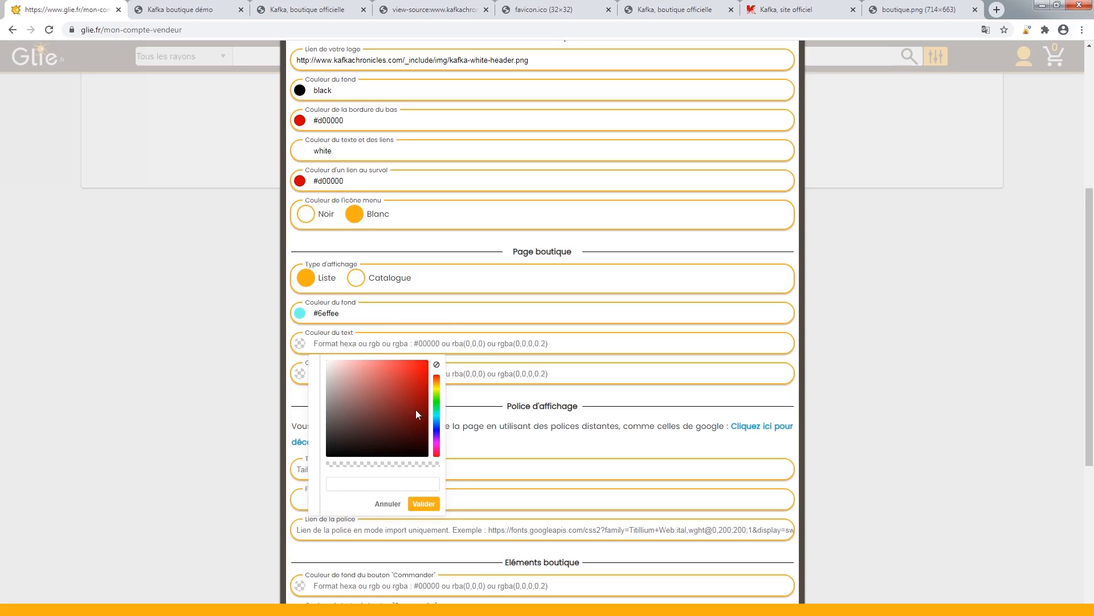
pyautogui.click(424, 360)
pyautogui.click(424, 504)
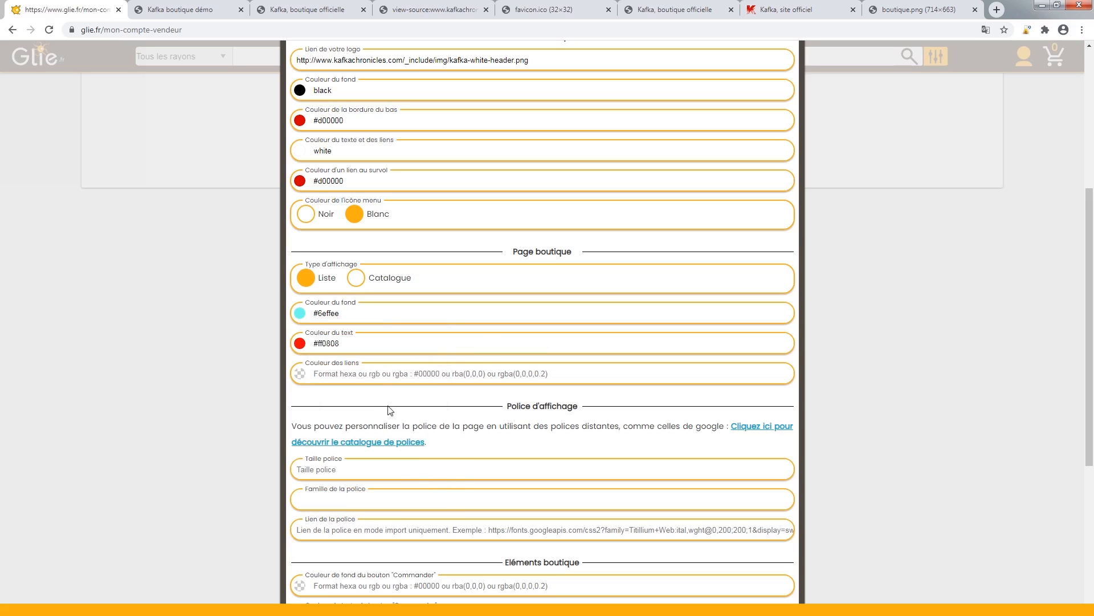
# - Set the shop page's link colour to blue #2e2df7
pyautogui.click(362, 373)
pyautogui.click(437, 471)
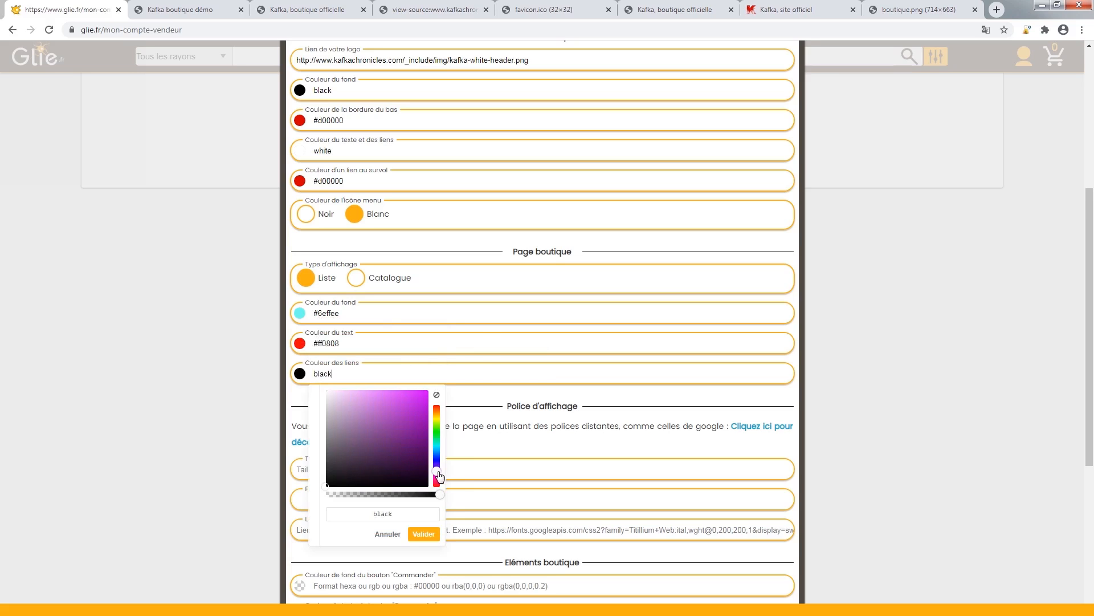
pyautogui.moveTo(437, 473); pyautogui.dragTo(437, 459)
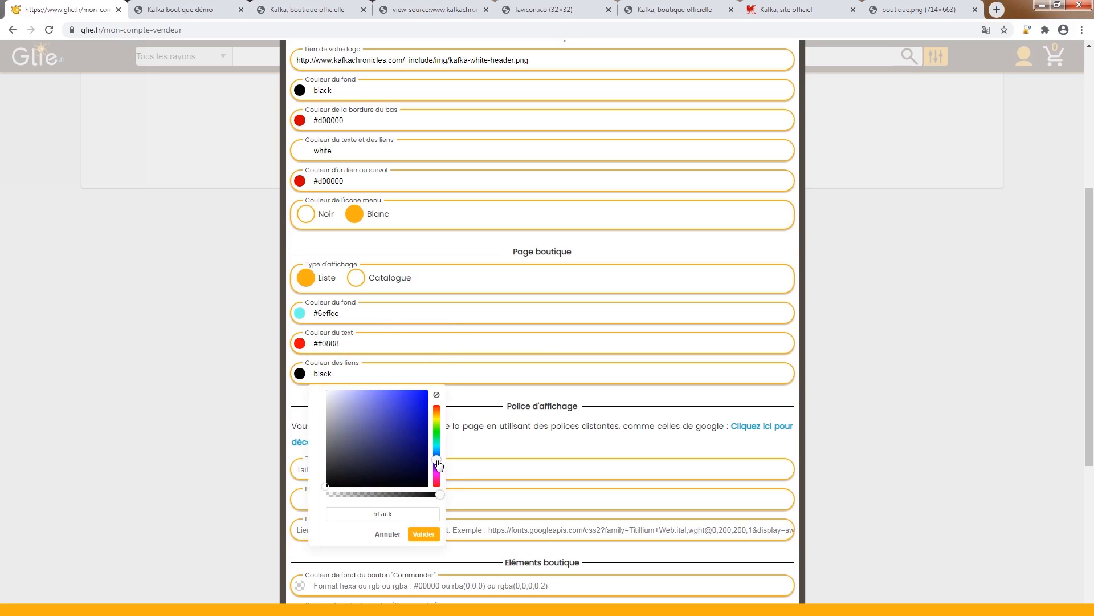
pyautogui.moveTo(404, 418); pyautogui.dragTo(409, 395)
pyautogui.click(424, 533)
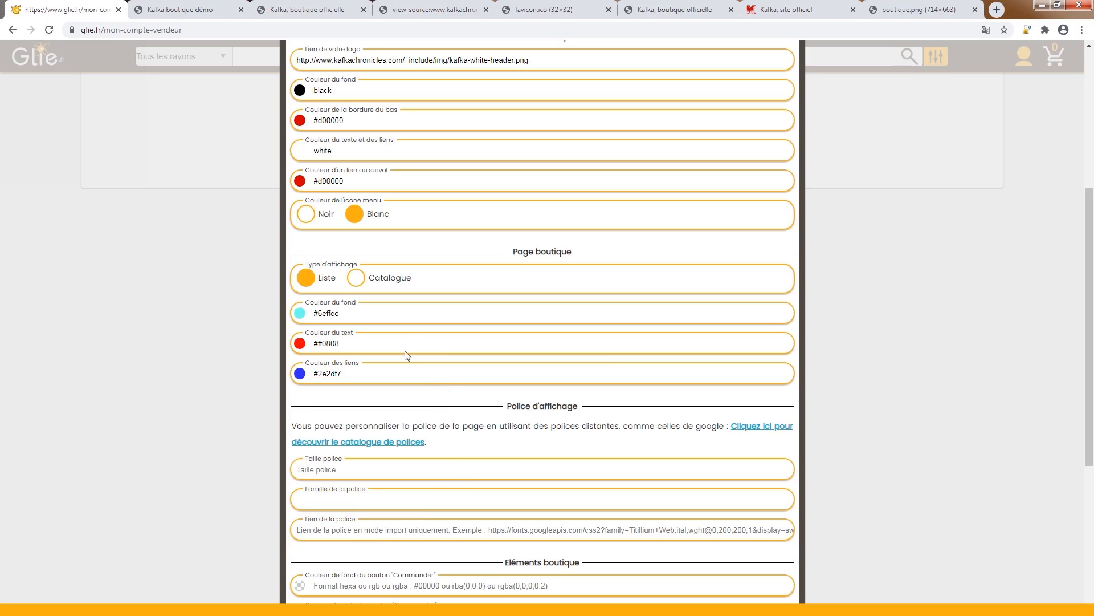
# - Save the shop settings, then reload the demo shop page and review its product list layout and colours
pyautogui.scroll(-7, 524, 452)
pyautogui.click(511, 393)
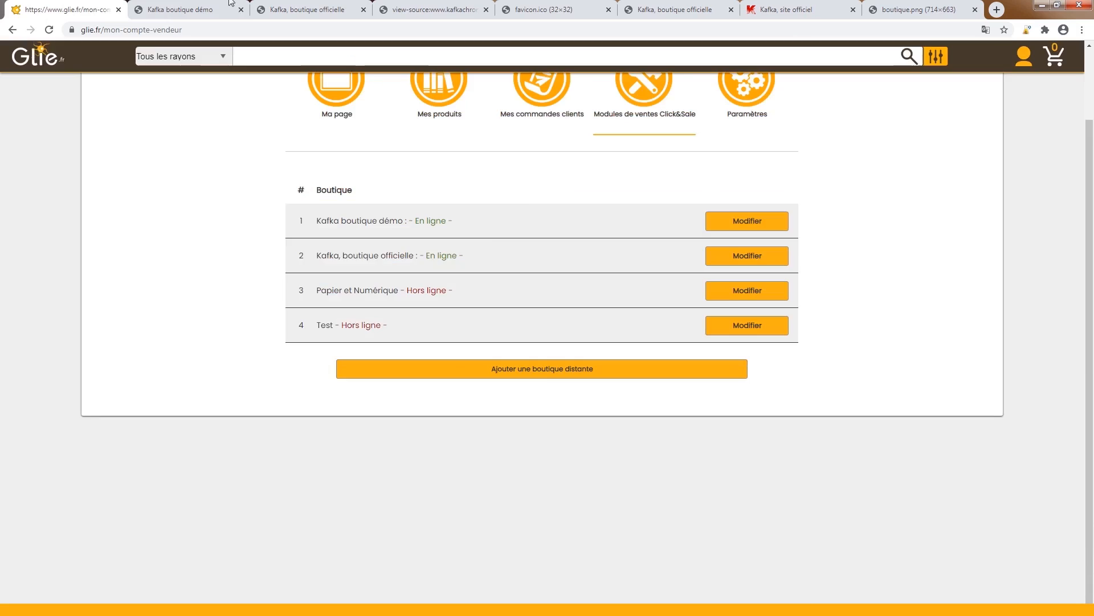
pyautogui.click(194, 7)
pyautogui.press('F5')
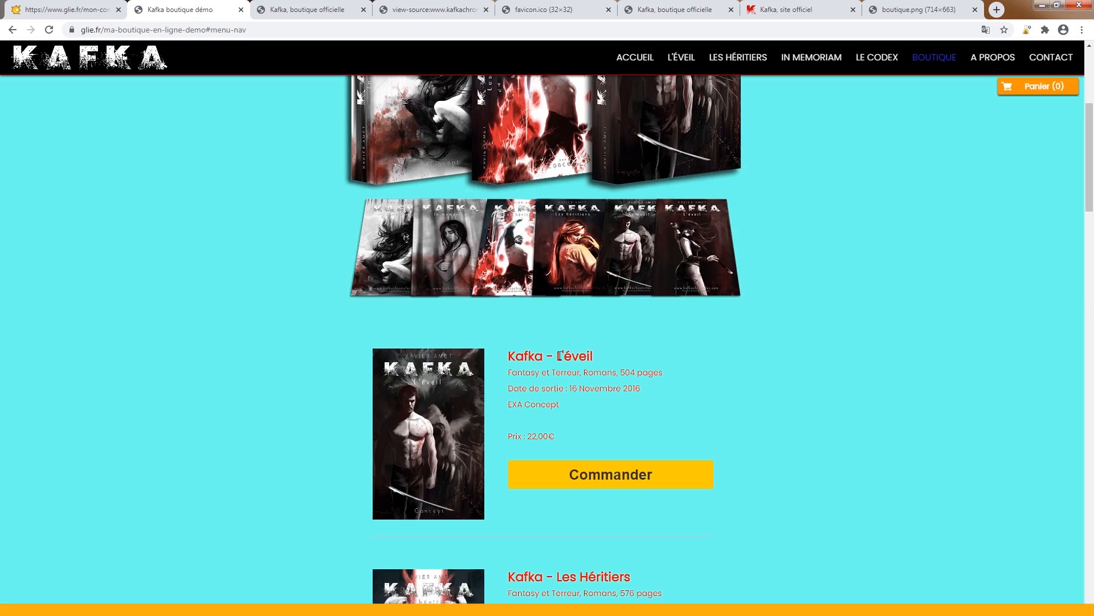
pyautogui.scroll(-12, 557, 401)
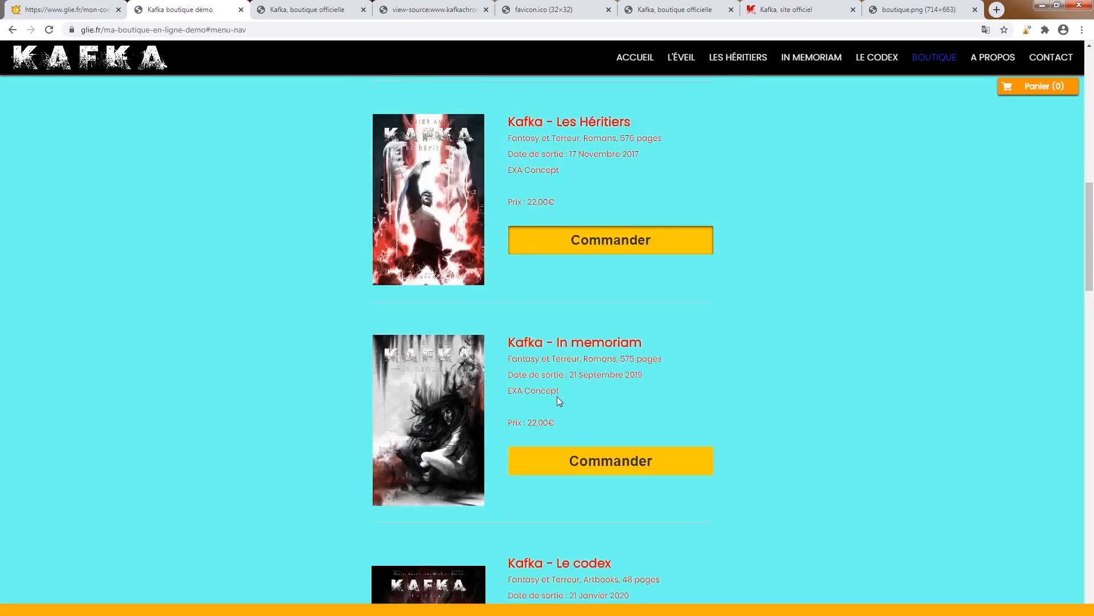
pyautogui.scroll(-7, 557, 400)
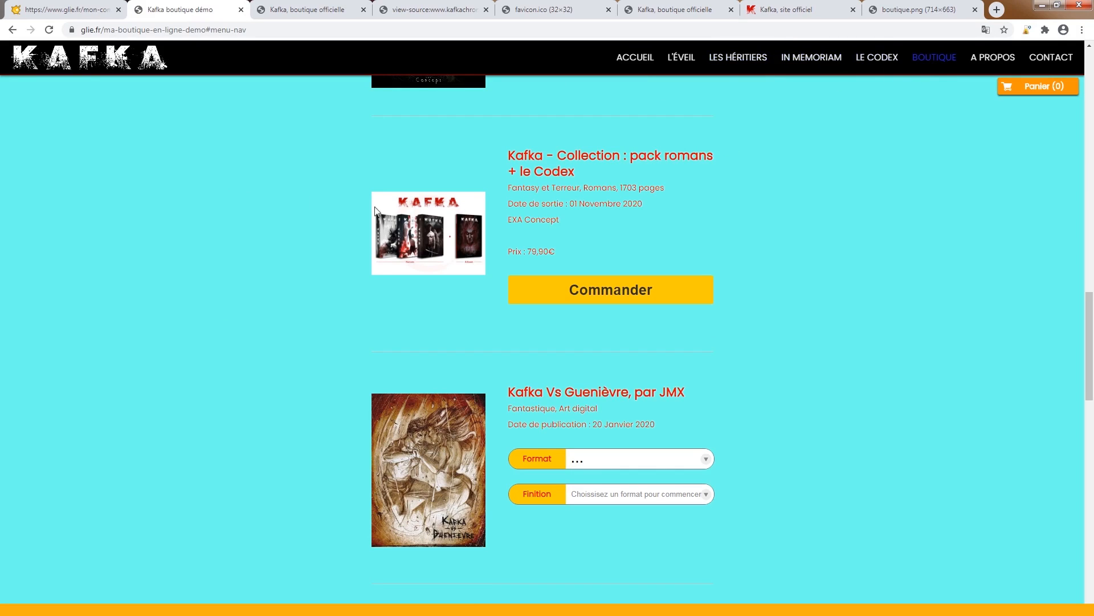
# - Reopen the display options of Kafka boutique démo in the seller account and set the page background colour to #f7f7f7
pyautogui.click(80, 8)
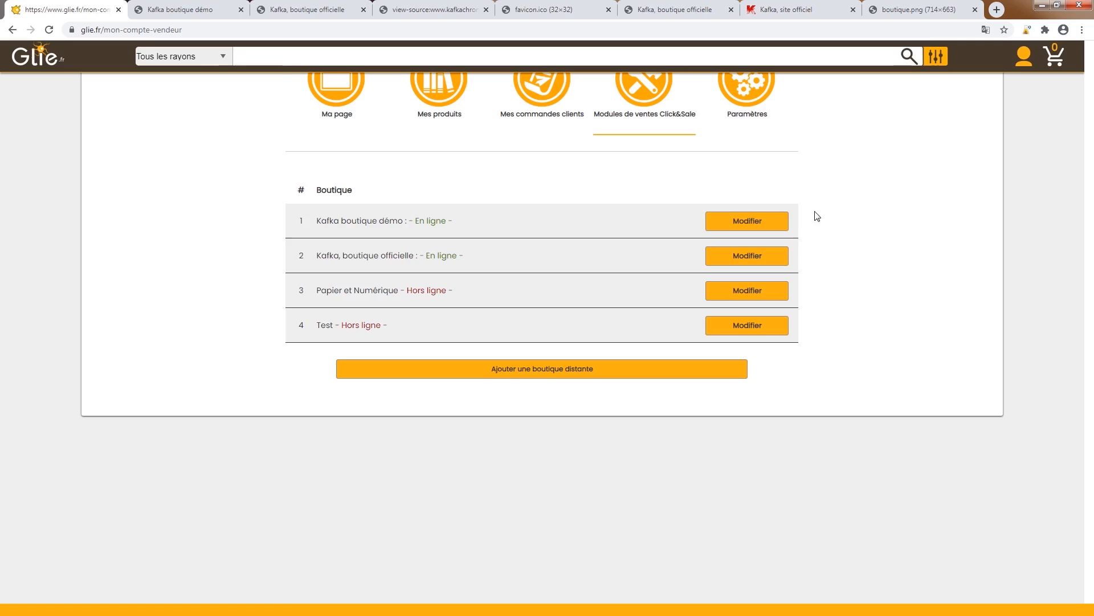
pyautogui.click(786, 221)
pyautogui.click(593, 74)
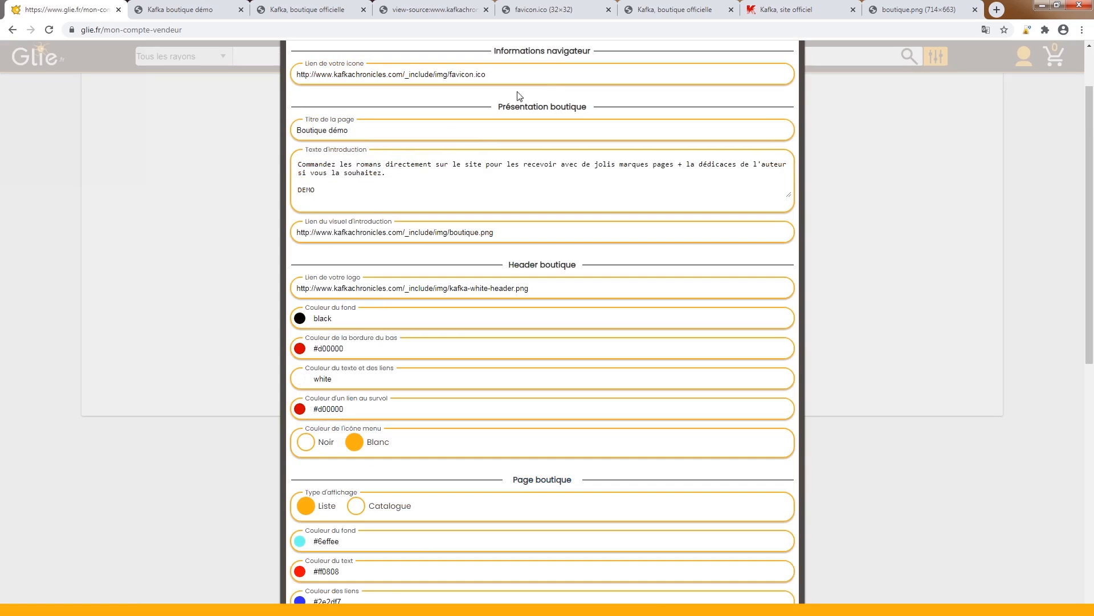
pyautogui.scroll(-3, 387, 262)
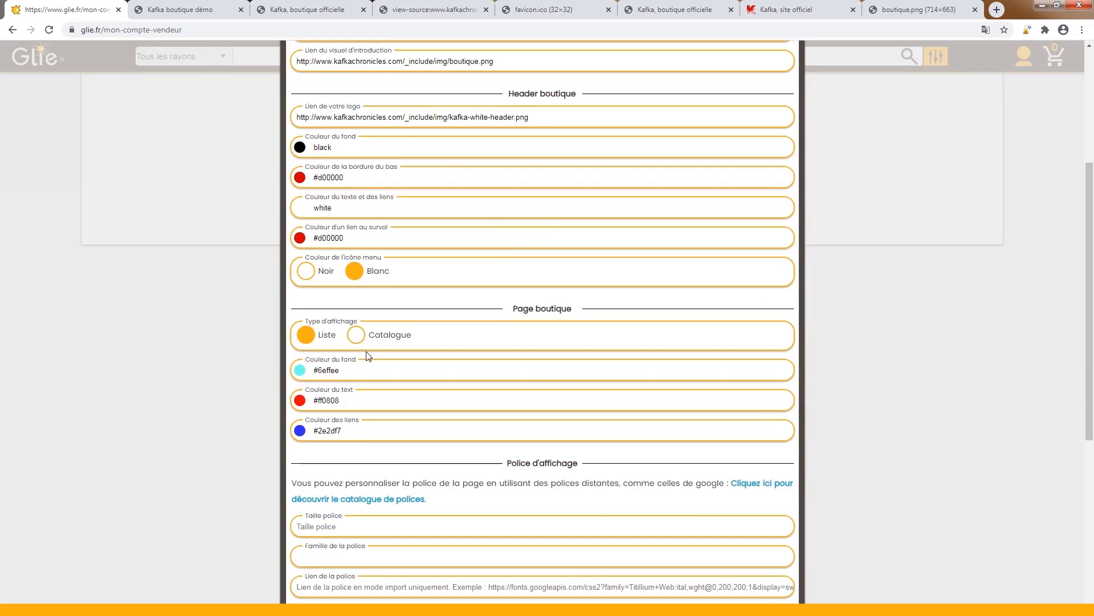
pyautogui.click(322, 369)
pyautogui.moveTo(362, 398); pyautogui.dragTo(339, 390)
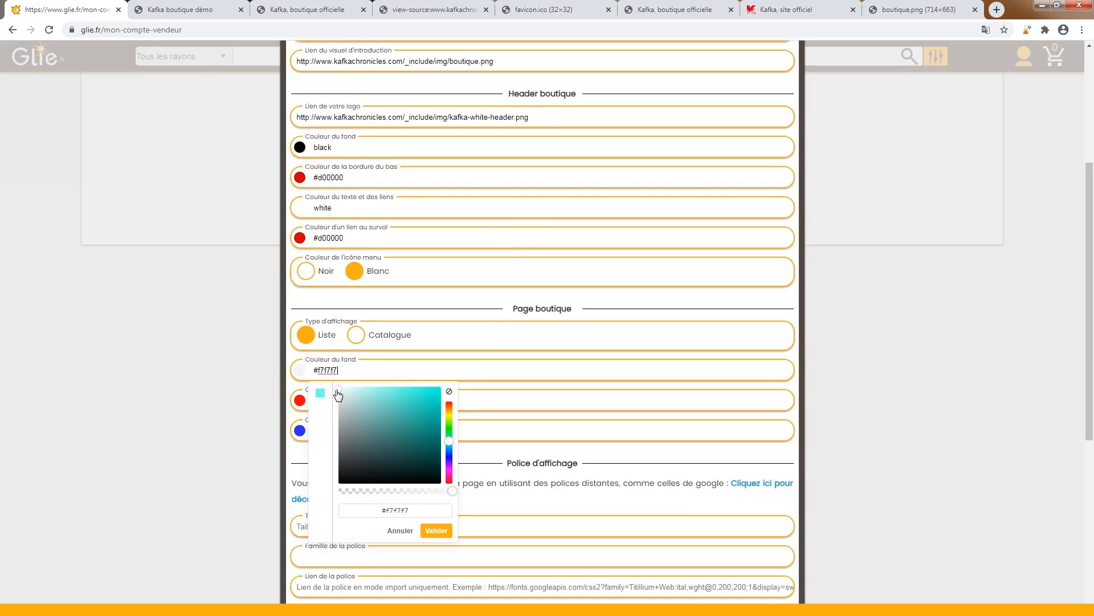
pyautogui.click(350, 365)
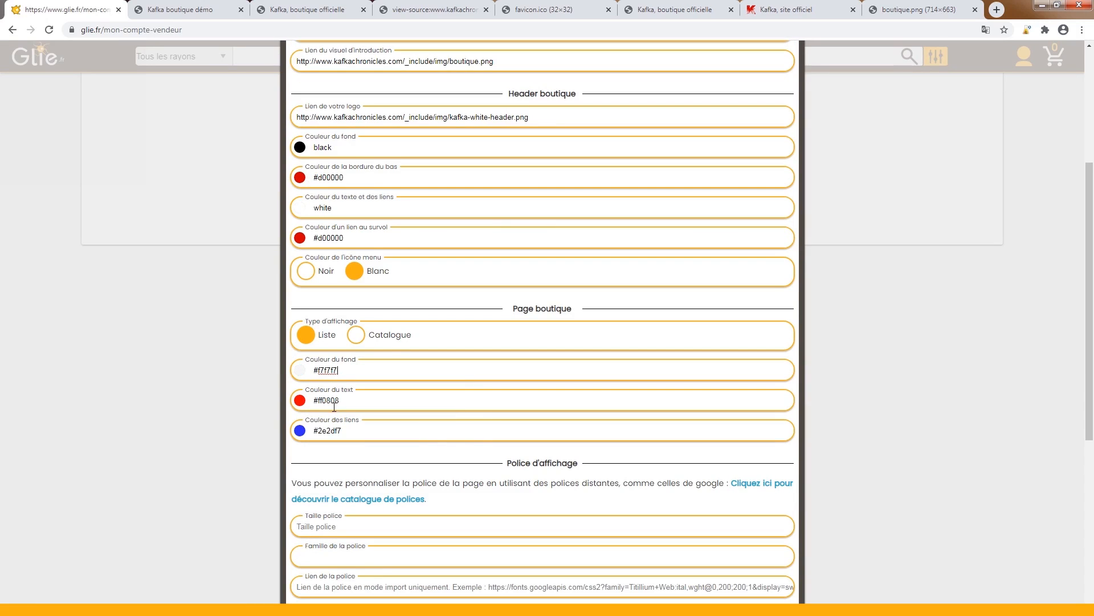
# - Set the shop page's text colour to black
pyautogui.click(333, 397)
pyautogui.hotkey('ctrl', 'a')
pyautogui.write('black')
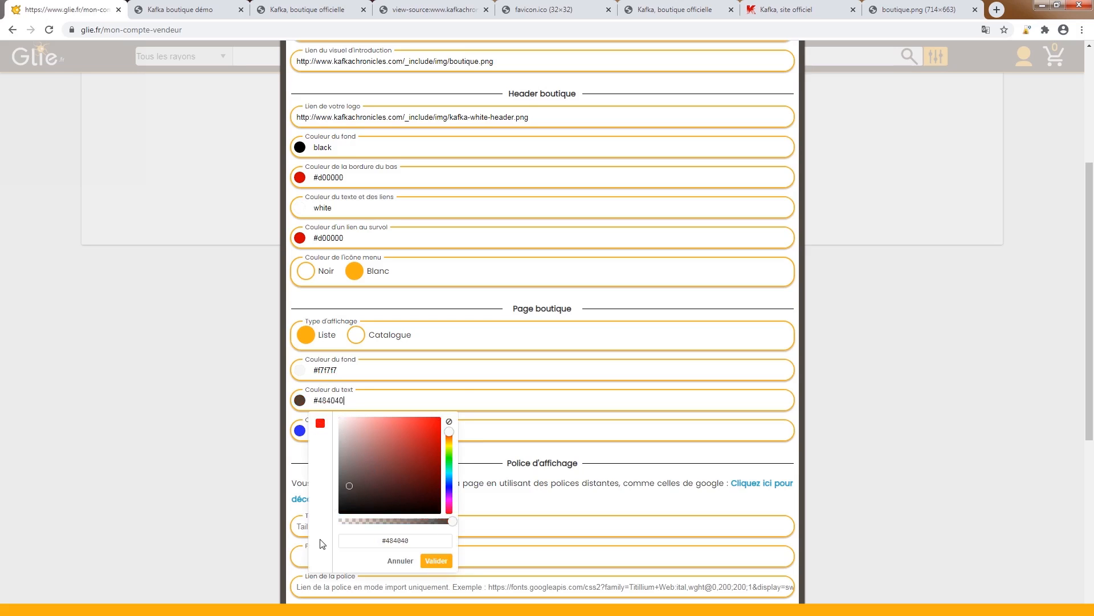
pyautogui.click(435, 559)
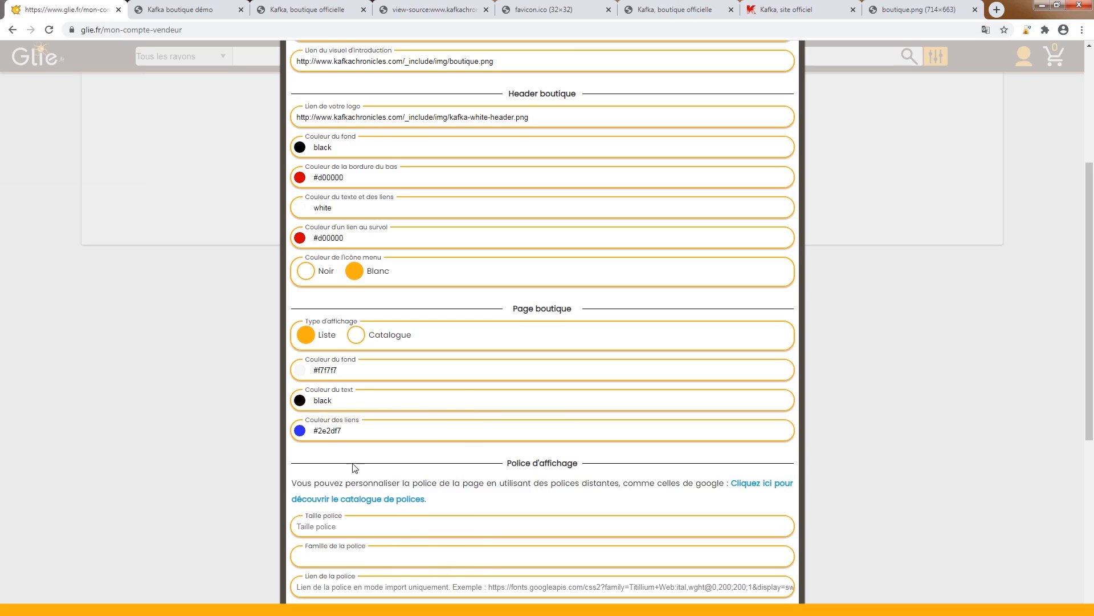
# - Set the shop page's link colour to #d00000, the same value as the header's link hover colour
pyautogui.click(348, 432)
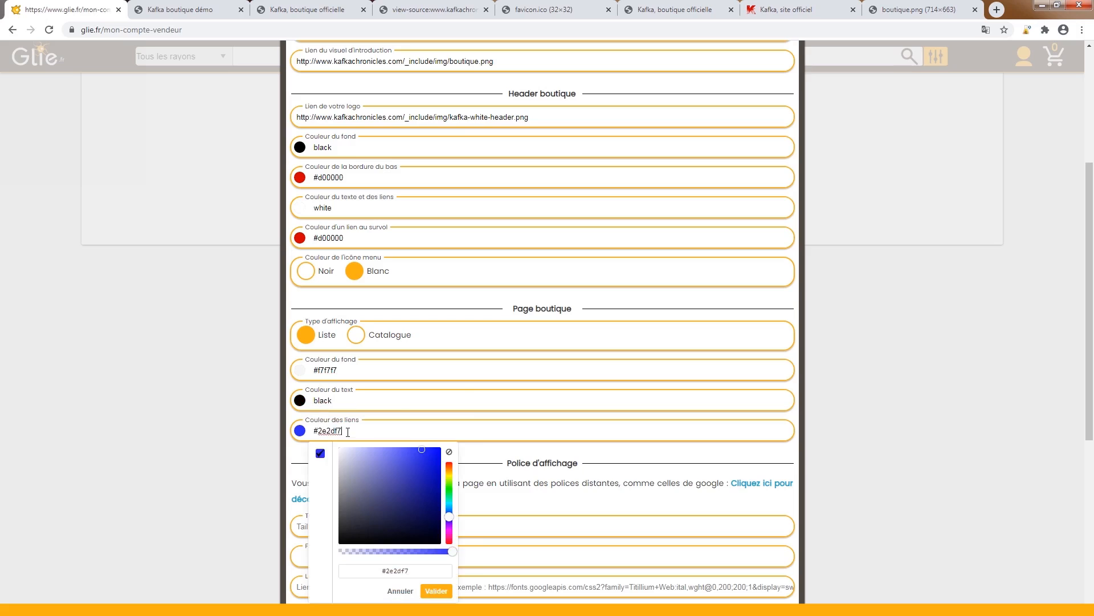
pyautogui.click(370, 241)
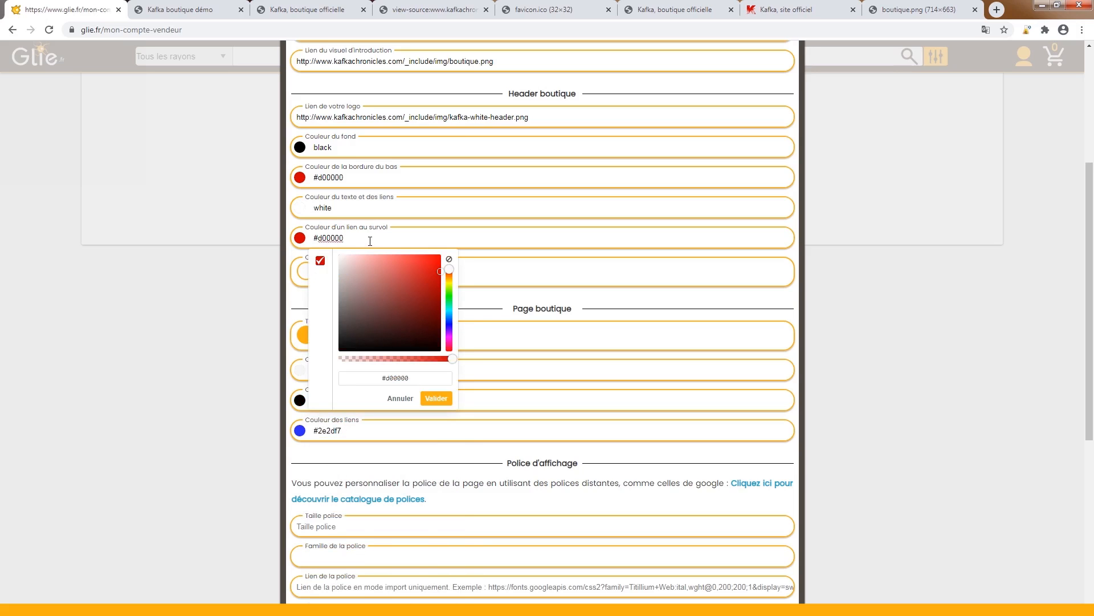
pyautogui.click(358, 438)
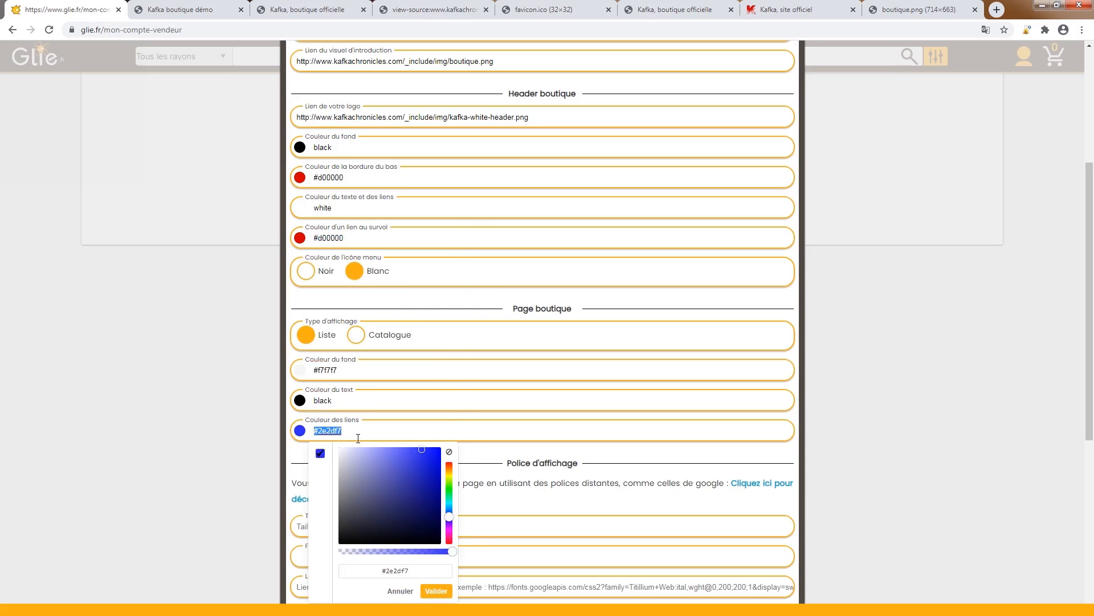
pyautogui.write('#d00000')
pyautogui.scroll(-2, 358, 437)
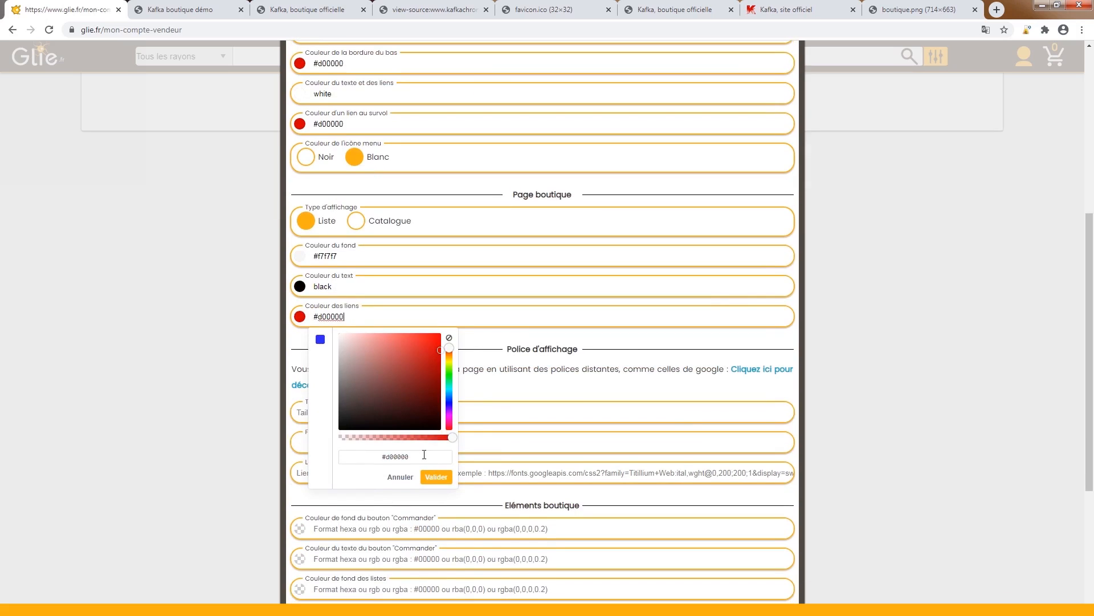
pyautogui.click(446, 478)
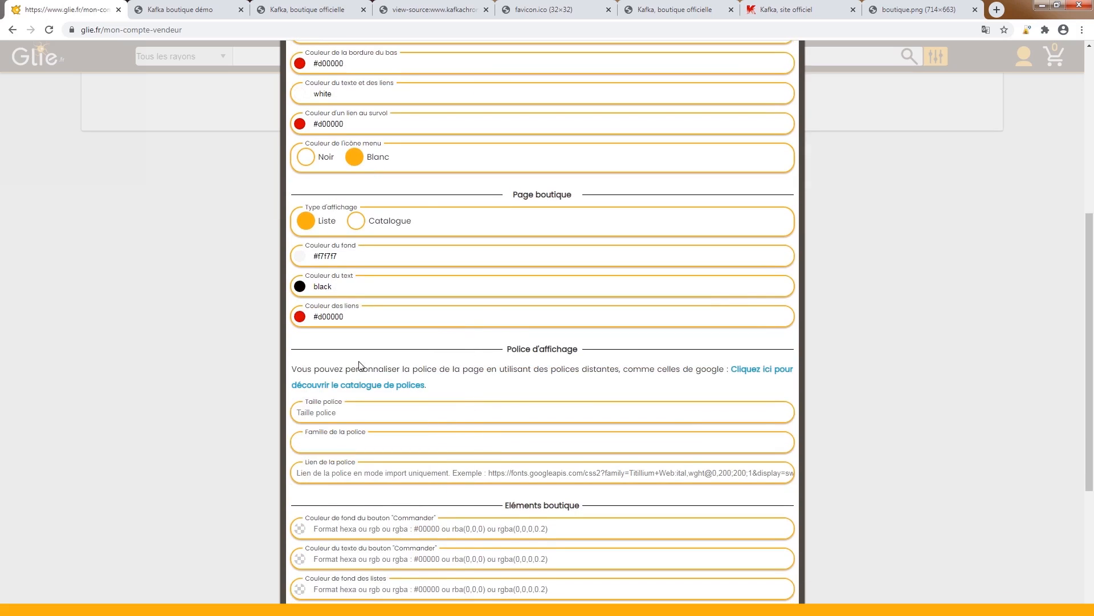
pyautogui.click(363, 317)
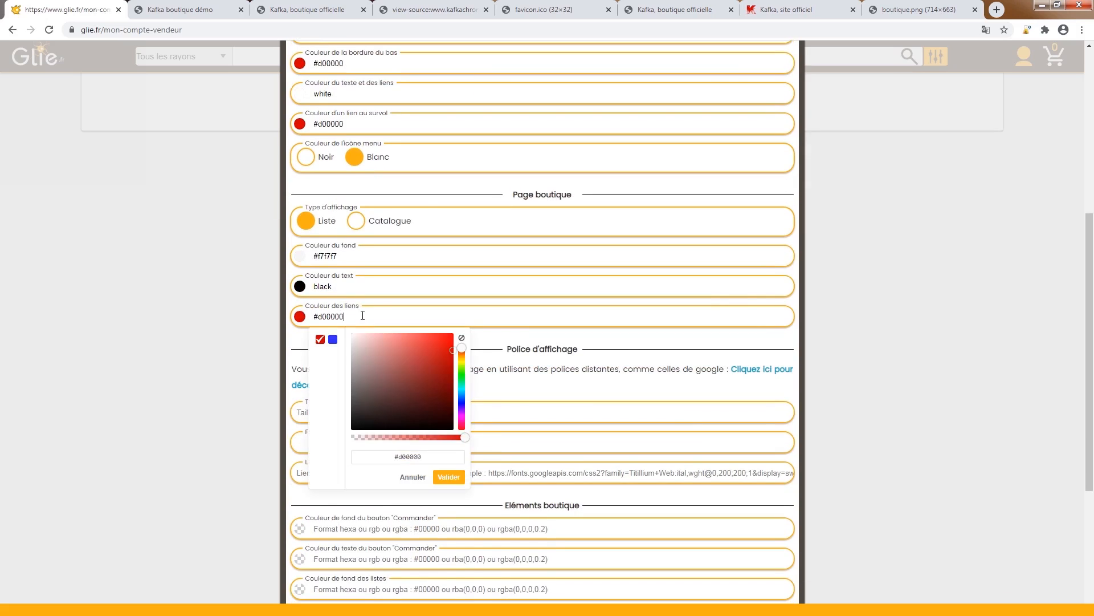
pyautogui.click(473, 333)
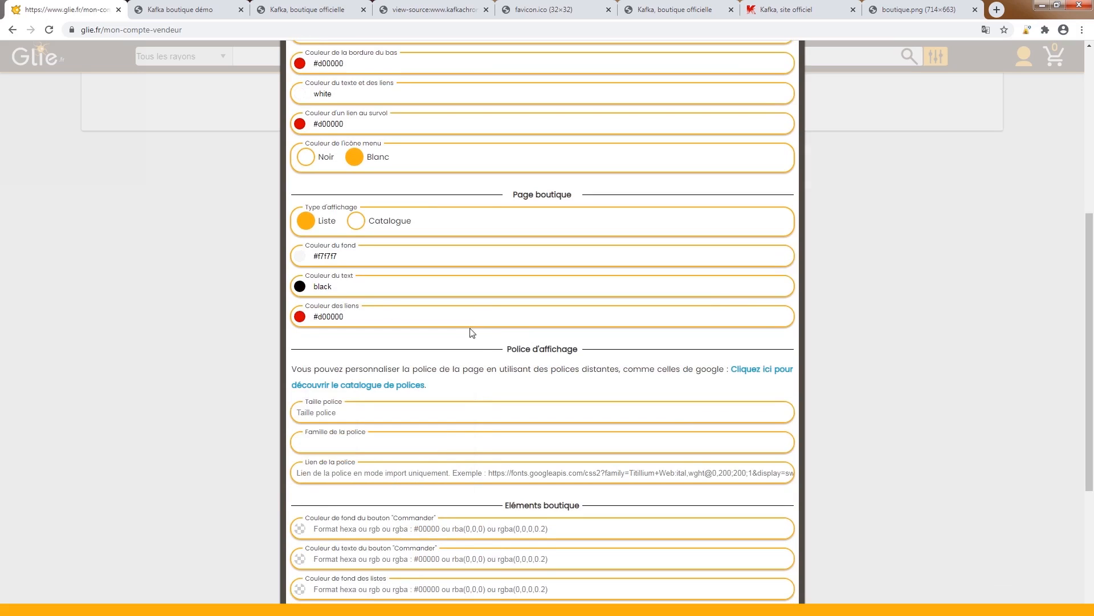
pyautogui.click(371, 316)
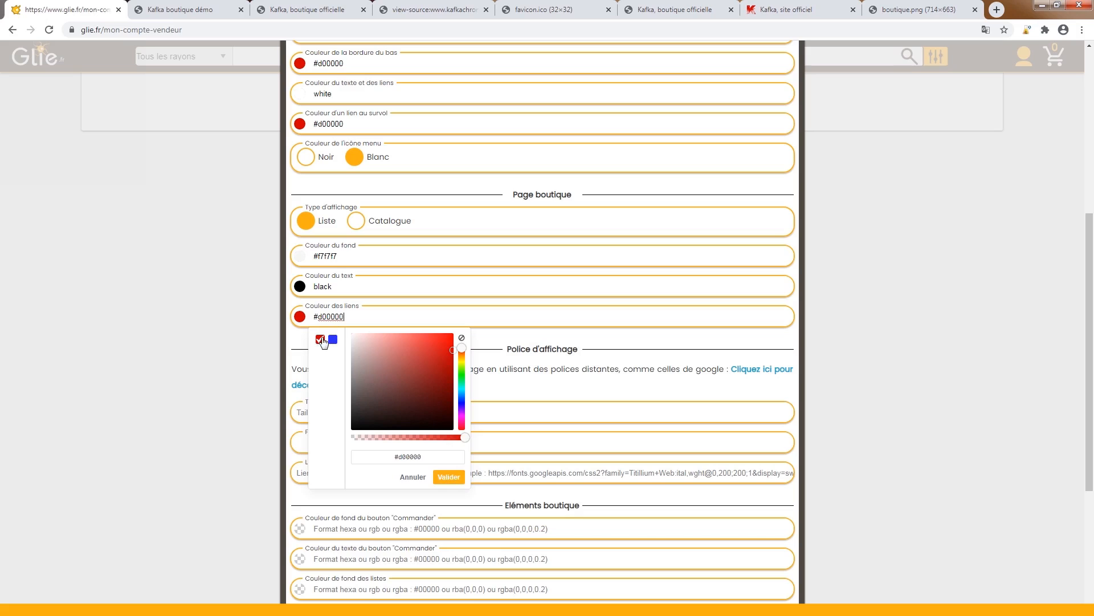
pyautogui.click(358, 124)
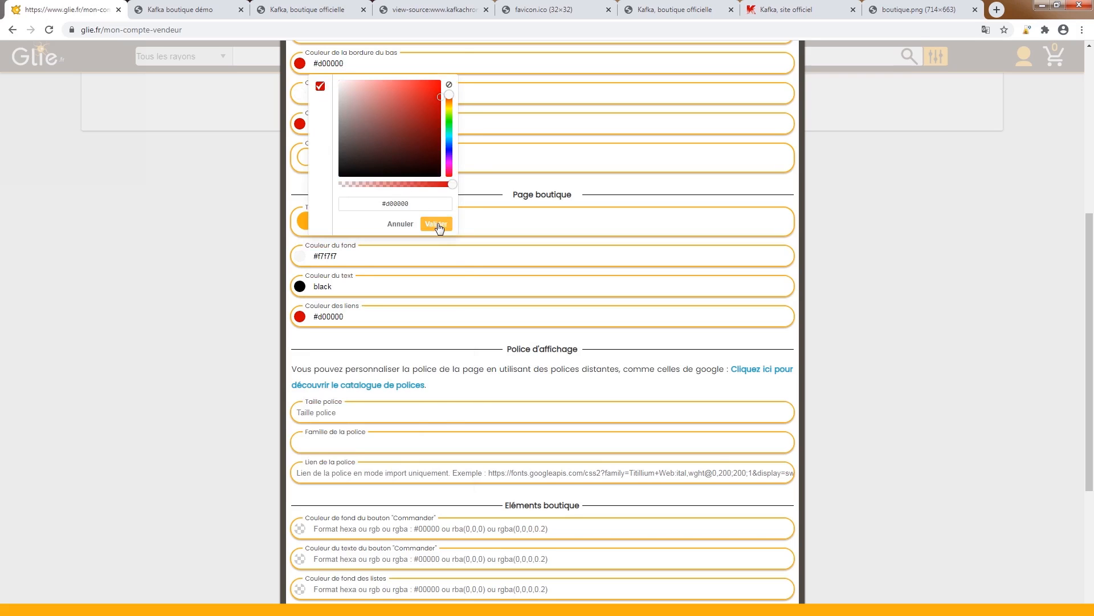
pyautogui.click(436, 223)
# - Open the Google Fonts catalogue linked in the display font section in a separate tab and switch to it
pyautogui.scroll(-2, 367, 350)
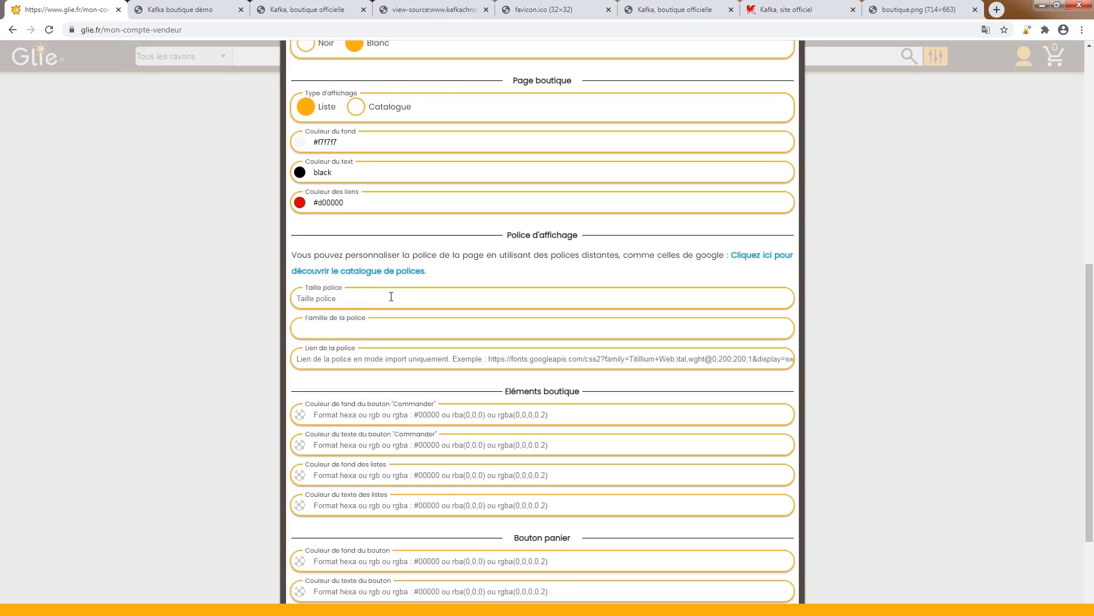
pyautogui.keyDown('ctrl'); pyautogui.click(748, 262); pyautogui.keyUp('ctrl')
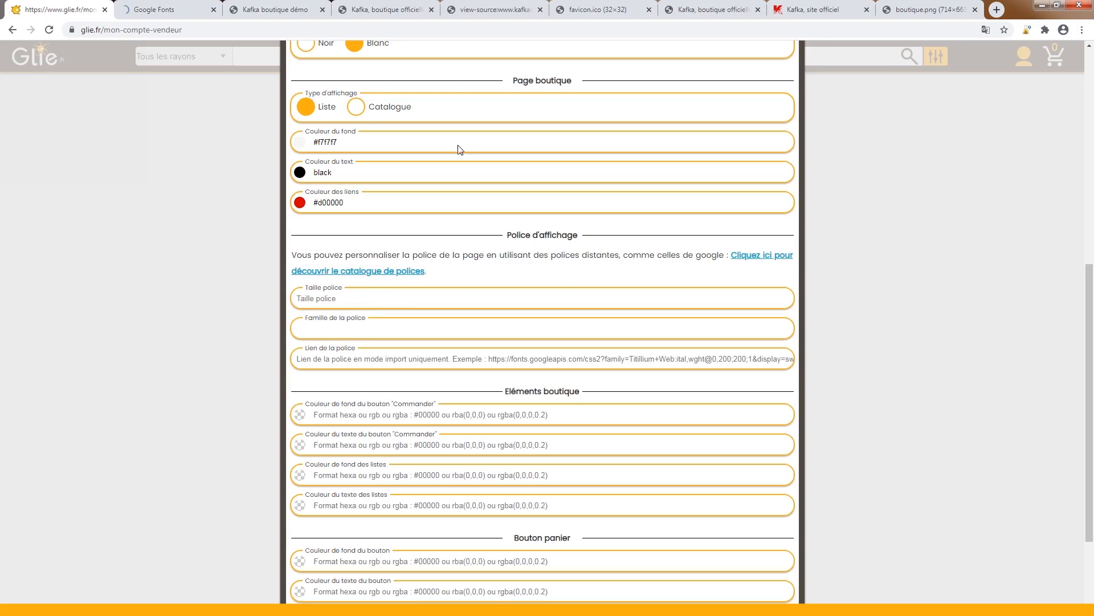
pyautogui.click(168, 11)
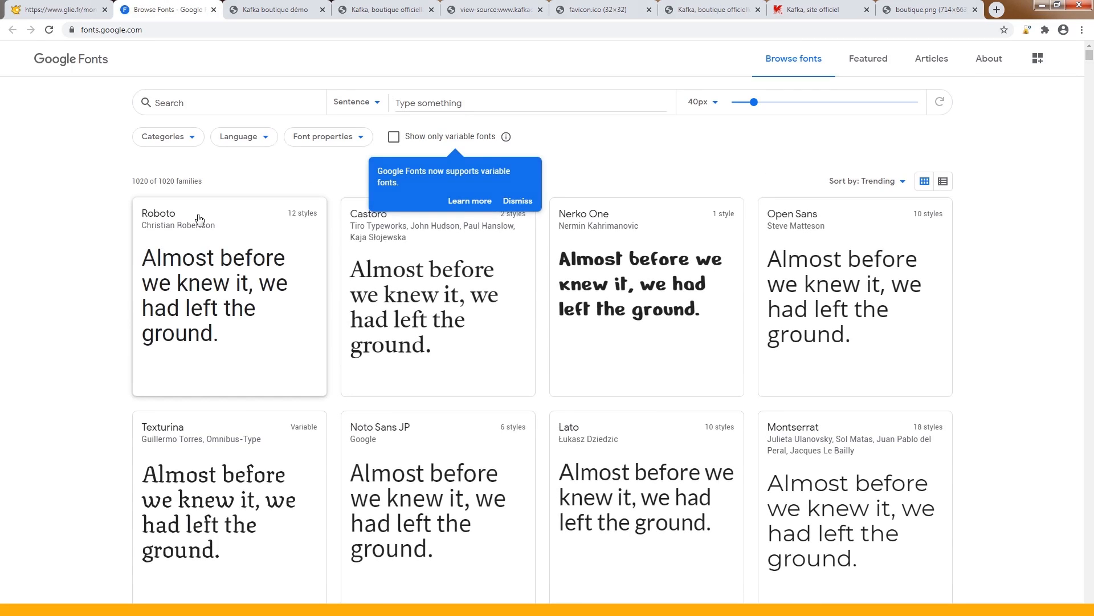
# - Return to the shop's display options in the Glie seller account and set the font size to 12px
pyautogui.click(59, 11)
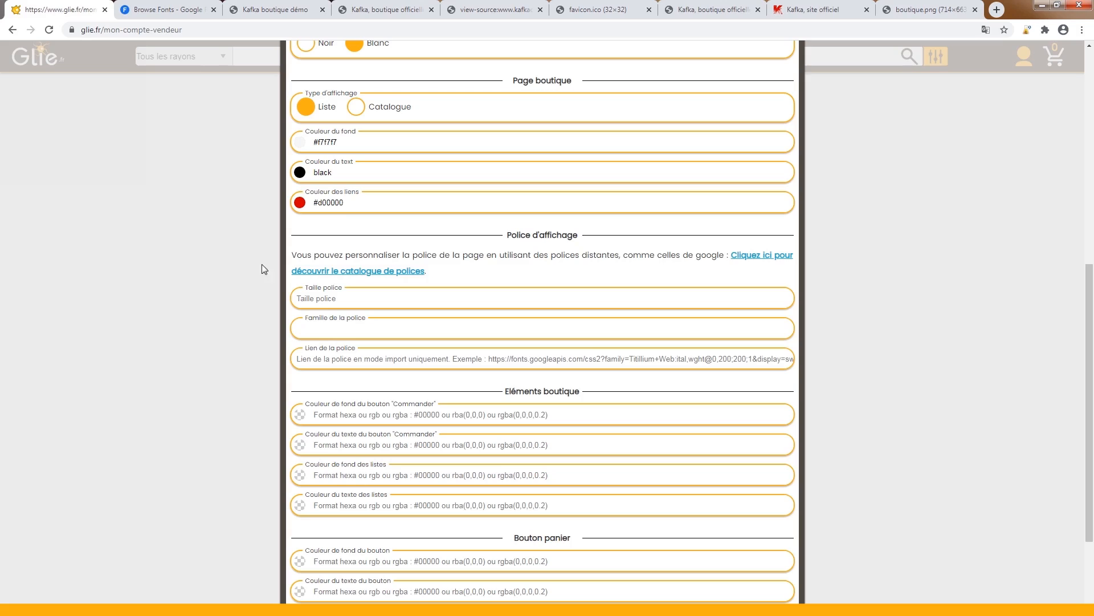
pyautogui.click(360, 299)
pyautogui.write('12')
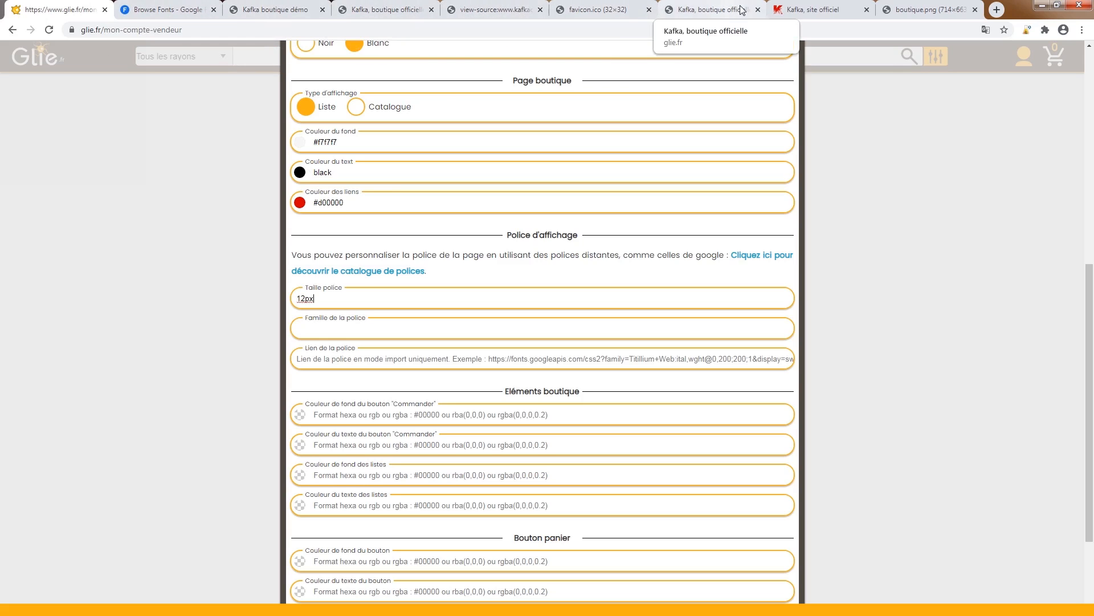
# - Close the favicon.ico and page source browser tabs, leaving the official Kafka shop page in view
pyautogui.click(619, 11)
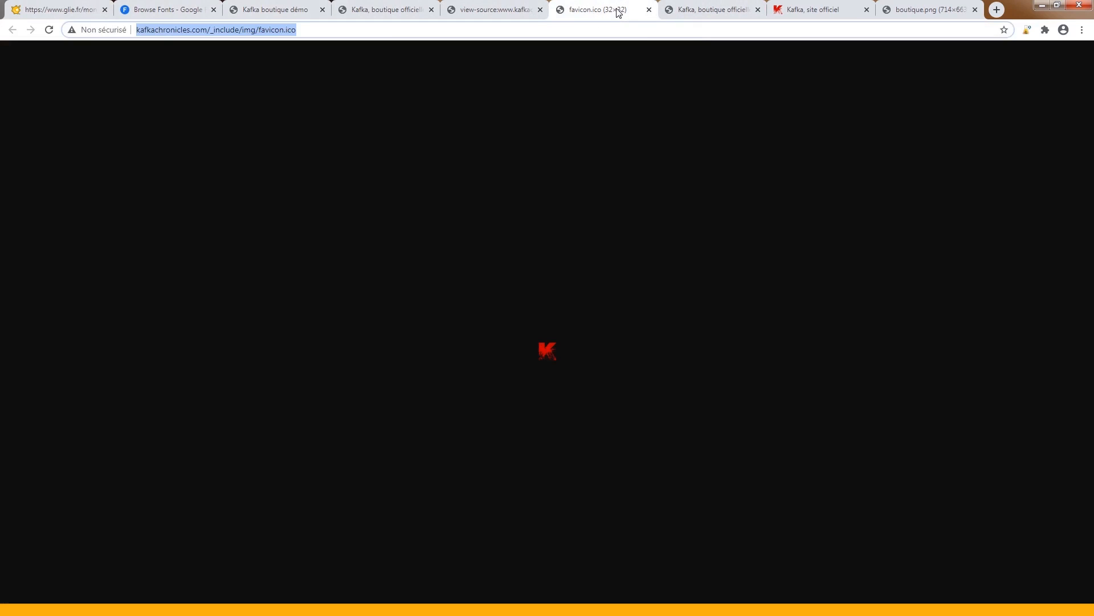
pyautogui.click(649, 10)
pyautogui.click(503, 9)
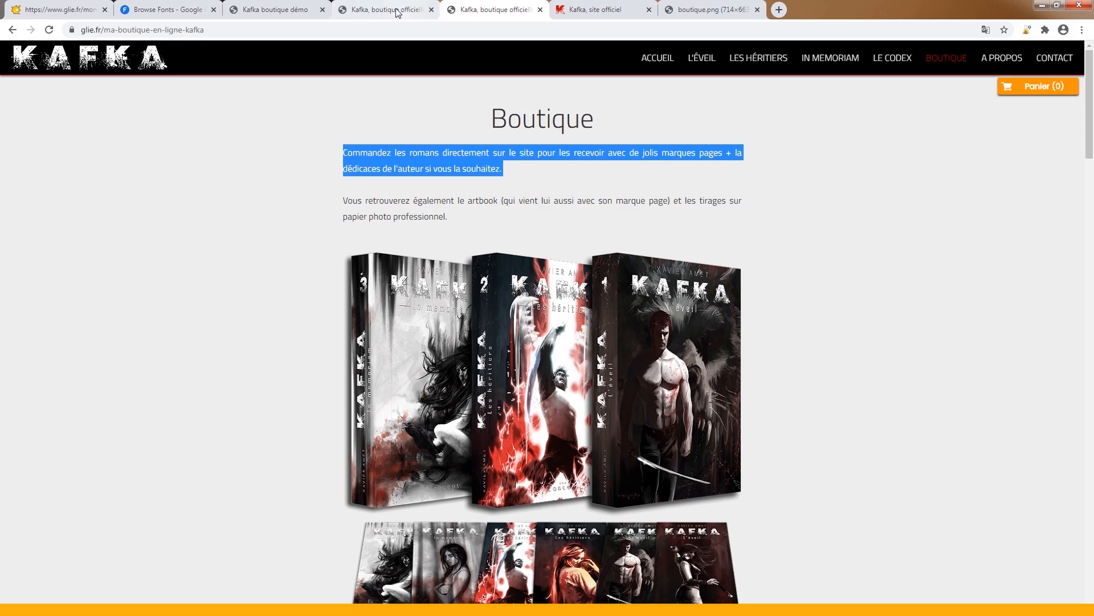
pyautogui.click(540, 10)
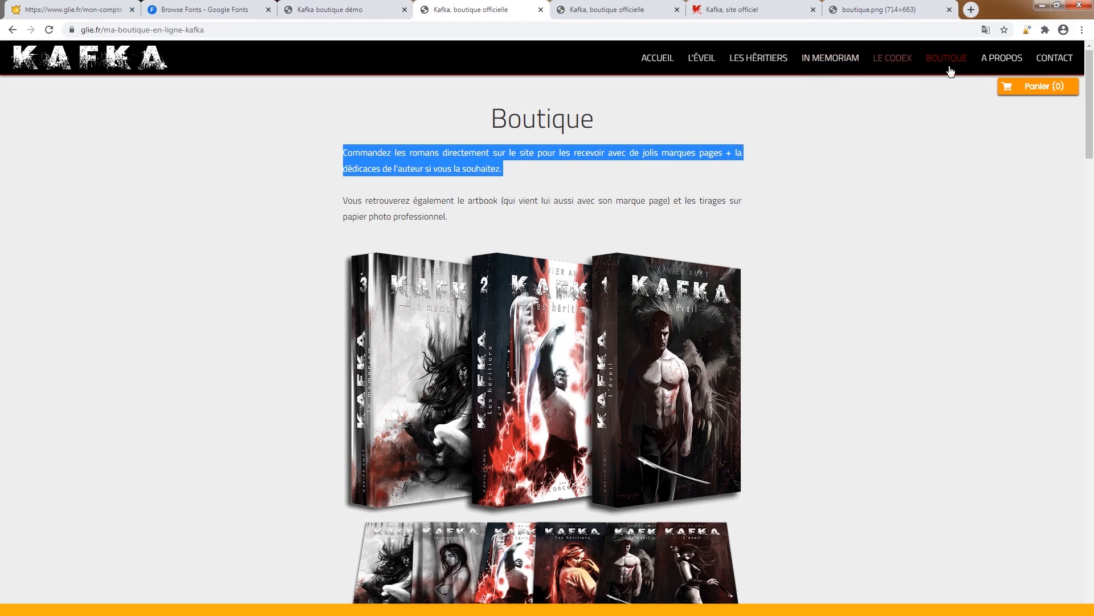
# - Open the Kafka site's A propos page, inspect the "L'auteur" heading and copy the font name Titillium Web from its font-family rule
pyautogui.click(1002, 57)
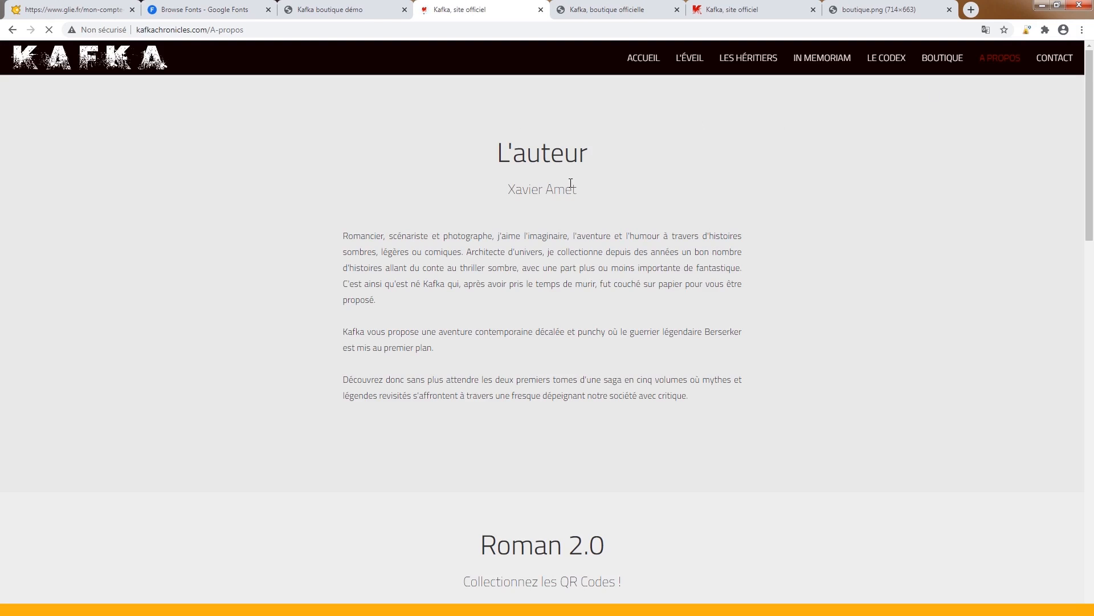
pyautogui.rightClick(535, 155)
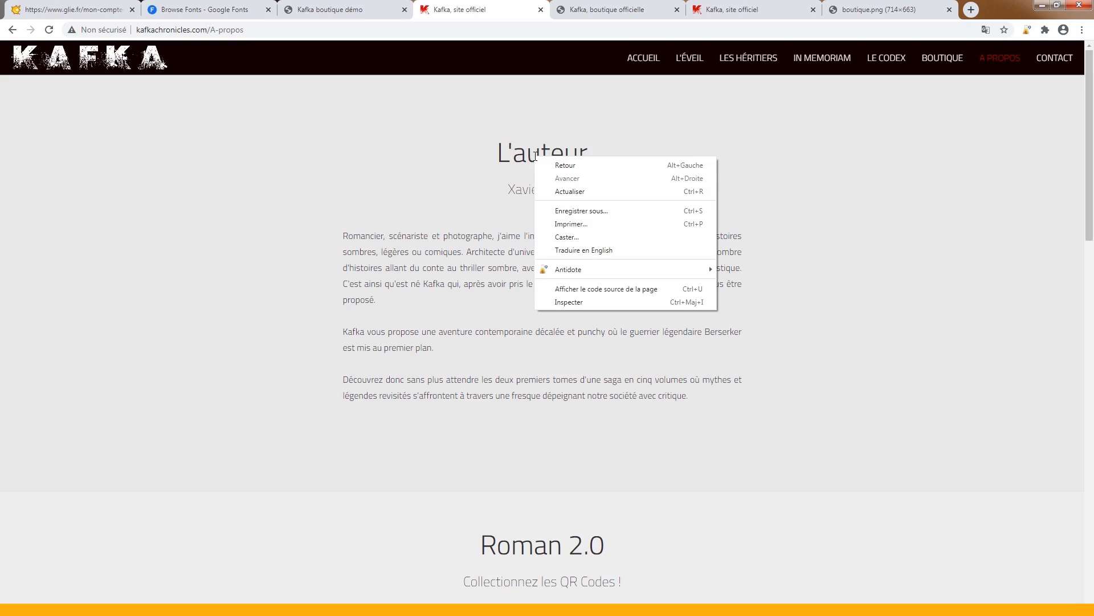
pyautogui.click(562, 303)
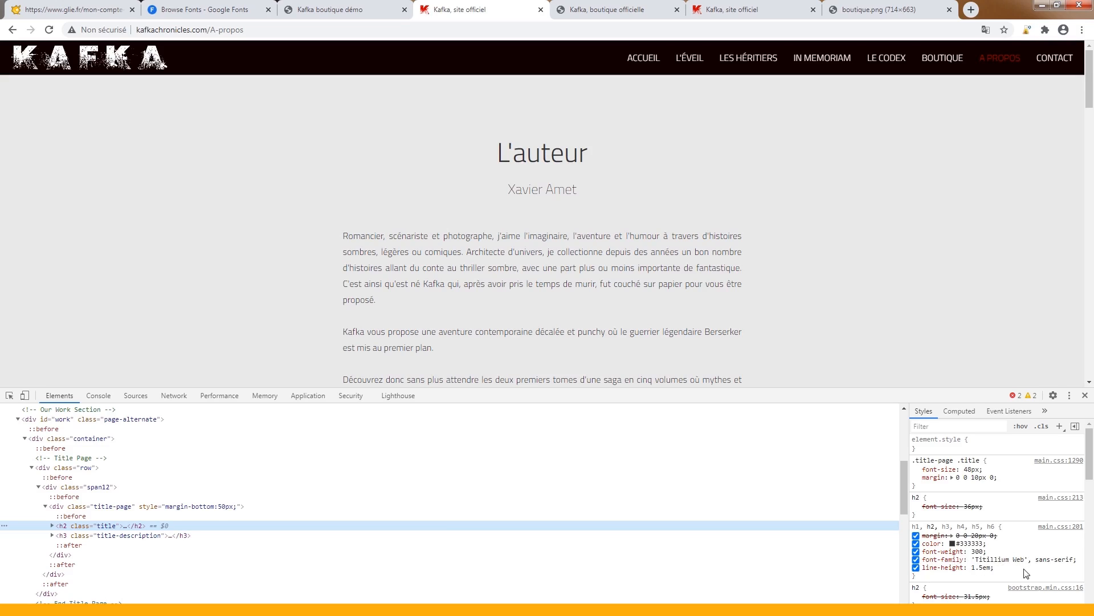
pyautogui.click(999, 559)
pyautogui.click(978, 559)
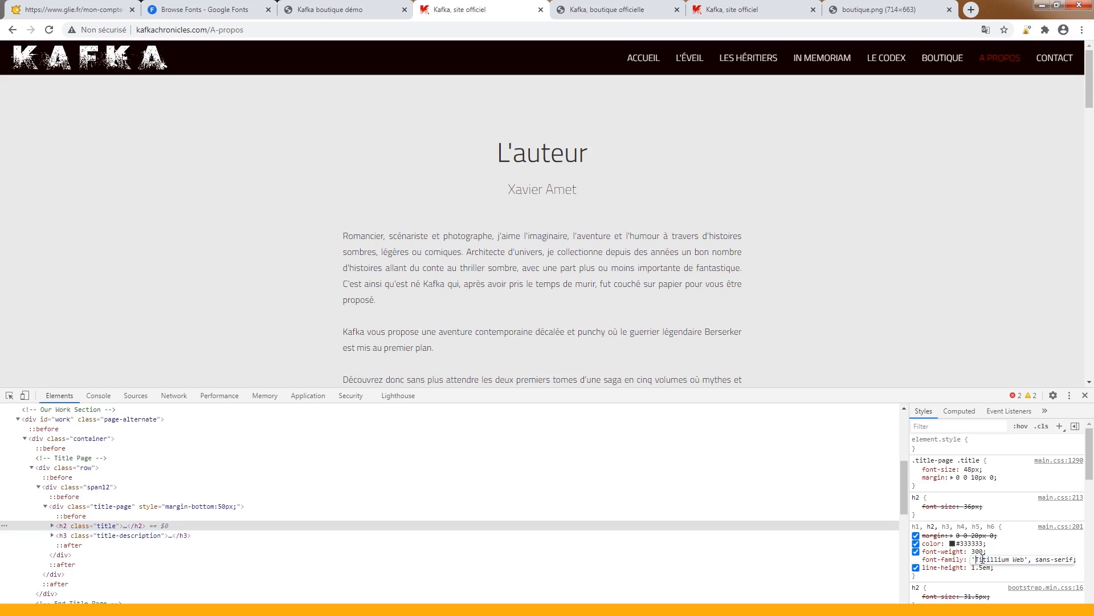
pyautogui.moveTo(977, 559); pyautogui.dragTo(1024, 560)
pyautogui.hotkey('ctrl', 'c')
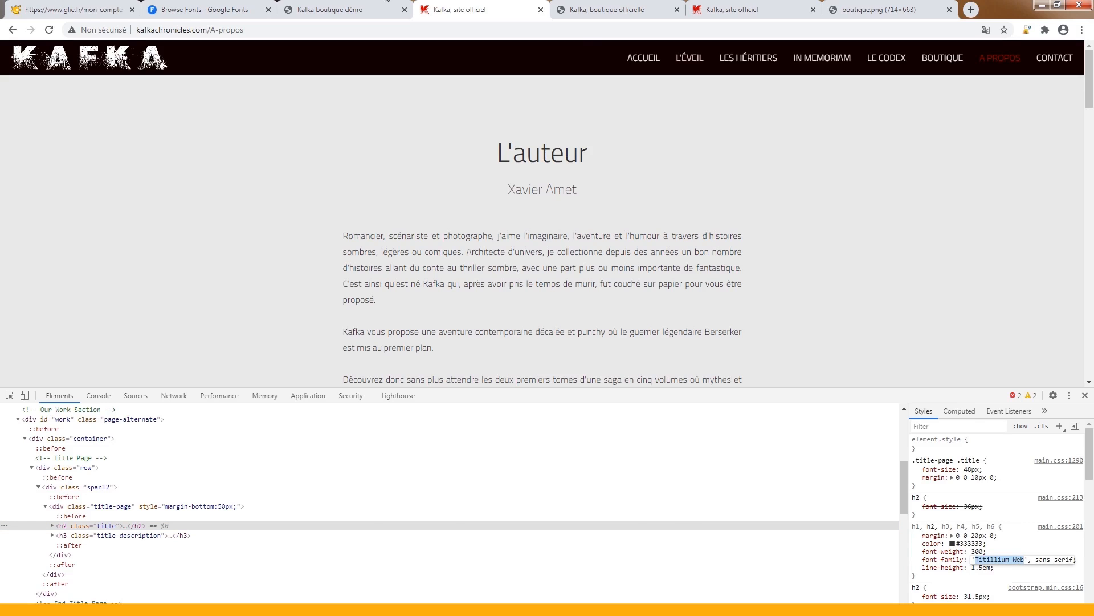
# - Search the Google Fonts catalogue for Titillium Web and open that font family's page
pyautogui.click(196, 11)
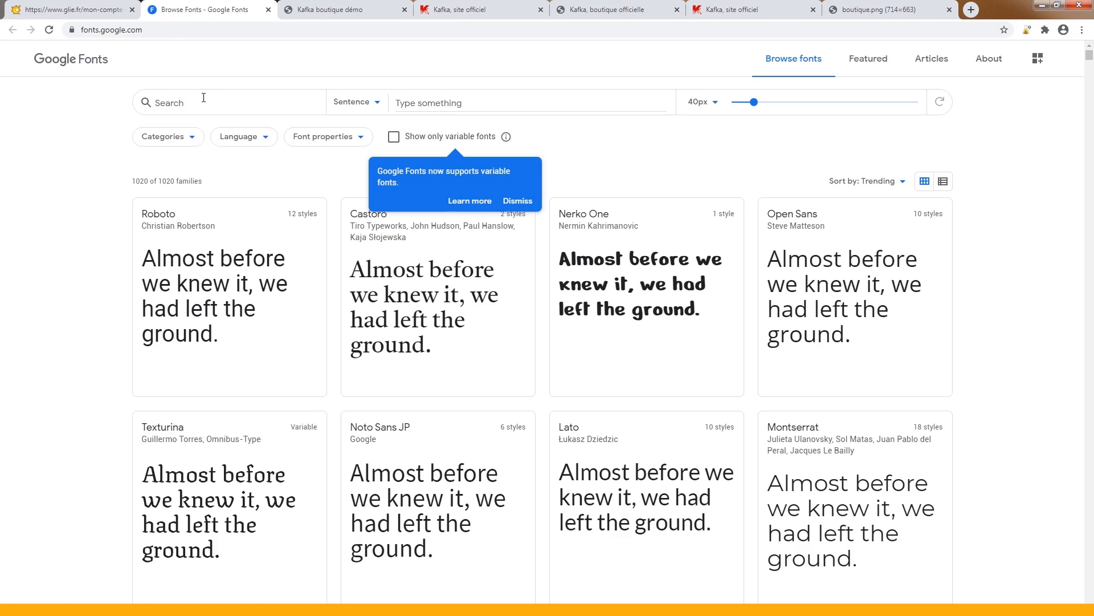
pyautogui.hotkey('ctrl', 'v')
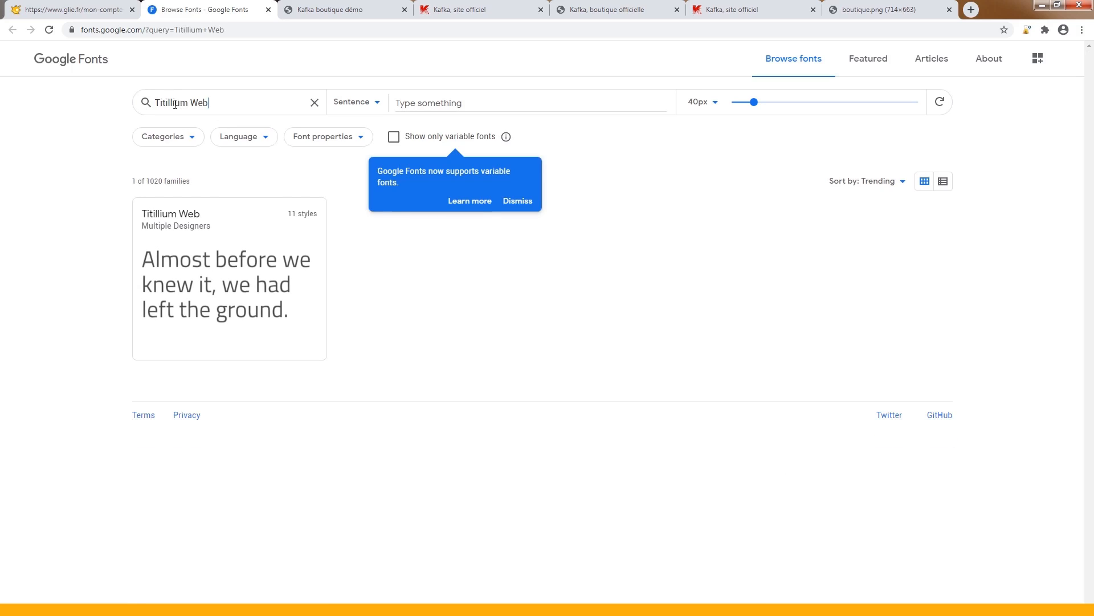
pyautogui.click(225, 233)
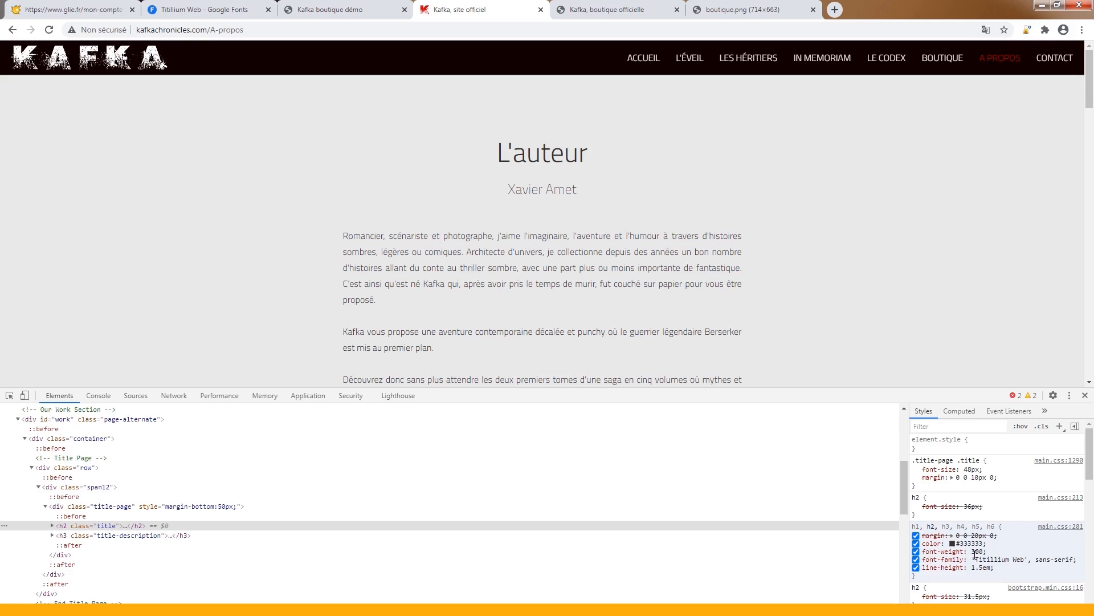
# - Select the Titillium Web styles Extra-light 200, Extra-light 200 italic, Light 300, Light 300 italic and Regular 400
pyautogui.click(208, 9)
pyautogui.scroll(-2, 686, 369)
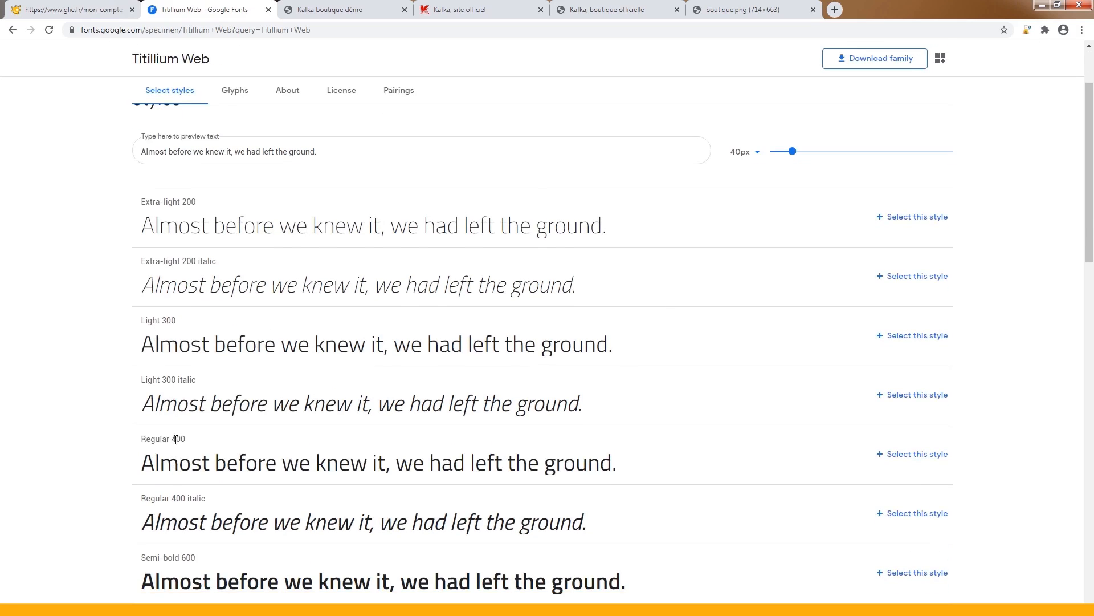
pyautogui.click(909, 222)
pyautogui.click(824, 278)
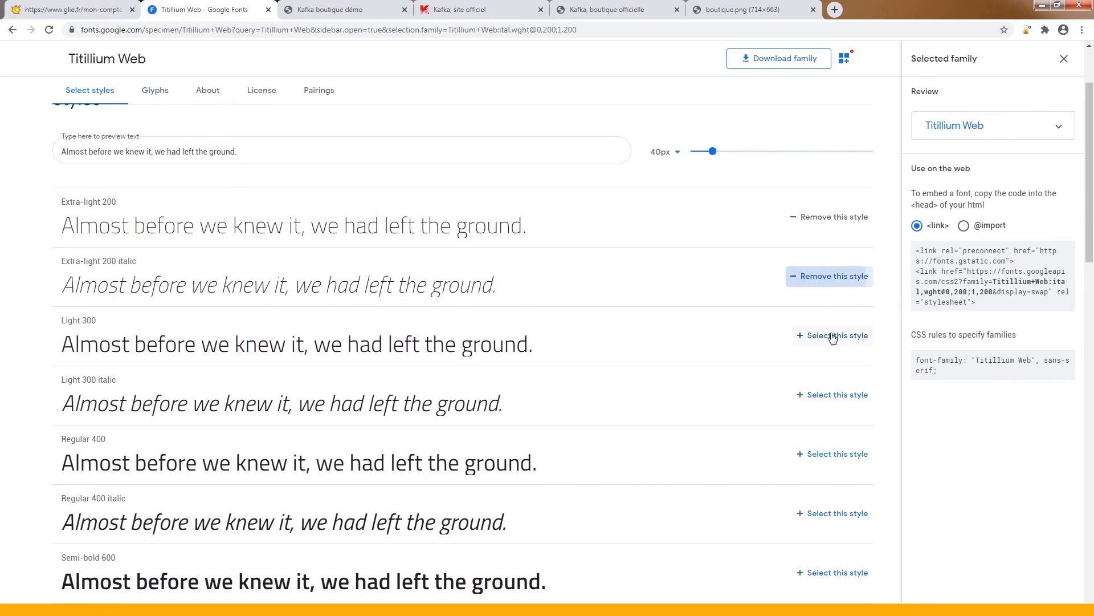
pyautogui.click(833, 336)
pyautogui.click(831, 396)
pyautogui.click(829, 455)
pyautogui.scroll(-1, 823, 447)
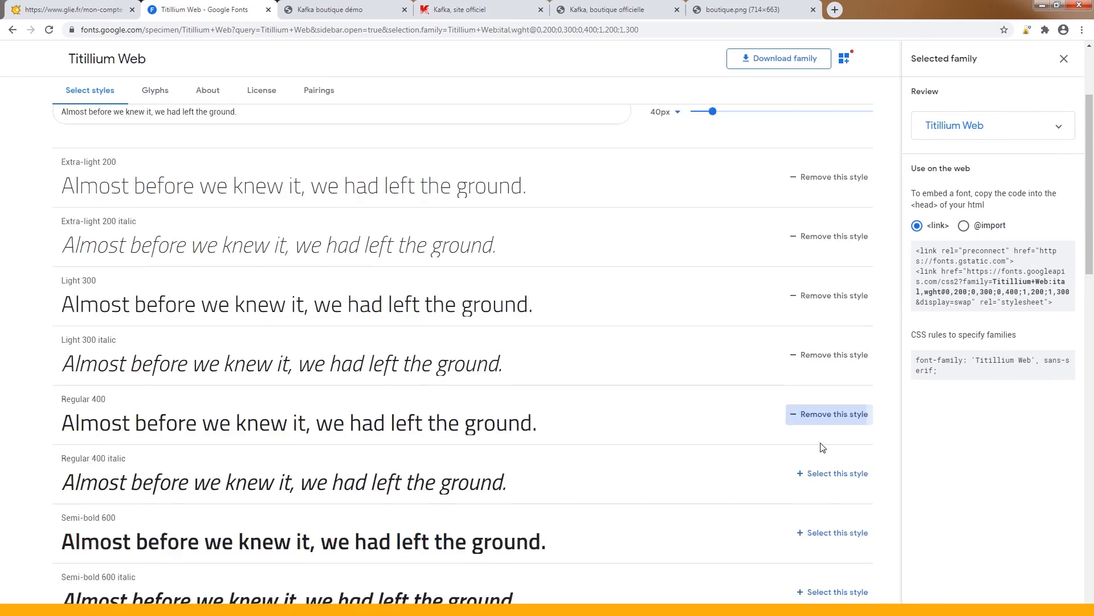
# - Add the Regular 400 italic, Semi-bold 600, Semi-bold 600 italic, Bold 700, Bold 700 italic and Black 900 styles to the font selection
pyautogui.scroll(-2, 822, 448)
pyautogui.click(830, 343)
pyautogui.click(825, 406)
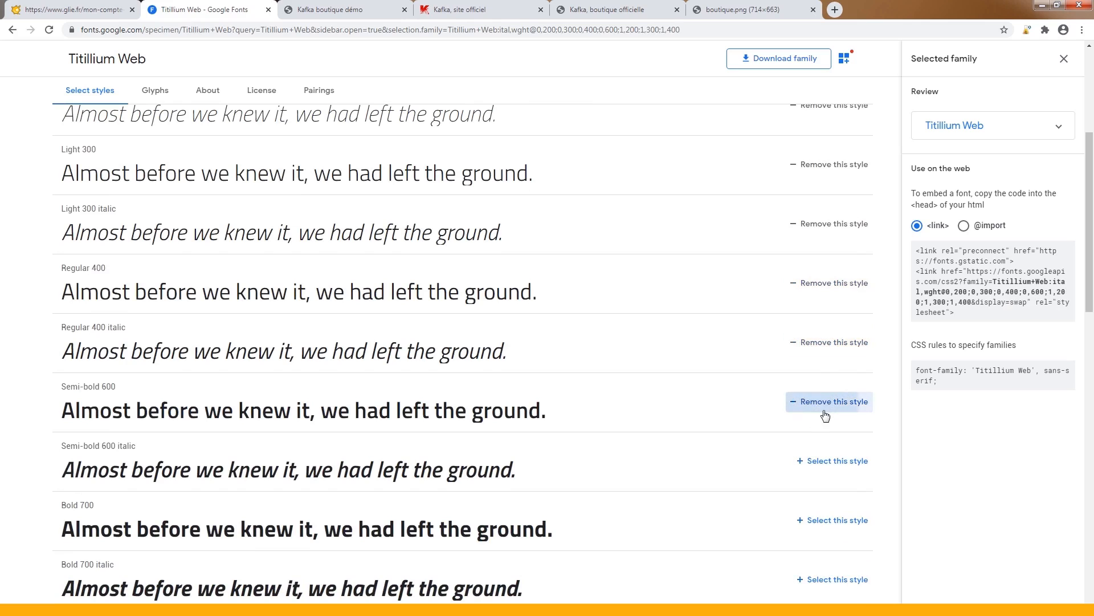
pyautogui.click(826, 466)
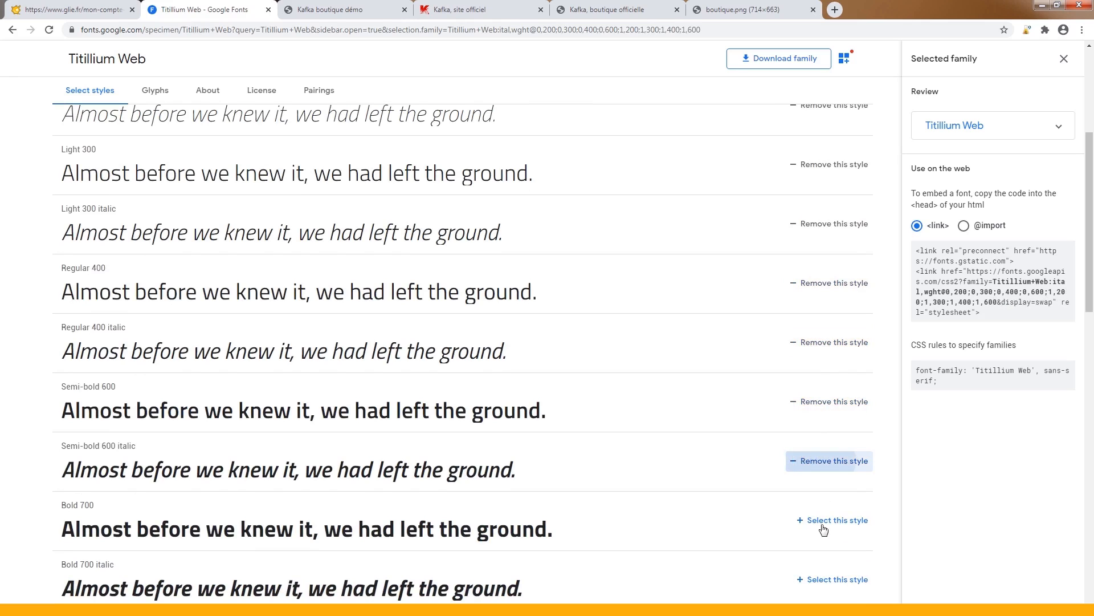
pyautogui.click(824, 530)
pyautogui.click(826, 579)
pyautogui.scroll(-3, 826, 567)
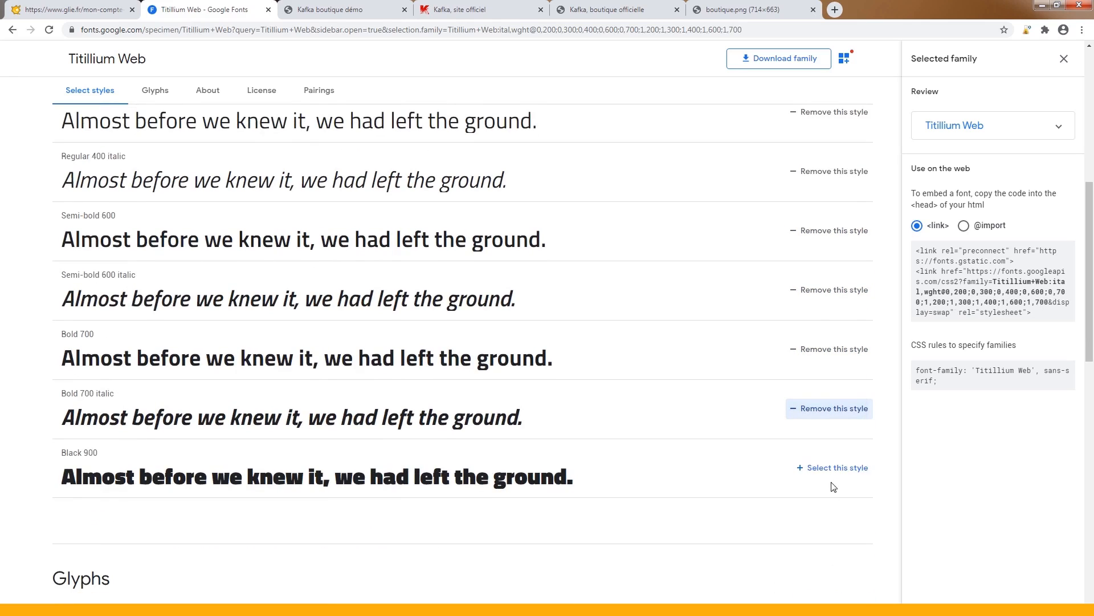
pyautogui.click(831, 467)
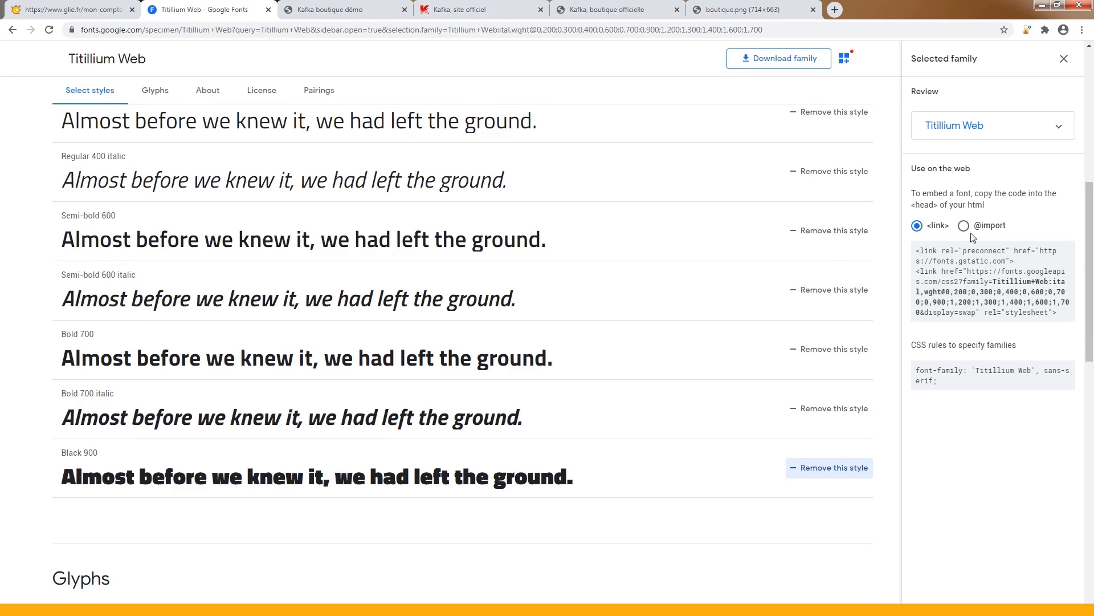
pyautogui.click(82, 7)
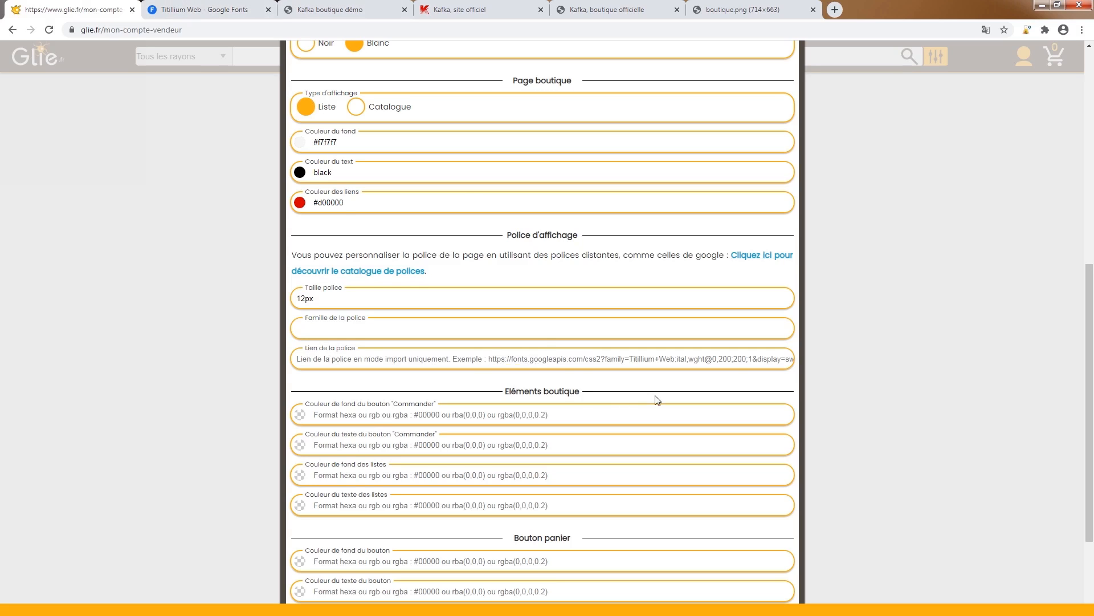
pyautogui.click(202, 9)
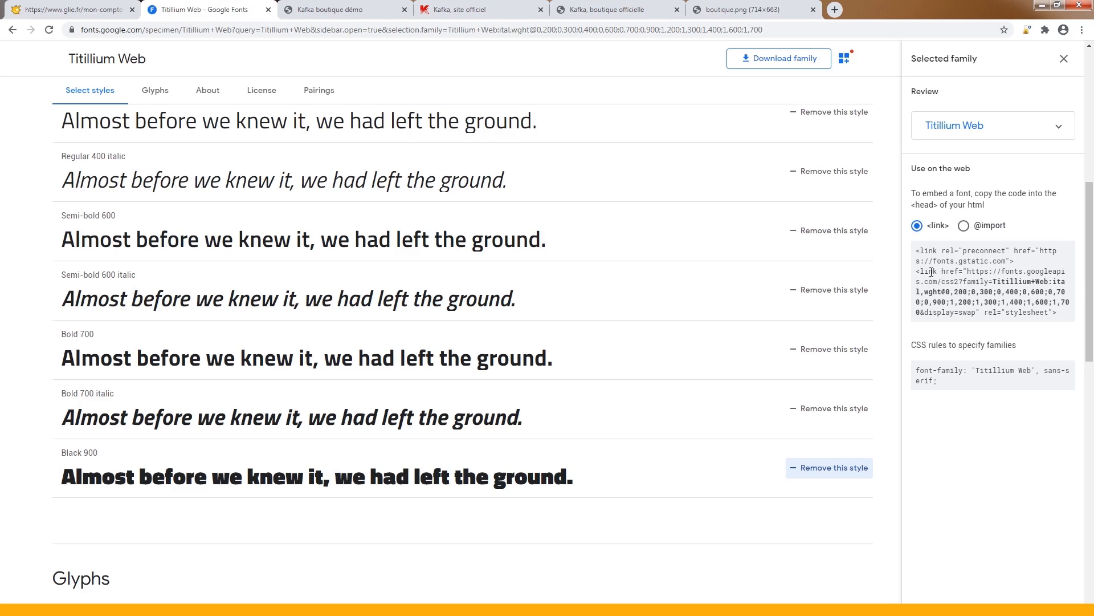
pyautogui.click(964, 227)
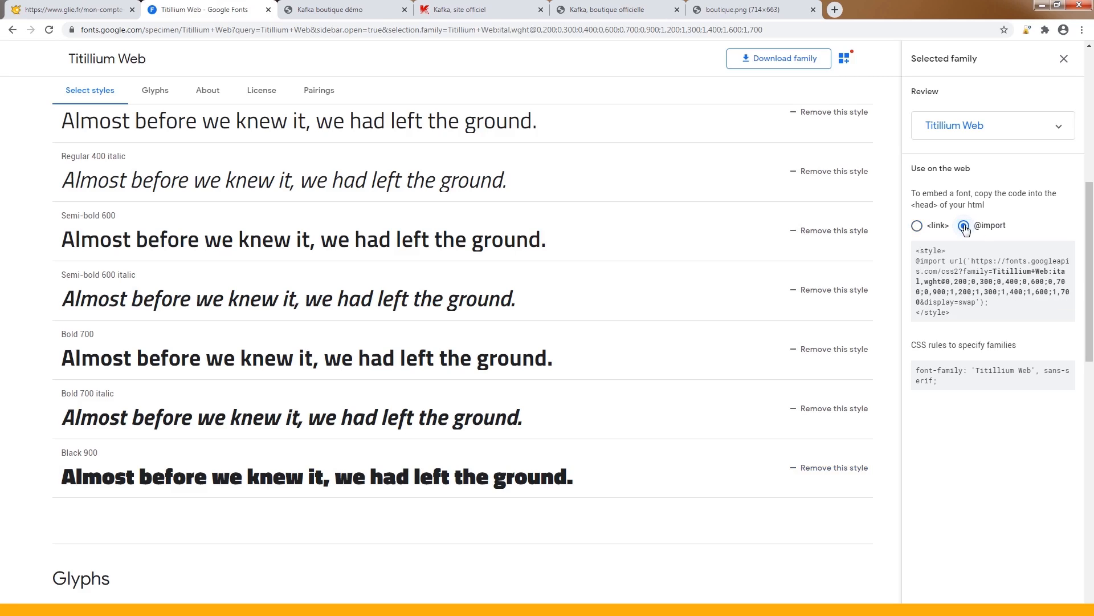
pyautogui.click(918, 226)
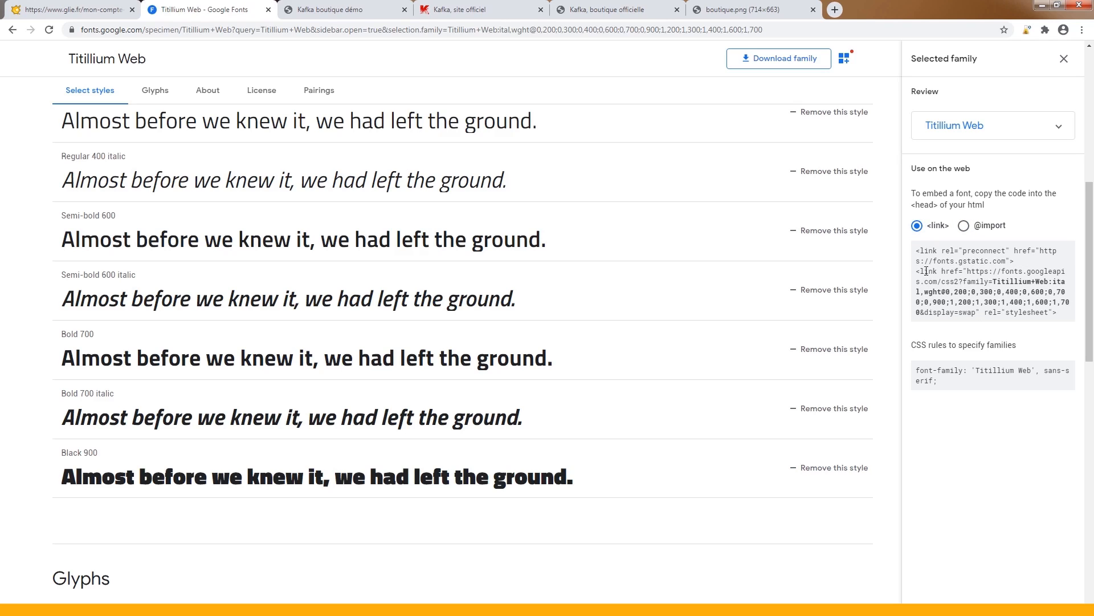
pyautogui.moveTo(968, 272); pyautogui.dragTo(977, 313)
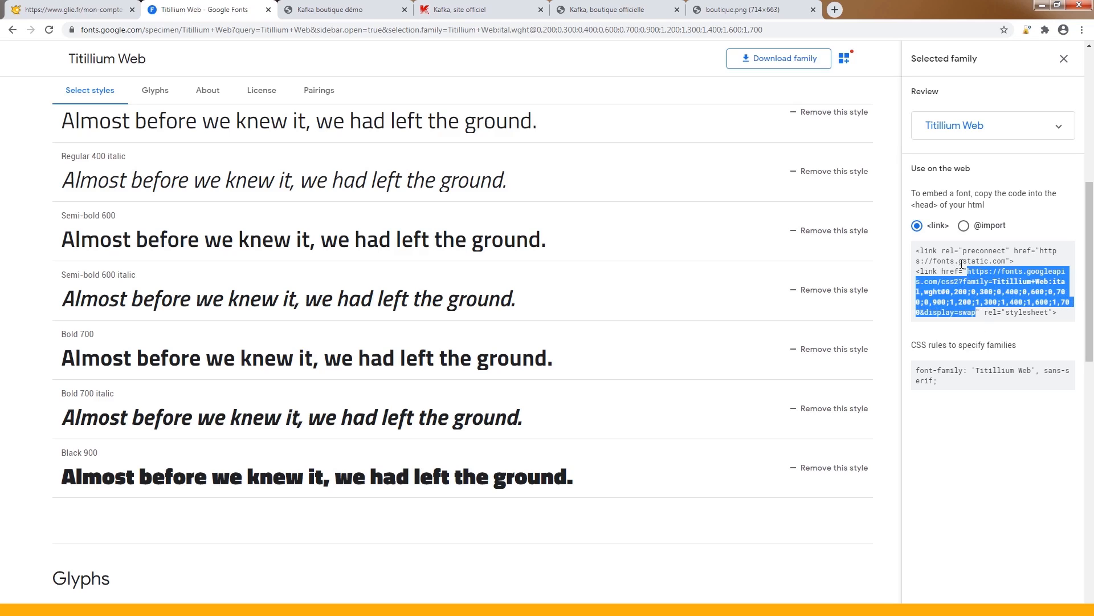
pyautogui.click(963, 226)
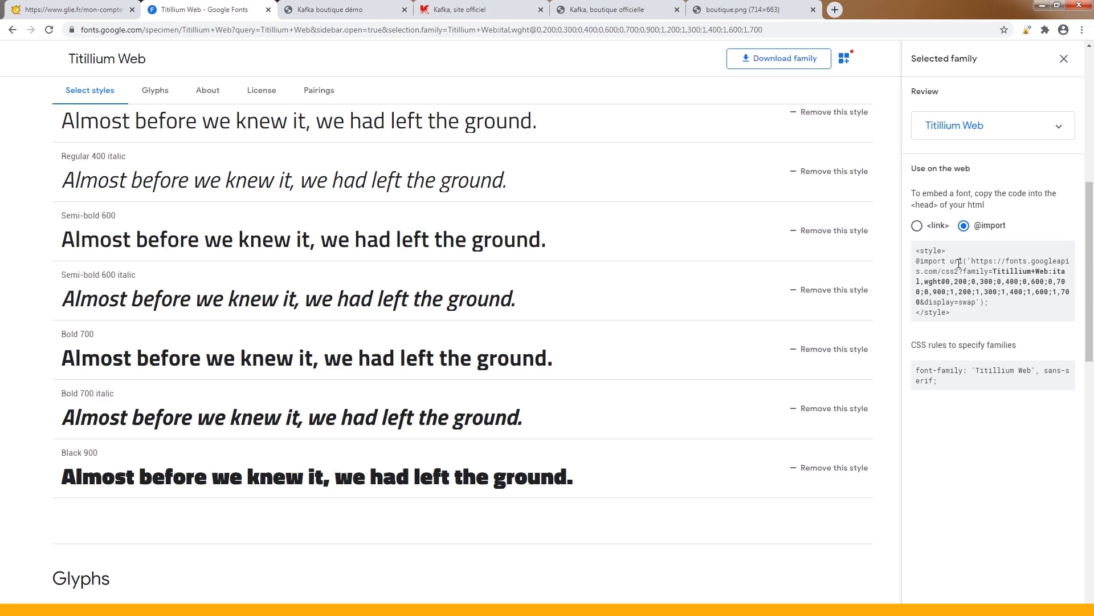
pyautogui.moveTo(972, 261); pyautogui.dragTo(978, 303)
pyautogui.hotkey('ctrl', 'c')
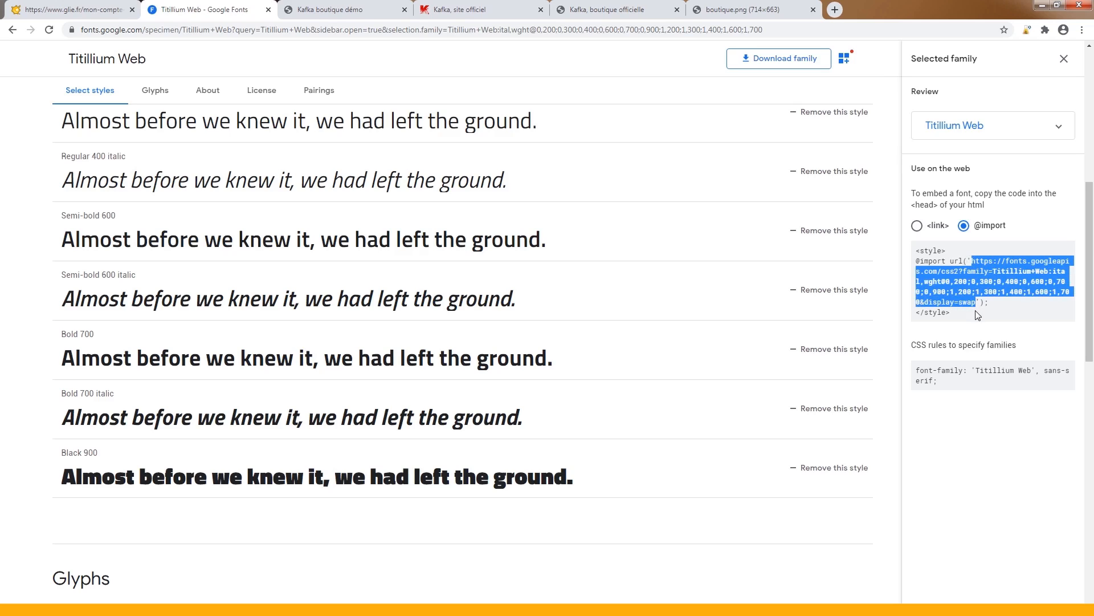
pyautogui.click(74, 10)
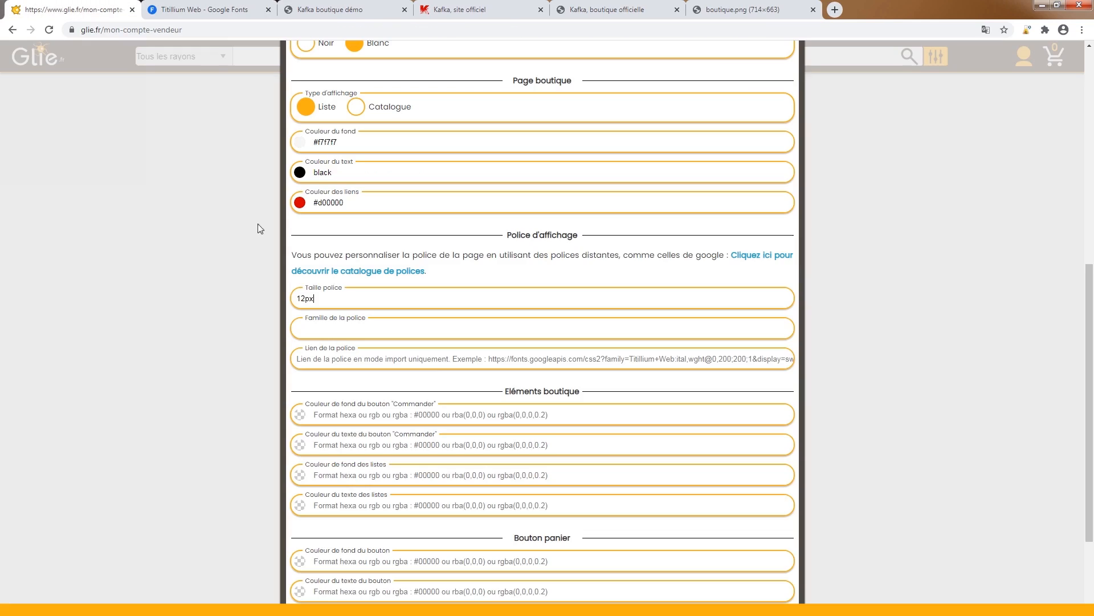
pyautogui.click(361, 366)
pyautogui.hotkey('ctrl', 'v')
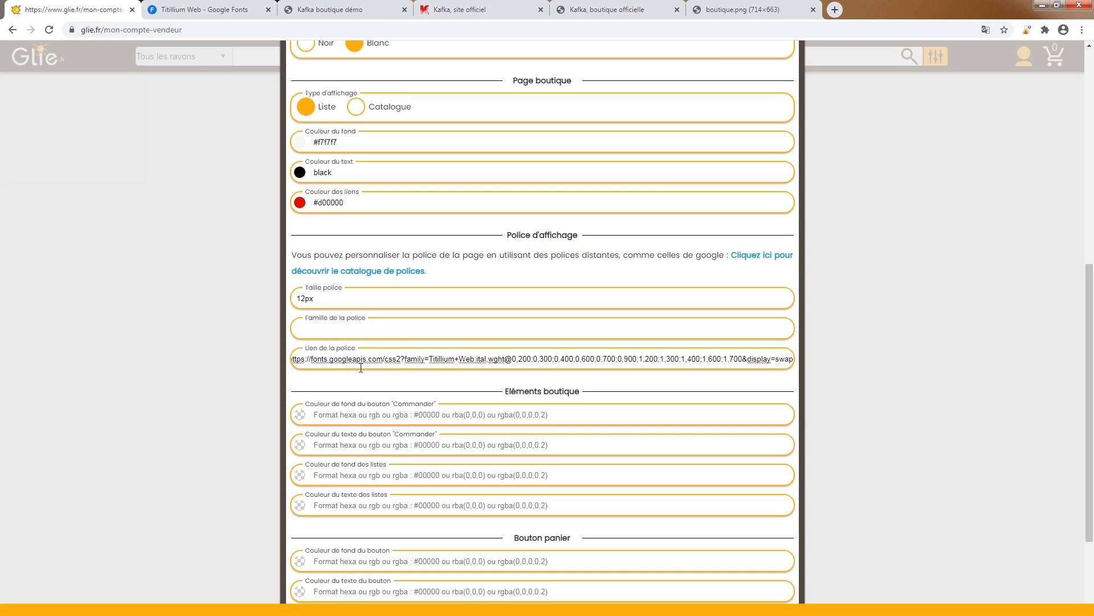
# - Copy the font-family value 'Titillium Web', sans-serif from the inspected Kafka heading, paste it as the shop's font family and save the display options
pyautogui.click(185, 8)
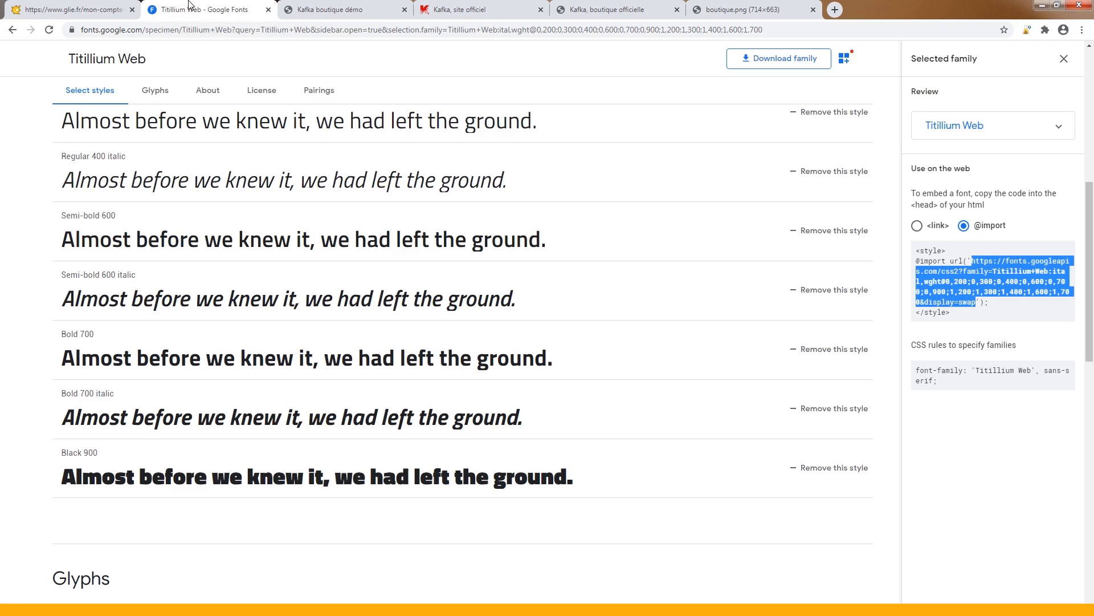
pyautogui.click(114, 7)
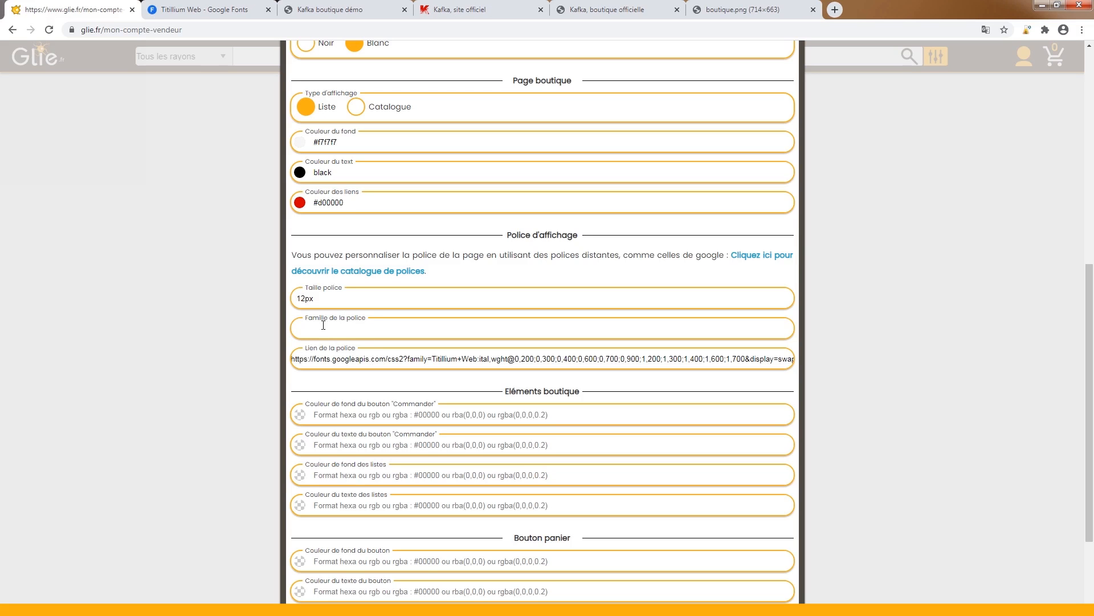
pyautogui.click(464, 9)
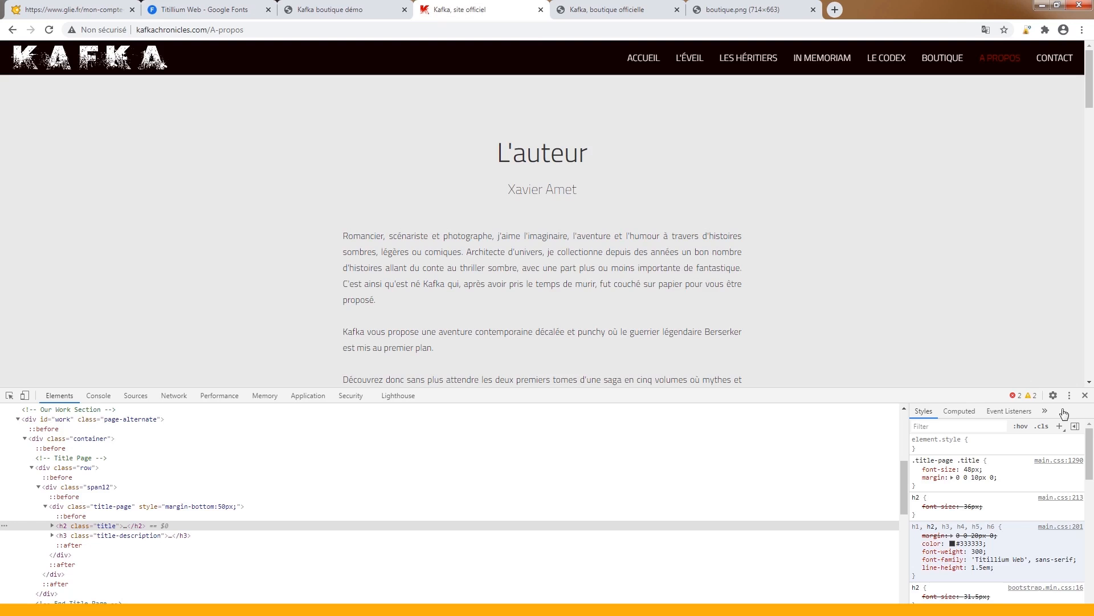
pyautogui.click(1003, 559)
pyautogui.hotkey('ctrl', 'c')
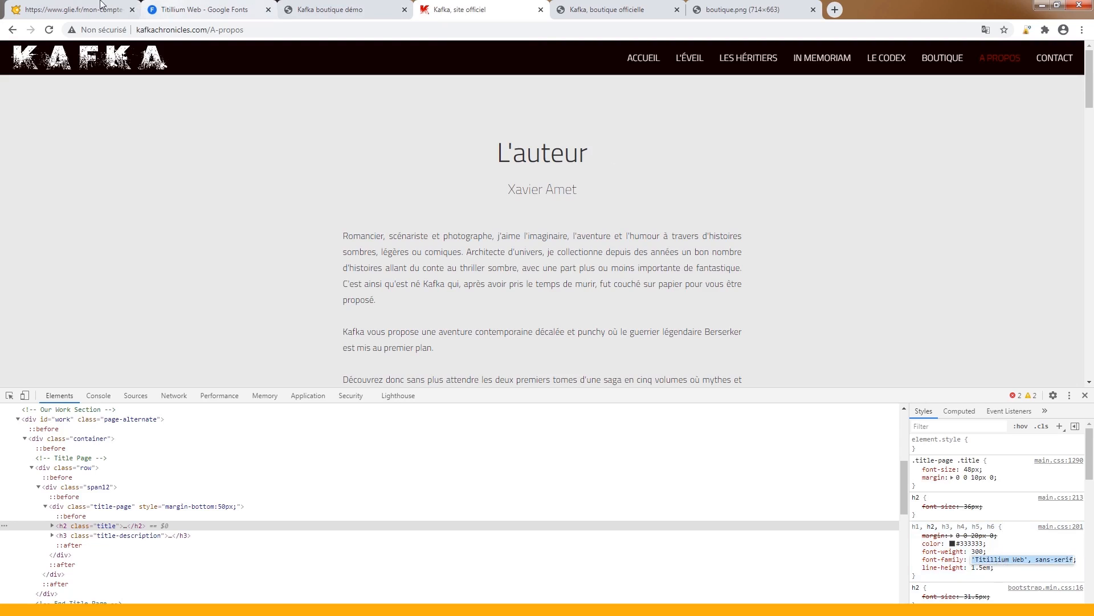
pyautogui.click(74, 9)
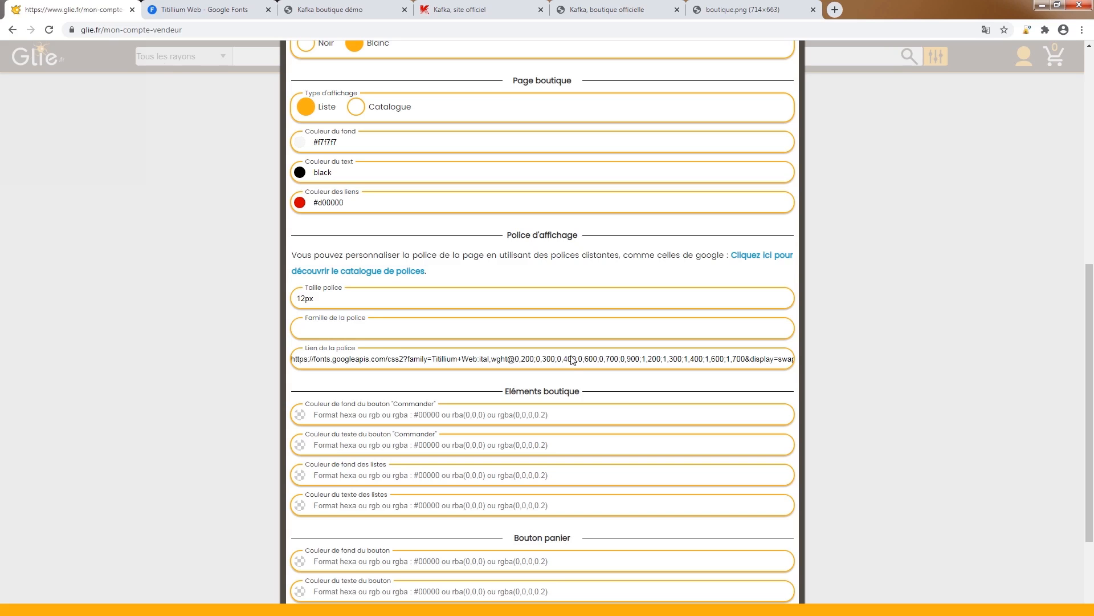
pyautogui.click(357, 328)
pyautogui.hotkey('ctrl', 'v')
pyautogui.press('Return')
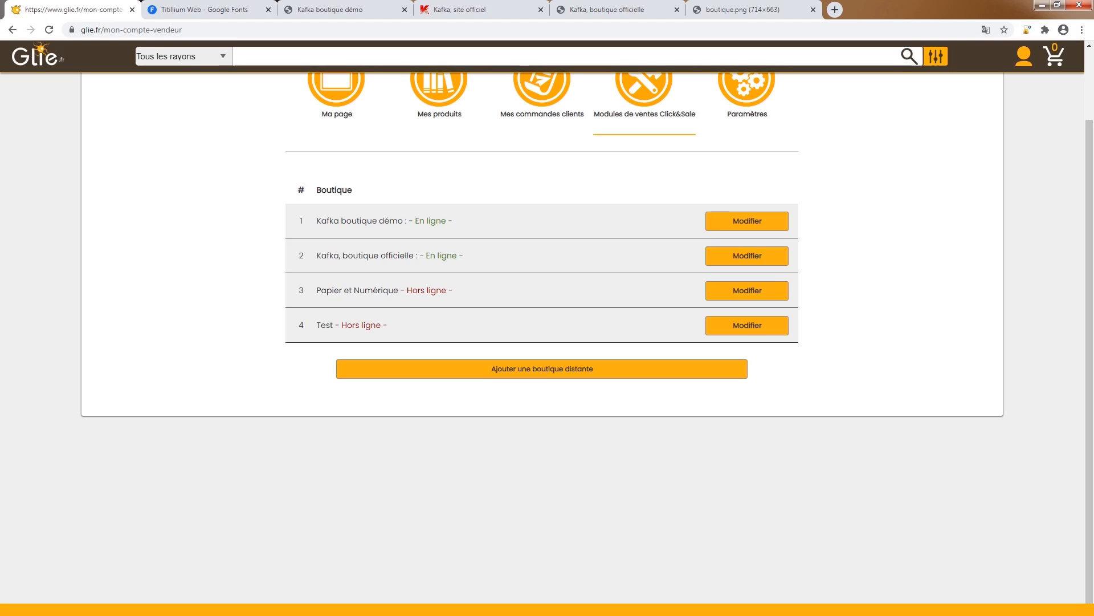
# - Reload the demo shop page and compare its title font with the official shop and the Kafka site's A propos page
pyautogui.click(357, 9)
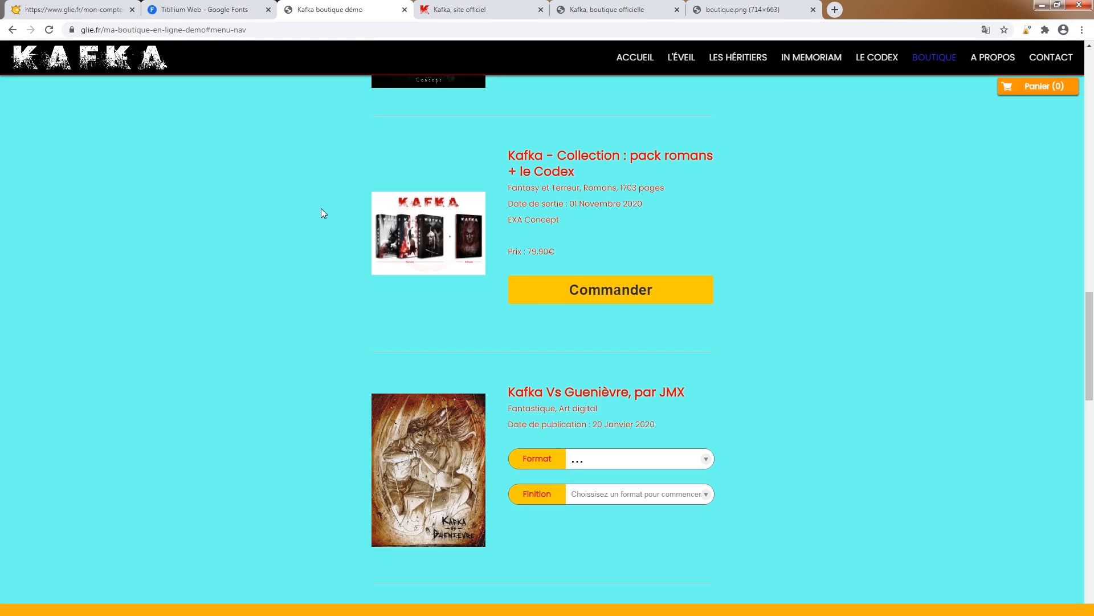
pyautogui.press('F5')
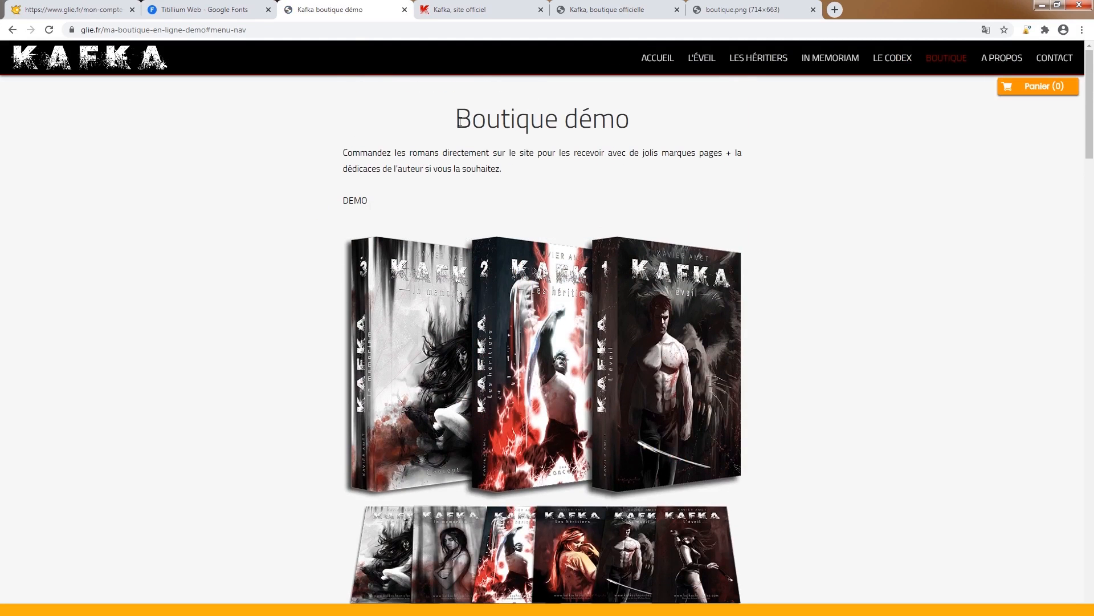
pyautogui.moveTo(458, 121); pyautogui.dragTo(665, 120)
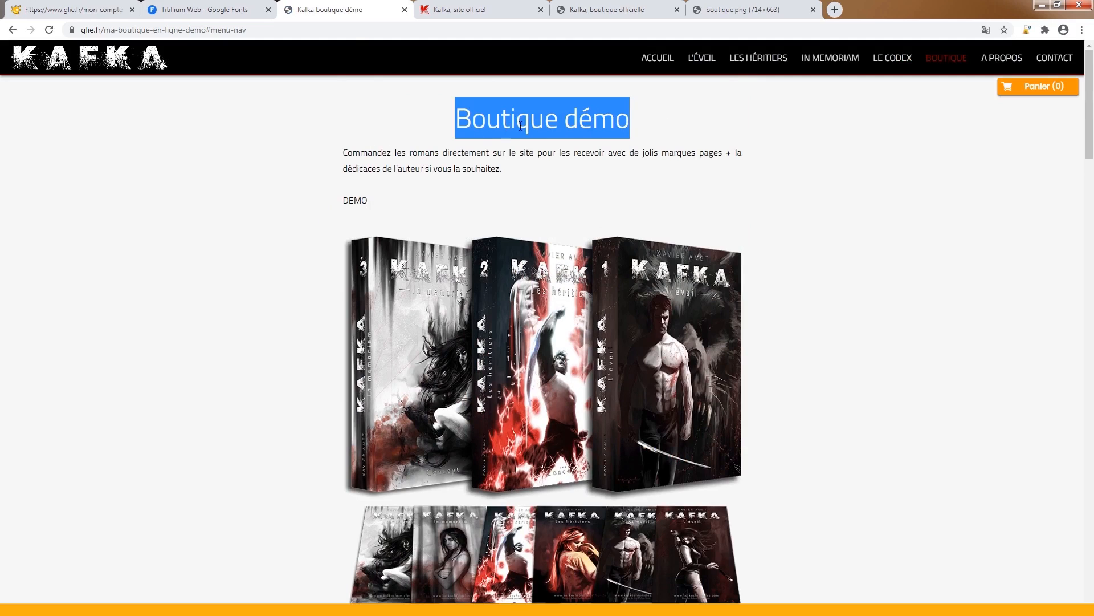
pyautogui.click(623, 9)
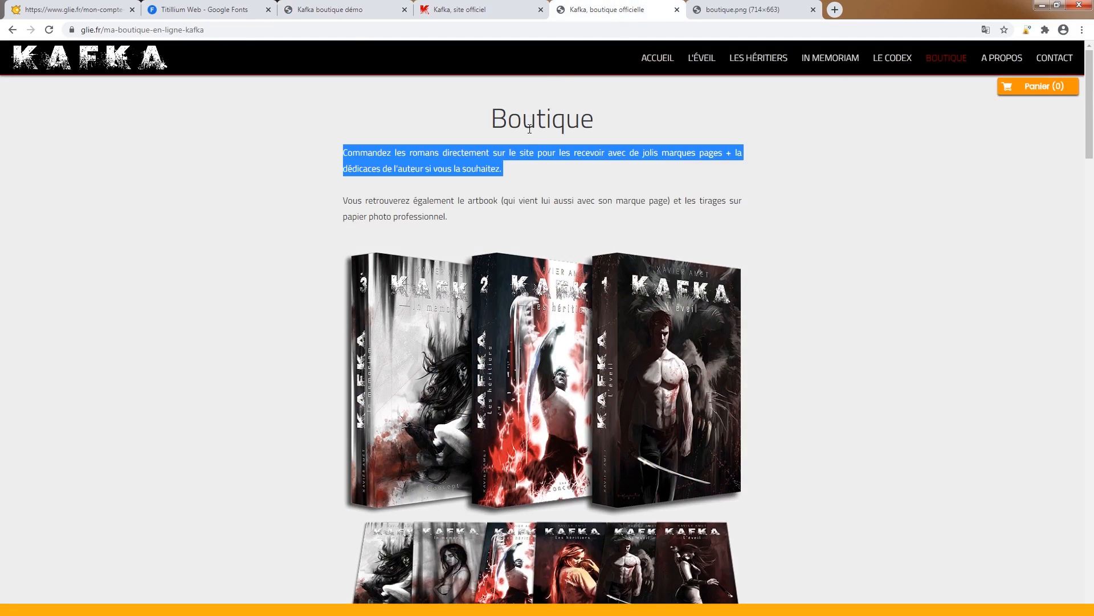
pyautogui.click(1001, 57)
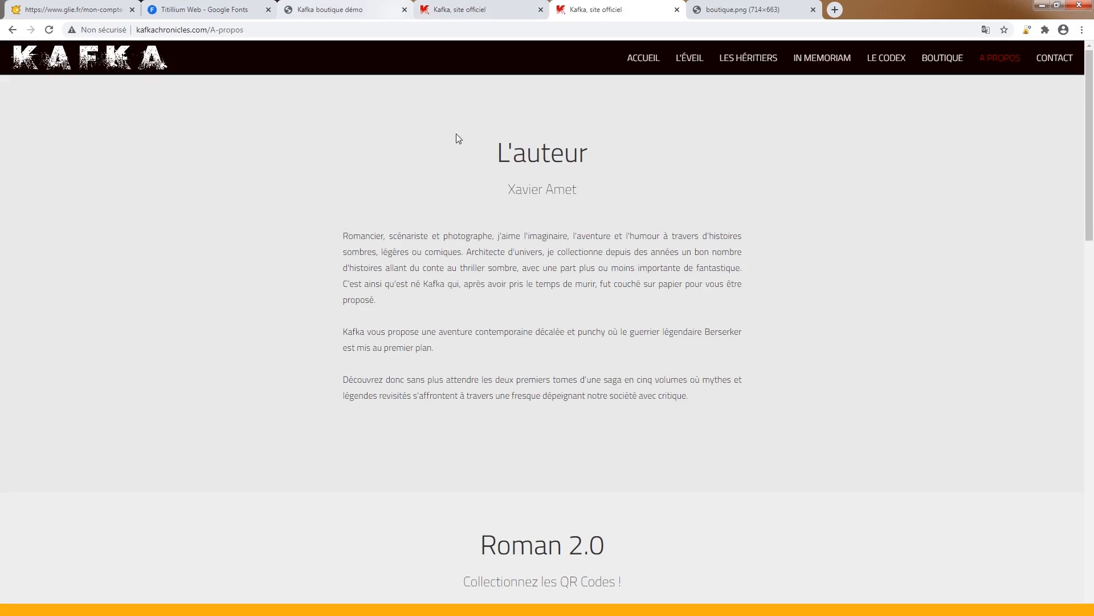
pyautogui.click(327, 9)
pyautogui.click(499, 167)
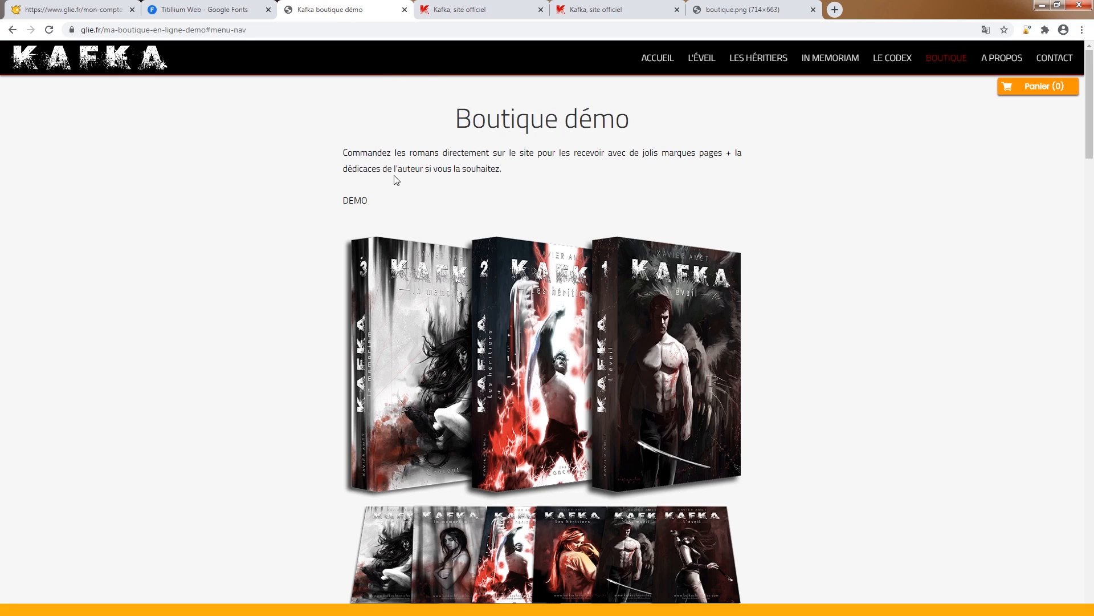
# - Look through the demo shop's product list, including the Commander buttons and the Format and Finition lists
pyautogui.scroll(-10, 395, 175)
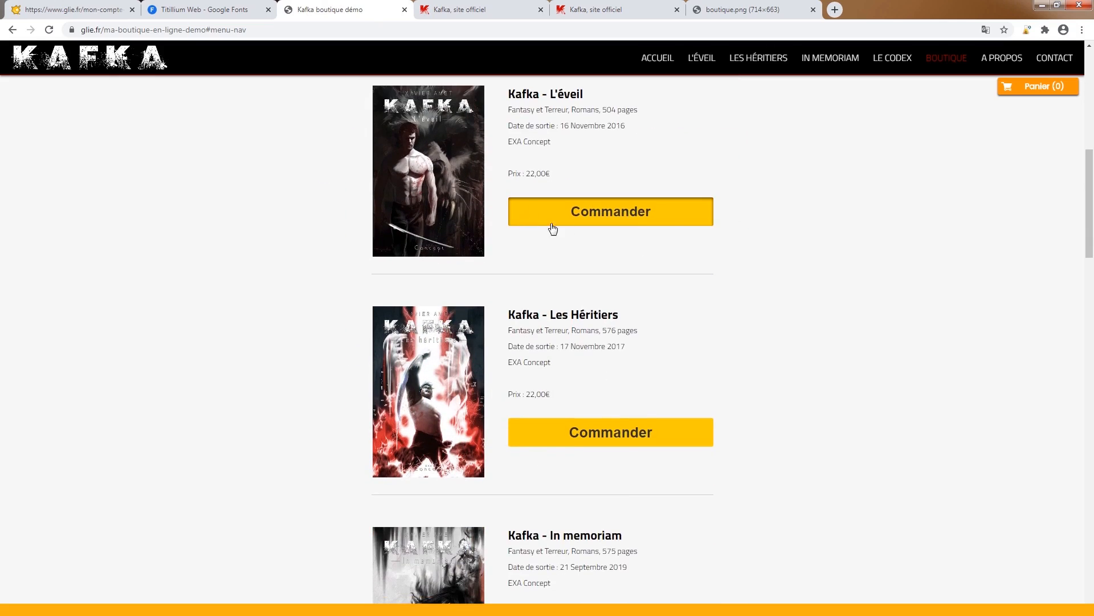
pyautogui.scroll(-20, 650, 315)
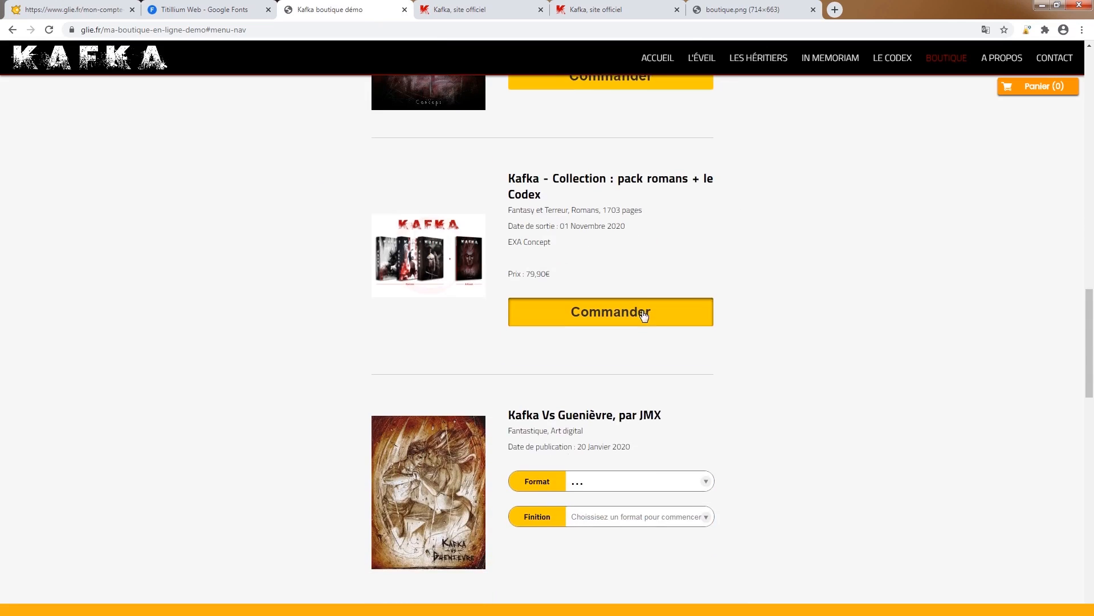
pyautogui.scroll(2, 607, 251)
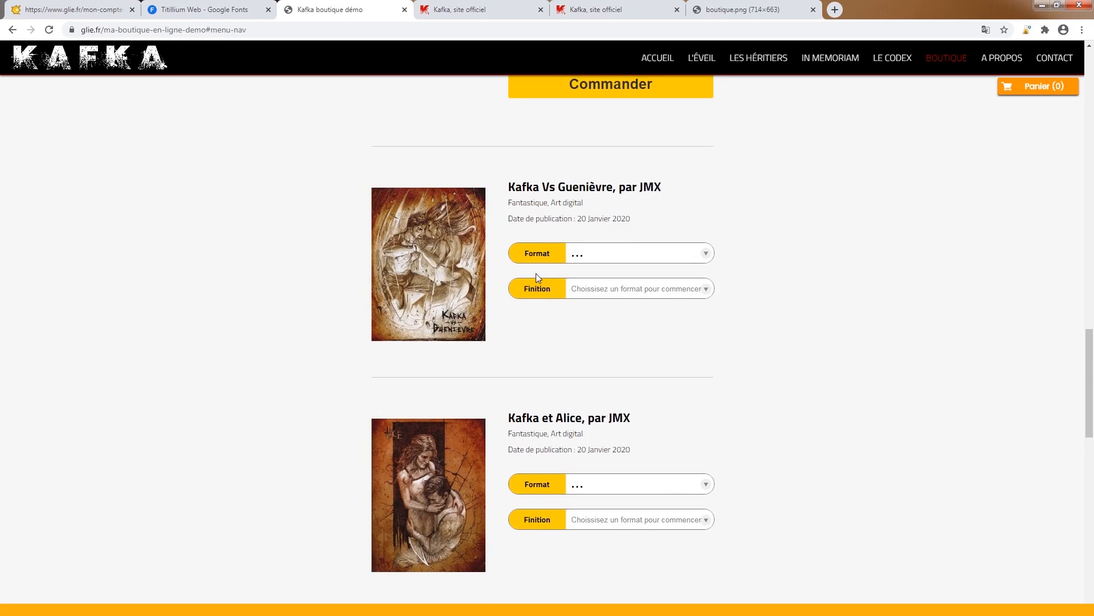
# - Open the demo shop's display options at the shop element colours and check the Commander button on the demo page
pyautogui.click(71, 9)
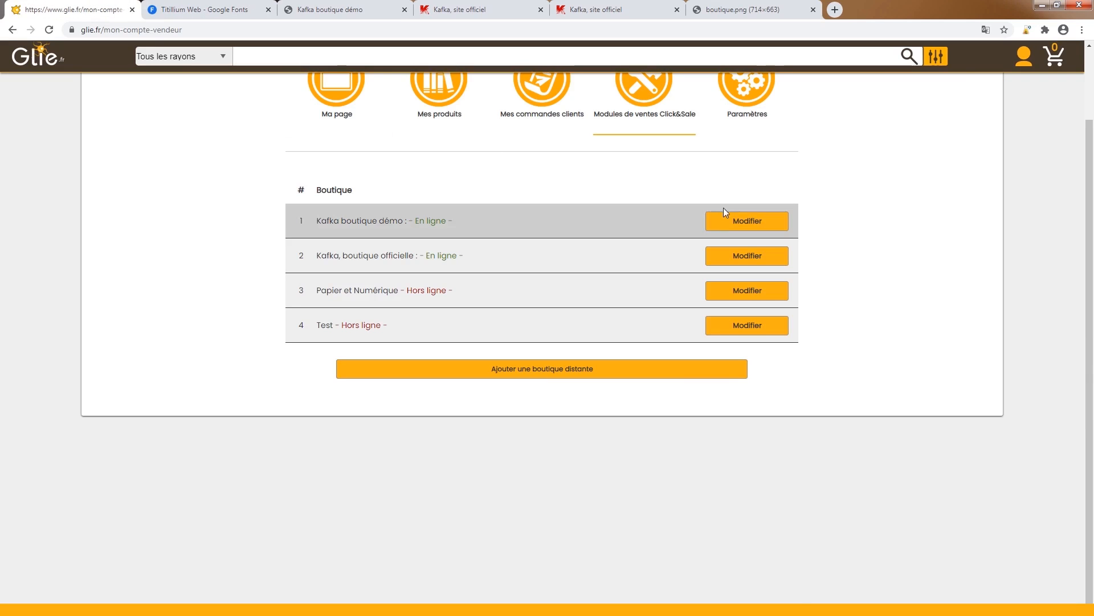
pyautogui.click(732, 222)
pyautogui.click(603, 77)
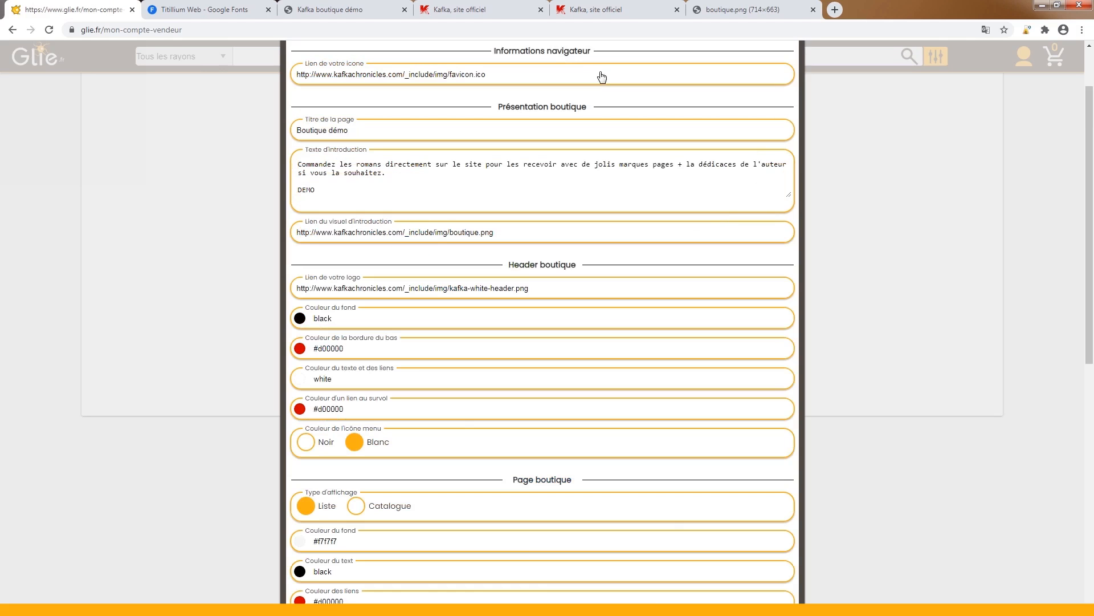
pyautogui.scroll(-9, 435, 340)
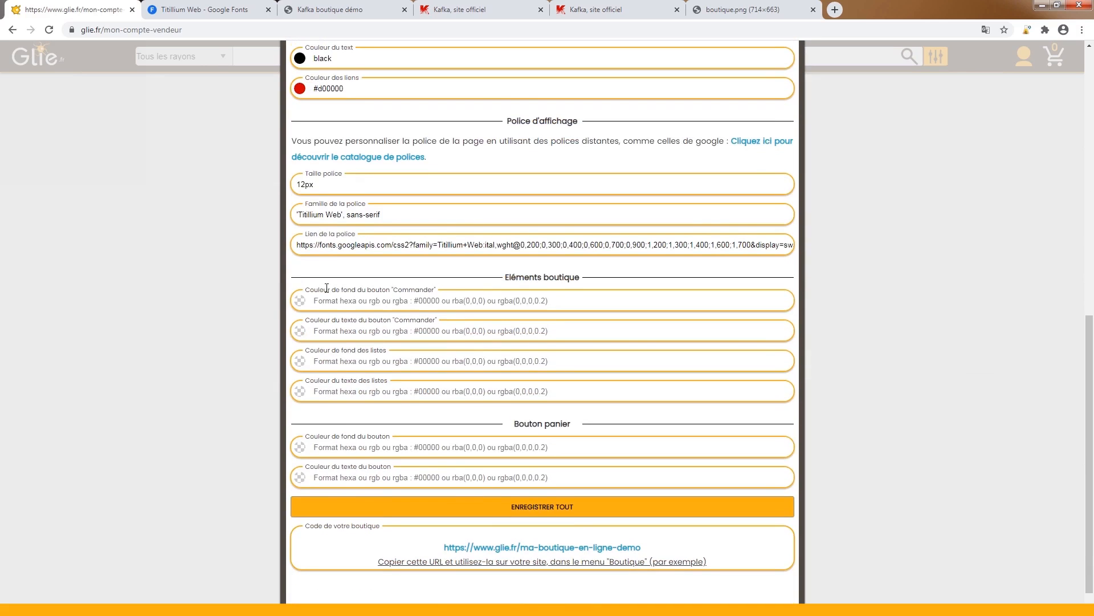
pyautogui.click(467, 8)
pyautogui.click(393, 9)
pyautogui.scroll(3, 657, 288)
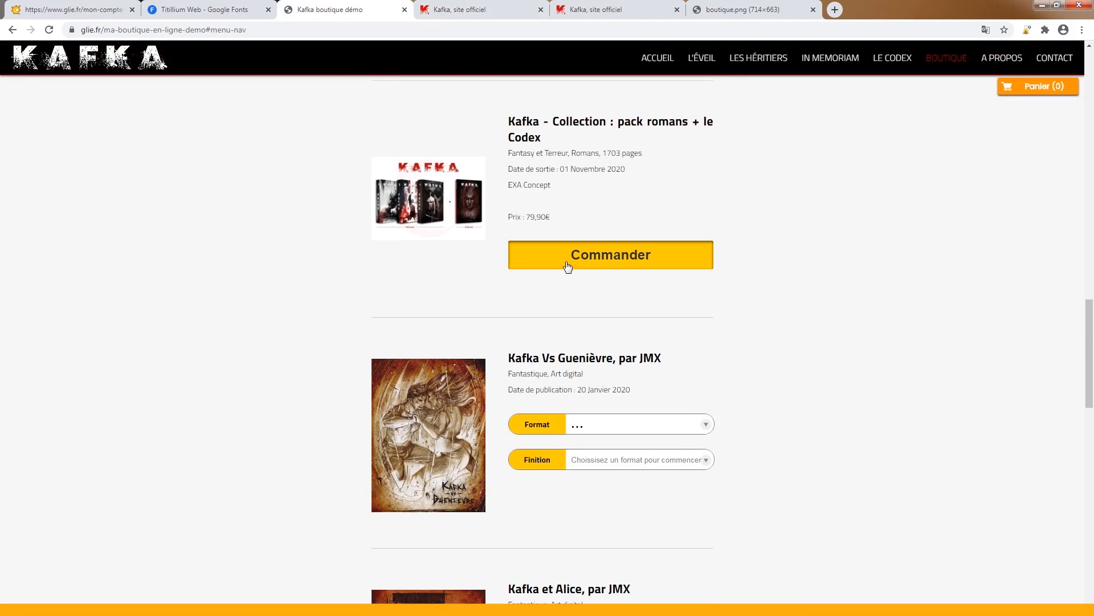
# - Copy the link colour #d00000 and paste it as the background colour of the "Commander" button
pyautogui.click(74, 10)
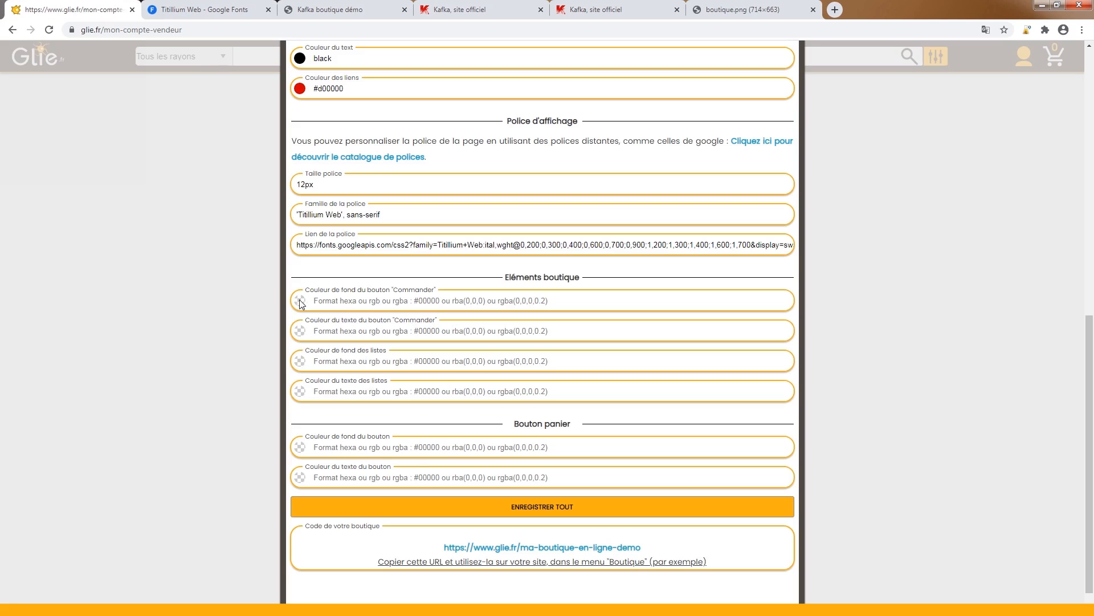
pyautogui.click(340, 300)
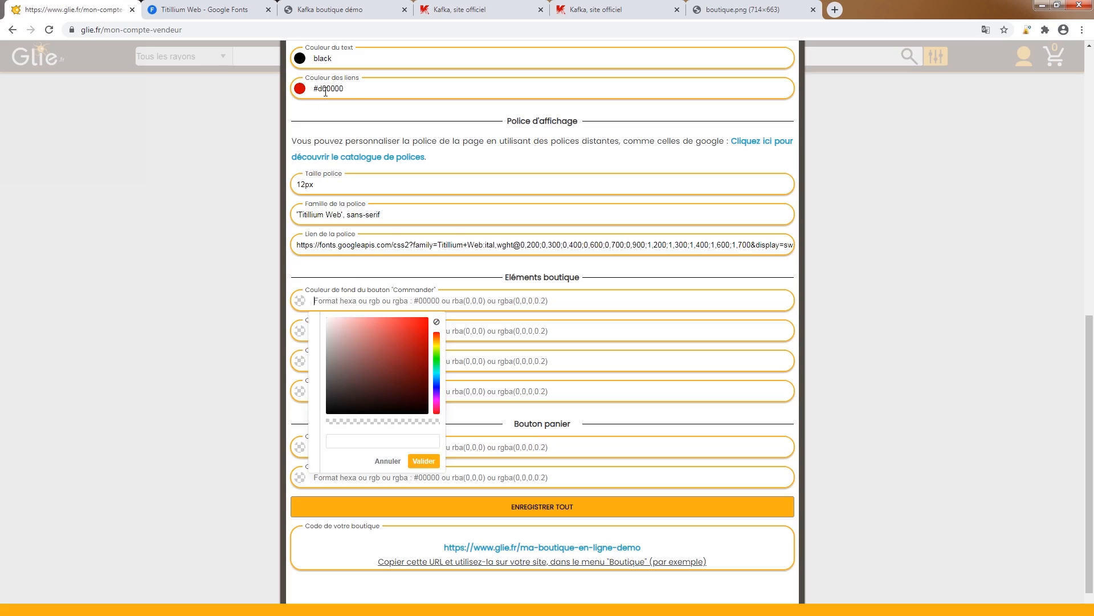
pyautogui.click(353, 89)
pyautogui.hotkey('ctrl', 'a')
pyautogui.hotkey('ctrl', 'c')
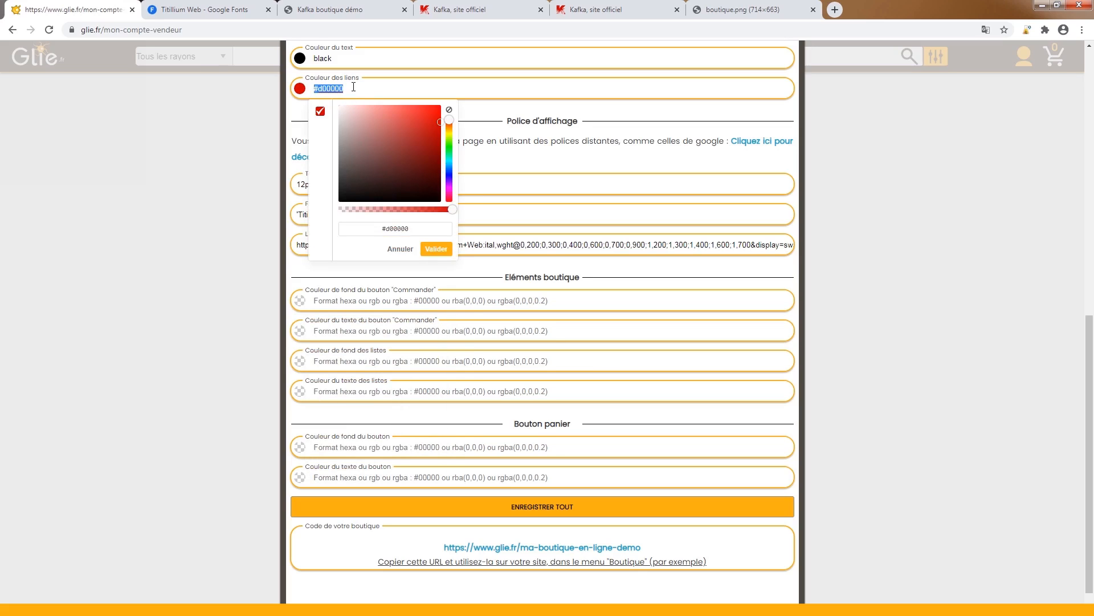
pyautogui.click(436, 249)
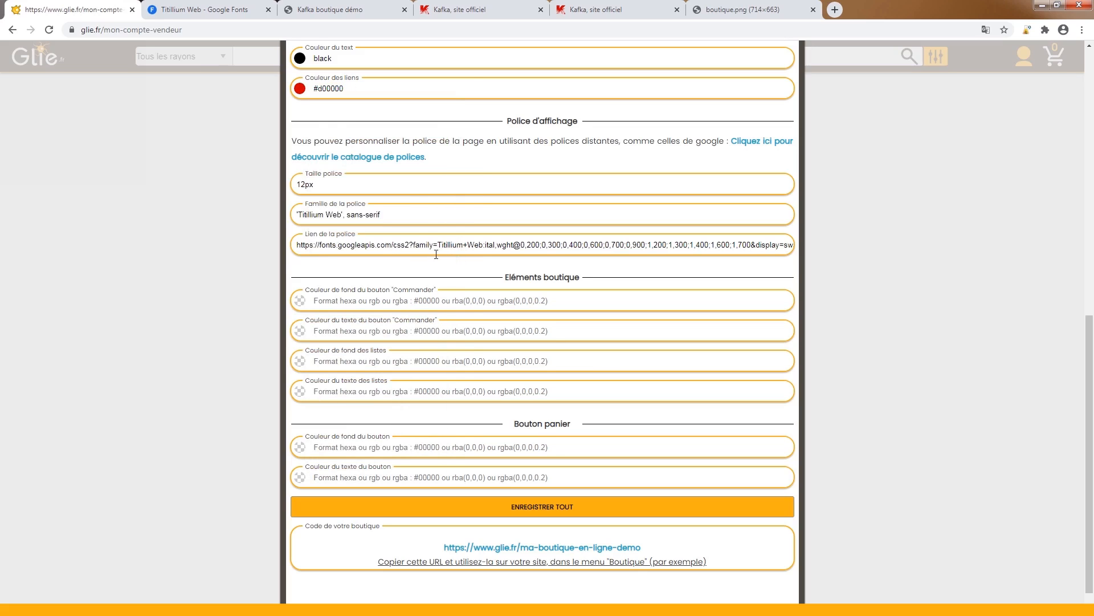
pyautogui.click(349, 298)
pyautogui.hotkey('ctrl', 'v')
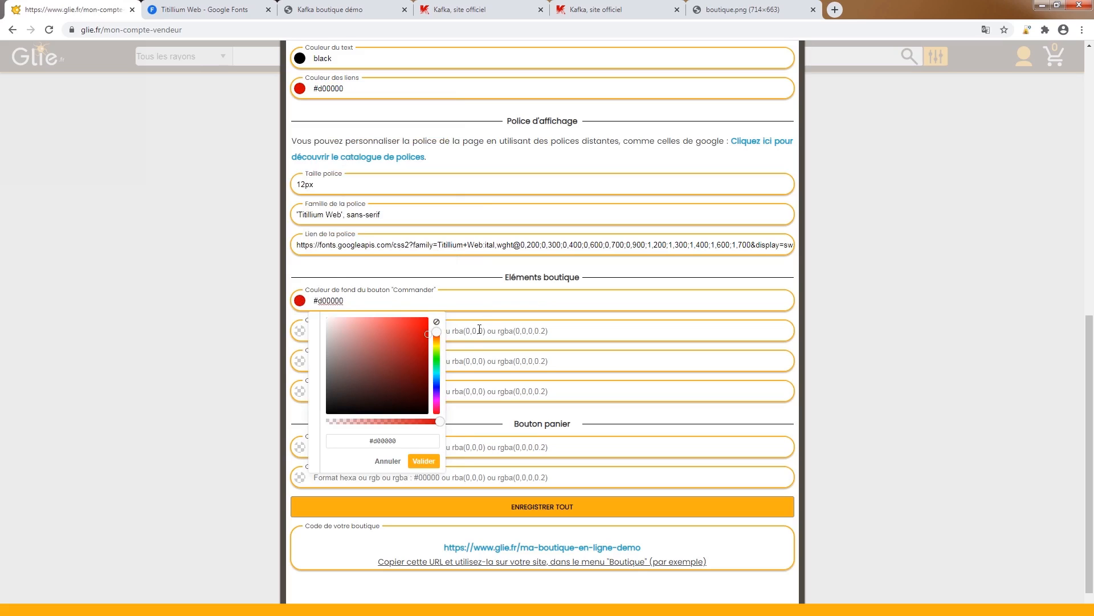
# - Set the text colour of the "Commander" button to white and validate it
pyautogui.click(465, 332)
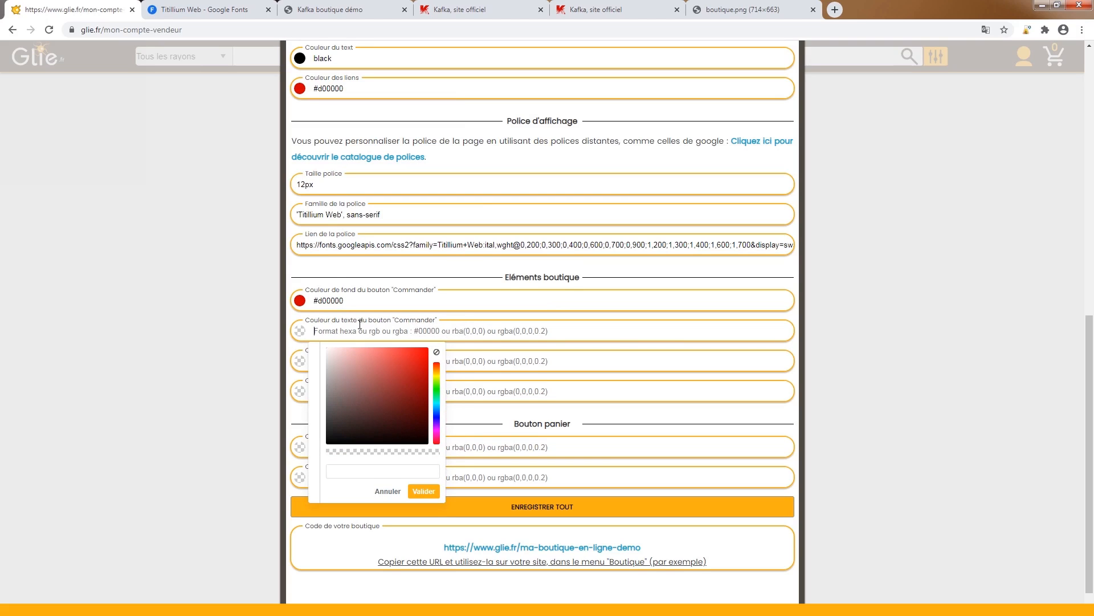
pyautogui.write('black')
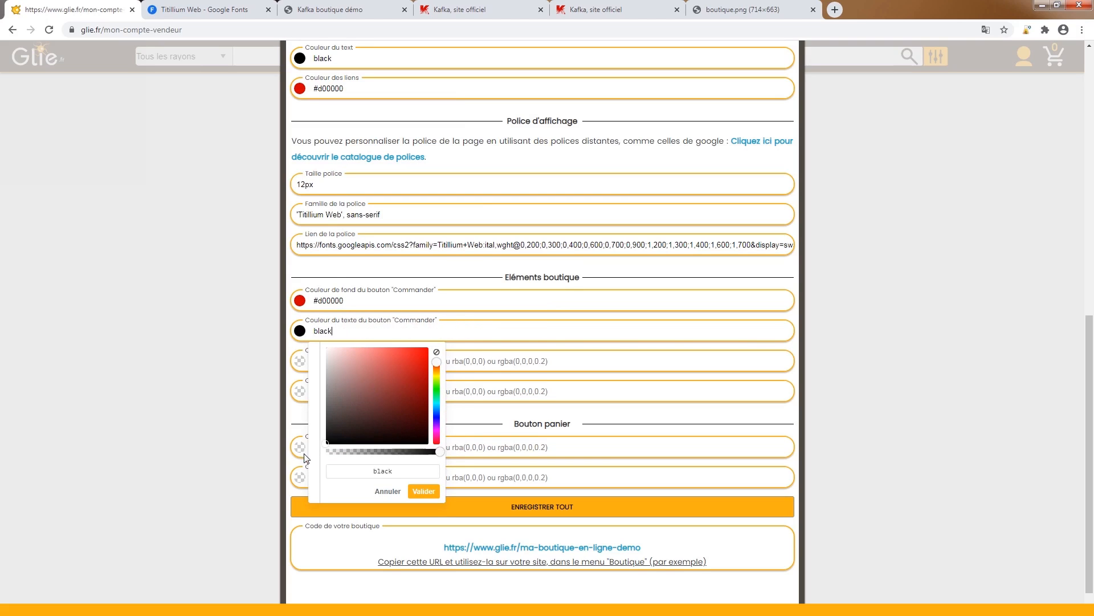
pyautogui.hotkey('ctrl', 'a')
pyautogui.write('white')
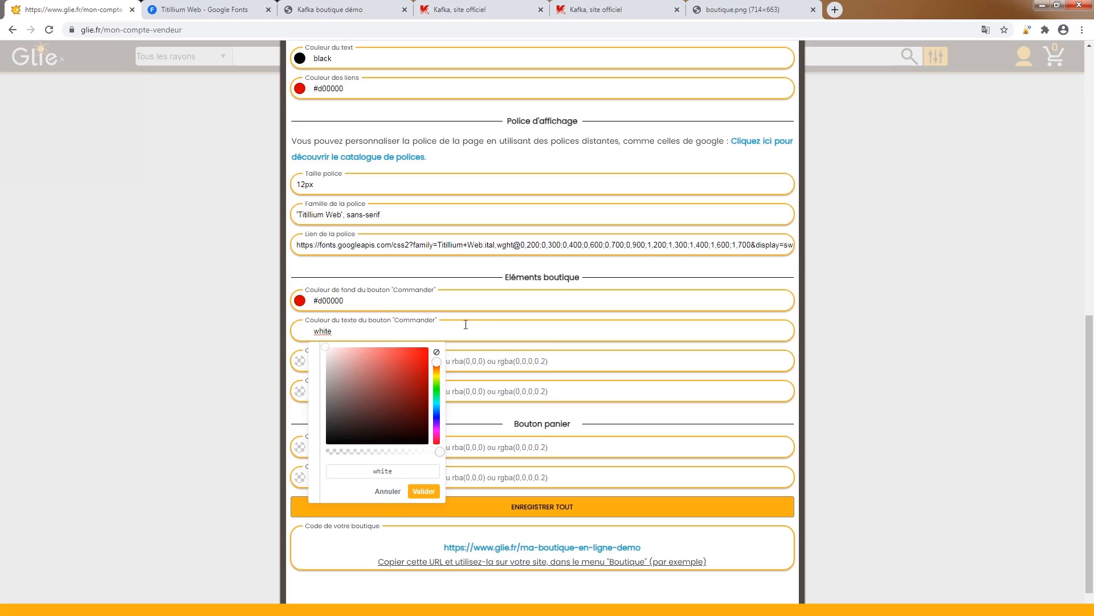
pyautogui.click(419, 492)
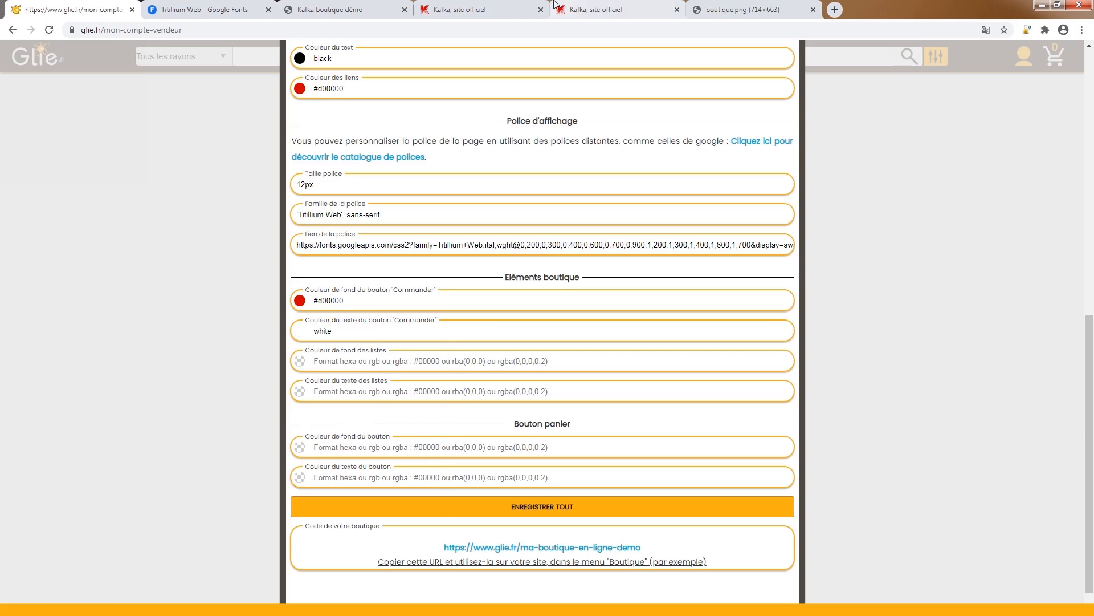
# - Set the lists' background colour to #d00000 and their text colour to white, and save all the shop options
pyautogui.click(490, 9)
pyautogui.click(361, 5)
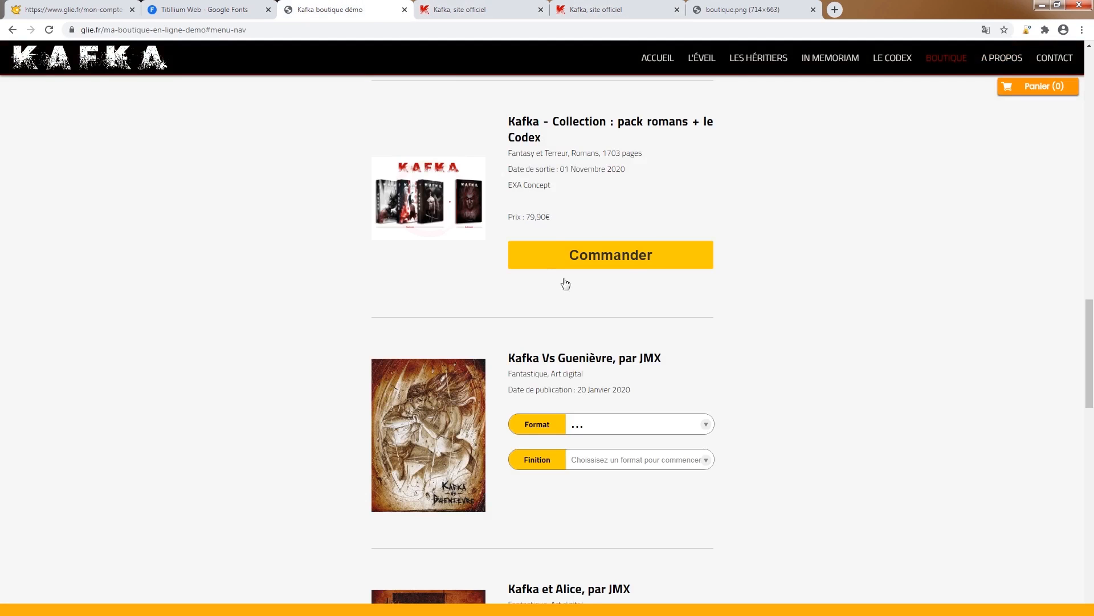
pyautogui.click(93, 6)
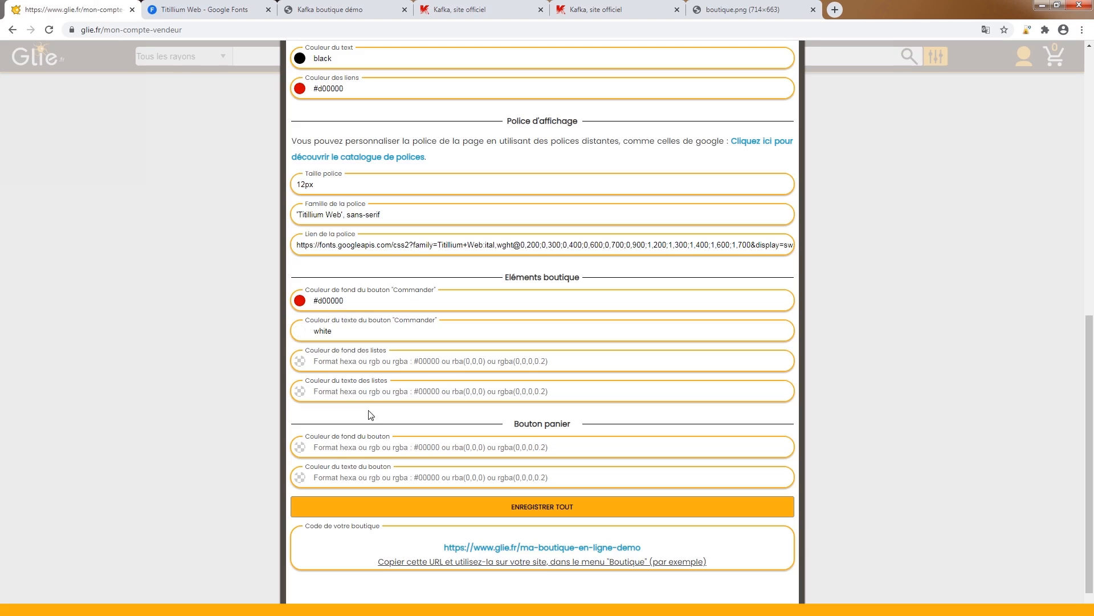
pyautogui.click(359, 358)
pyautogui.hotkey('ctrl', 'v')
pyautogui.click(479, 390)
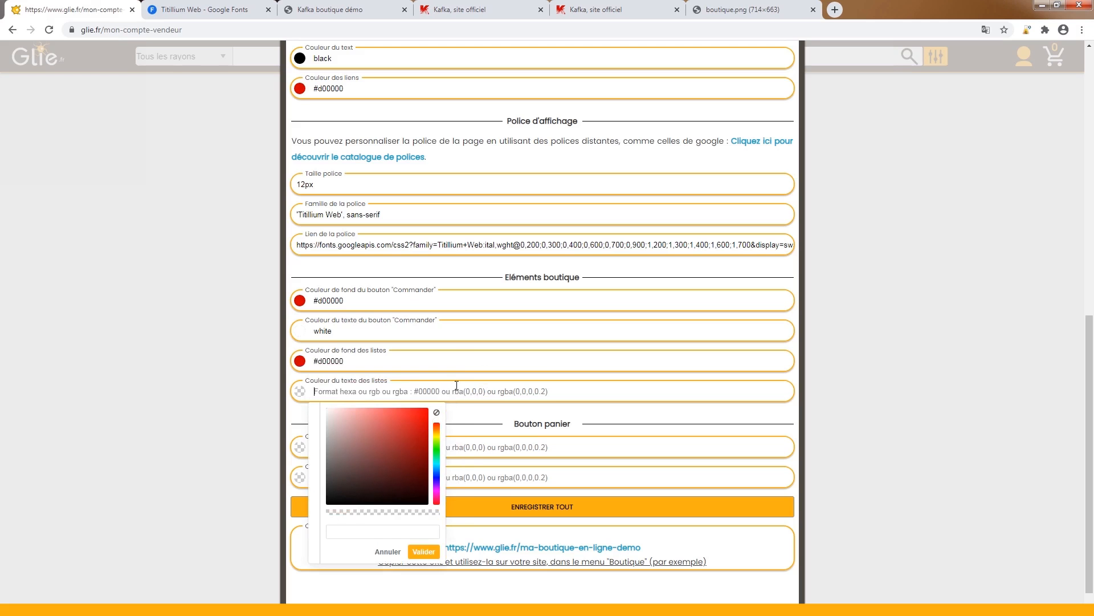
pyautogui.moveTo(347, 430); pyautogui.dragTo(316, 328)
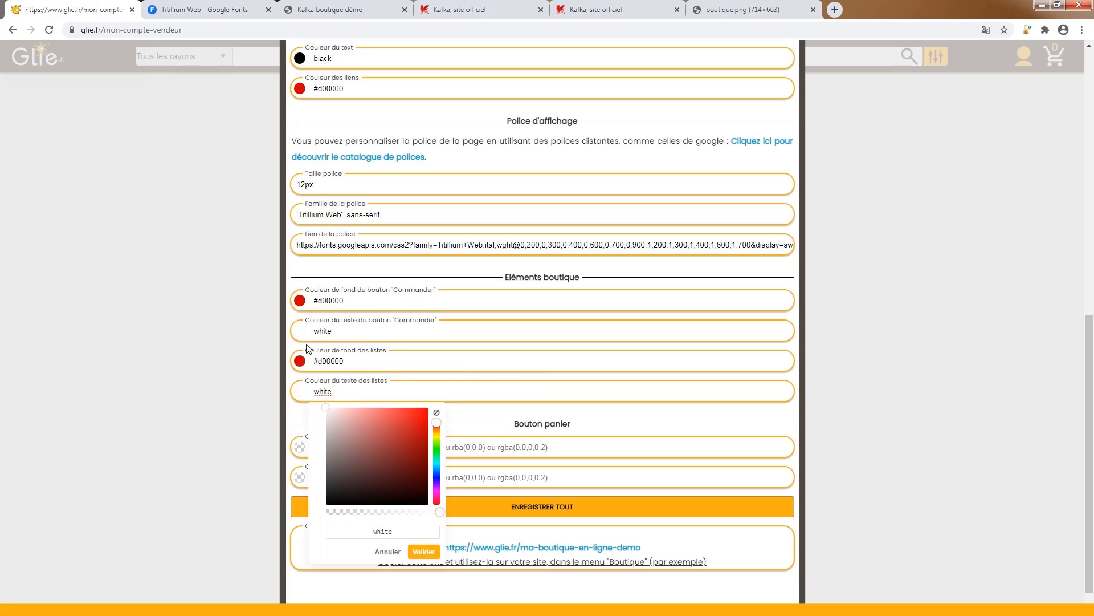
pyautogui.click(552, 507)
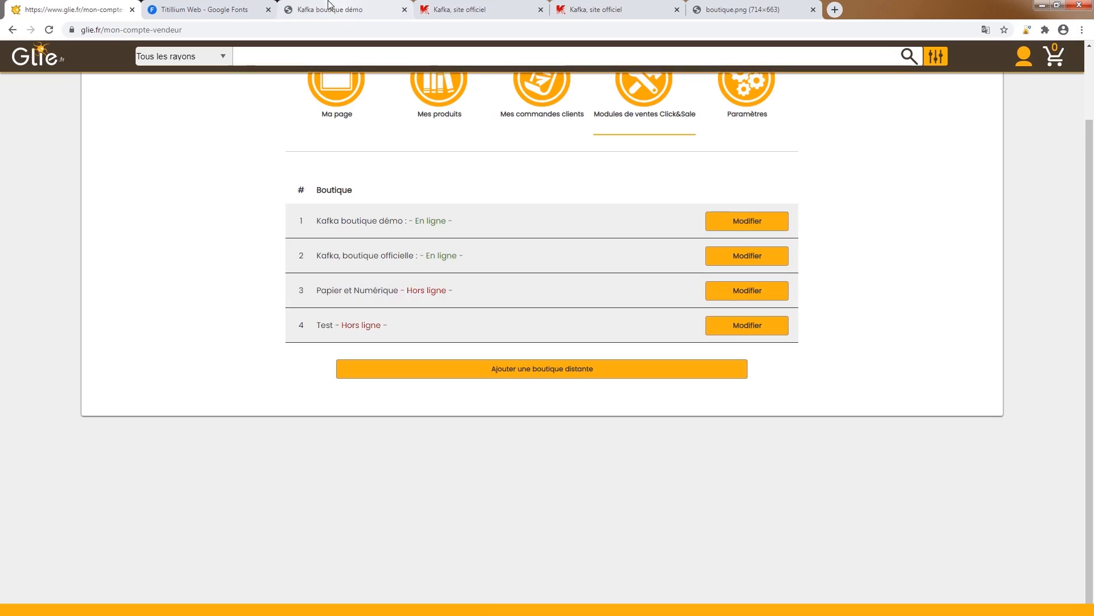
# - Reload the demo shop page and check the new colours of the Commander buttons and the Format and Finition lists
pyautogui.click(322, 10)
pyautogui.press('F5')
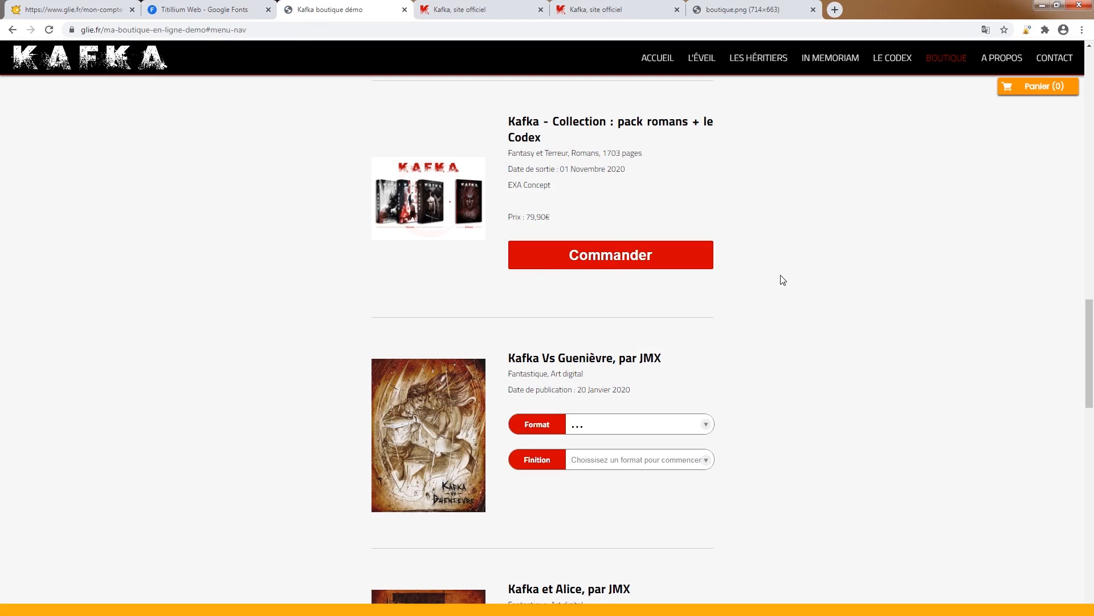
pyautogui.scroll(-1, 662, 305)
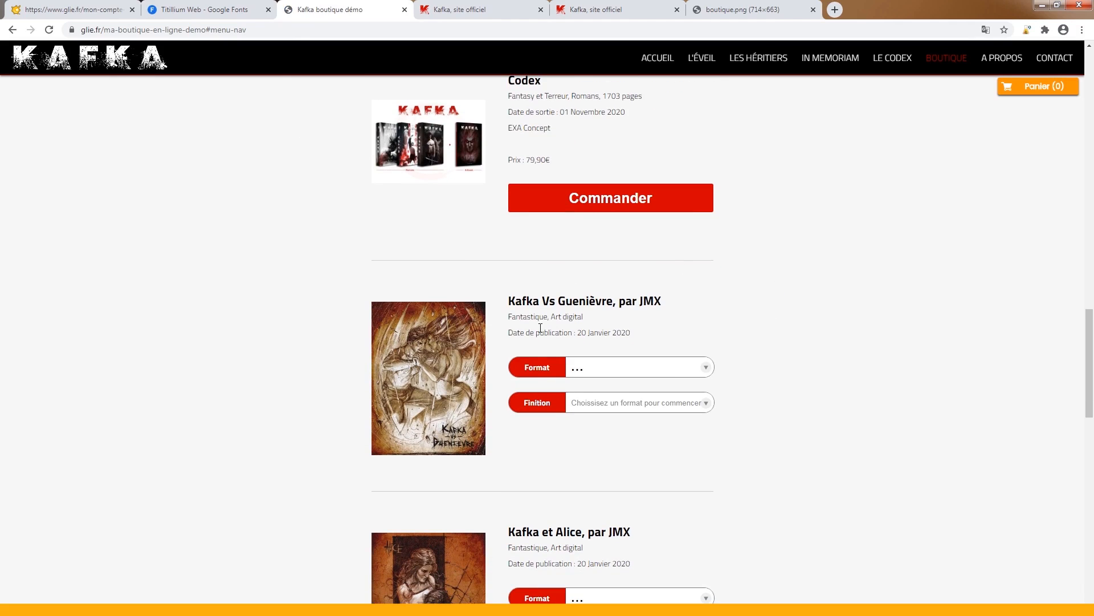
pyautogui.scroll(1, 631, 298)
pyautogui.scroll(-6, 627, 300)
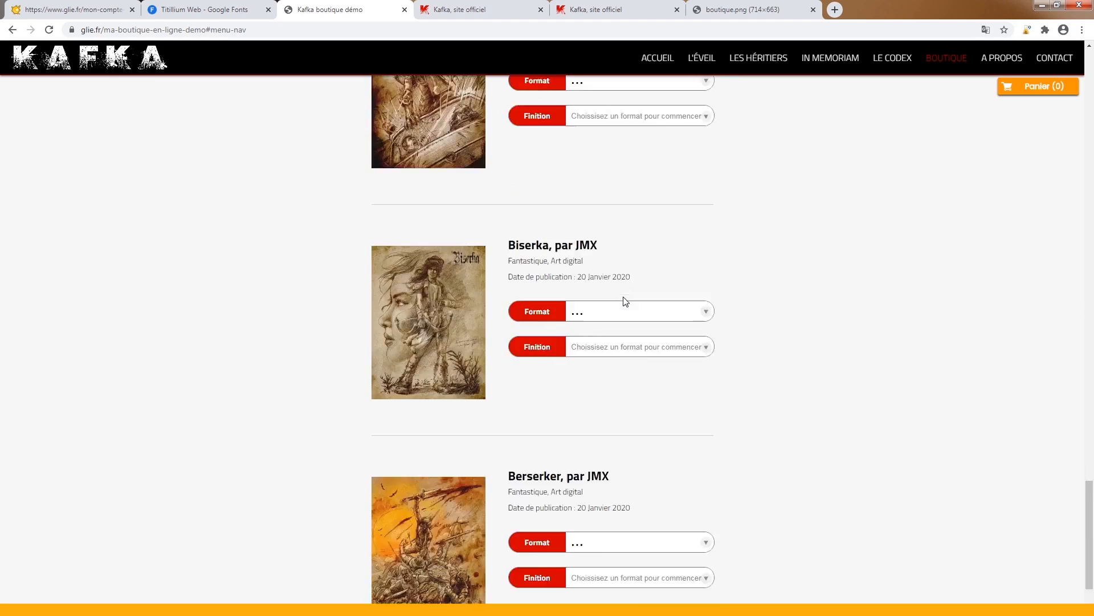
pyautogui.scroll(-5, 625, 301)
pyautogui.scroll(15, 624, 299)
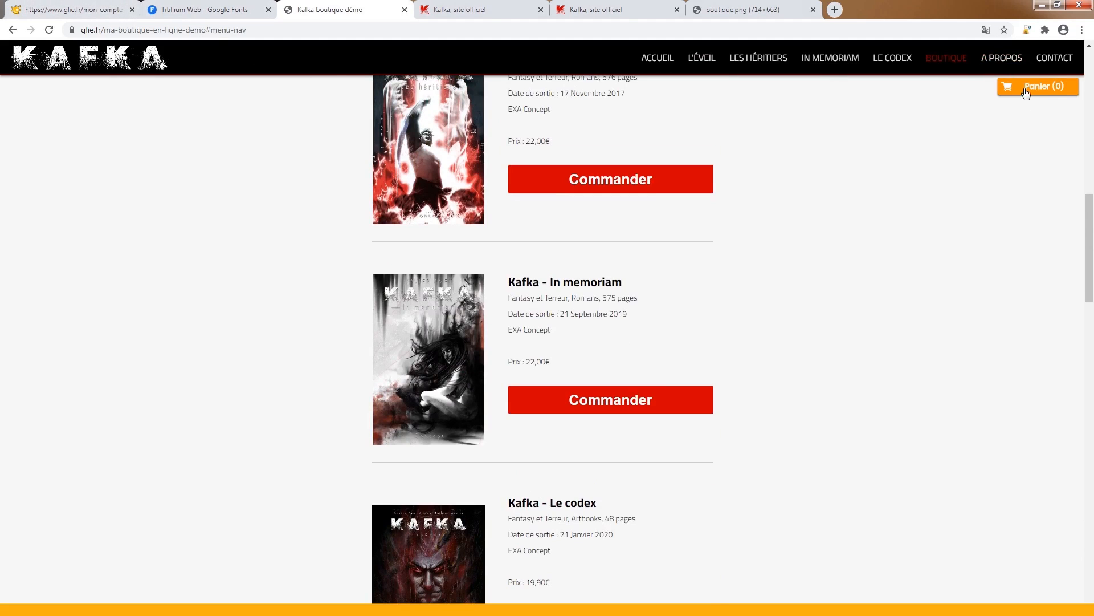
# - Open the demo shop's options and set the cart button's background colour to purple #8c02ff
pyautogui.click(66, 10)
pyautogui.click(747, 222)
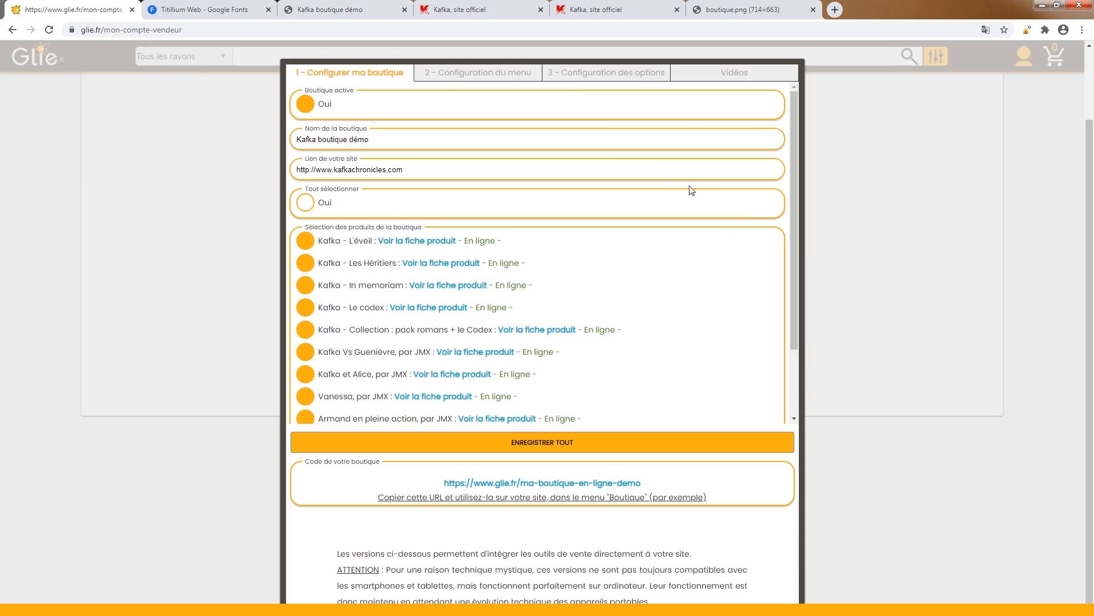
pyautogui.click(582, 72)
pyautogui.scroll(-10, 330, 487)
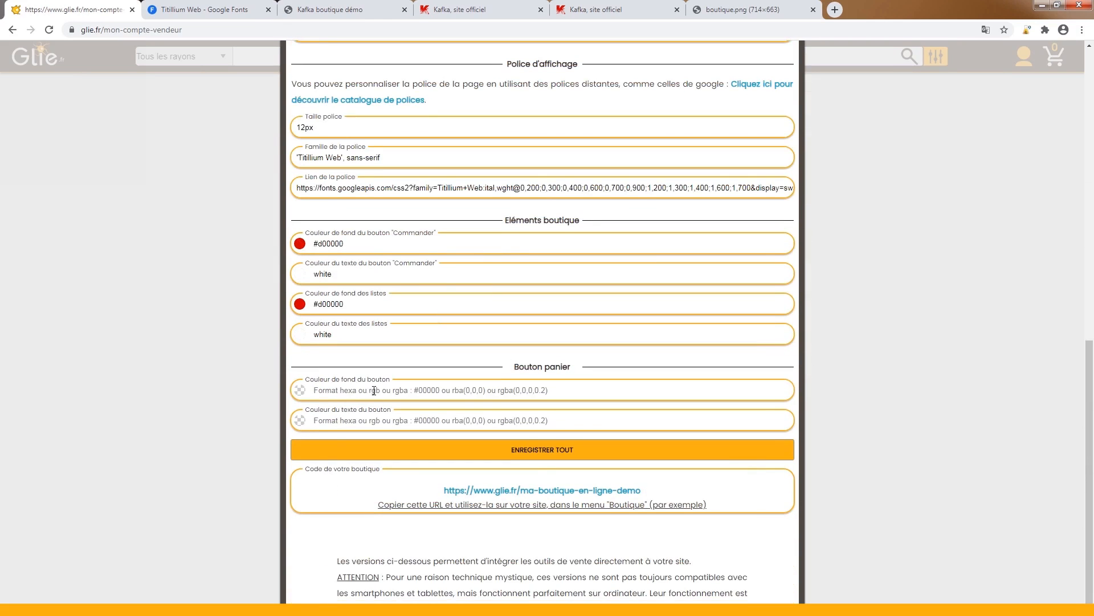
pyautogui.click(374, 391)
pyautogui.click(410, 407)
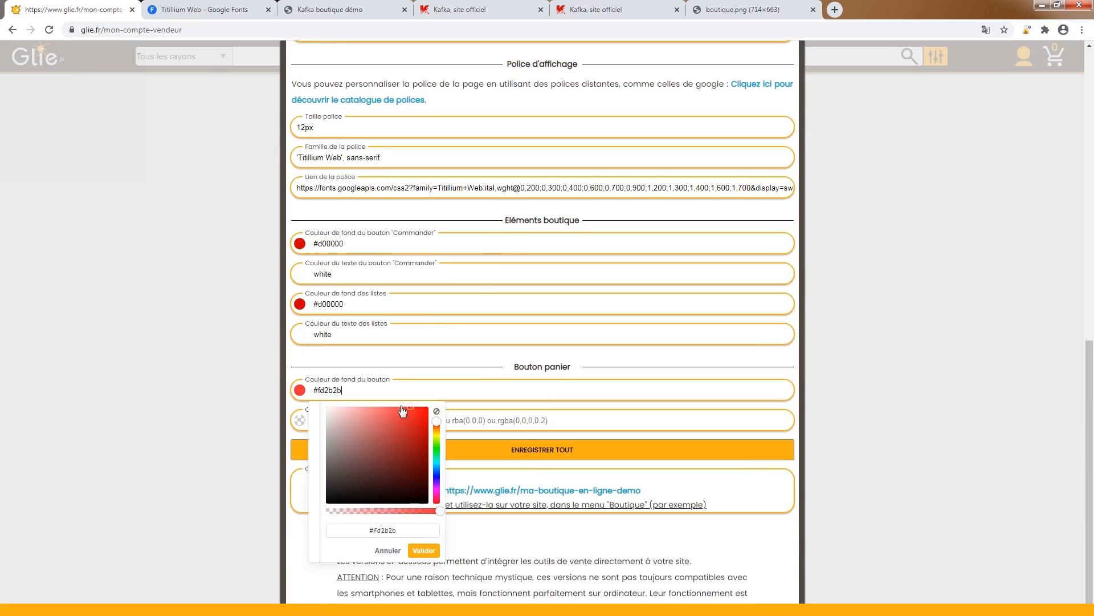
pyautogui.moveTo(403, 411)
pyautogui.mouseDown()
pyautogui.moveTo(436, 418)
pyautogui.moveTo(437, 500)
pyautogui.moveTo(439, 488)
pyautogui.mouseUp()
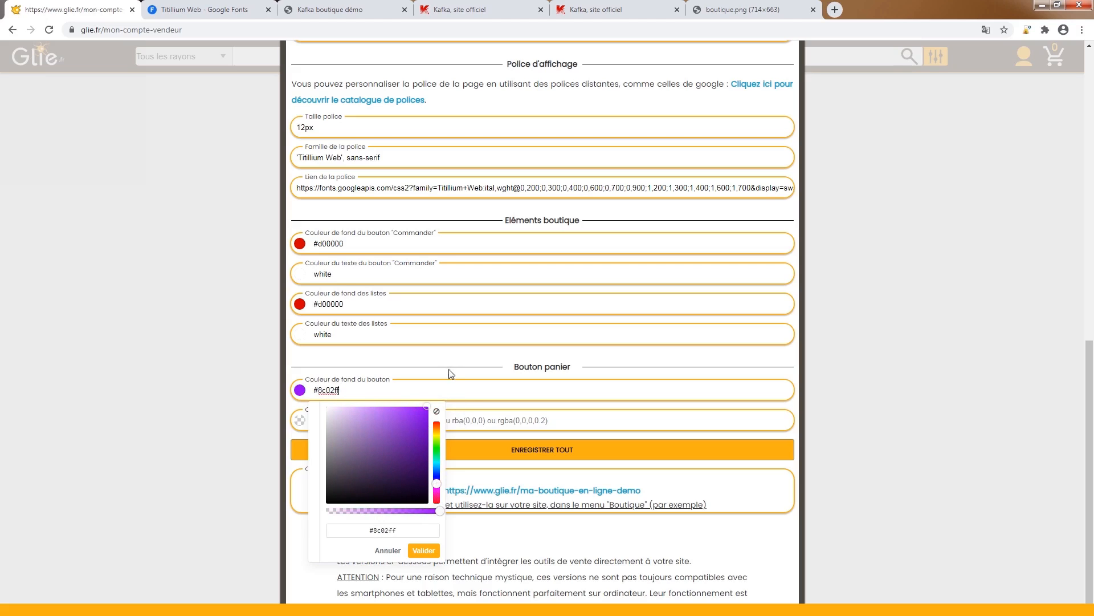
pyautogui.click(382, 394)
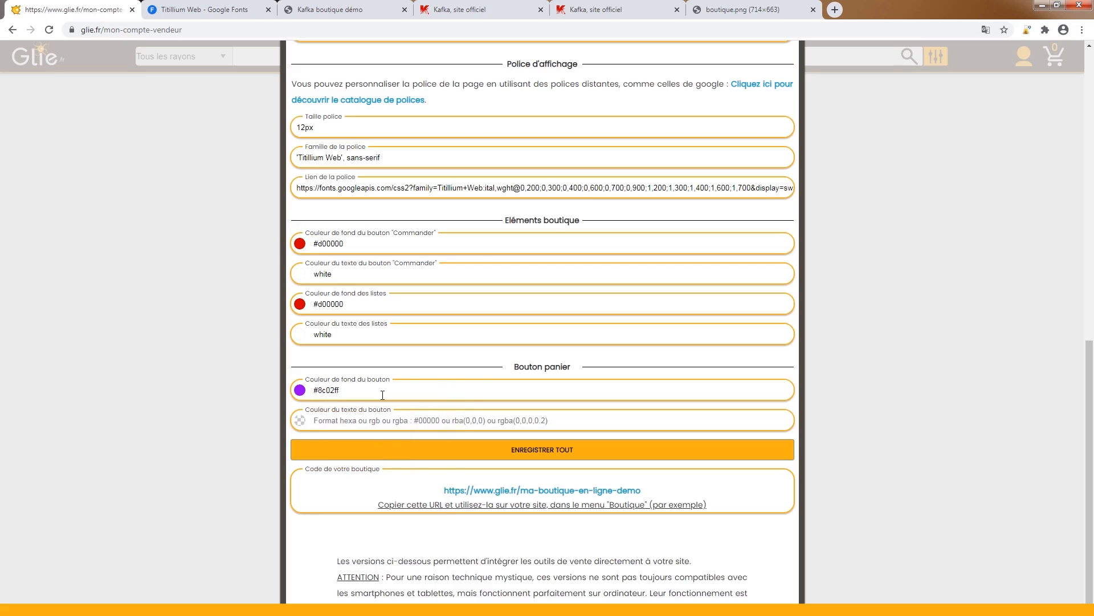
# - Set the cart button's text colour to #e7e7e7, save all the options and check the button on the reloaded demo shop page
pyautogui.click(331, 419)
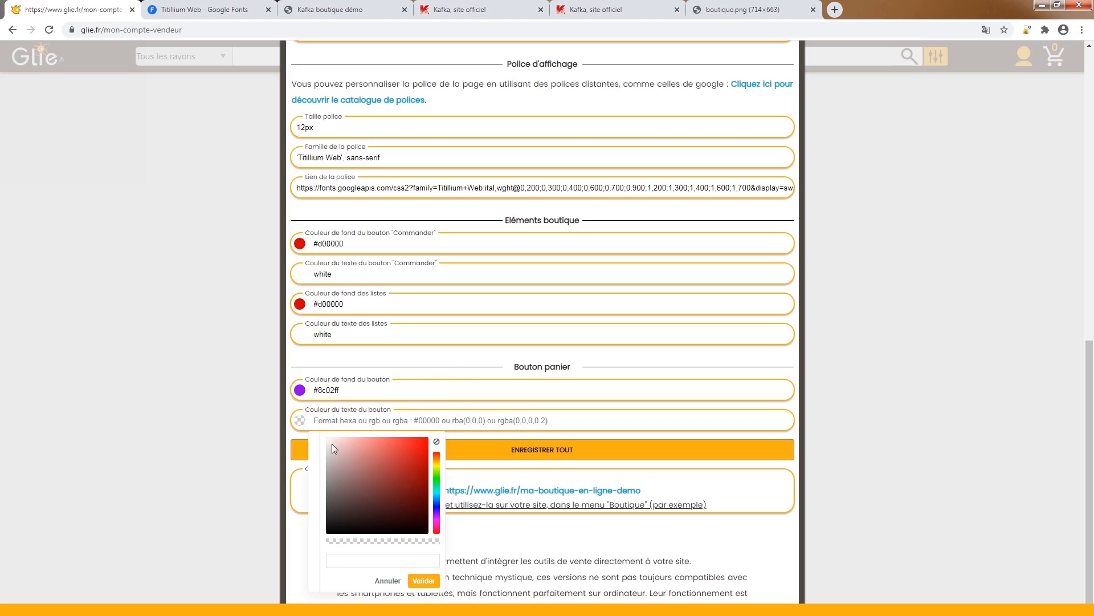
pyautogui.moveTo(339, 449); pyautogui.dragTo(319, 450)
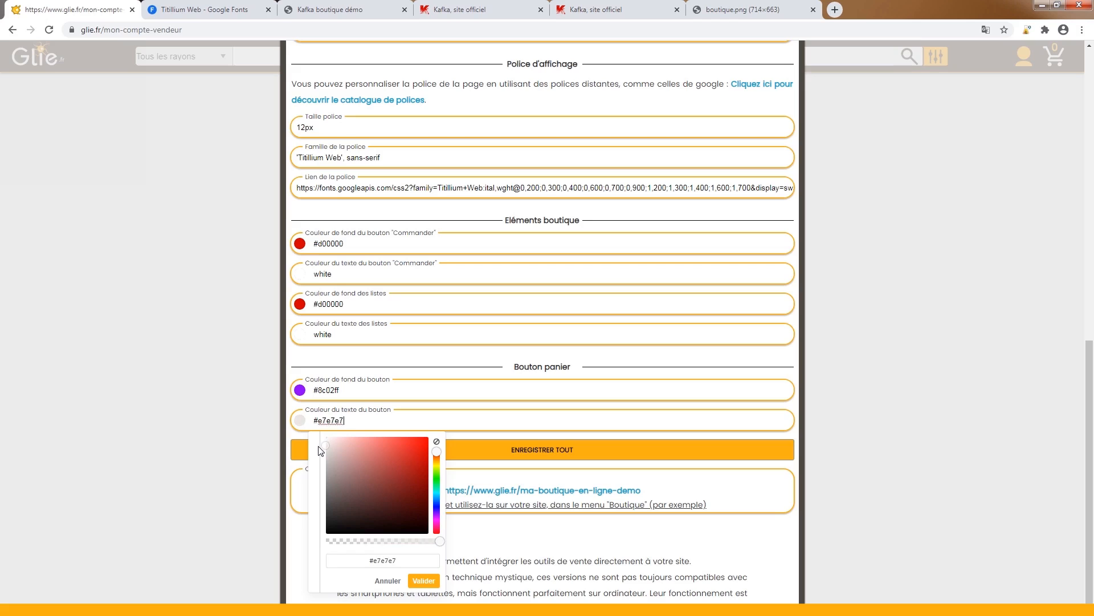
pyautogui.click(538, 456)
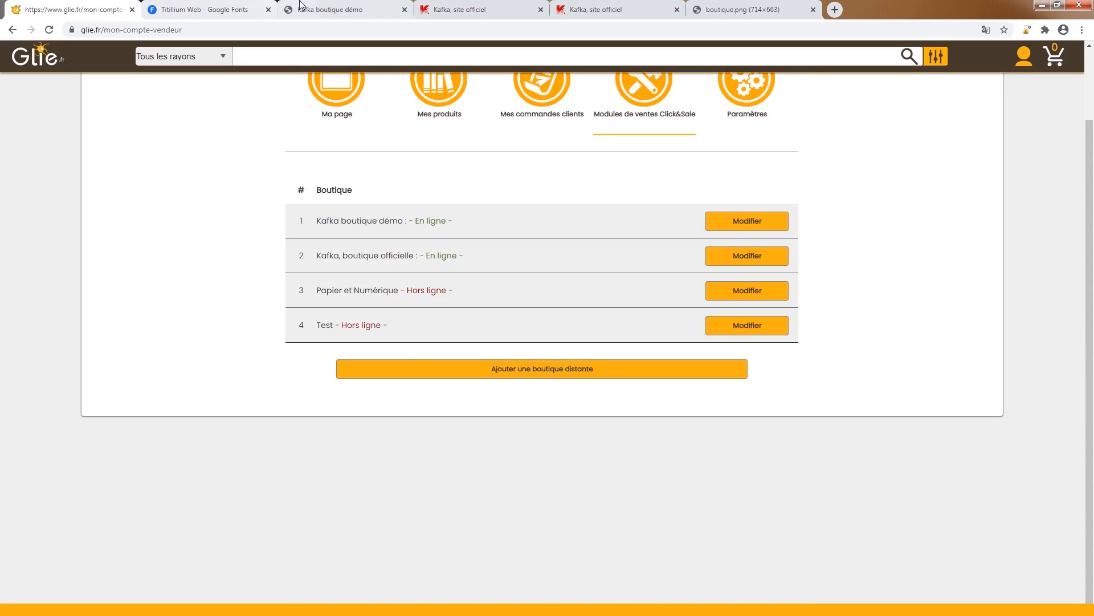
pyautogui.click(301, 5)
pyautogui.press('F5')
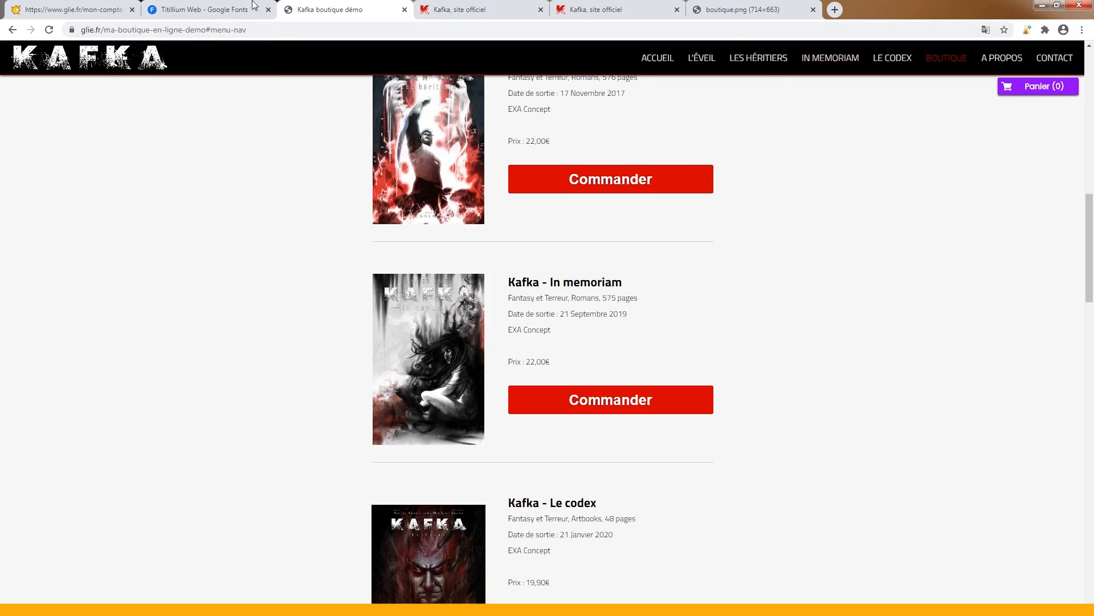
# - Change the cart button's text colour to #5b1496, save all the options and check the button on the demo shop page
pyautogui.click(77, 9)
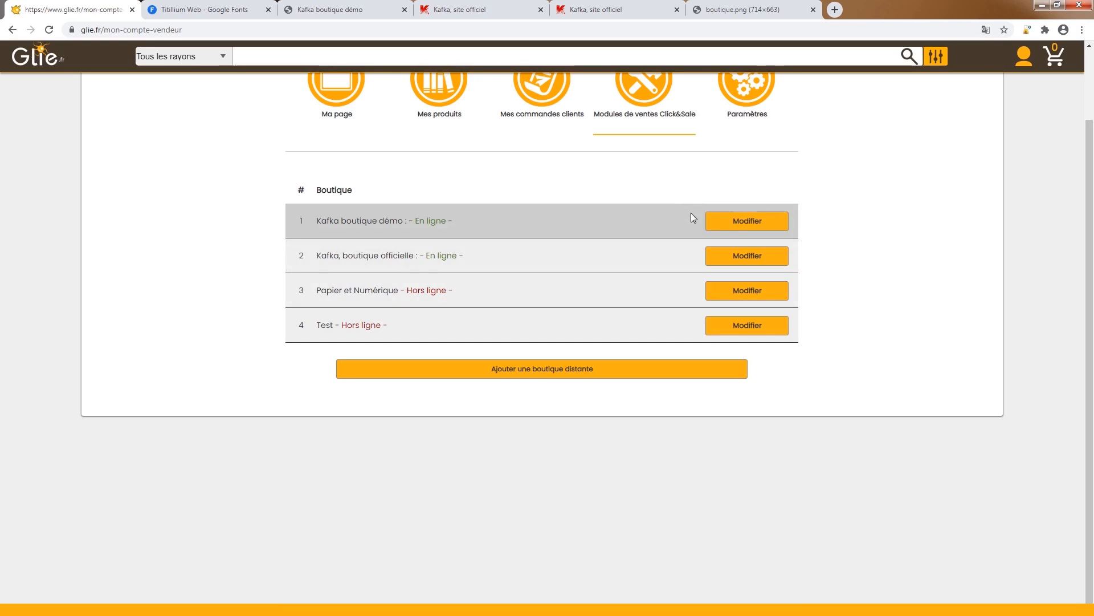
pyautogui.click(729, 221)
pyautogui.click(599, 73)
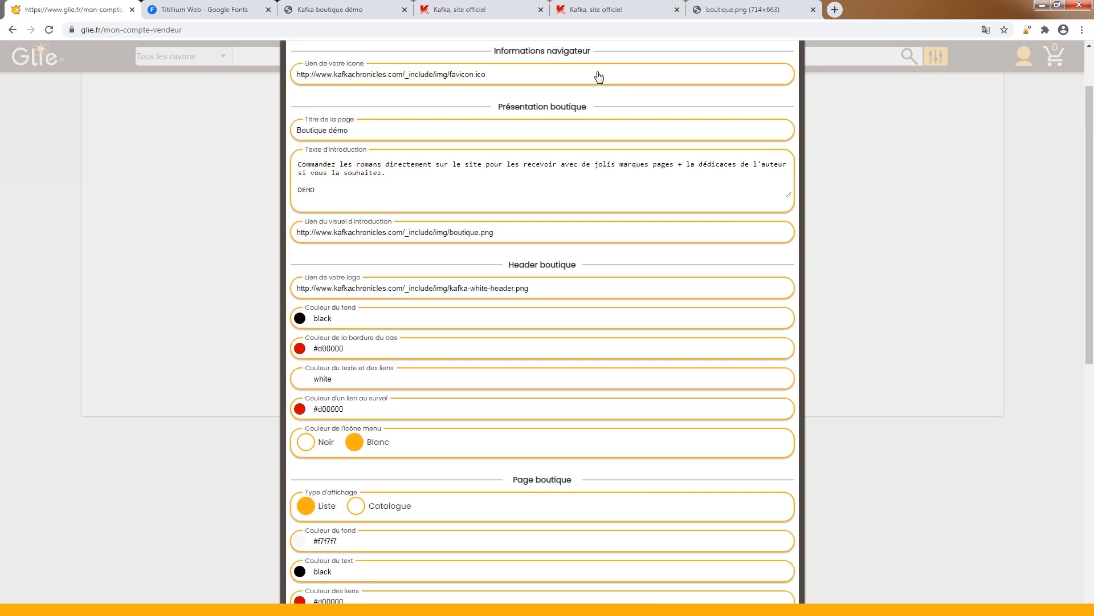
pyautogui.scroll(-12, 376, 451)
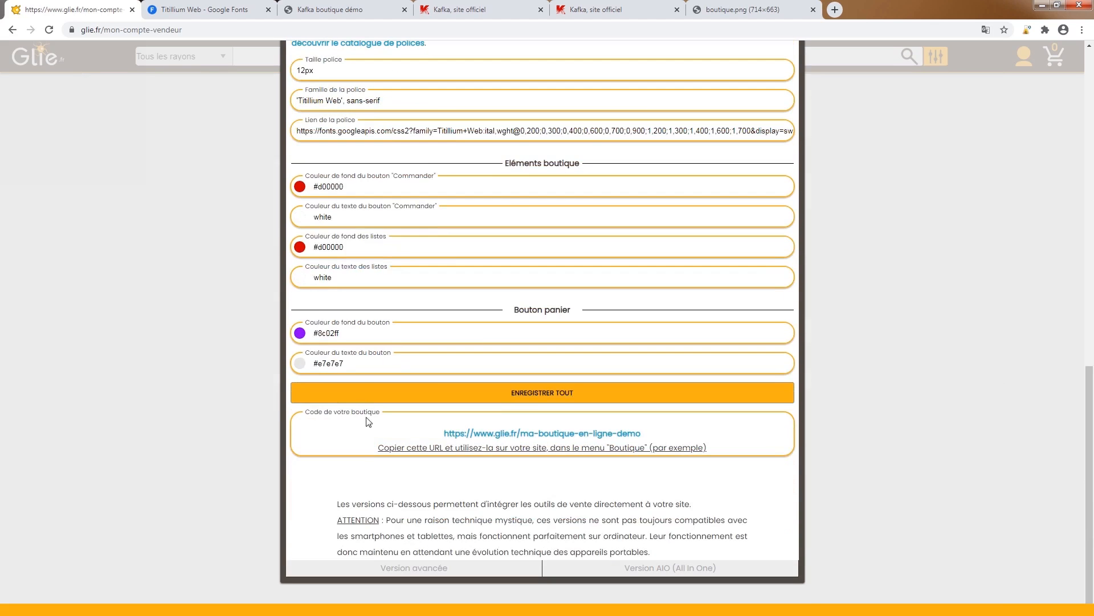
pyautogui.click(367, 364)
pyautogui.click(449, 456)
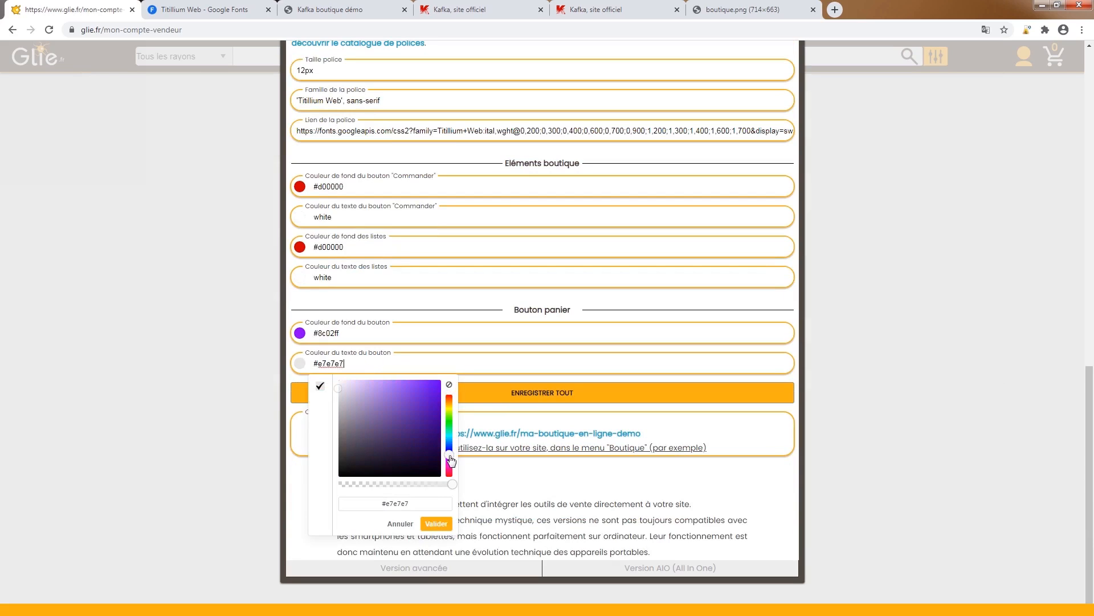
pyautogui.moveTo(433, 410); pyautogui.dragTo(429, 425)
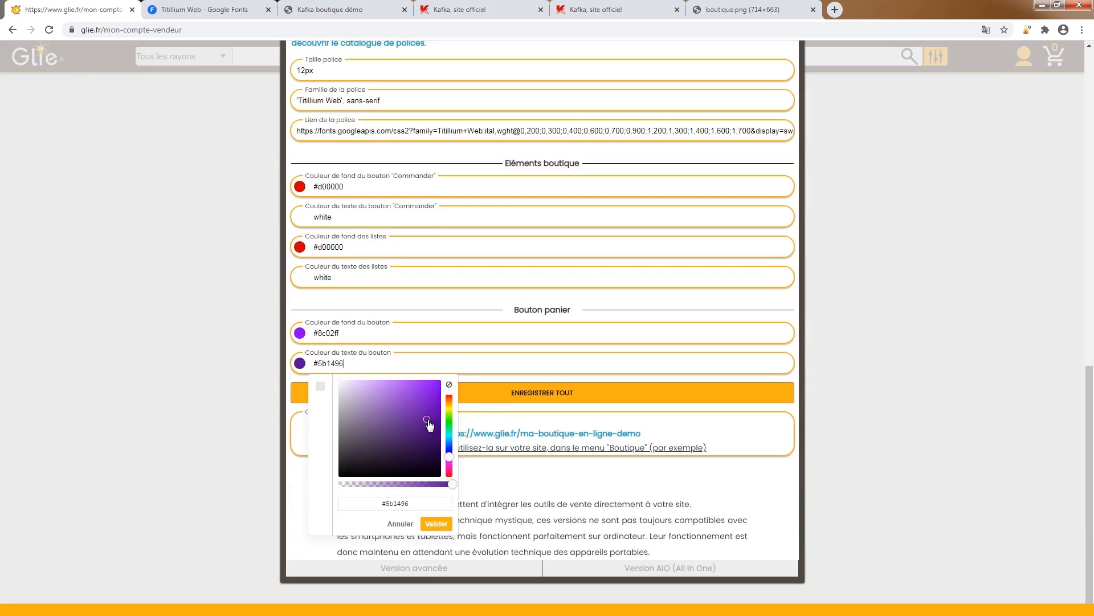
pyautogui.click(436, 523)
pyautogui.click(484, 399)
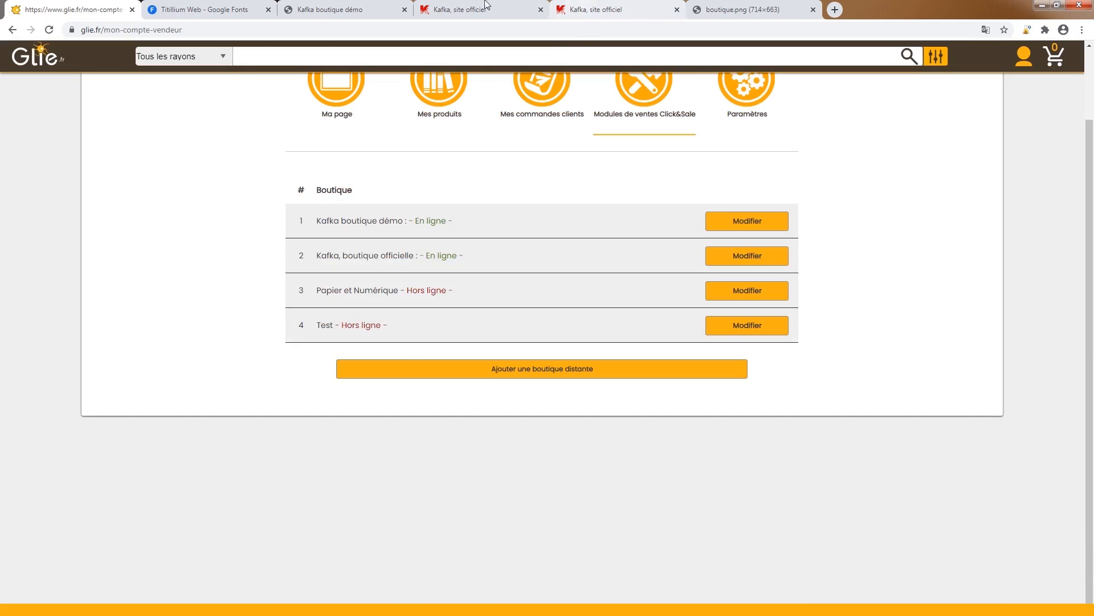
pyautogui.click(319, 9)
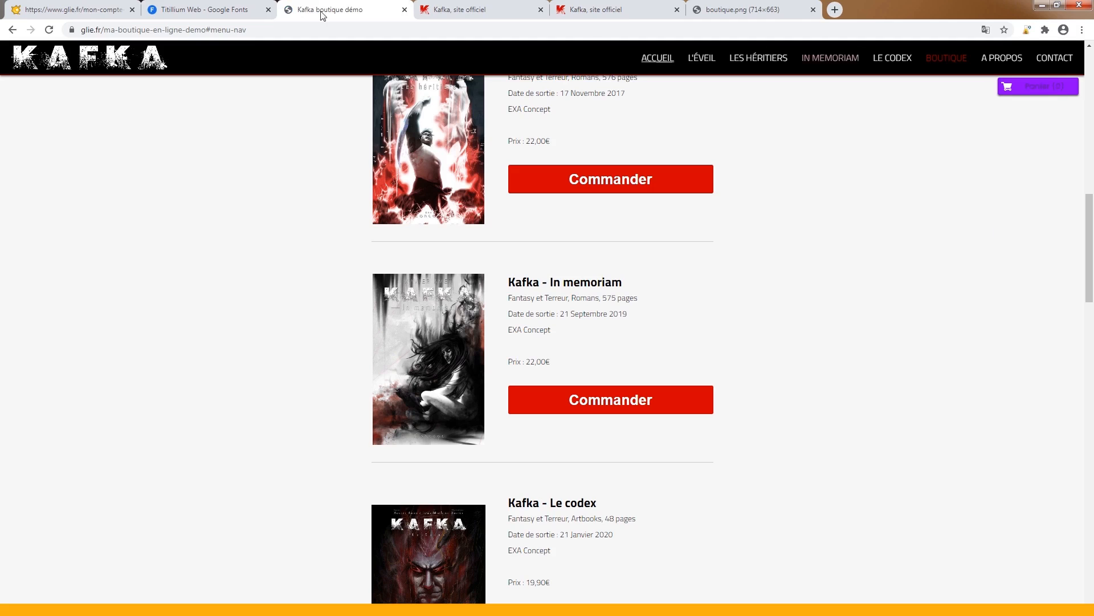
# - Clear the cart button's background and text colours, save all the options and check the button on the demo shop page
pyautogui.click(75, 10)
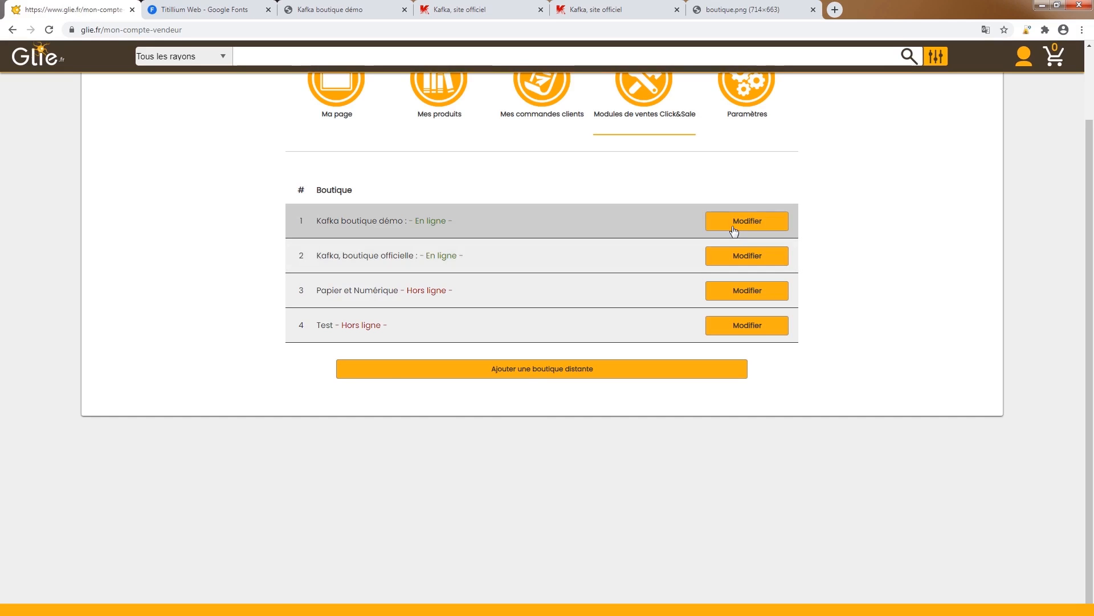
pyautogui.click(663, 228)
pyautogui.click(601, 79)
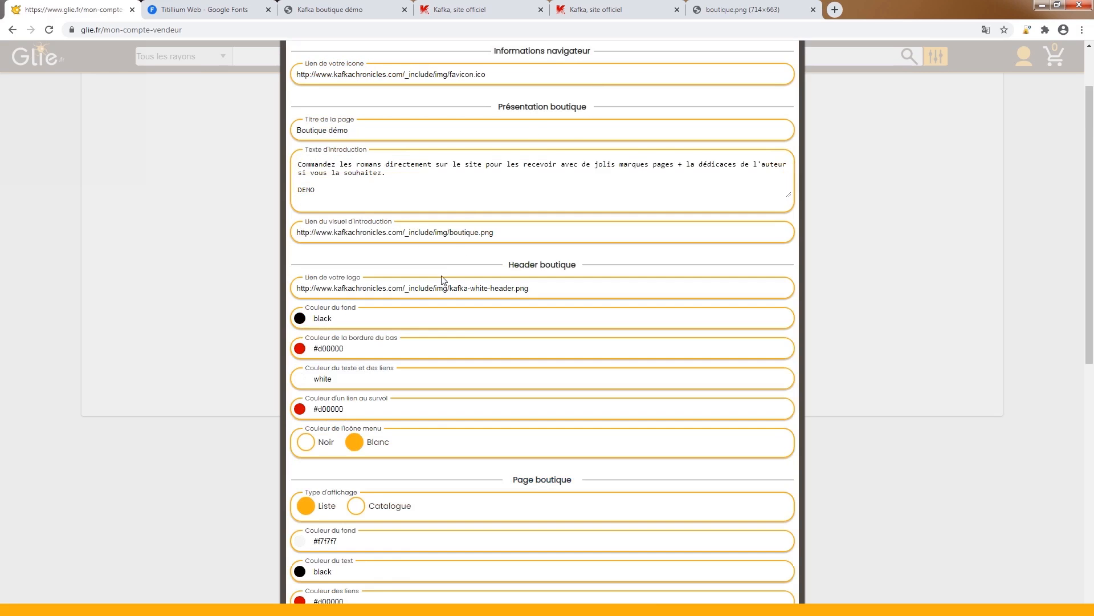
pyautogui.scroll(-3, 399, 342)
pyautogui.scroll(-5, 357, 393)
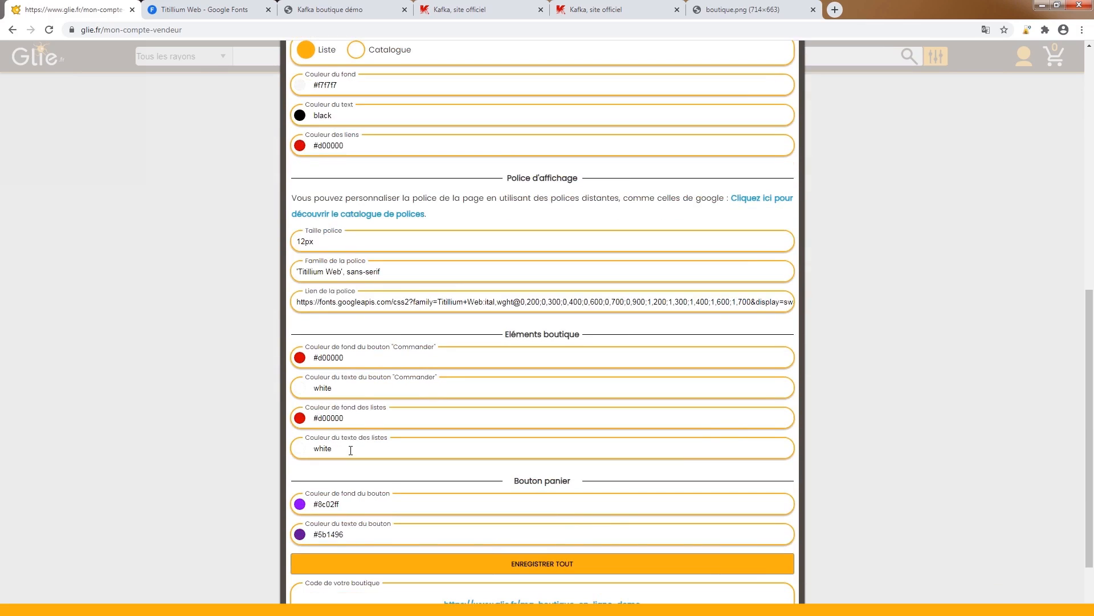
pyautogui.moveTo(359, 502); pyautogui.dragTo(269, 506)
pyautogui.press('BackSpace')
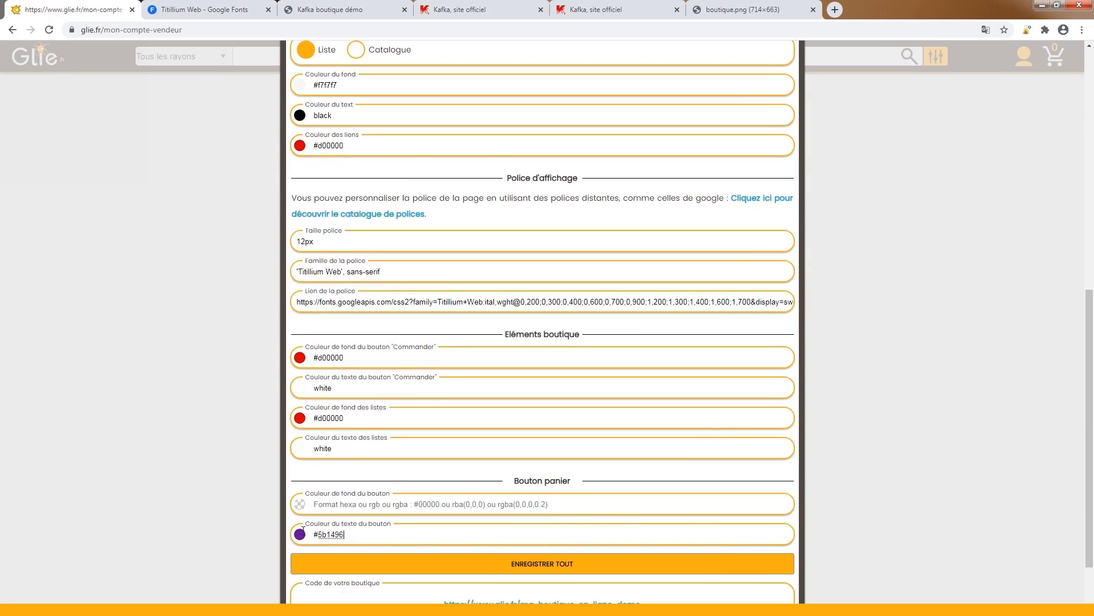
pyautogui.press('Tab')
pyautogui.press('BackSpace')
pyautogui.click(513, 564)
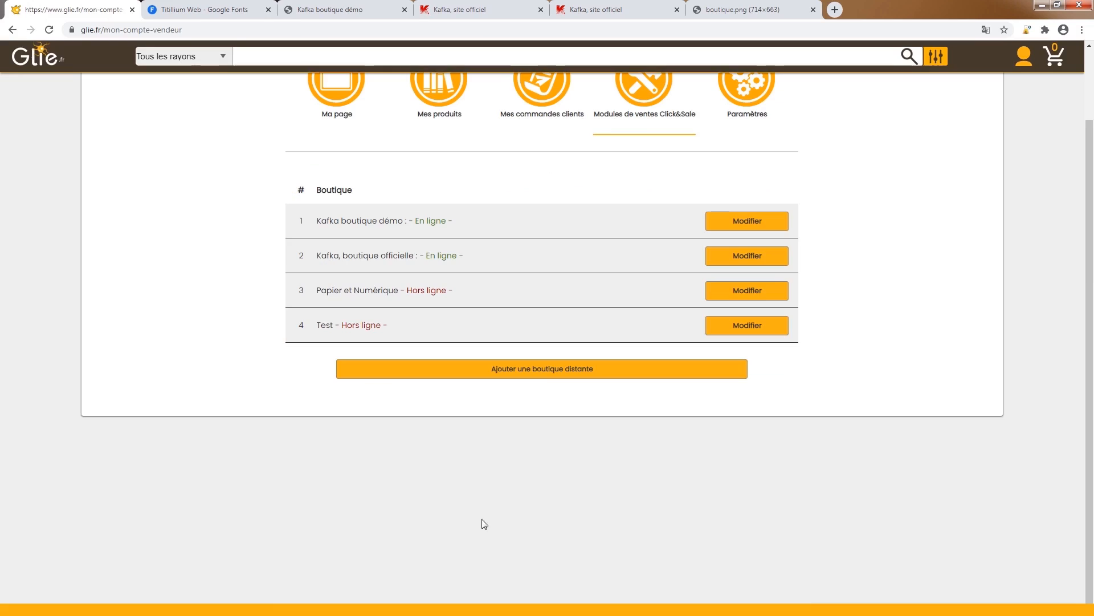
pyautogui.click(328, 8)
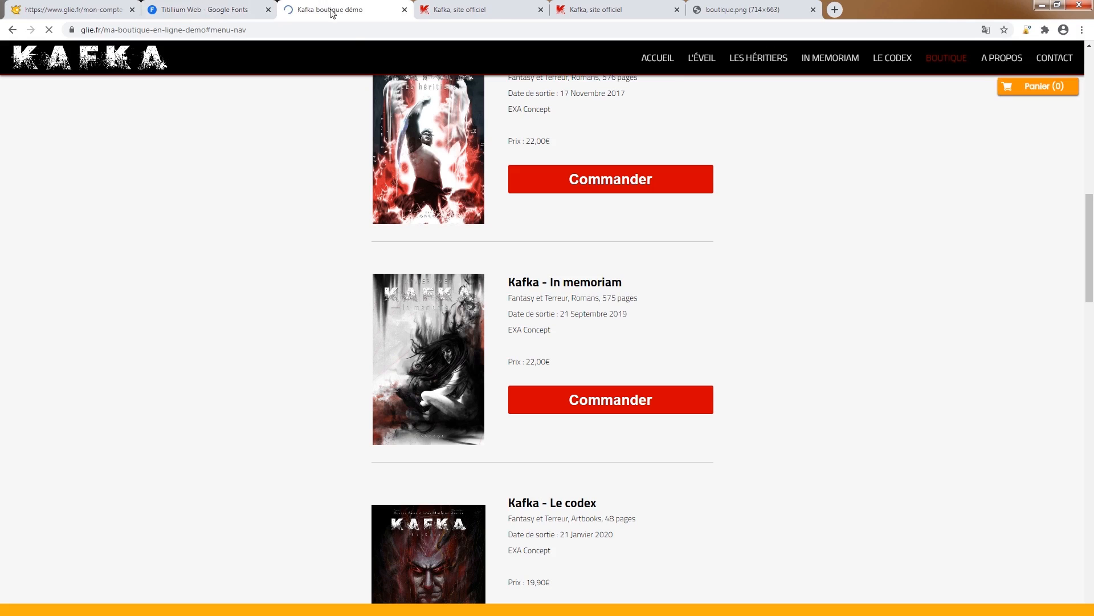
# - Copy the header's link hover colour #d00000 and paste it as the cart button's background colour
pyautogui.click(104, 9)
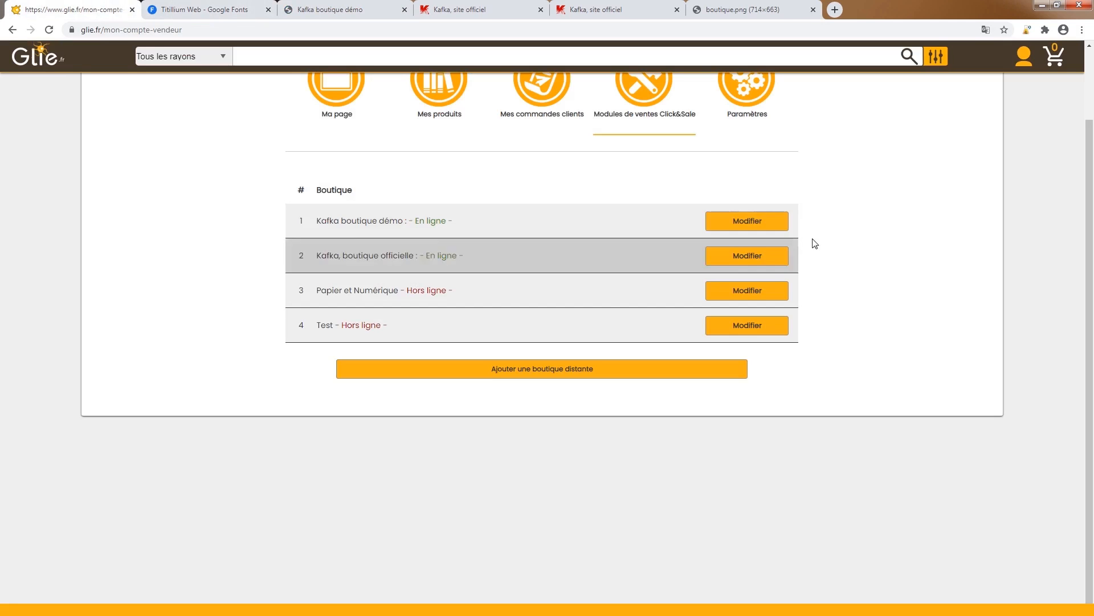
pyautogui.click(755, 220)
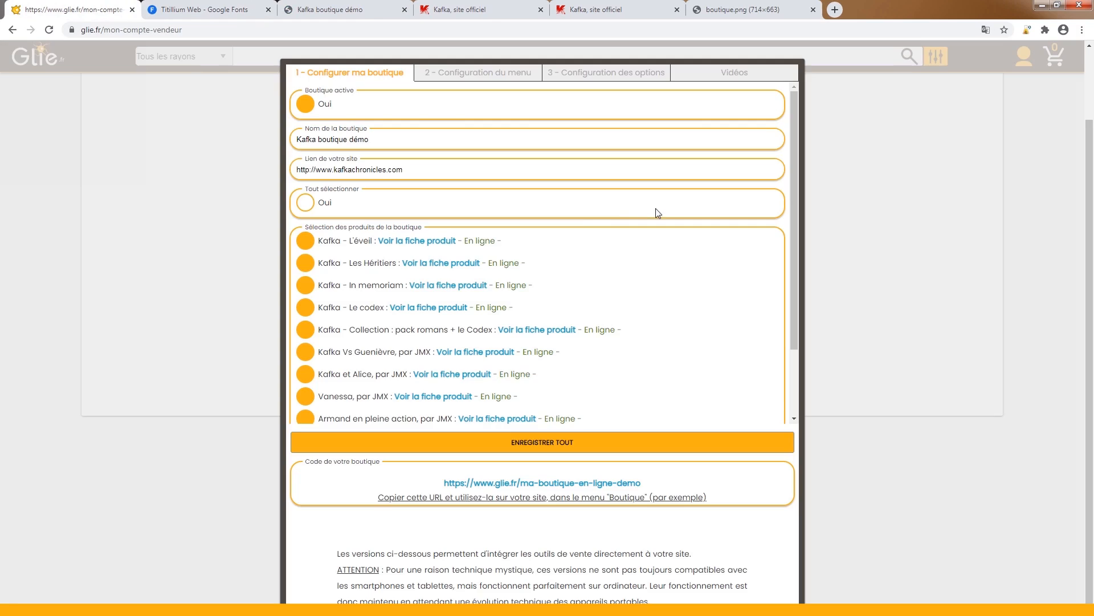
pyautogui.click(600, 75)
pyautogui.click(377, 415)
pyautogui.hotkey('ctrl', 'c')
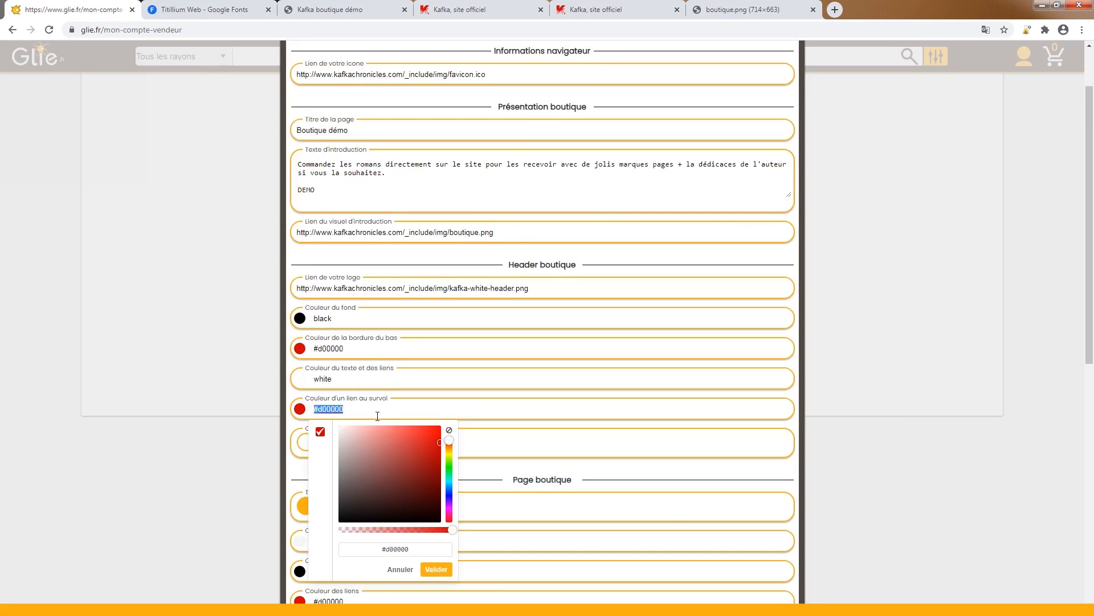
pyautogui.scroll(-9, 377, 415)
pyautogui.click(371, 448)
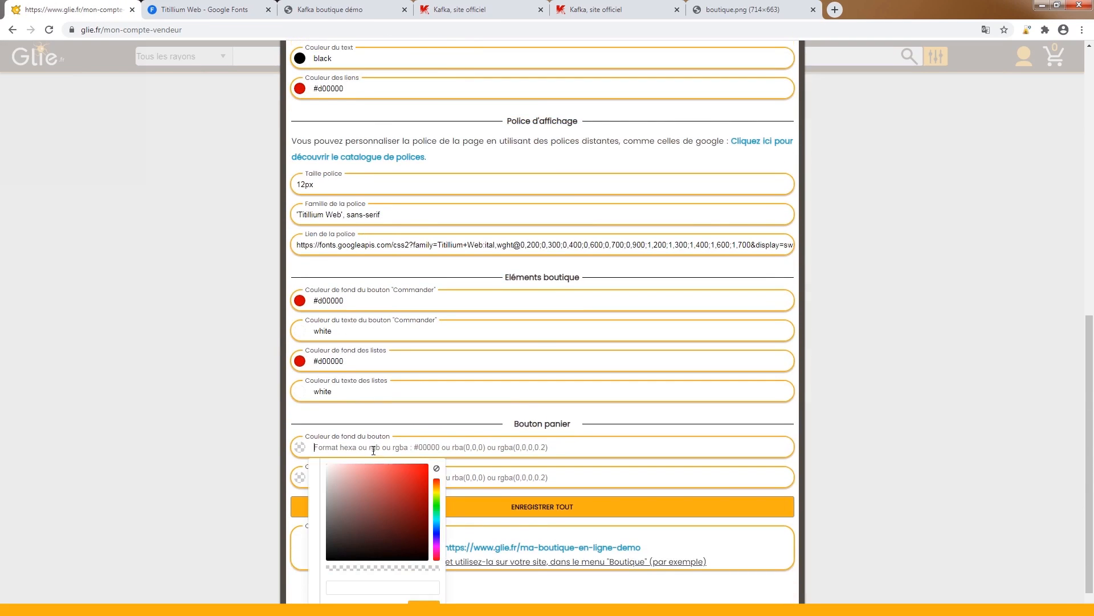
pyautogui.hotkey('ctrl', 'v')
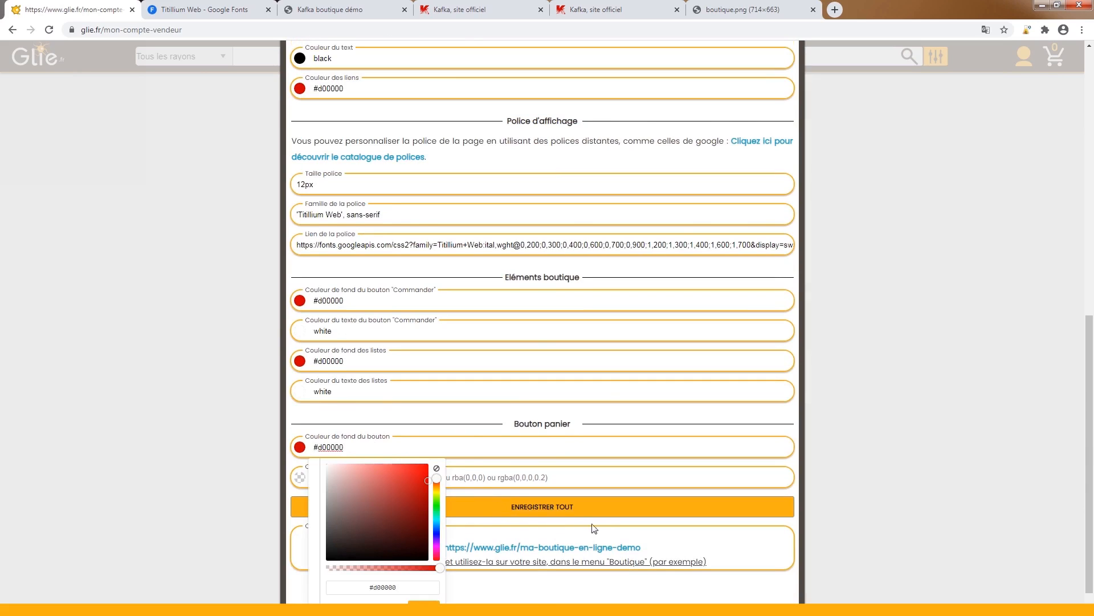
# - Save all the shop options and check the cart button's colour on the demo shop page
pyautogui.click(576, 536)
pyautogui.click(506, 509)
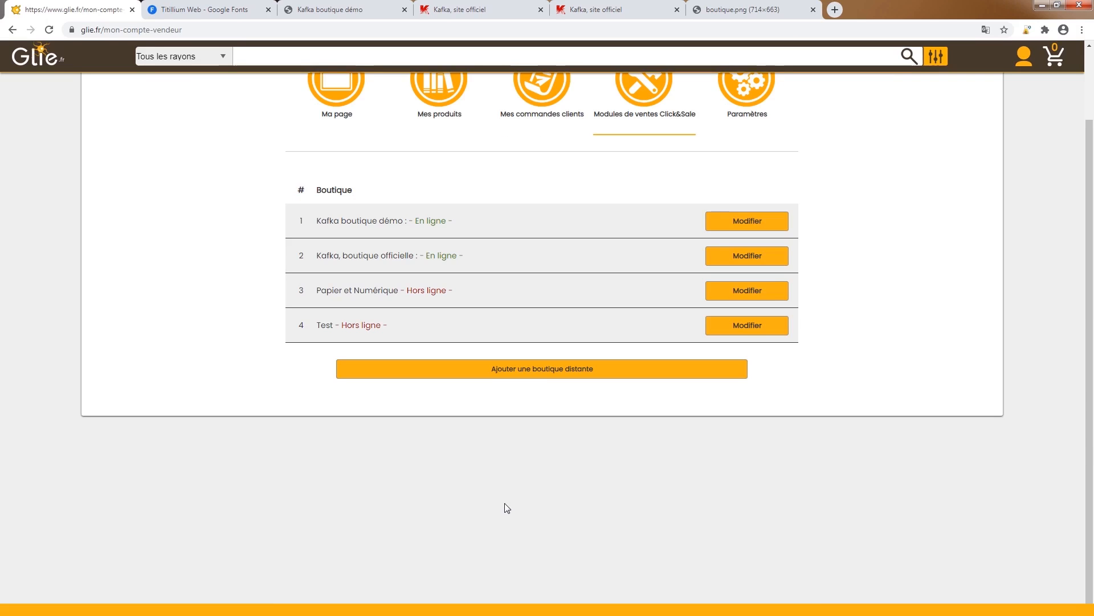
pyautogui.click(320, 6)
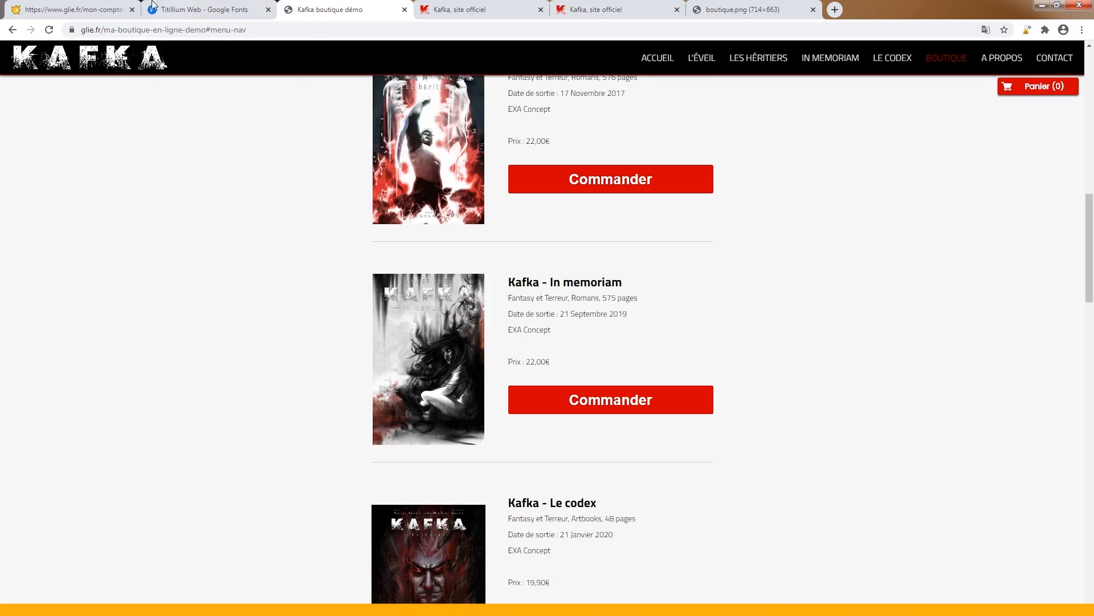
# - Open the demo shop's public page through the URL in its configuration and select the page address
pyautogui.click(91, 7)
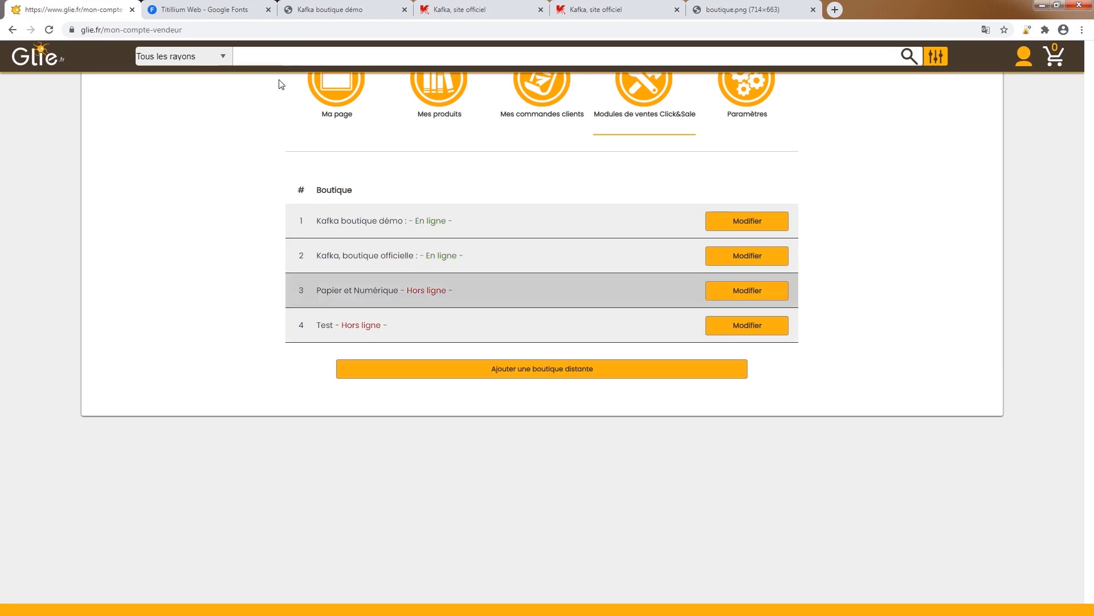
pyautogui.click(722, 224)
pyautogui.scroll(-3, 570, 296)
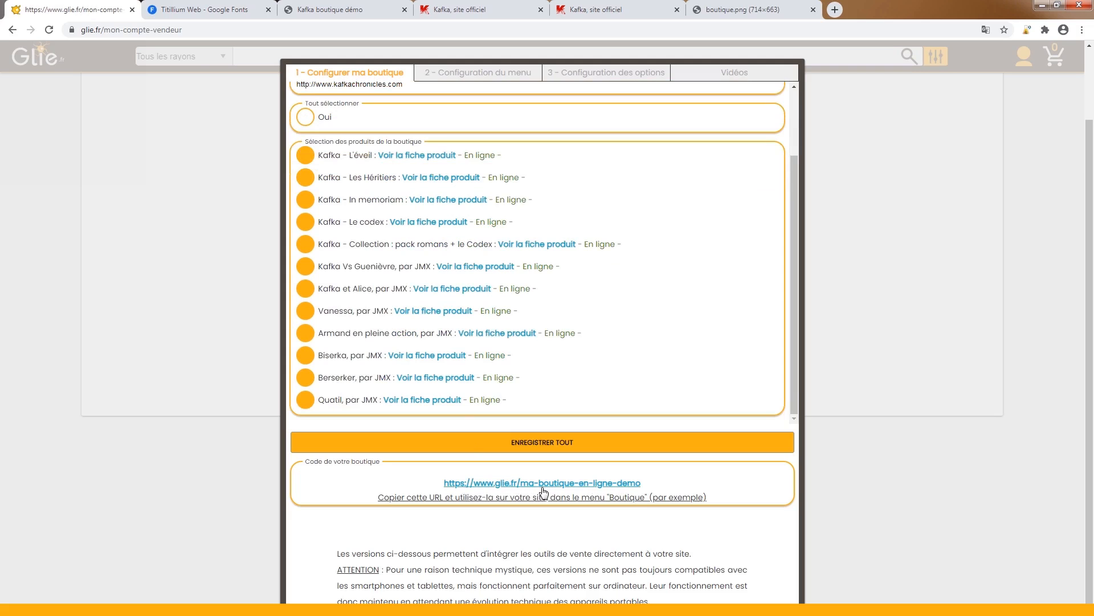
pyautogui.click(484, 485)
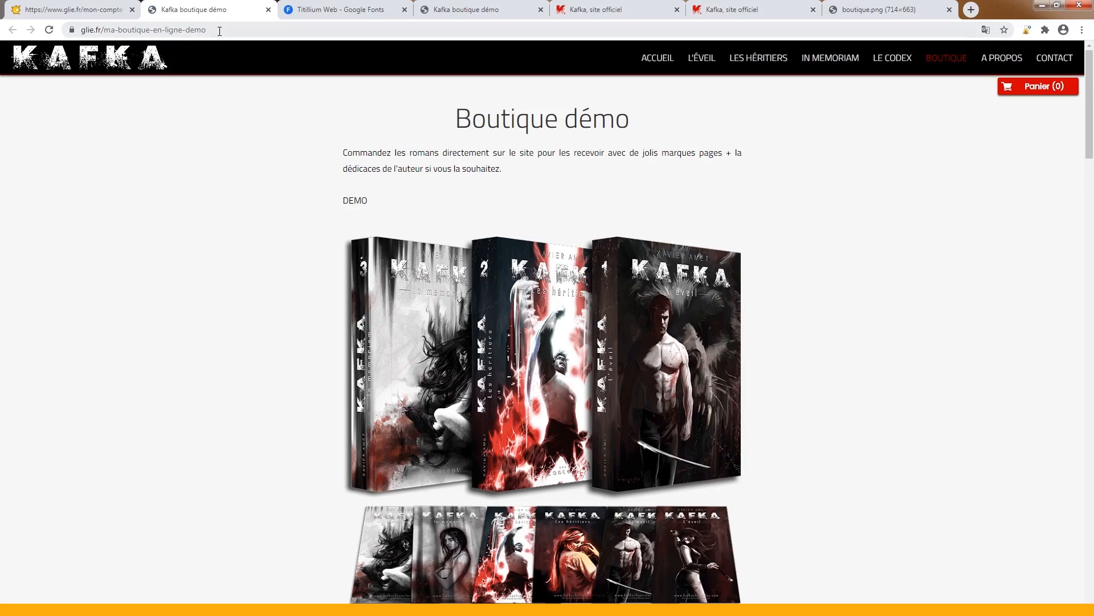
pyautogui.click(227, 29)
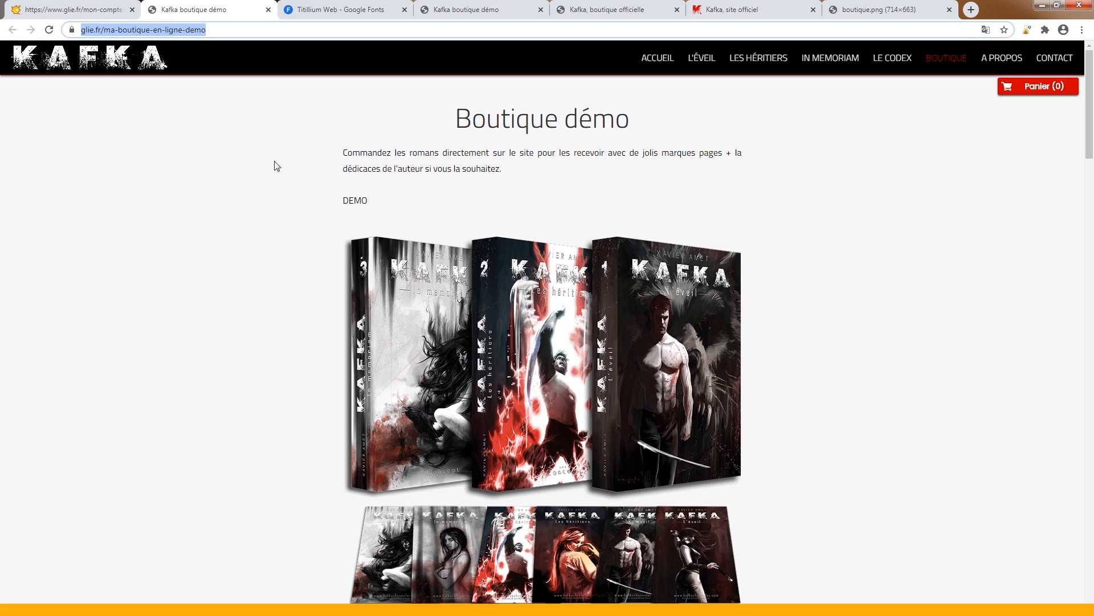
# - Review the shop's header and page colour options, and open the official Kafka site's A PROPOS page from the demo shop
pyautogui.click(76, 10)
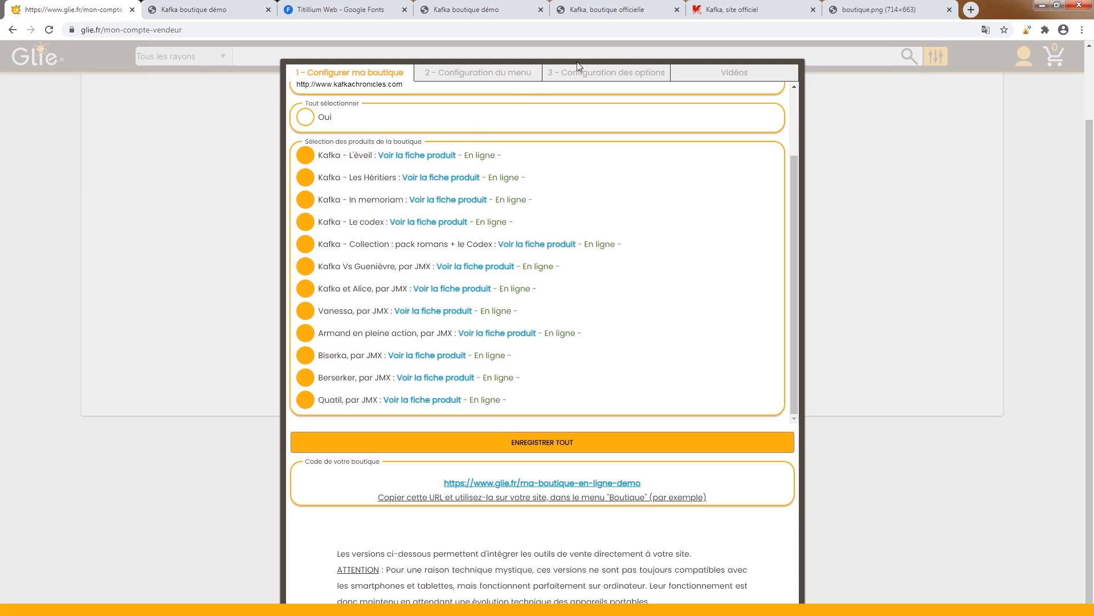
pyautogui.scroll(-5, 613, 66)
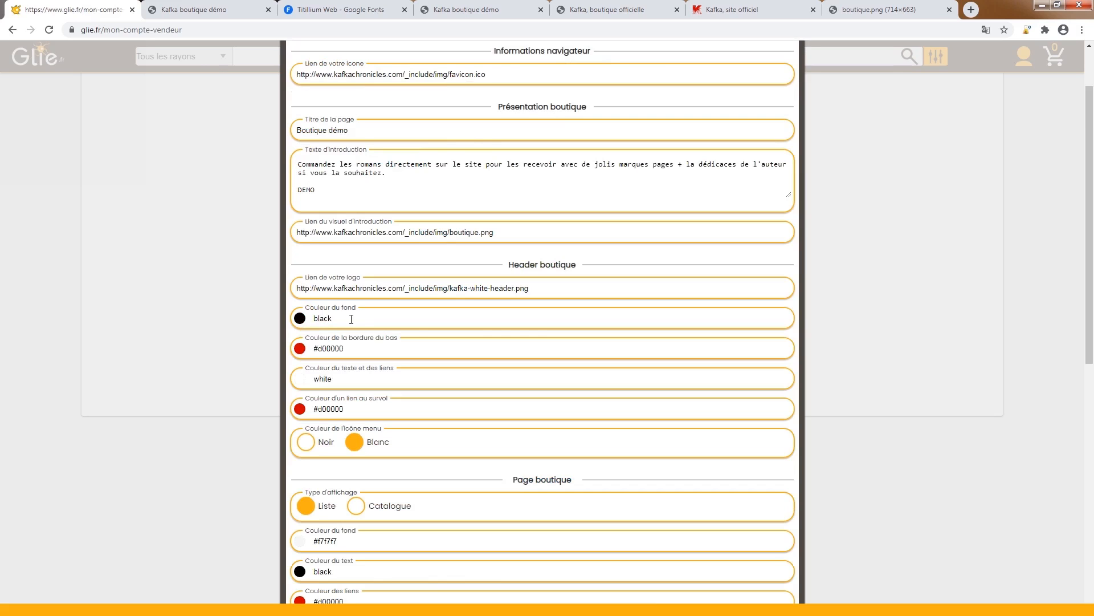
pyautogui.click(232, 6)
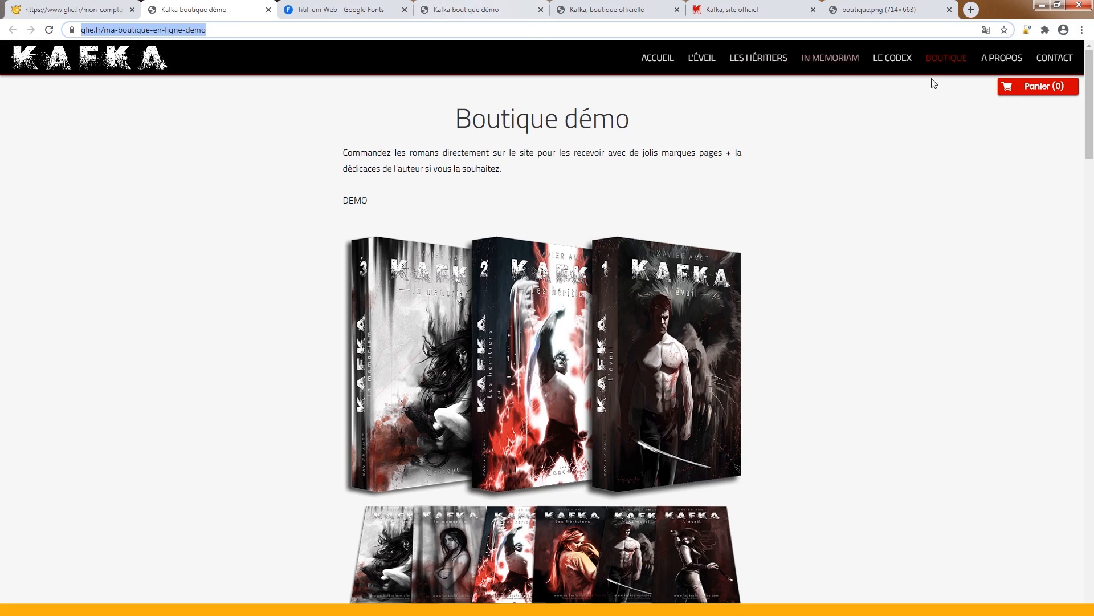
pyautogui.click(983, 64)
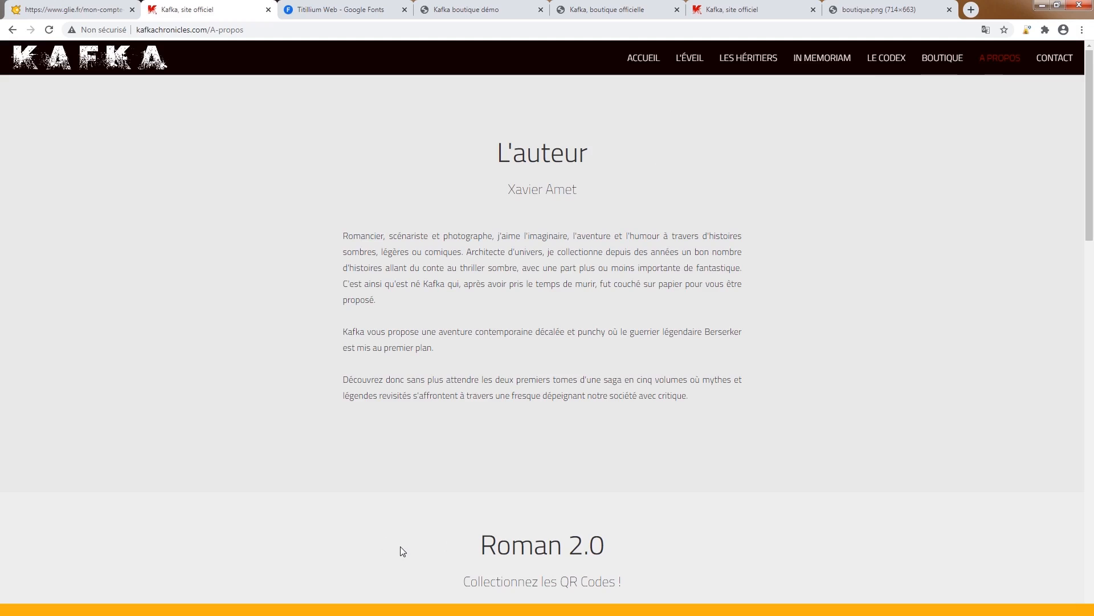
pyautogui.scroll(-2, 399, 529)
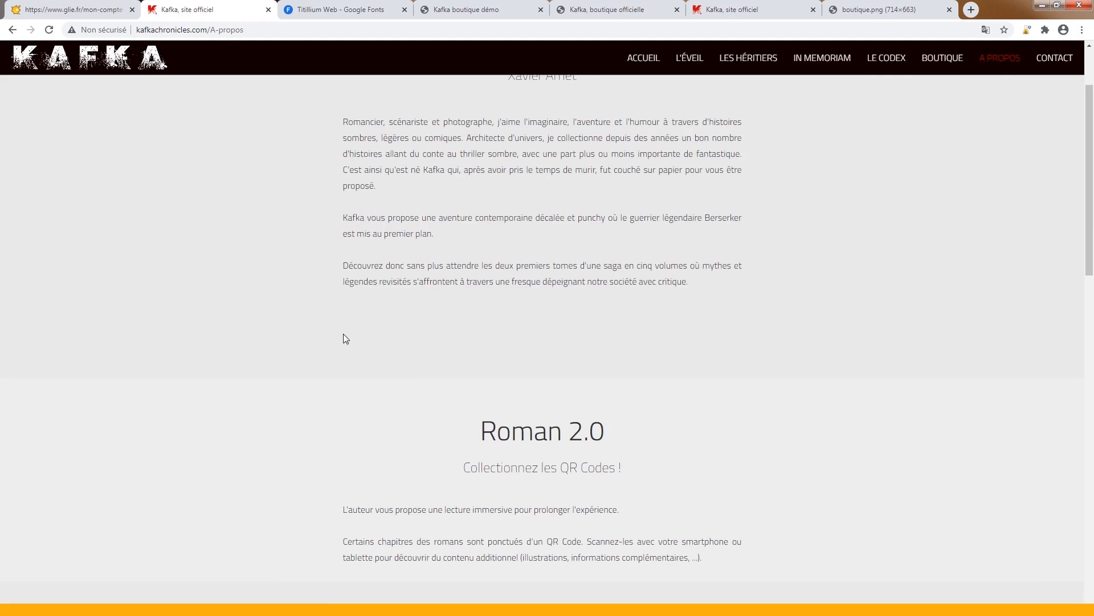
# - Inspect the Roman 2.0 section of the A PROPOS page and select its enclosing container div in the code
pyautogui.rightClick(792, 412)
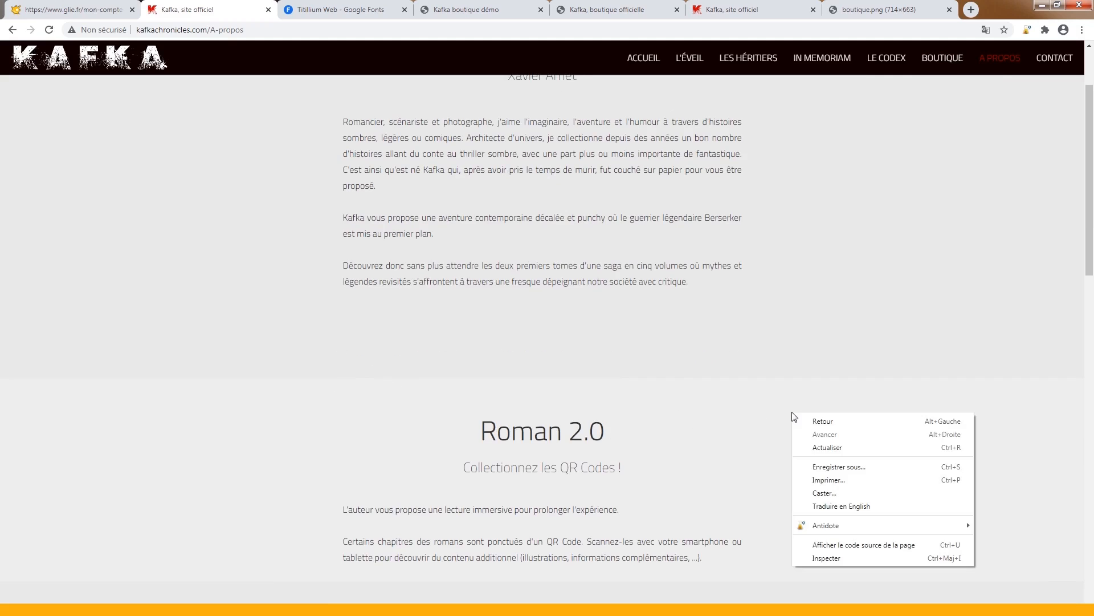
pyautogui.click(822, 559)
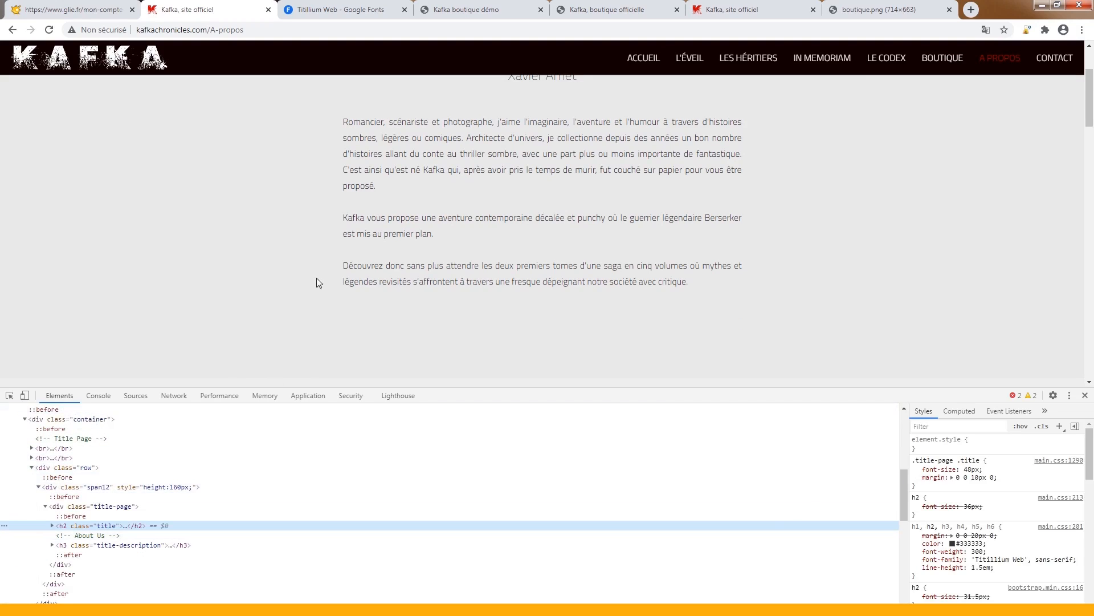
pyautogui.scroll(-2, 317, 279)
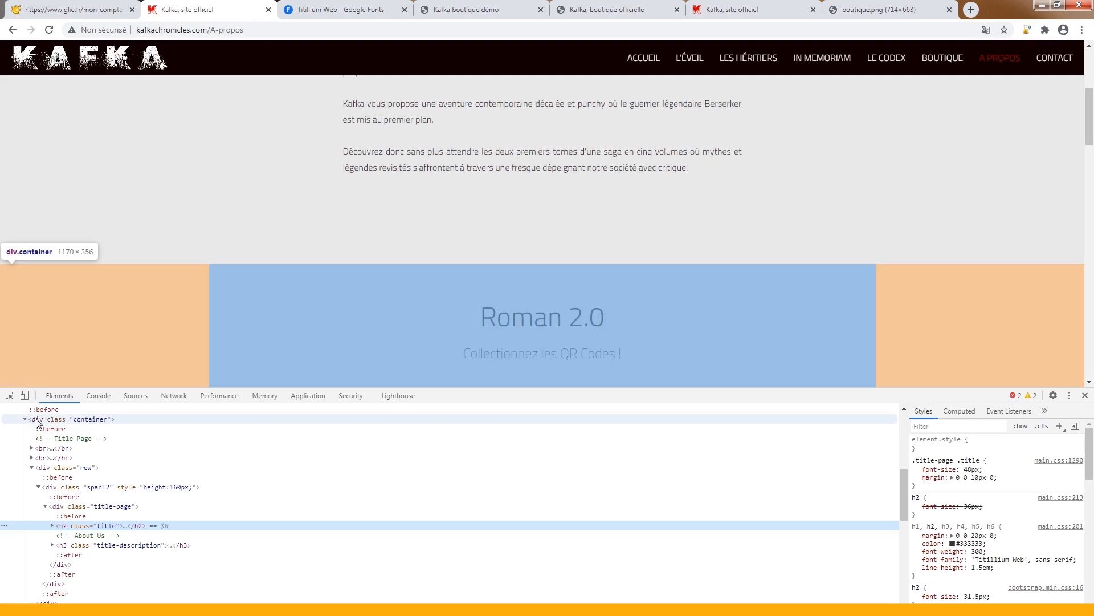
pyautogui.click(35, 422)
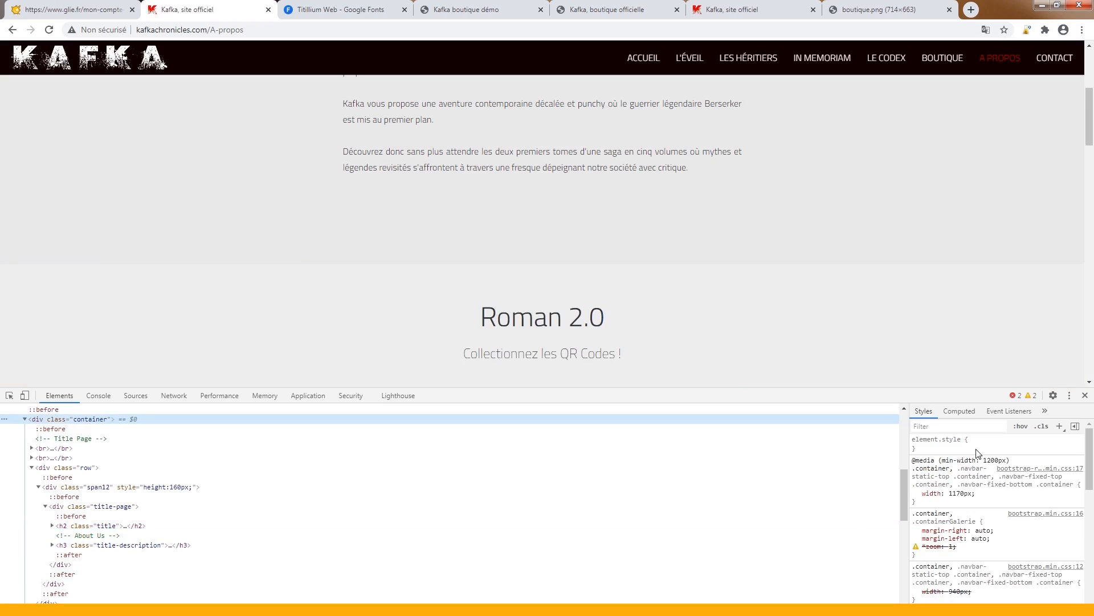
# - Find the body background colour #EEEEEE among the container's inherited styles and copy it
pyautogui.scroll(-2, 976, 474)
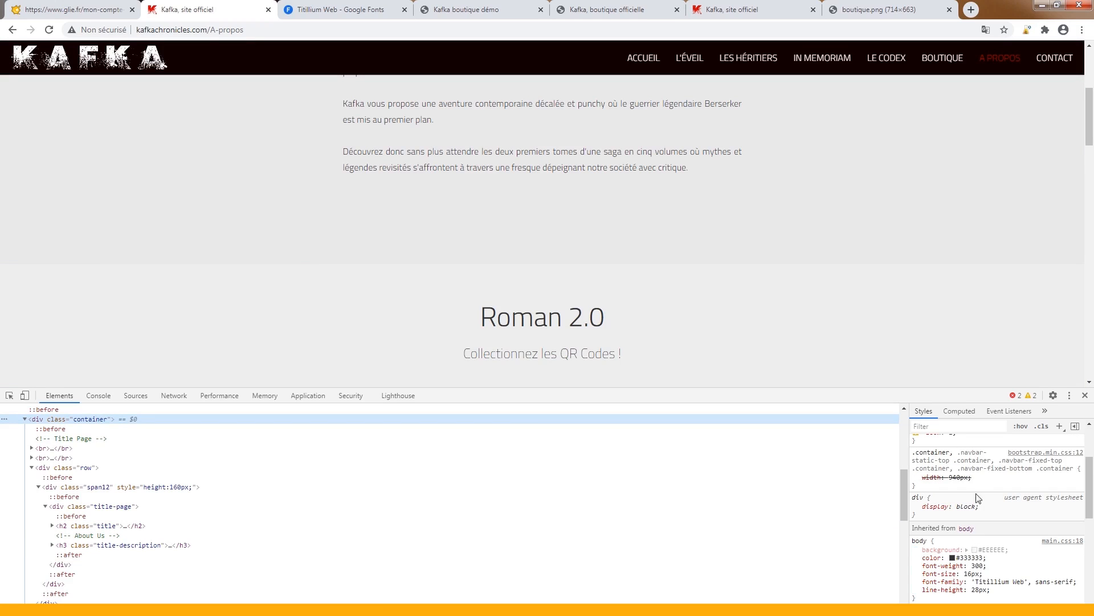
pyautogui.scroll(-2, 977, 552)
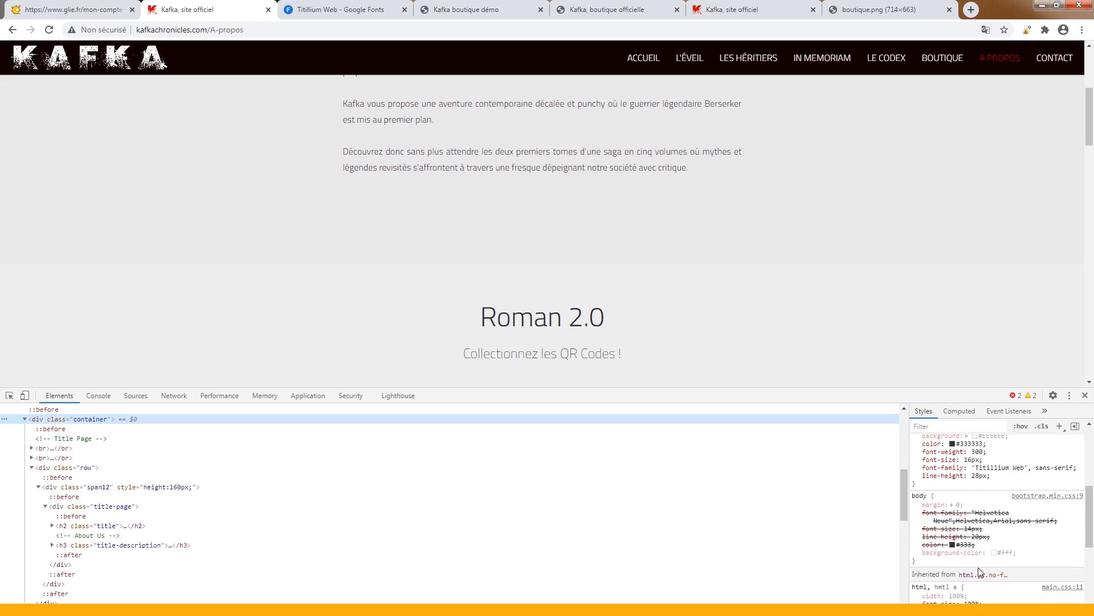
pyautogui.scroll(-5, 978, 567)
pyautogui.scroll(-2, 980, 570)
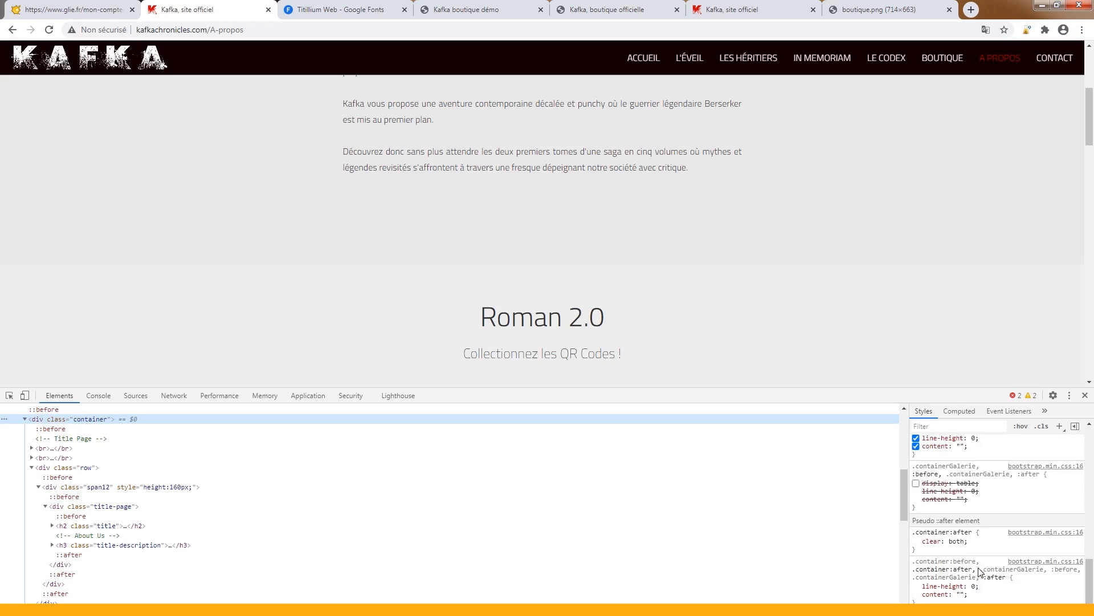
pyautogui.scroll(10, 979, 568)
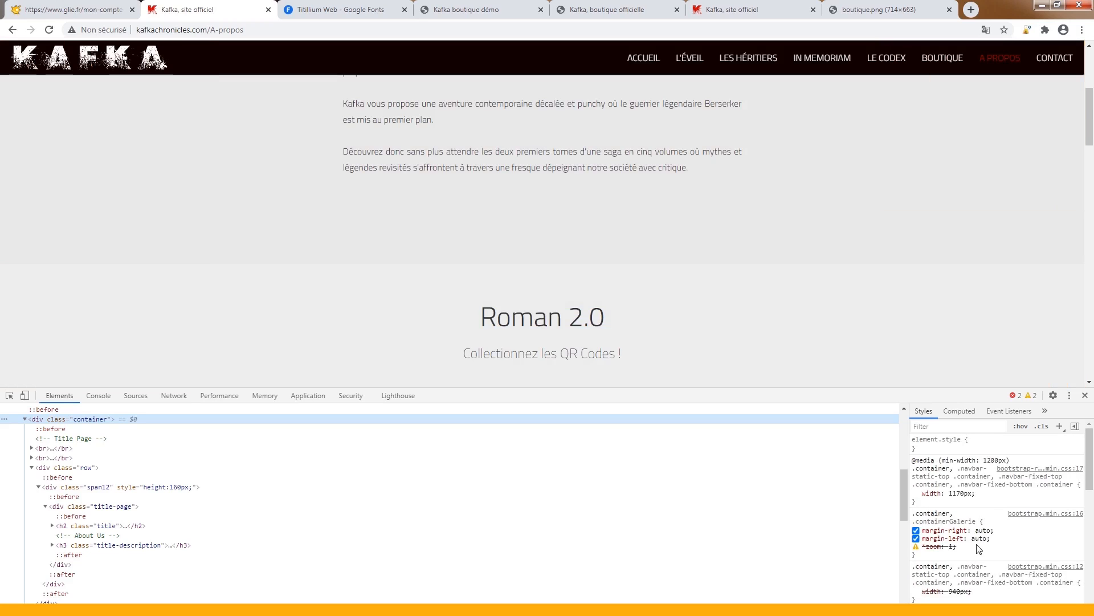
pyautogui.scroll(-3, 974, 530)
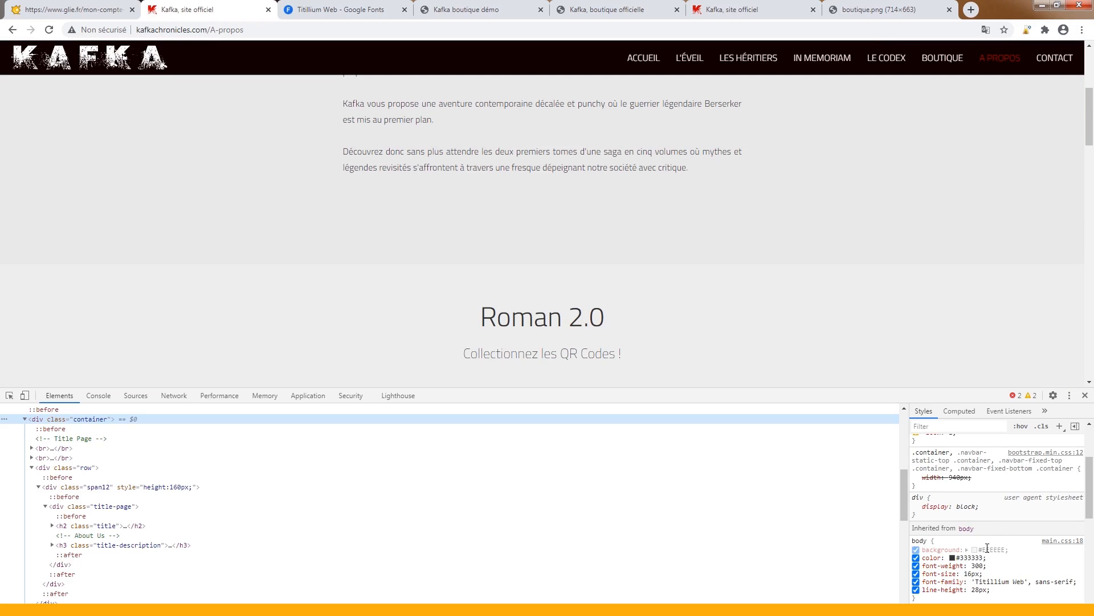
pyautogui.click(979, 550)
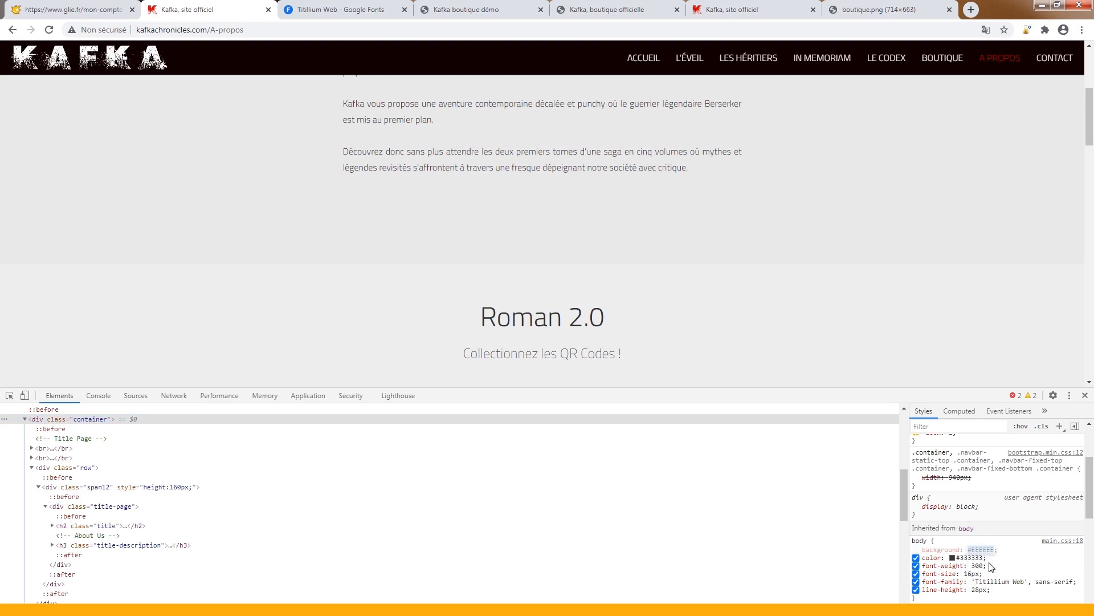
# - Return to the Glie shop options and set the shop page's background colour to #eeeeee
pyautogui.click(85, 10)
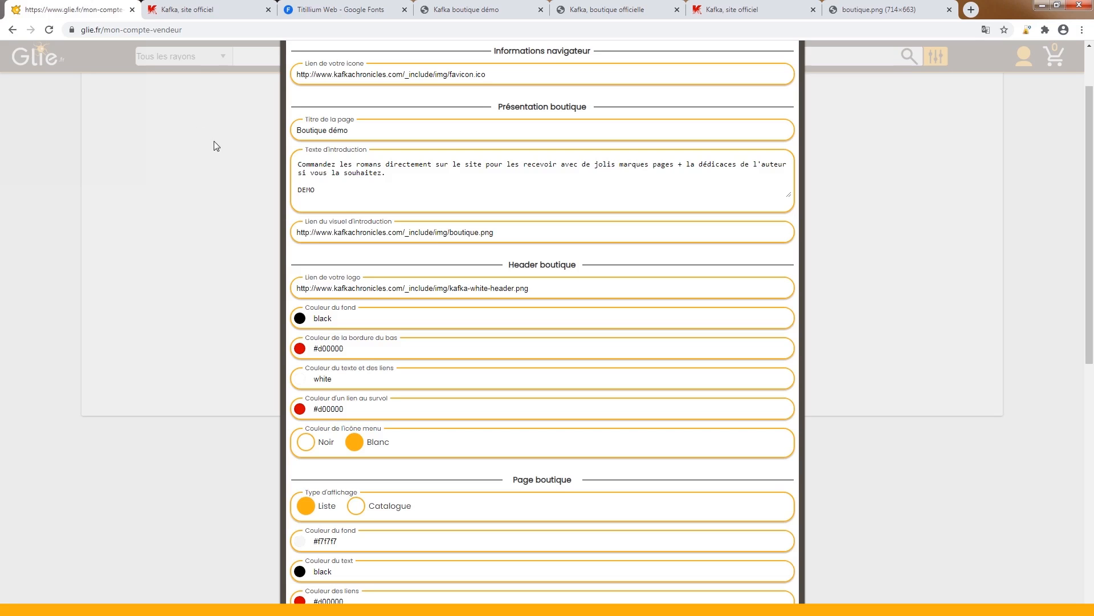
pyautogui.scroll(2, 360, 346)
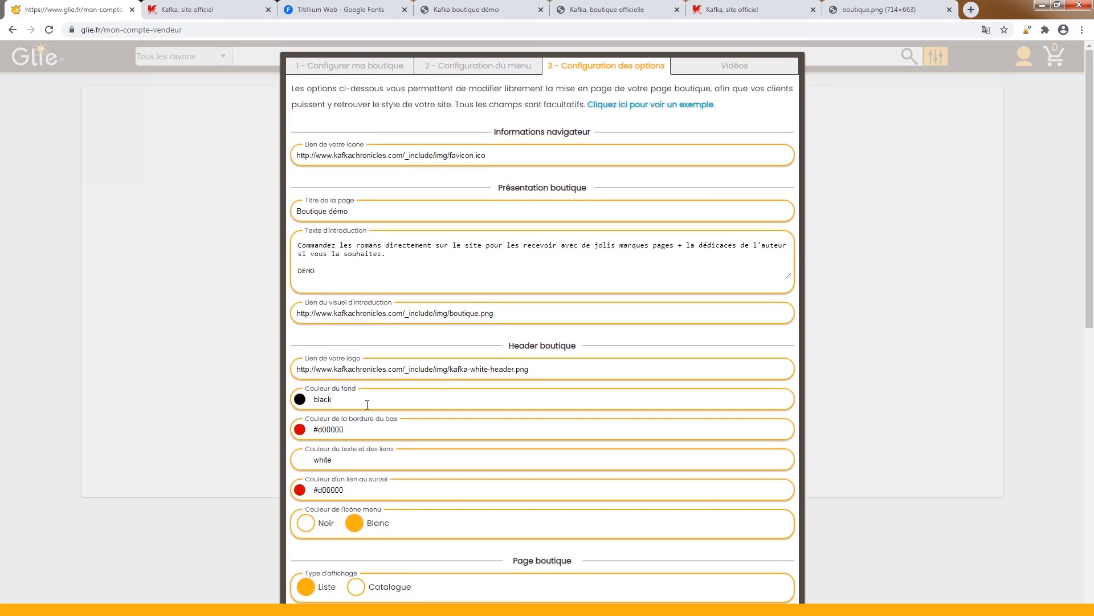
pyautogui.scroll(-4, 367, 404)
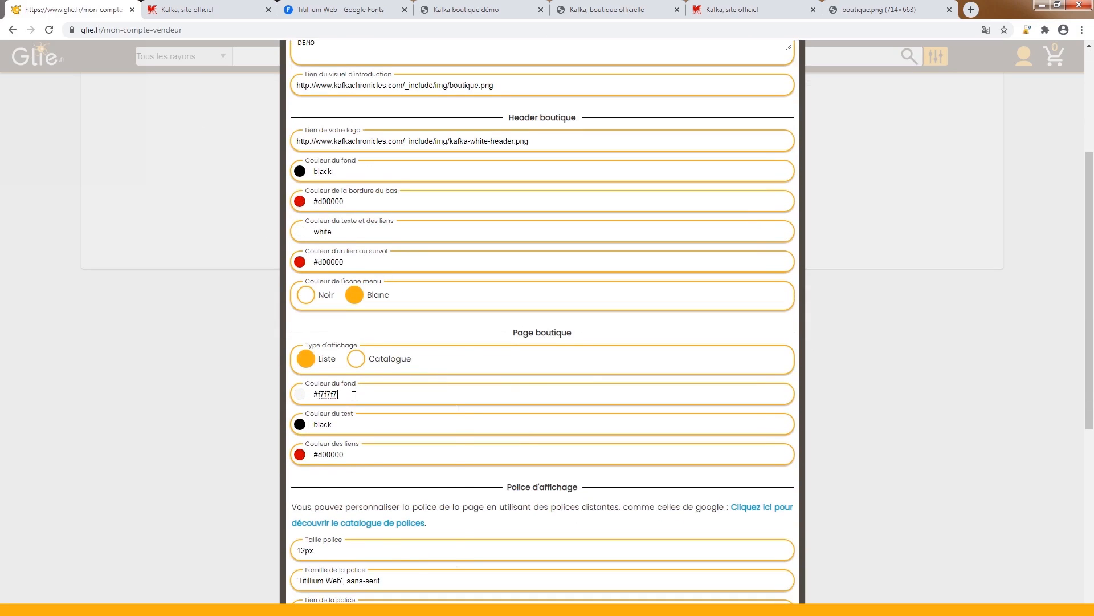
pyautogui.tripleClick(354, 395)
pyautogui.write('#eeeeee')
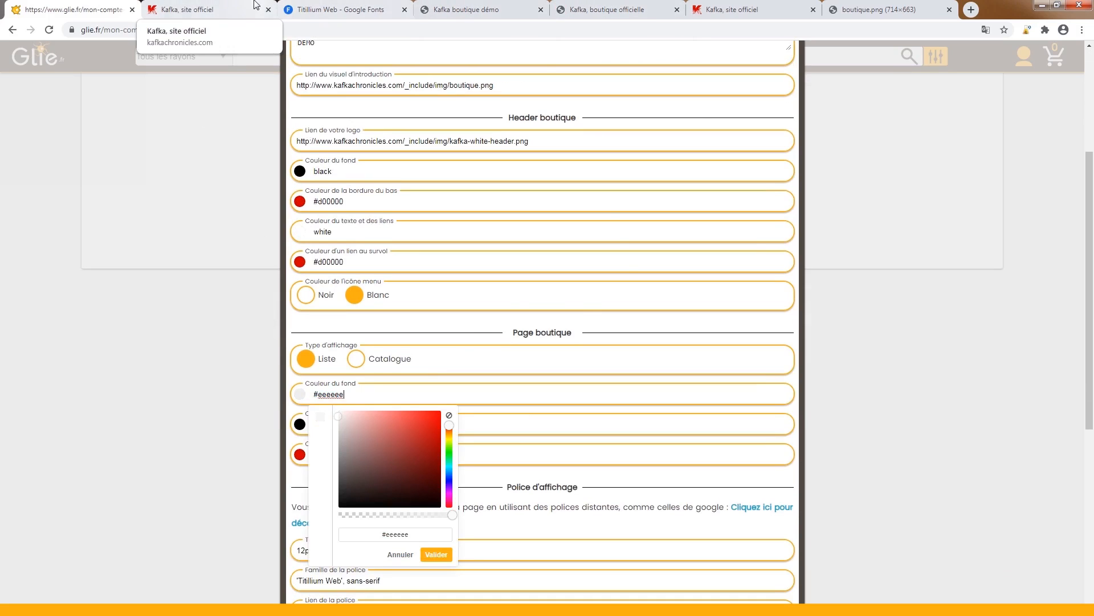
# - Go back to the A PROPOS page and inspect the red link to the illustrator's website
pyautogui.click(211, 10)
pyautogui.scroll(-6, 573, 255)
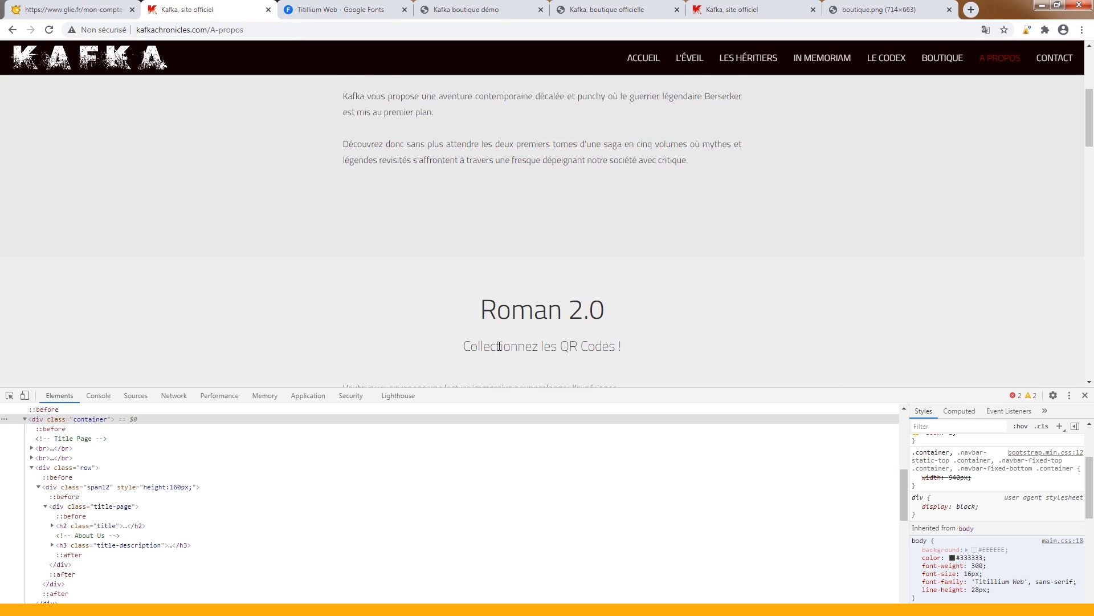
pyautogui.scroll(-4, 548, 310)
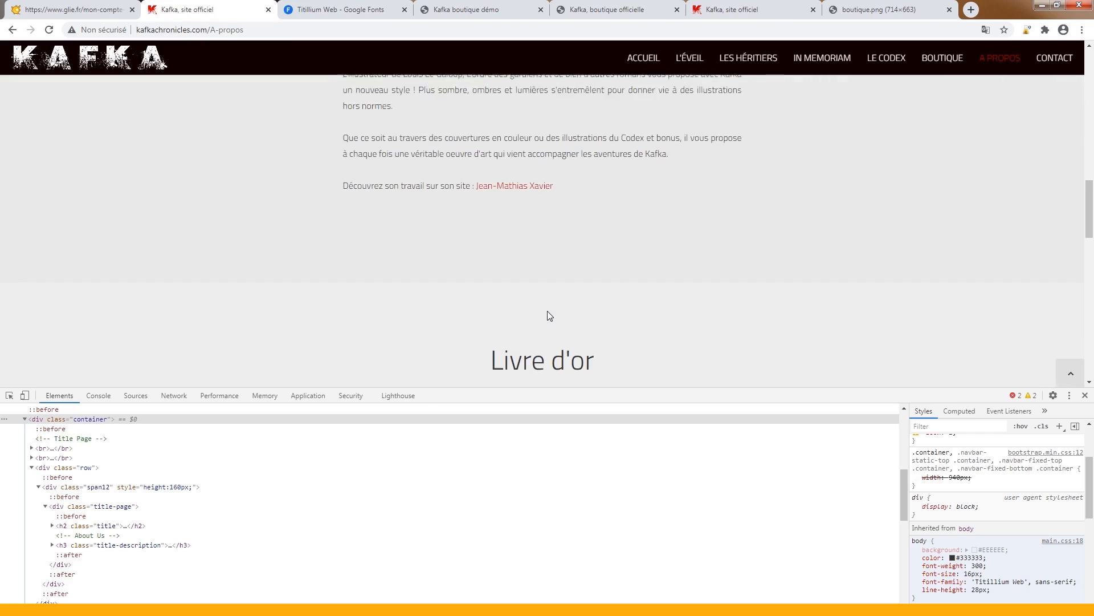
pyautogui.scroll(1, 512, 262)
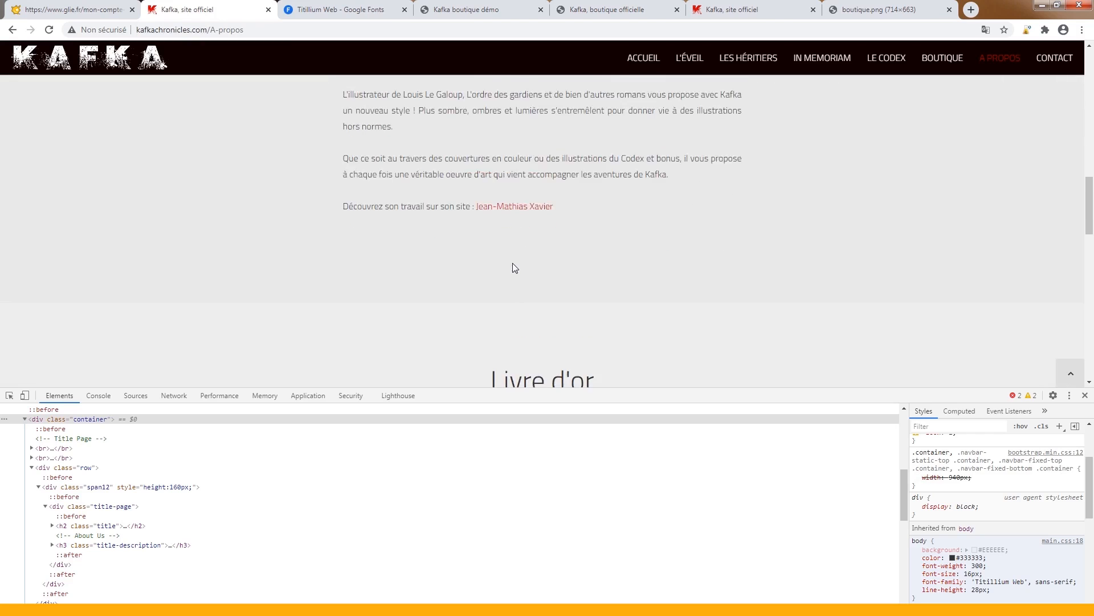
pyautogui.click(9, 395)
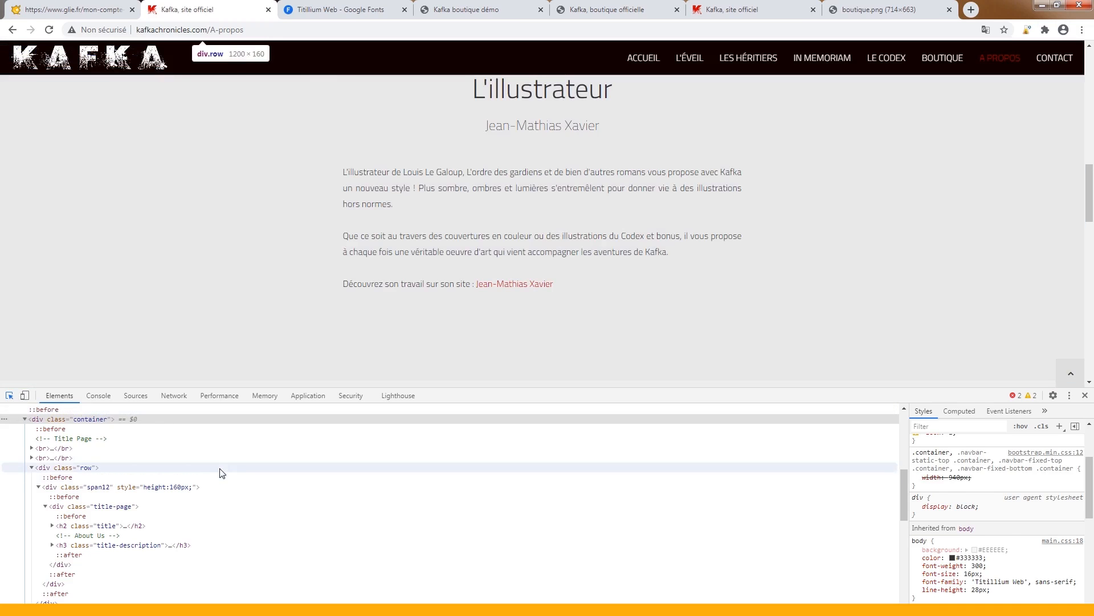
pyautogui.click(220, 468)
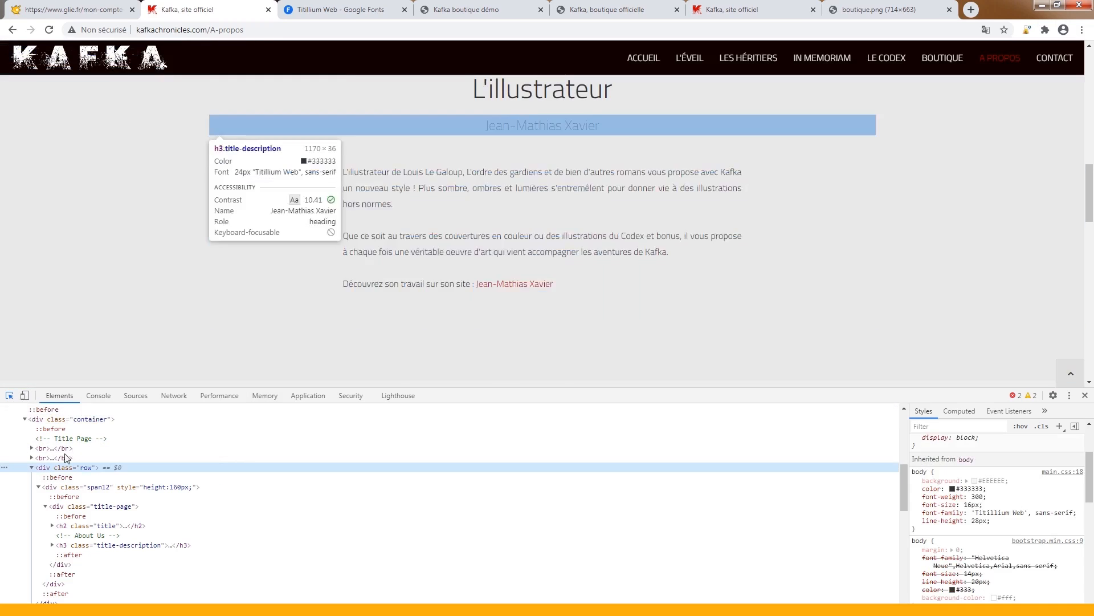
pyautogui.click(9, 396)
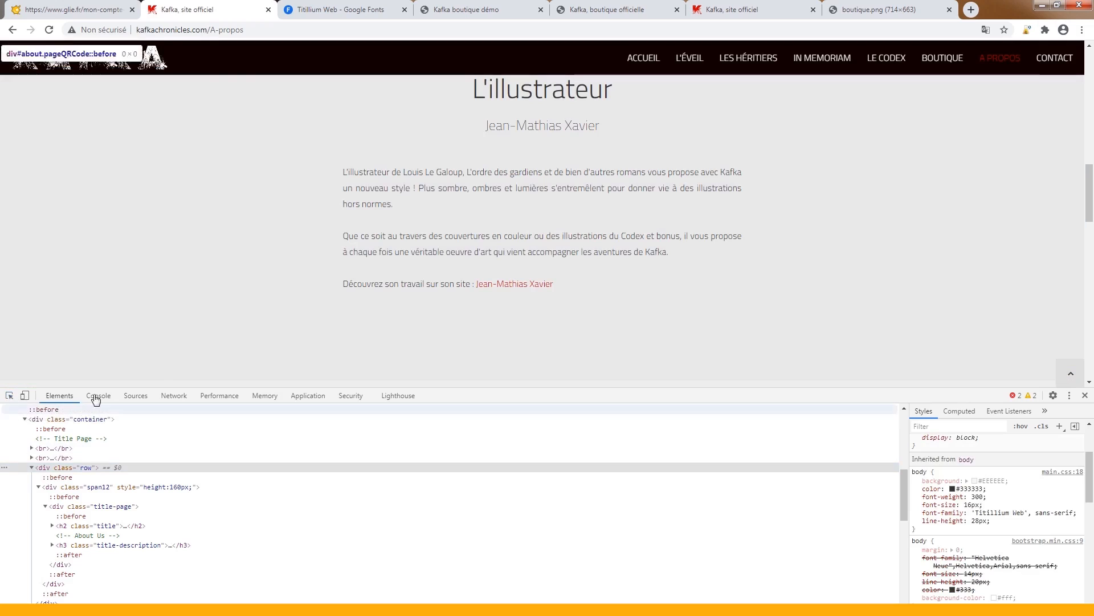
pyautogui.click(9, 396)
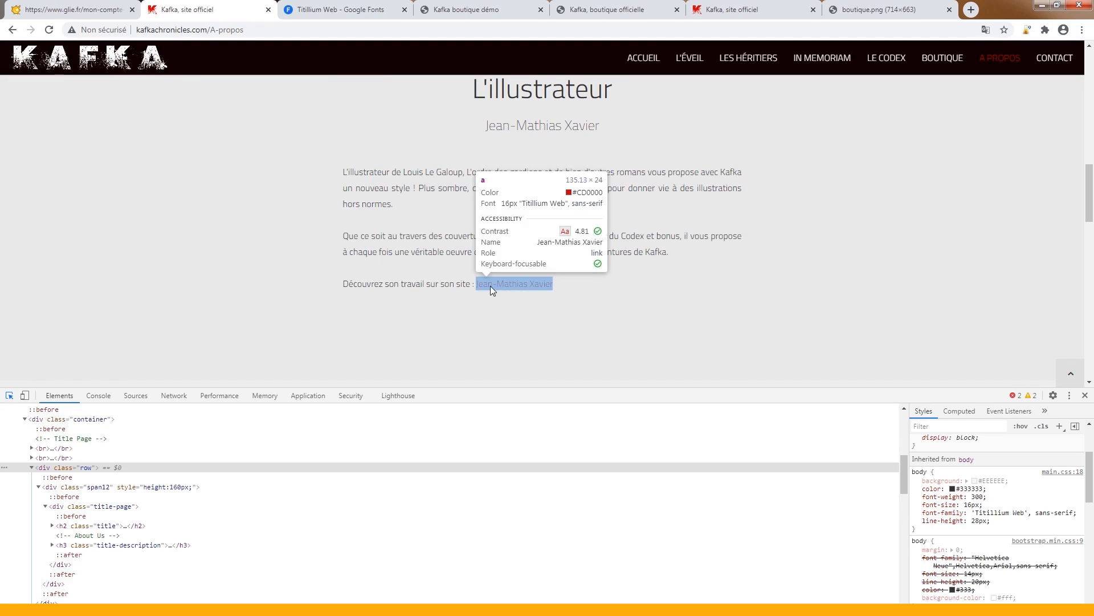
pyautogui.click(493, 289)
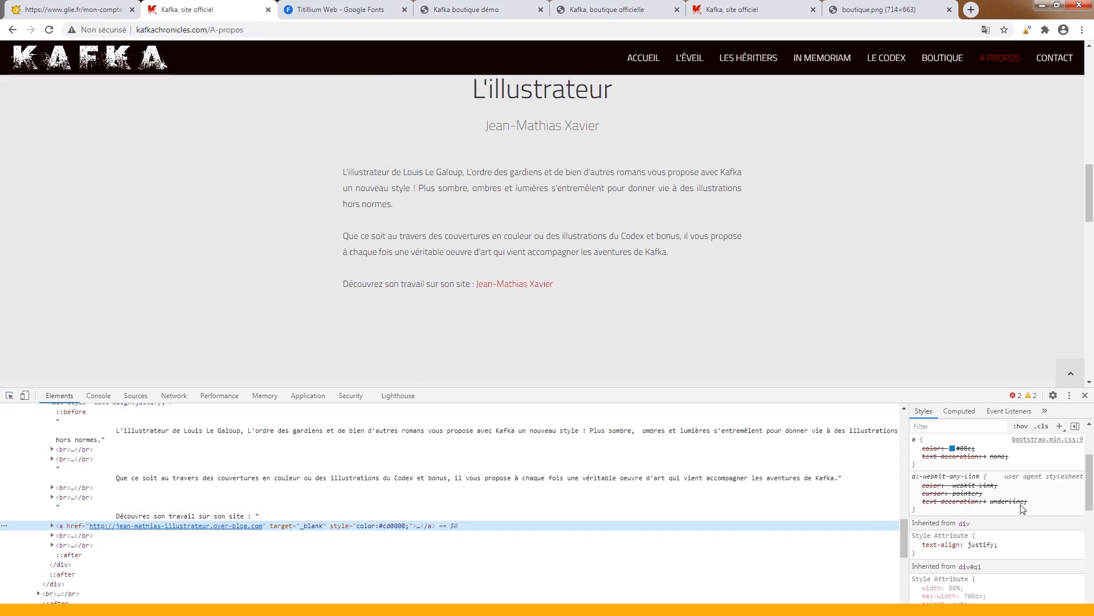
# - Copy the colour #cd0000 from the illustrator link's own style
pyautogui.scroll(3, 963, 530)
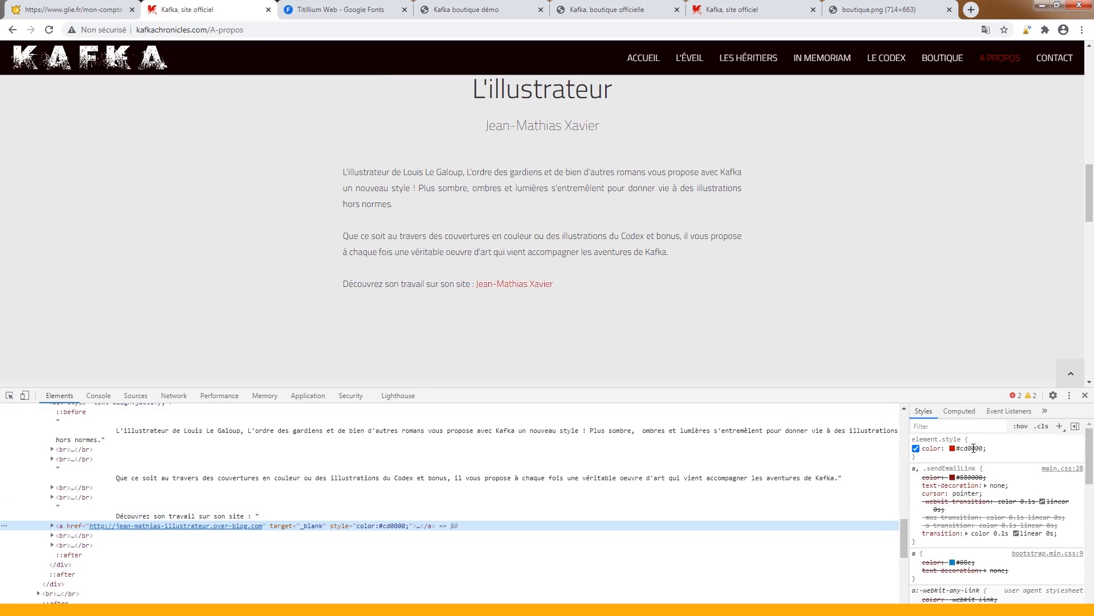
pyautogui.click(974, 448)
pyautogui.hotkey('ctrl', 'c')
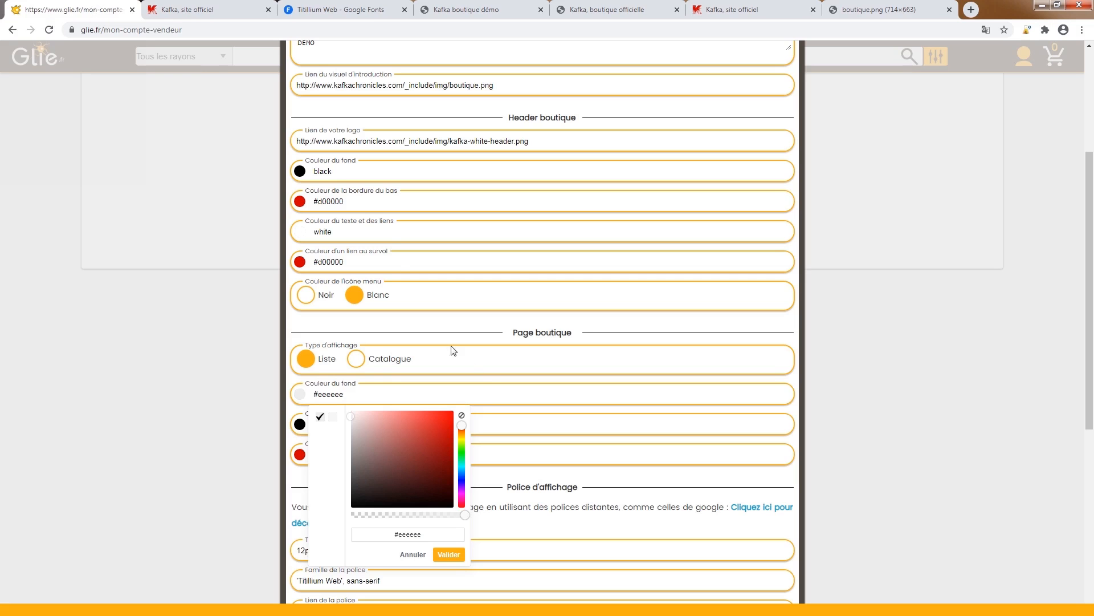
# - In the Glie shop options, set the header's bottom border colour and link hover colour to #cd0000
pyautogui.click(365, 207)
pyautogui.doubleClick(368, 205)
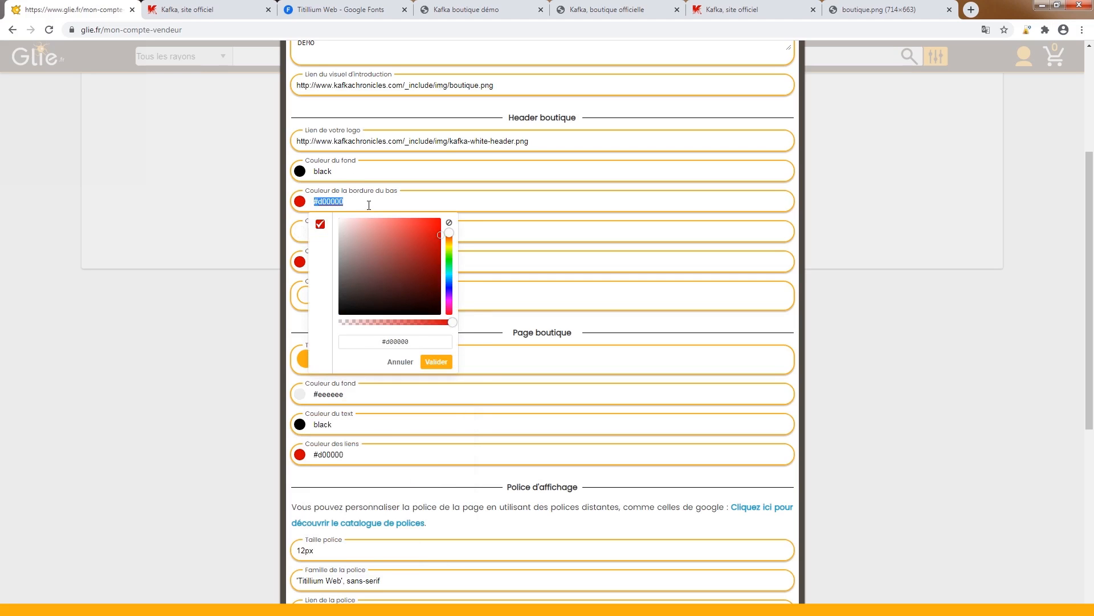
pyautogui.hotkey('ctrl', 'v')
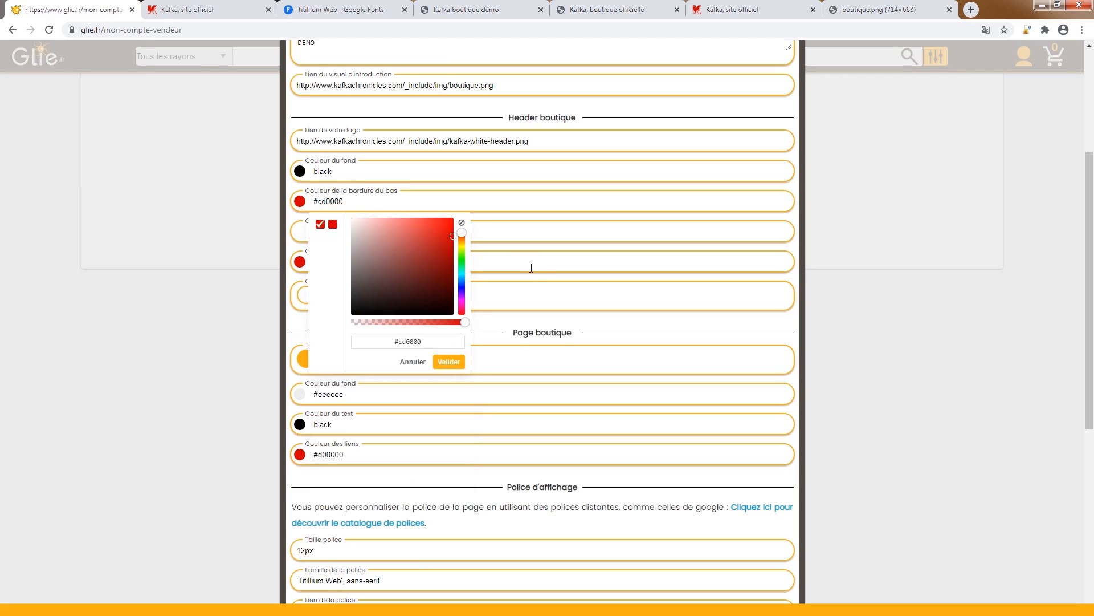
pyautogui.click(449, 362)
pyautogui.doubleClick(369, 262)
pyautogui.hotkey('ctrl', 'v')
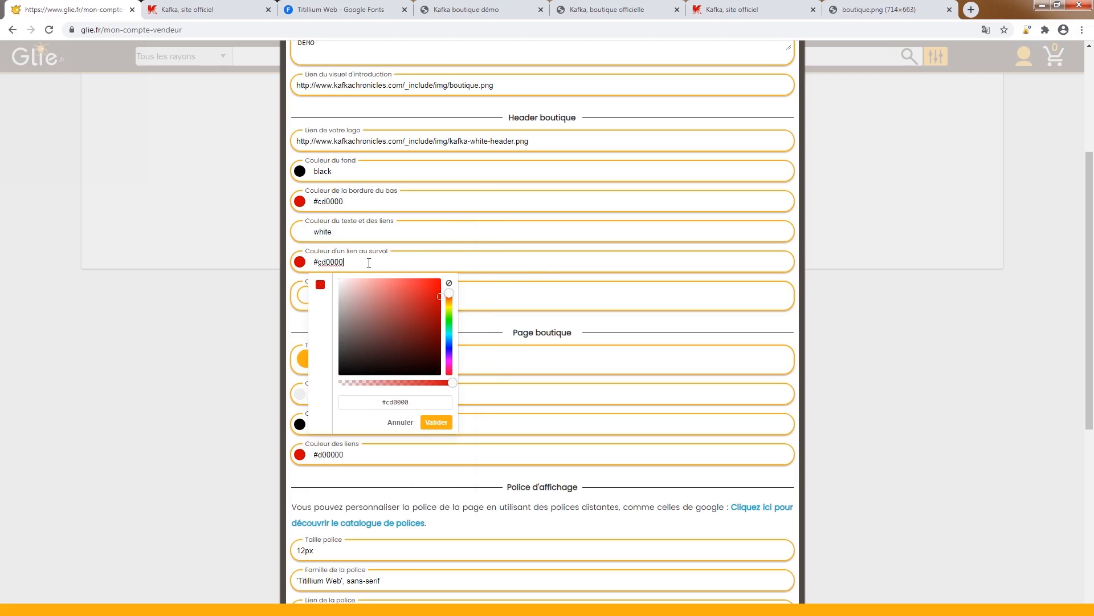
pyautogui.click(437, 422)
# - Set the shop page's link colour to #cd0000 and confirm it
pyautogui.scroll(1, 359, 433)
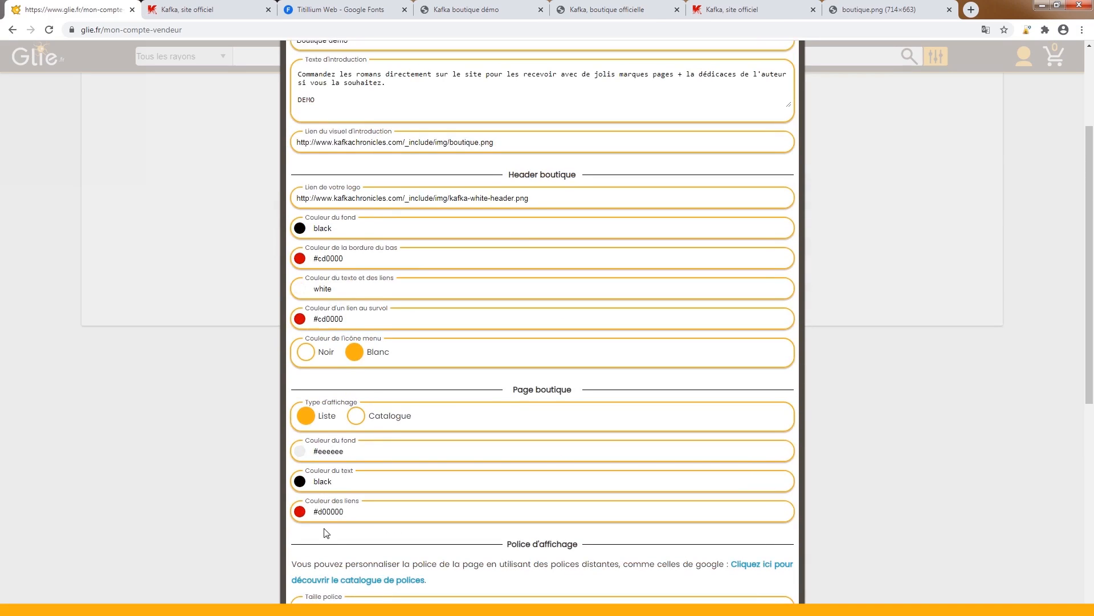
pyautogui.click(351, 513)
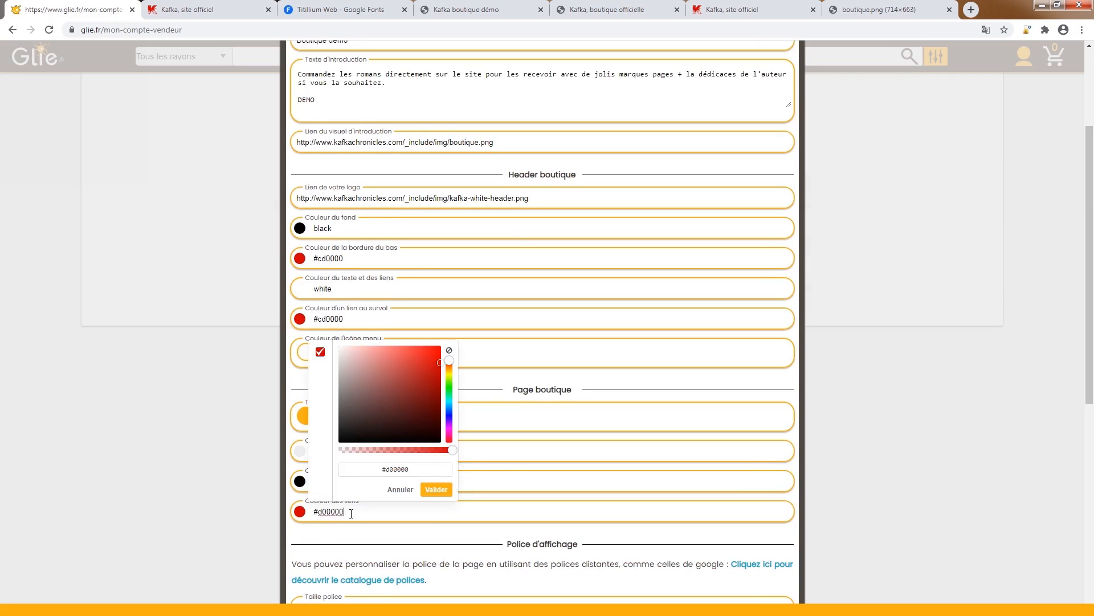
pyautogui.hotkey('ctrl', 'a')
pyautogui.hotkey('ctrl', 'v')
pyautogui.click(436, 490)
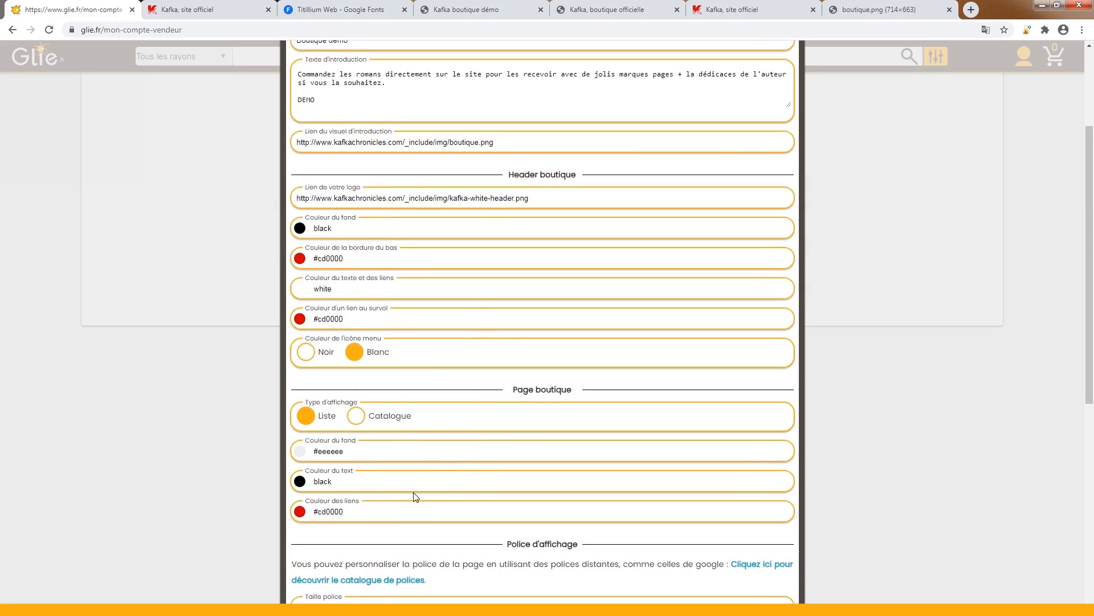
# - Set the background colours of the "Commander" button and of the lists to #cd0000
pyautogui.scroll(-5, 412, 496)
pyautogui.click(364, 439)
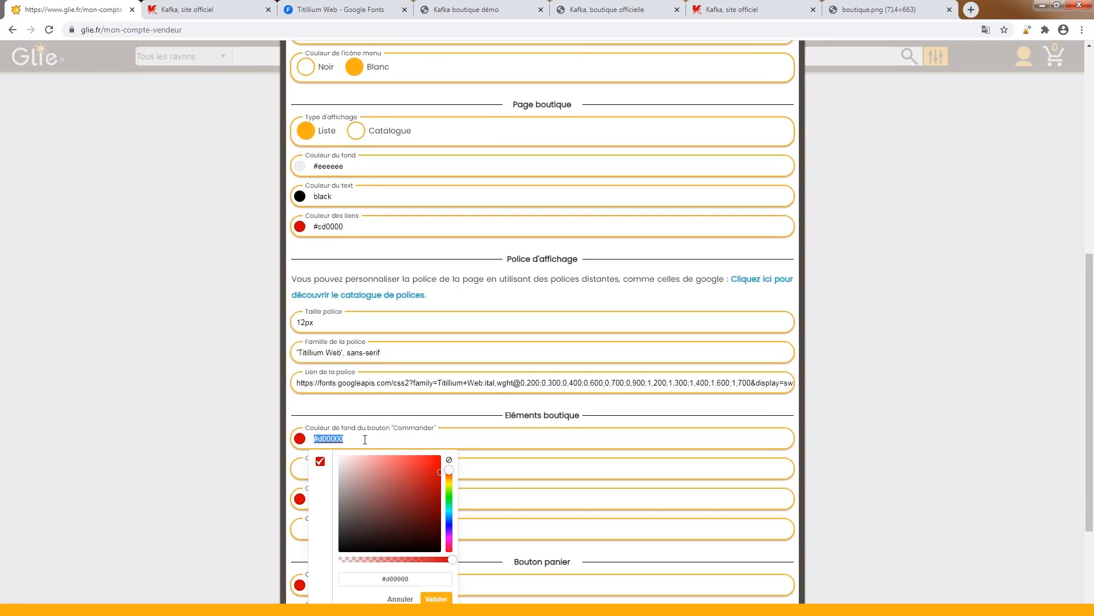
pyautogui.hotkey('ctrl', 'v')
pyautogui.click(436, 599)
pyautogui.click(371, 502)
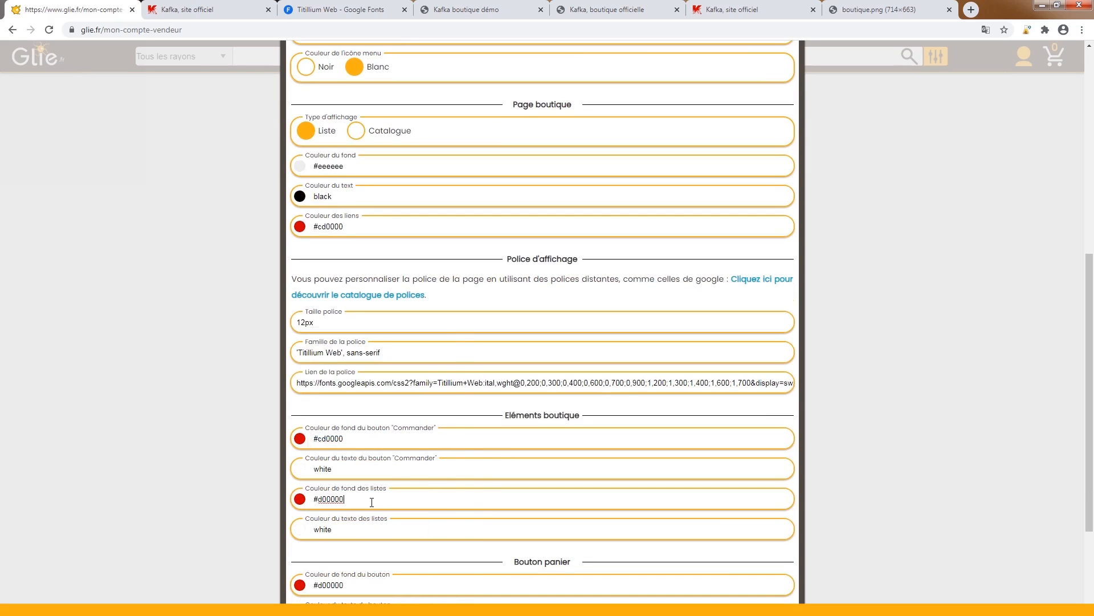
pyautogui.hotkey('ctrl', 'v')
pyautogui.click(435, 478)
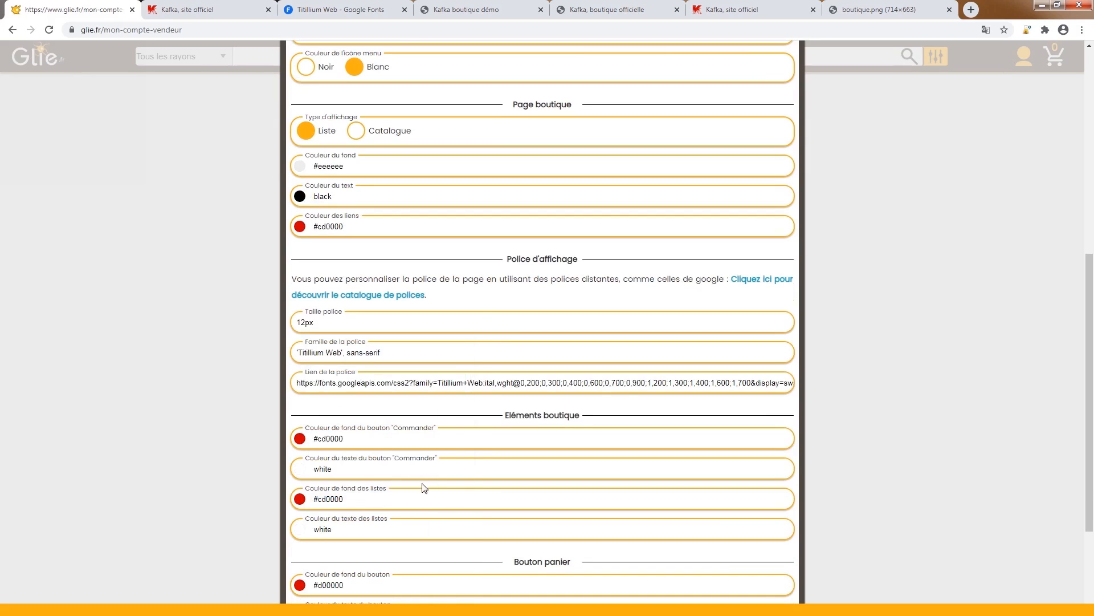
# - Set the cart button's background colour to #cd0000 and save all the shop options
pyautogui.click(352, 587)
pyautogui.hotkey('ctrl', 'v')
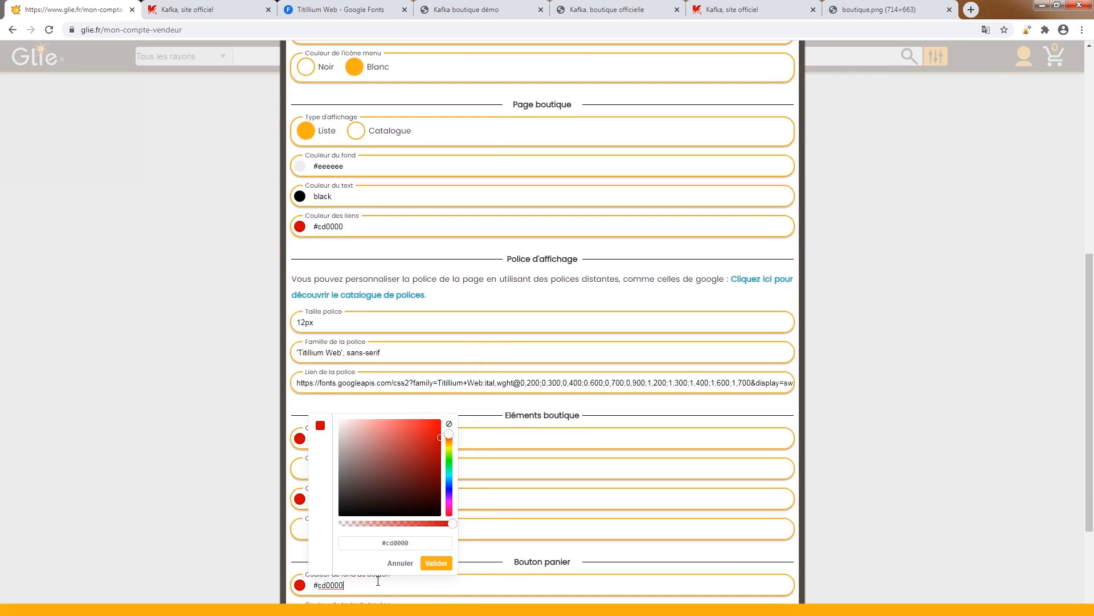
pyautogui.click(449, 565)
pyautogui.scroll(-4, 439, 559)
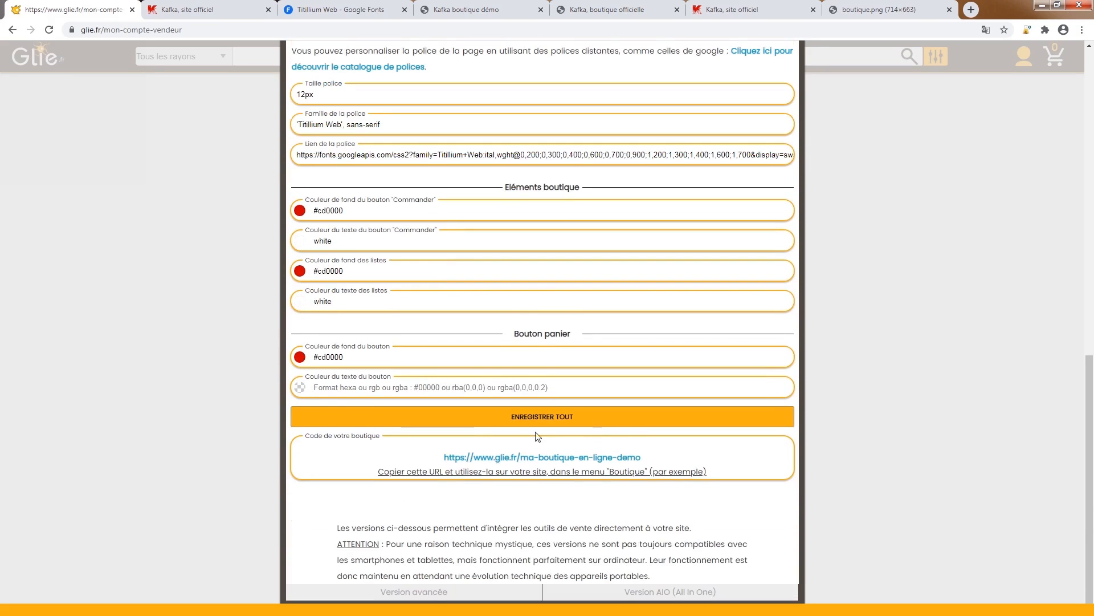
pyautogui.click(503, 420)
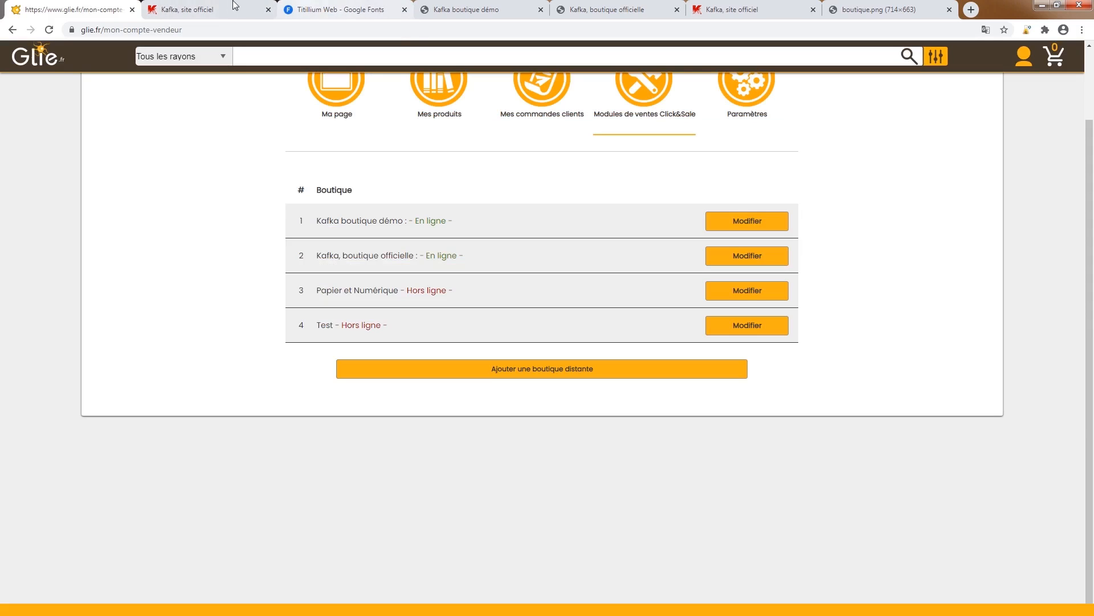
# - Return to the Glie seller account and reopen the Kafka boutique démo shop for editing
pyautogui.click(196, 8)
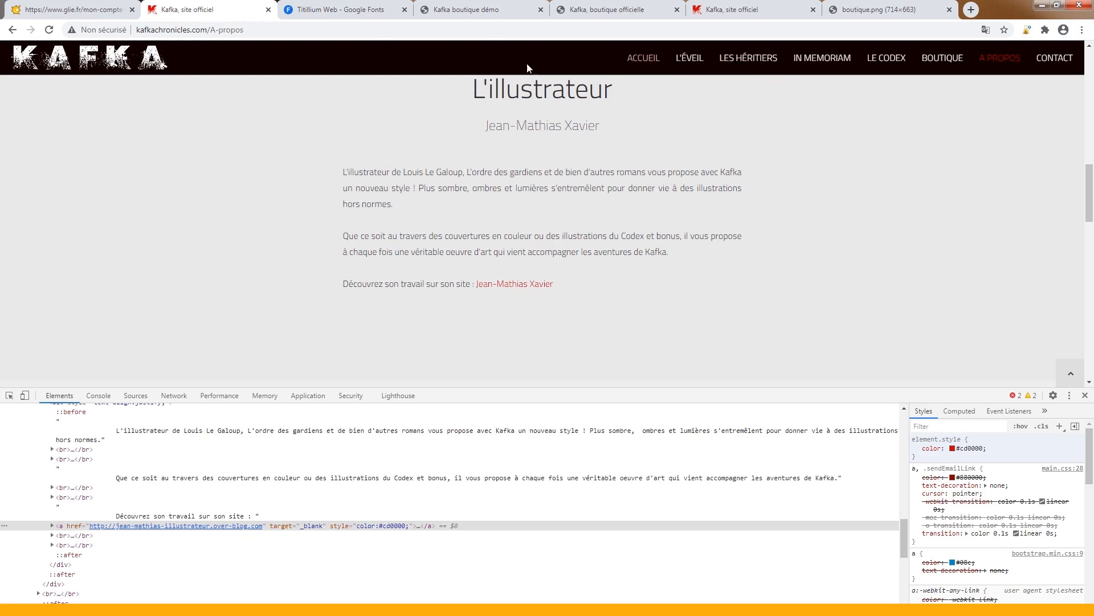
pyautogui.click(89, 7)
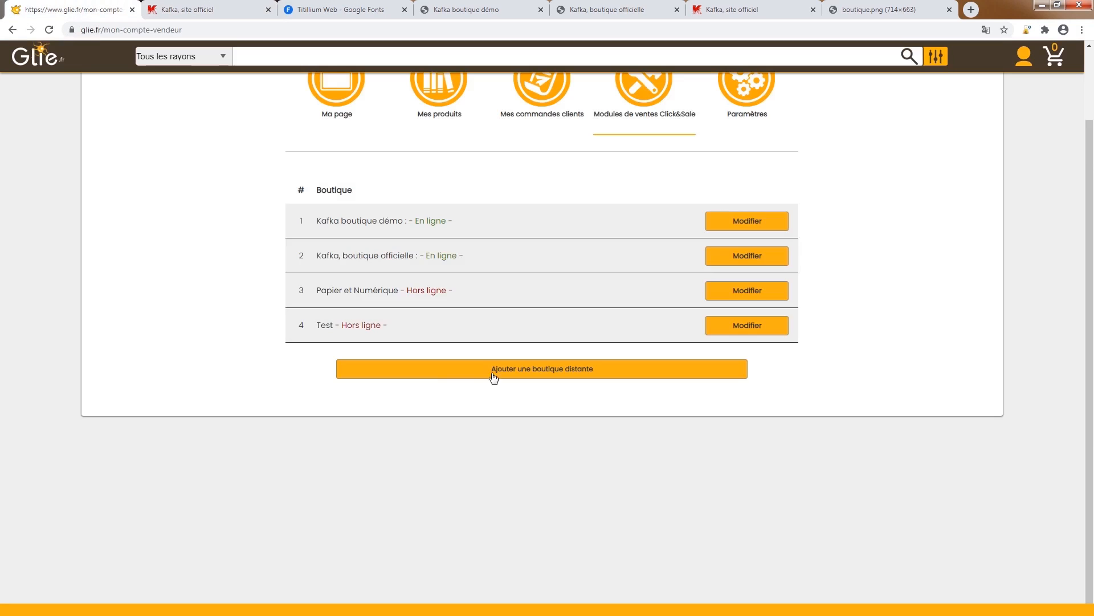
pyautogui.click(764, 224)
# - Reload the Kafka demo shop page and check the updated colours up to its introduction
pyautogui.click(475, 8)
pyautogui.press('F5')
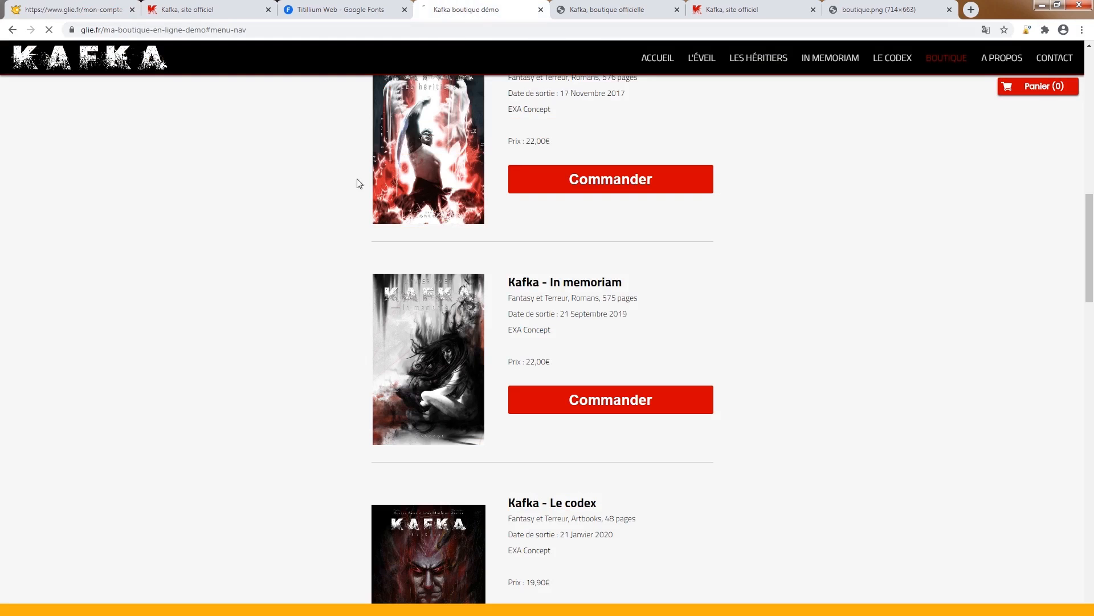
pyautogui.scroll(14, 309, 304)
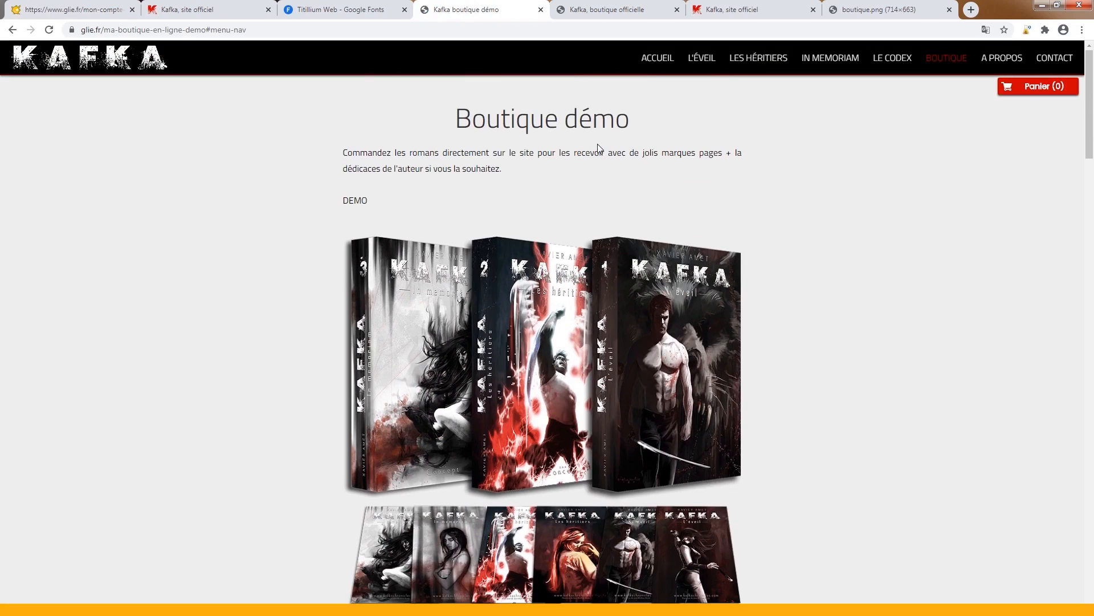
# - Show the Livre d'or section of the official site's A PROPOS page and capture the screen
pyautogui.click(782, 11)
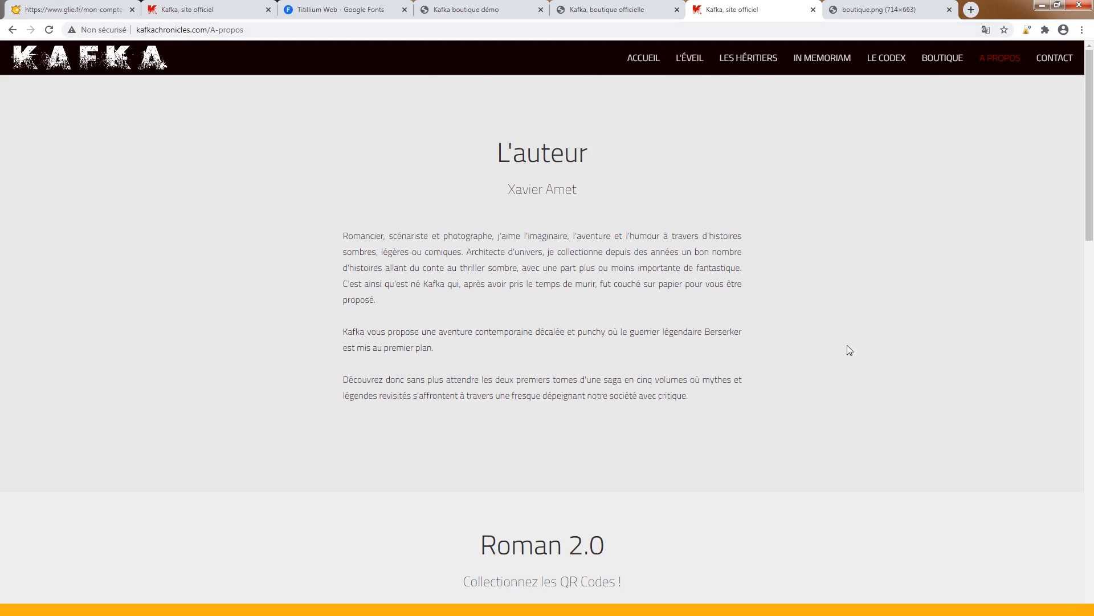
pyautogui.scroll(-14, 807, 291)
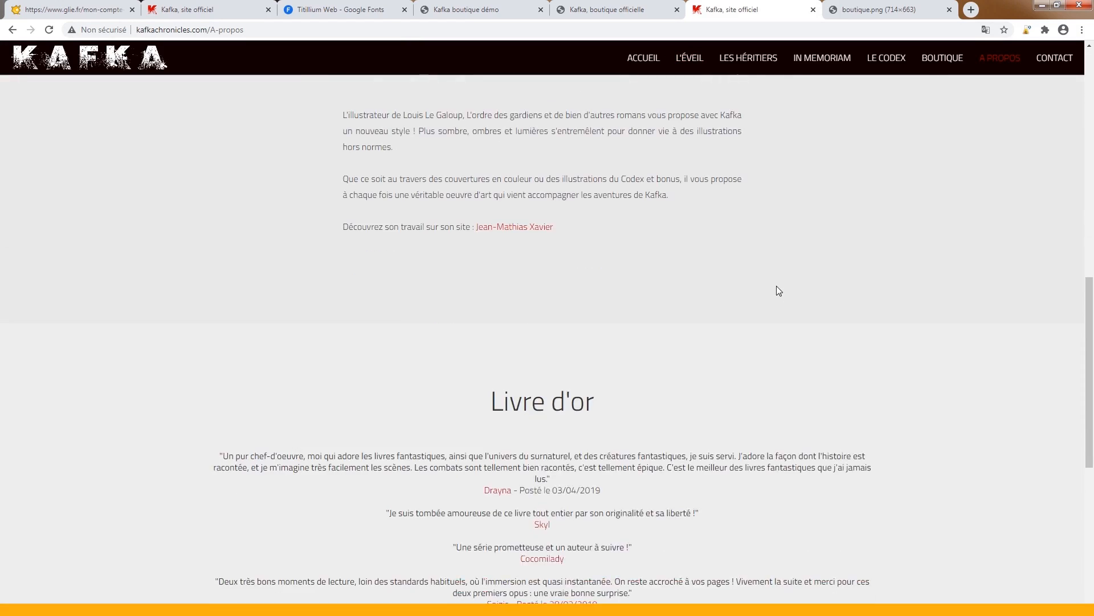
pyautogui.scroll(-5, 776, 286)
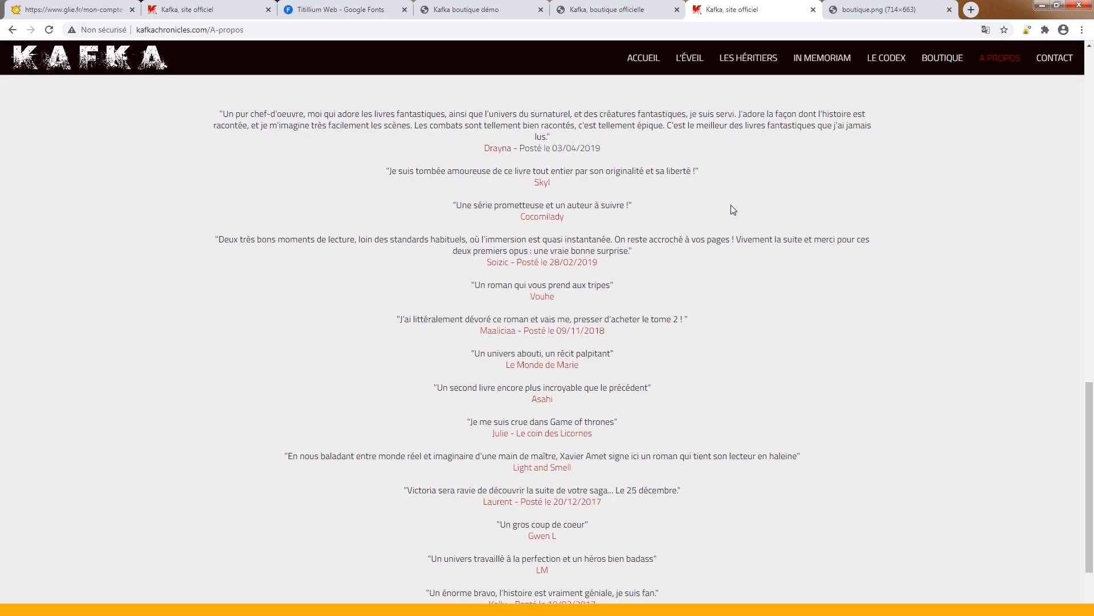
# - Switch to Photoshop, create a new 1920 x 1200 pixel document and paste the captured web page into it
pyautogui.moveTo(191, 610)
pyautogui.click(192, 610)
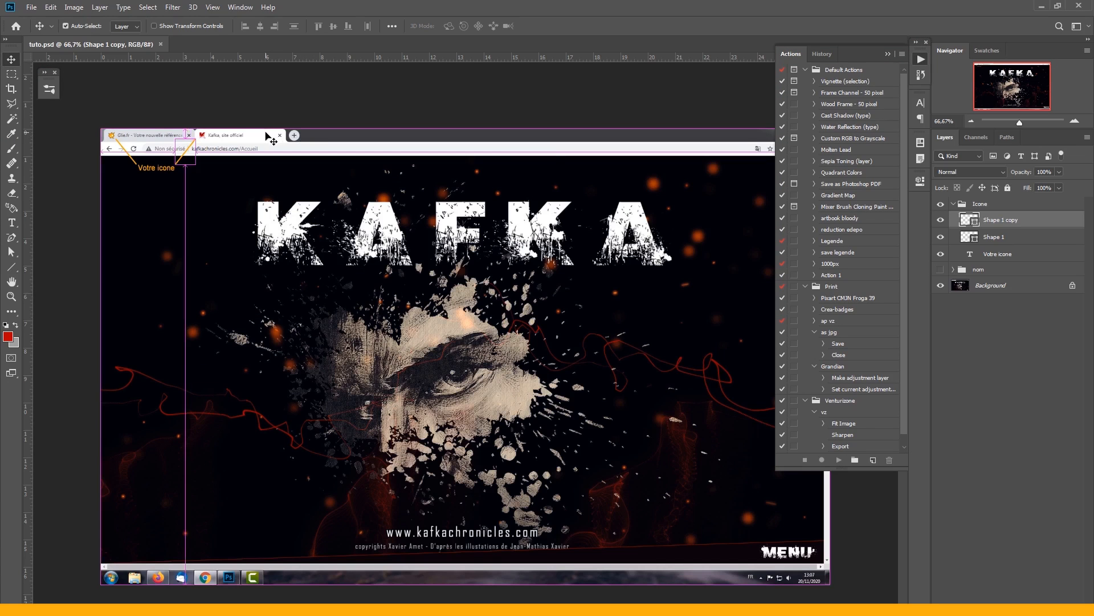
pyautogui.hotkey('ctrl', 'n')
pyautogui.click(706, 574)
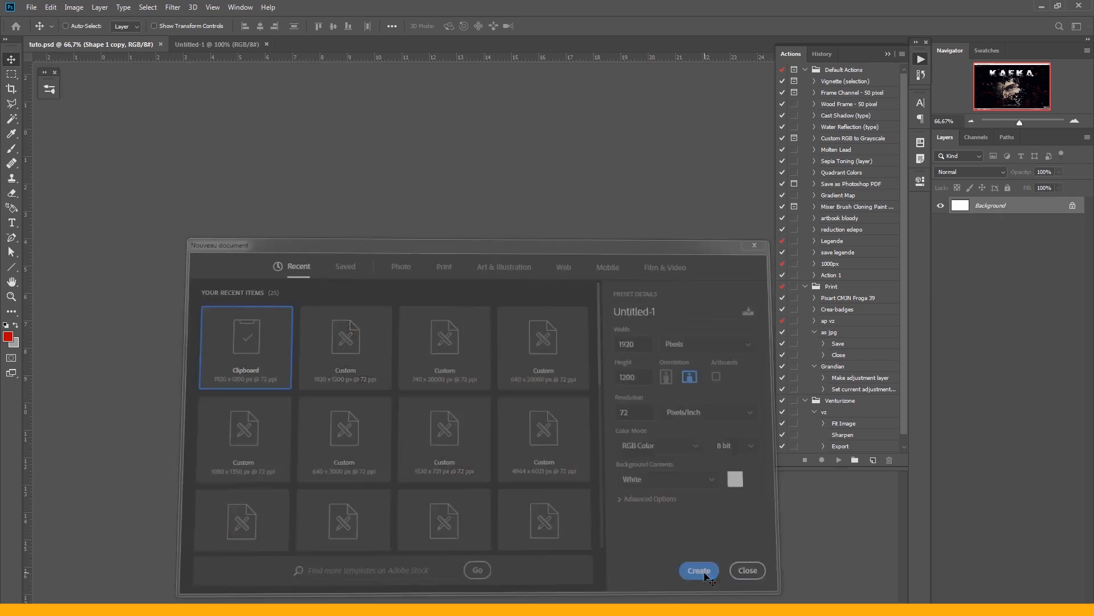
pyautogui.hotkey('ctrl', 'v')
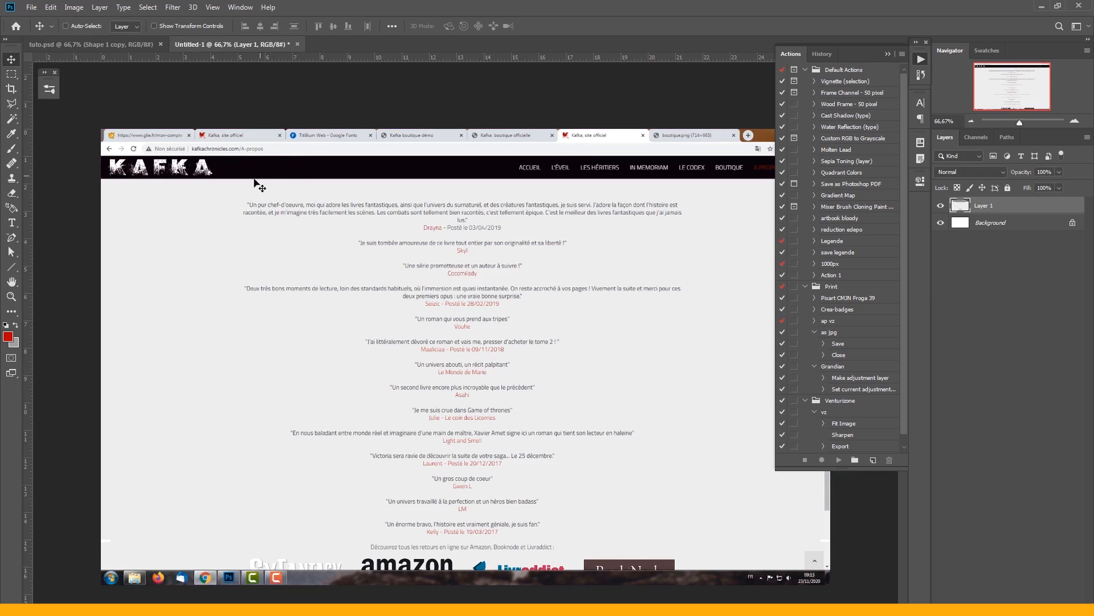
# - Set Photoshop's foreground and background colours to white, using ffffff for the foreground
pyautogui.click(16, 324)
pyautogui.click(17, 343)
pyautogui.moveTo(677, 346); pyautogui.dragTo(619, 321)
pyautogui.click(877, 315)
pyautogui.click(9, 337)
pyautogui.write('ffffff')
pyautogui.press('Return')
# - Sample the site header's dark background in the pasted screenshot and copy its hex code 100000
pyautogui.click(8, 337)
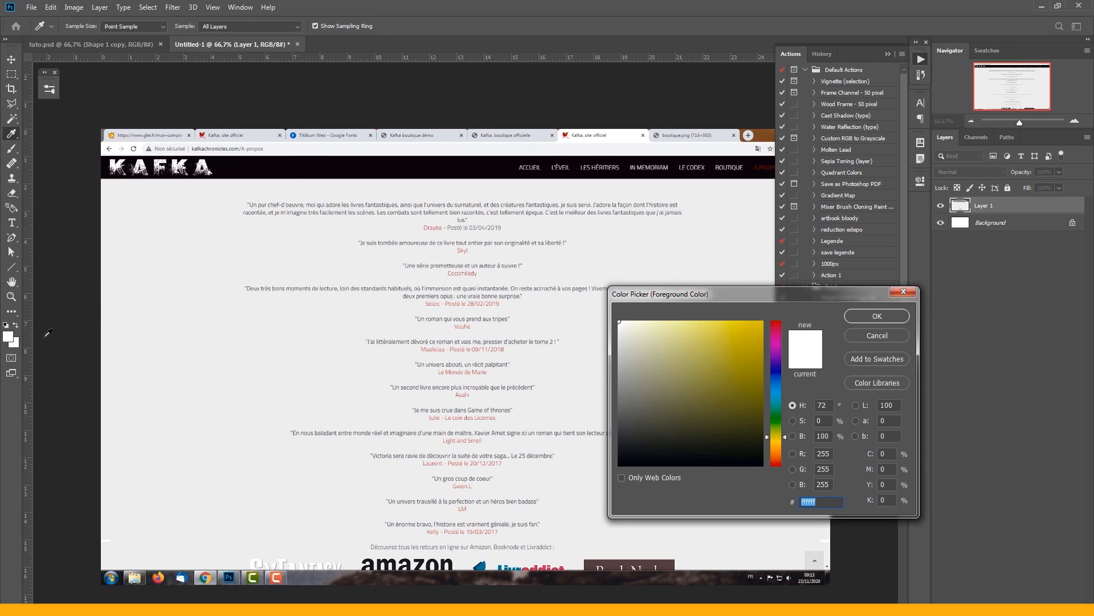
pyautogui.moveTo(680, 377); pyautogui.dragTo(602, 318)
pyautogui.click(406, 162)
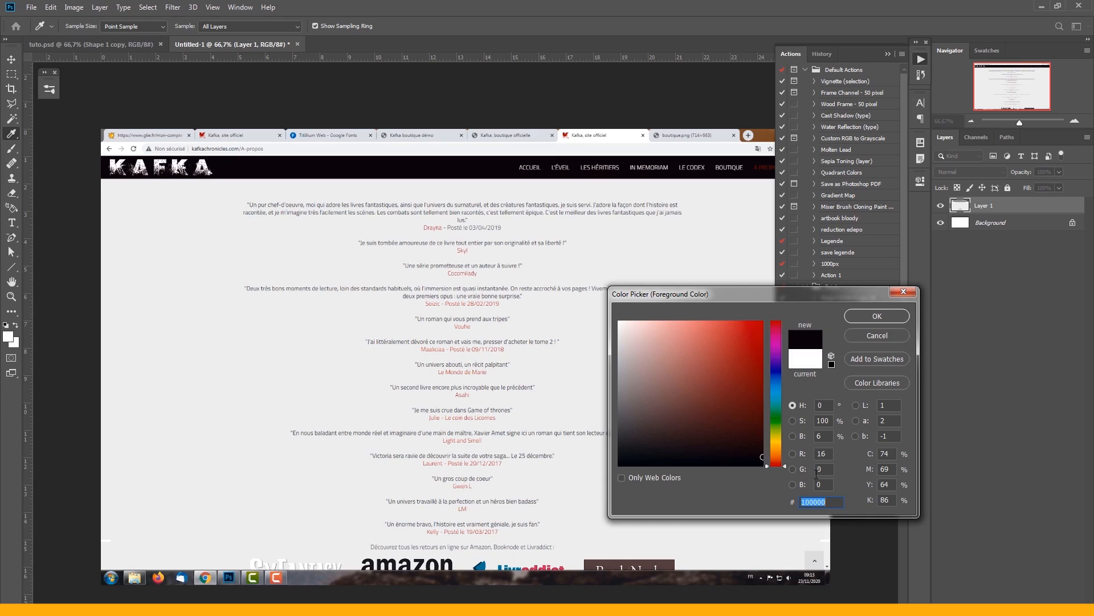
pyautogui.moveTo(675, 458); pyautogui.dragTo(581, 480)
pyautogui.click(409, 175)
pyautogui.doubleClick(818, 502)
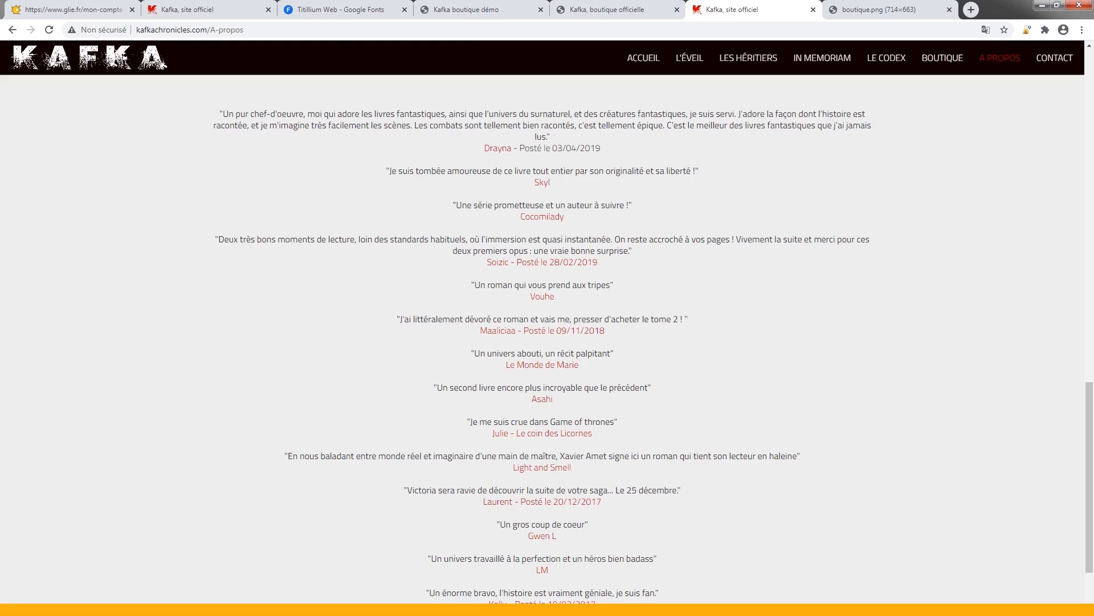
# - Switch back to the Glie shop options and set the header's background colour to #100000
pyautogui.click(64, 7)
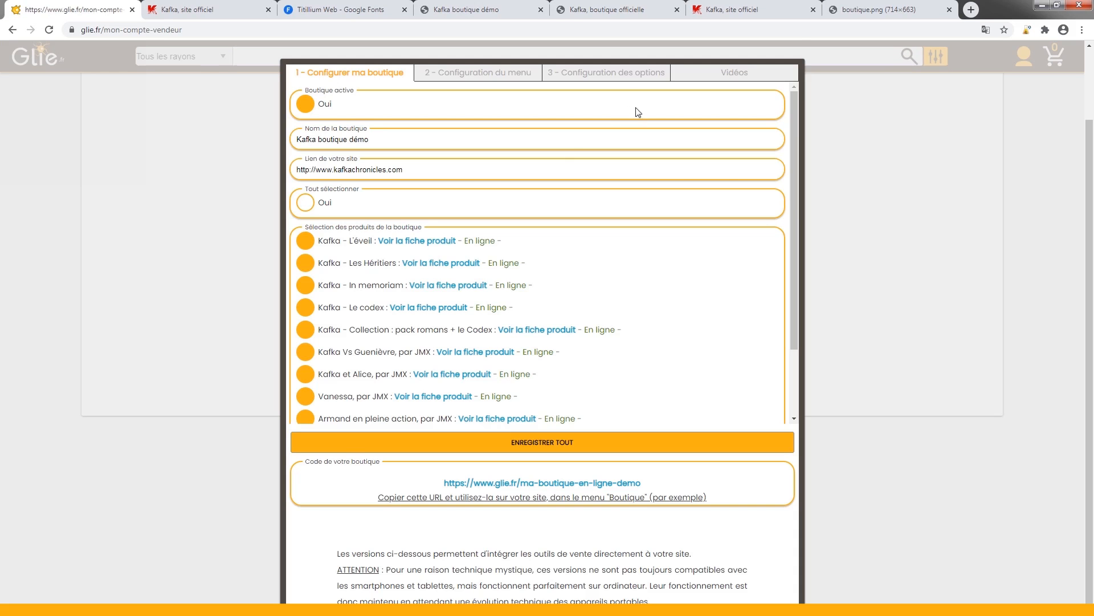
pyautogui.click(619, 78)
pyautogui.click(342, 323)
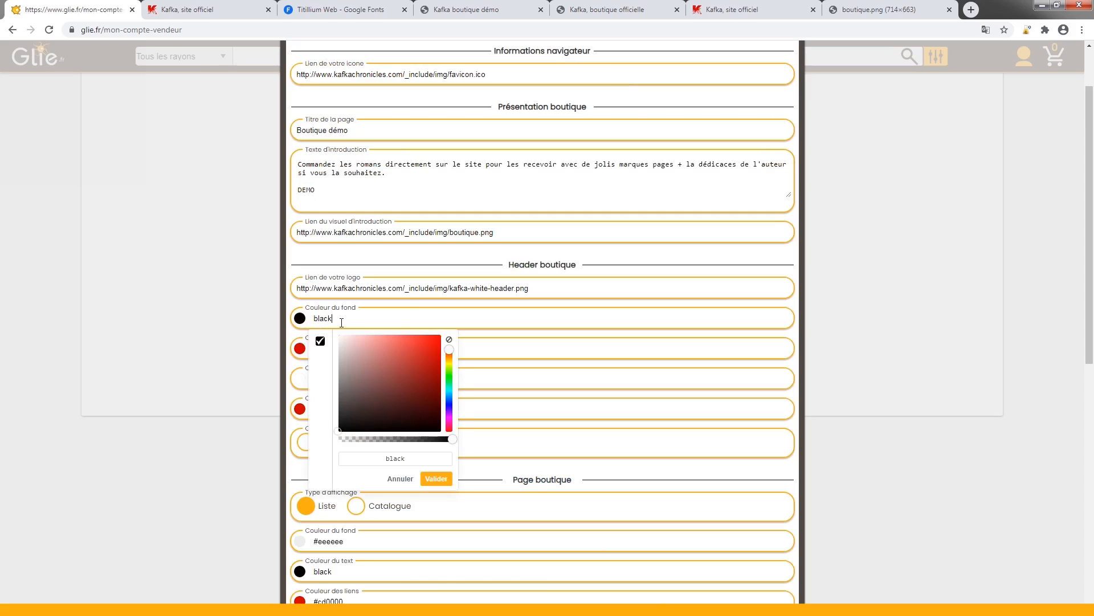
pyautogui.doubleClick(341, 324)
pyautogui.press('BackSpace')
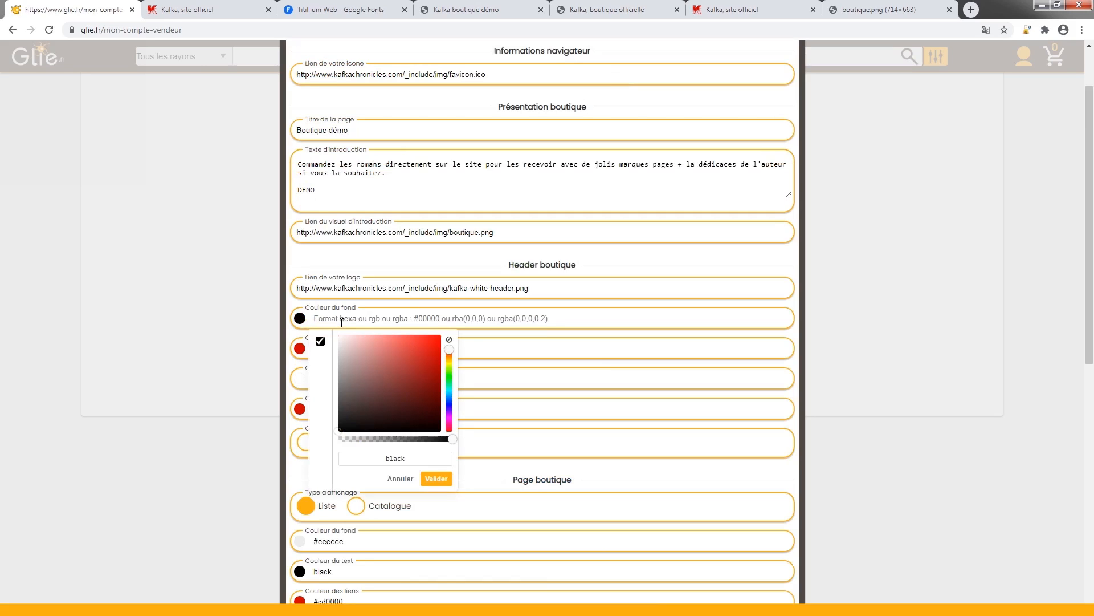
pyautogui.write('#100000')
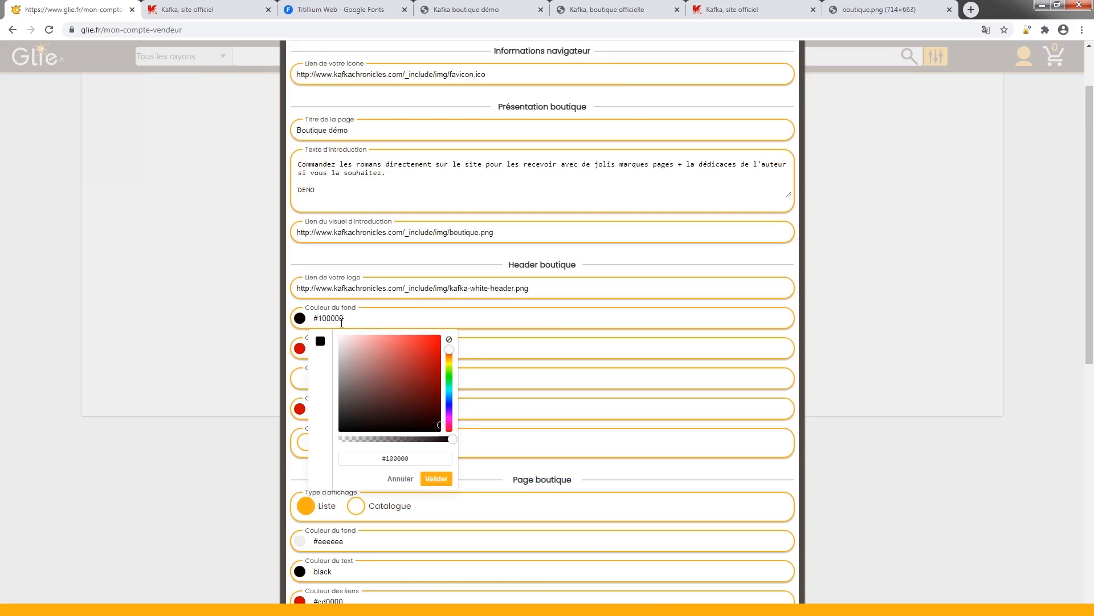
pyautogui.click(477, 367)
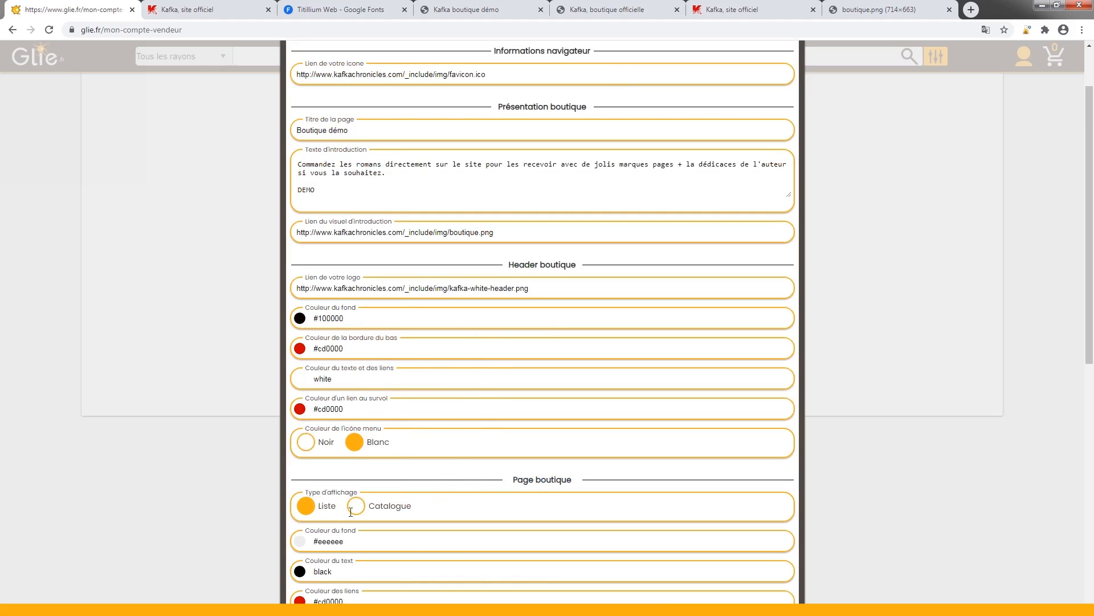
# - Set the shop page's text colour to #100000 and confirm it
pyautogui.doubleClick(346, 576)
pyautogui.write('#100000')
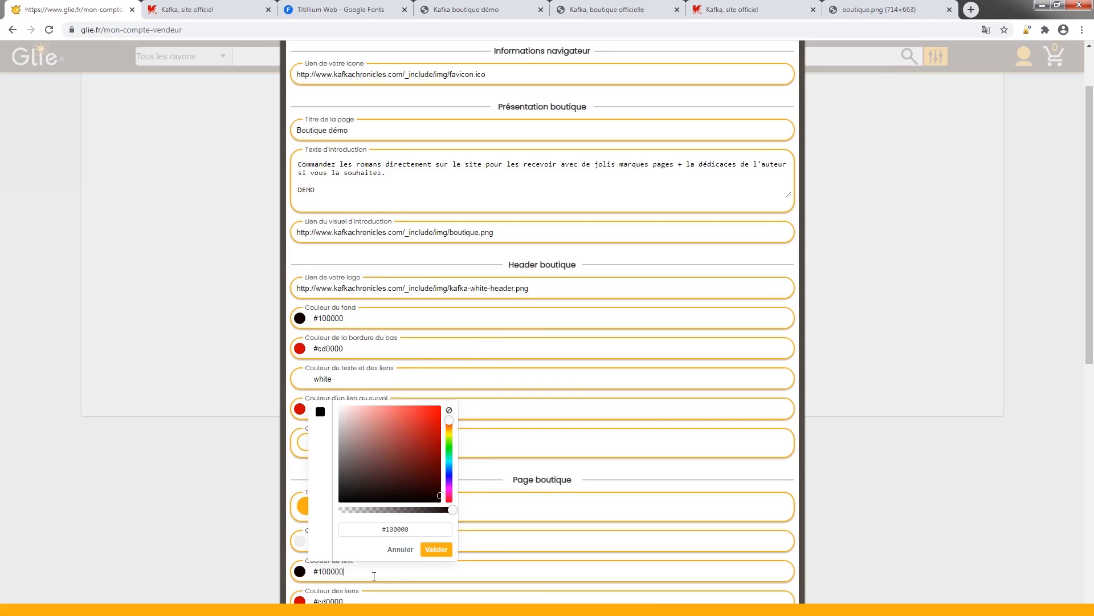
pyautogui.click(438, 551)
# - Review the remaining shop options, then sample the web page's light background in the Photoshop screenshot and select its hex code eeeeee
pyautogui.scroll(-4, 383, 495)
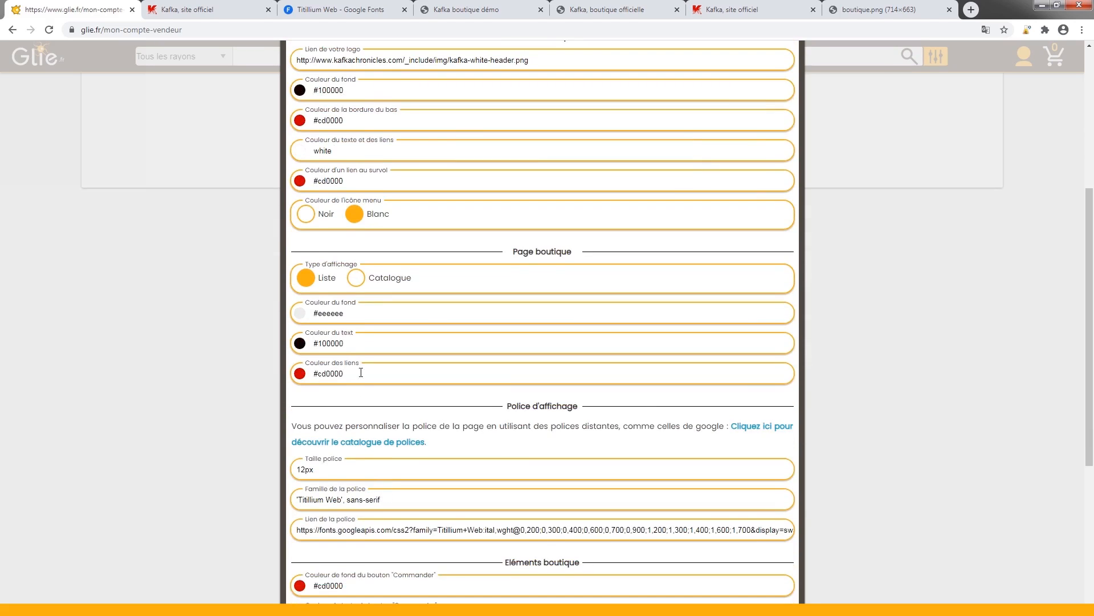
pyautogui.scroll(-5, 412, 408)
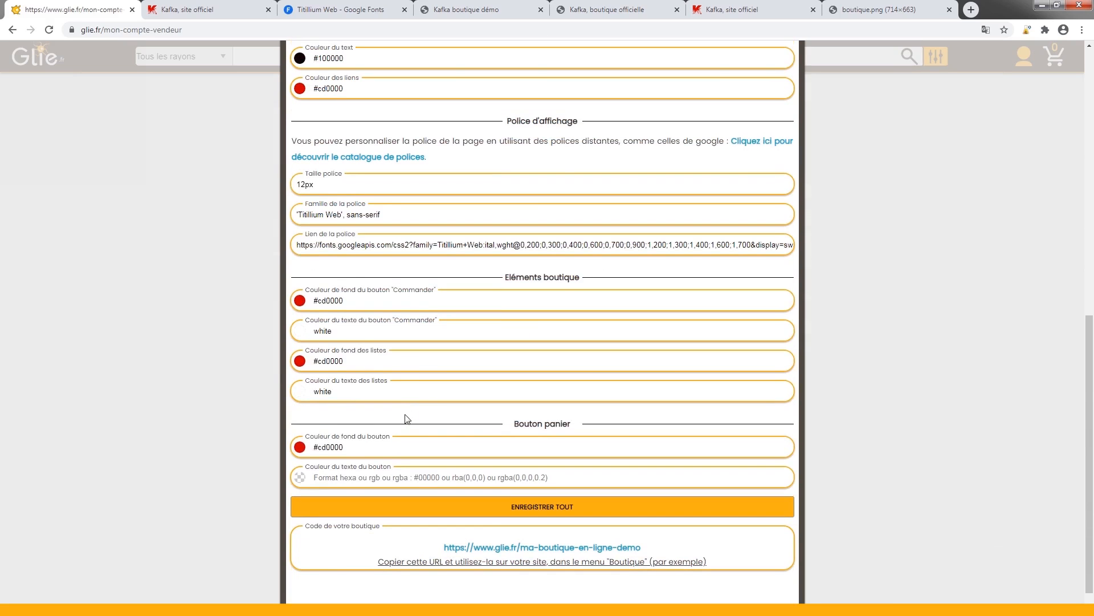
pyautogui.scroll(-3, 403, 354)
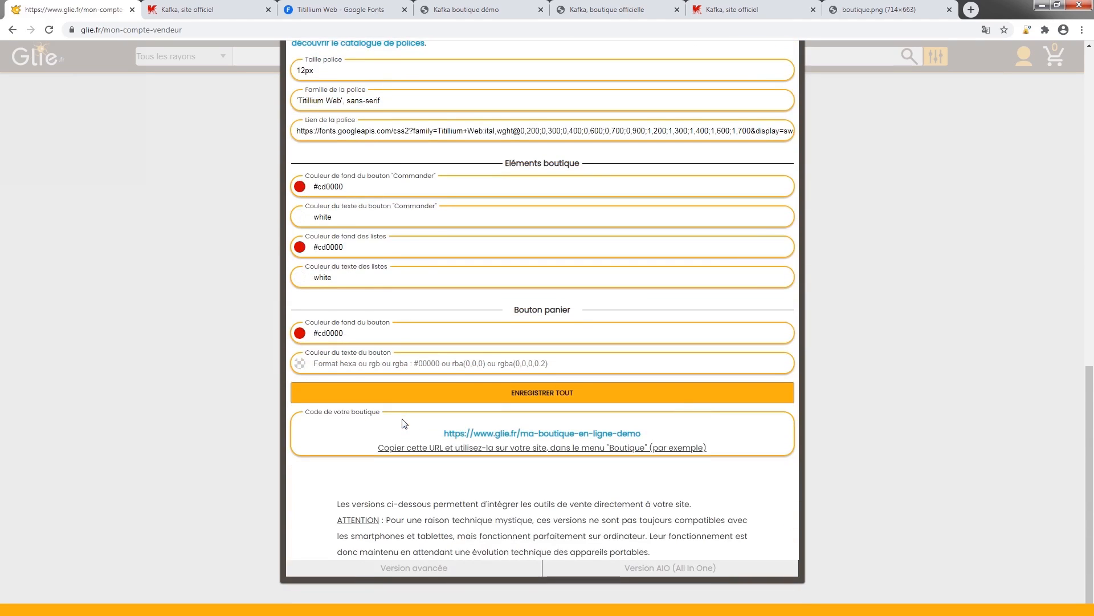
pyautogui.scroll(7, 399, 285)
pyautogui.scroll(4, 390, 187)
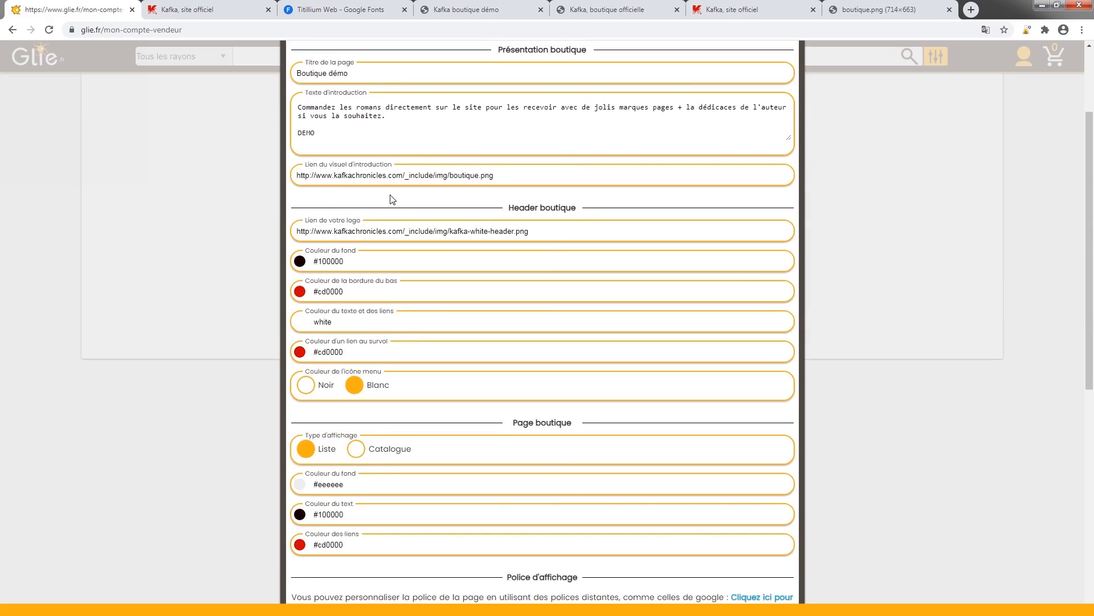
pyautogui.hotkey('alt', 'Tab')
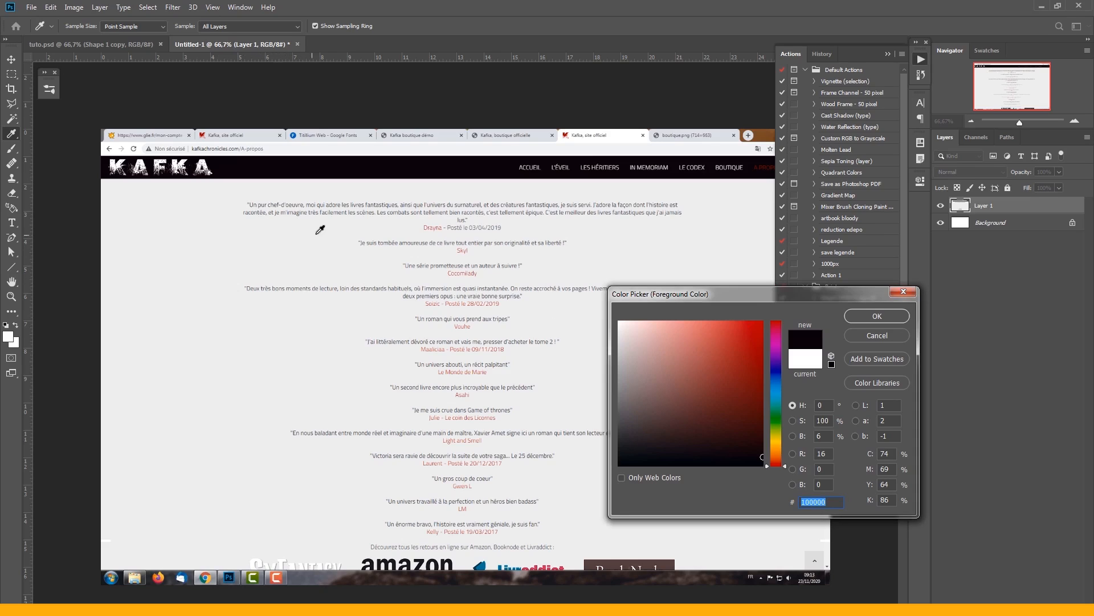
pyautogui.click(320, 257)
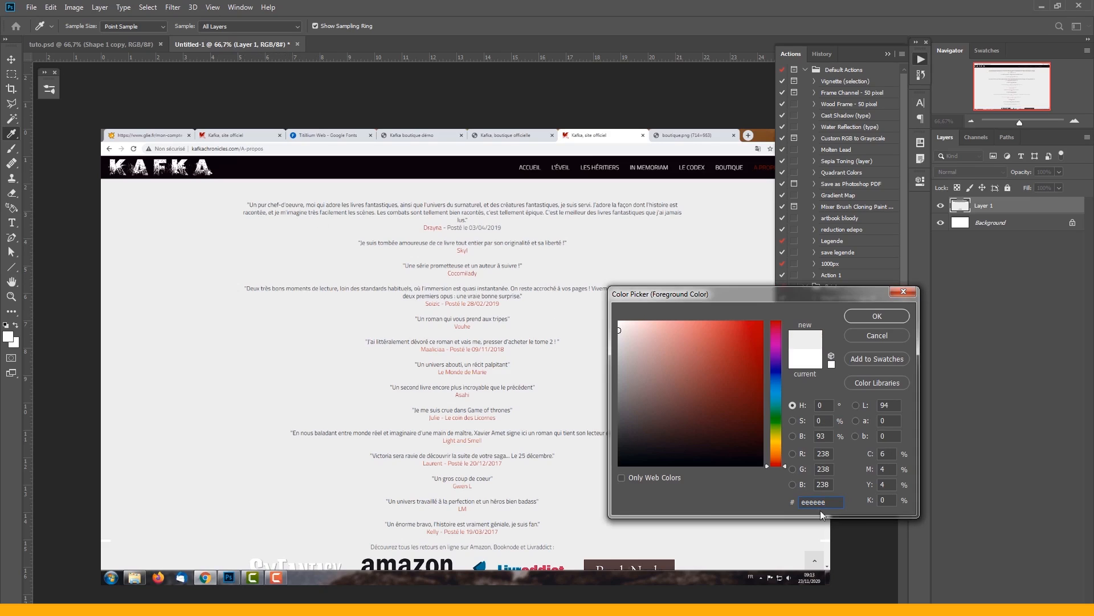
pyautogui.doubleClick(811, 503)
# - Switch back to the Glie shop options and check the shop page's background colour code, selecting its hex digits
pyautogui.click(156, 615)
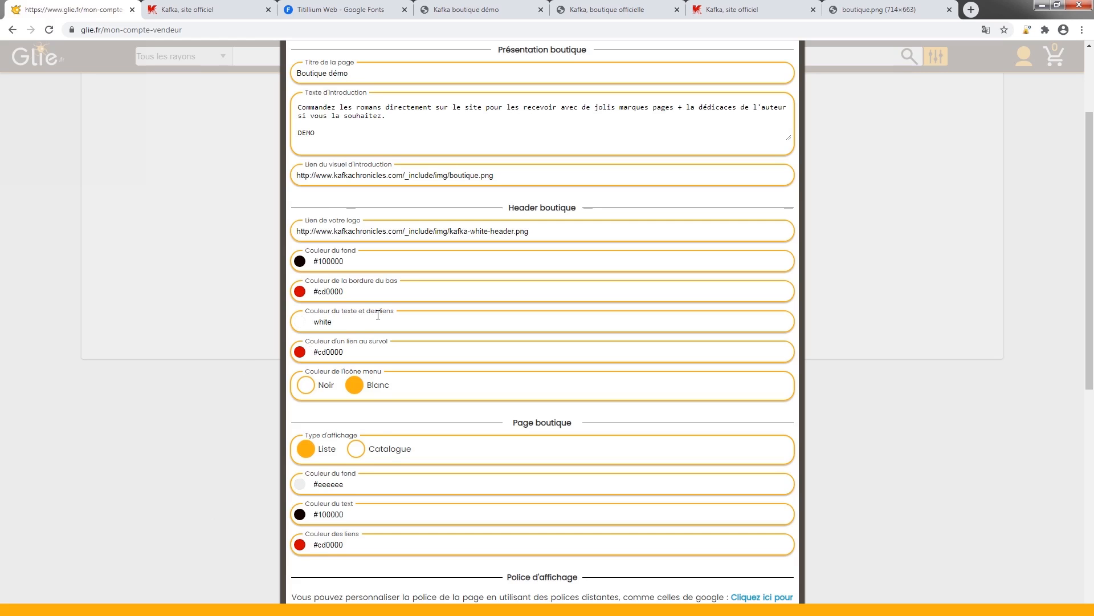
pyautogui.scroll(3, 378, 315)
pyautogui.scroll(-2, 364, 310)
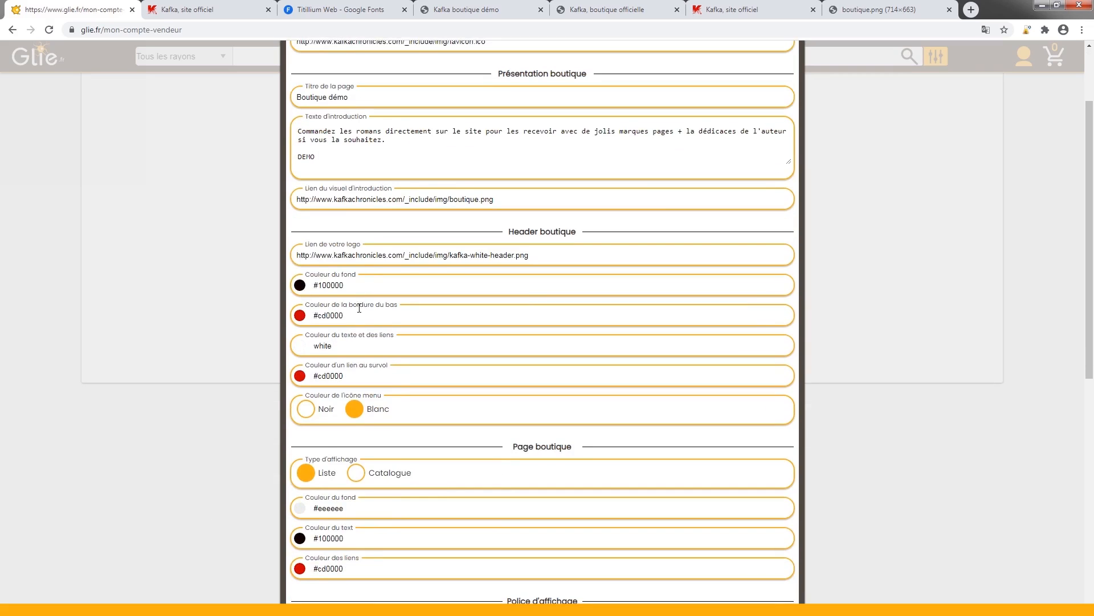
pyautogui.scroll(-1, 410, 442)
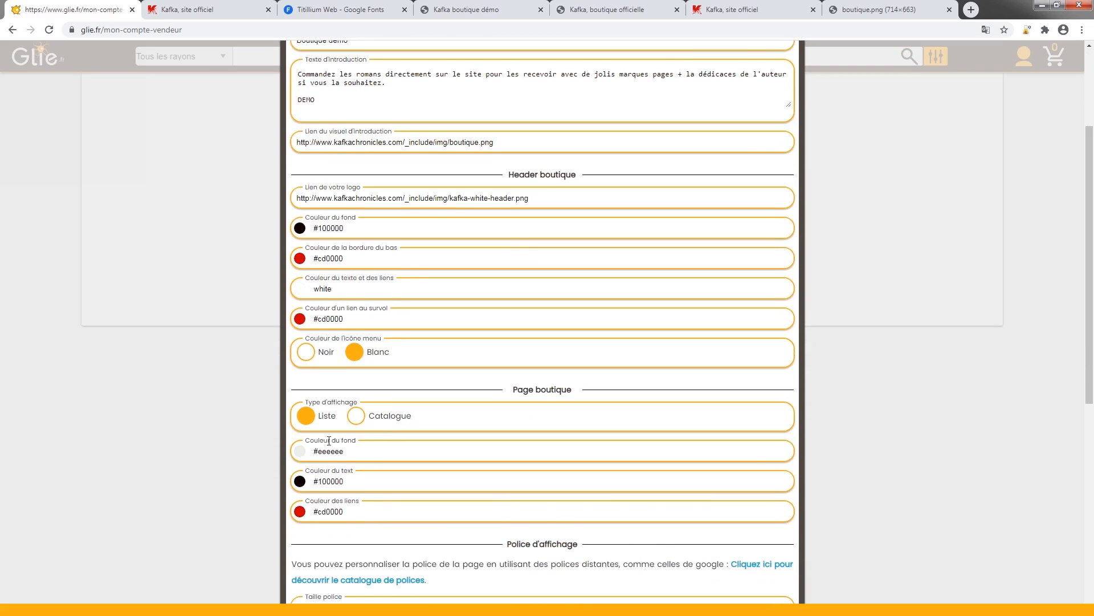
pyautogui.click(326, 451)
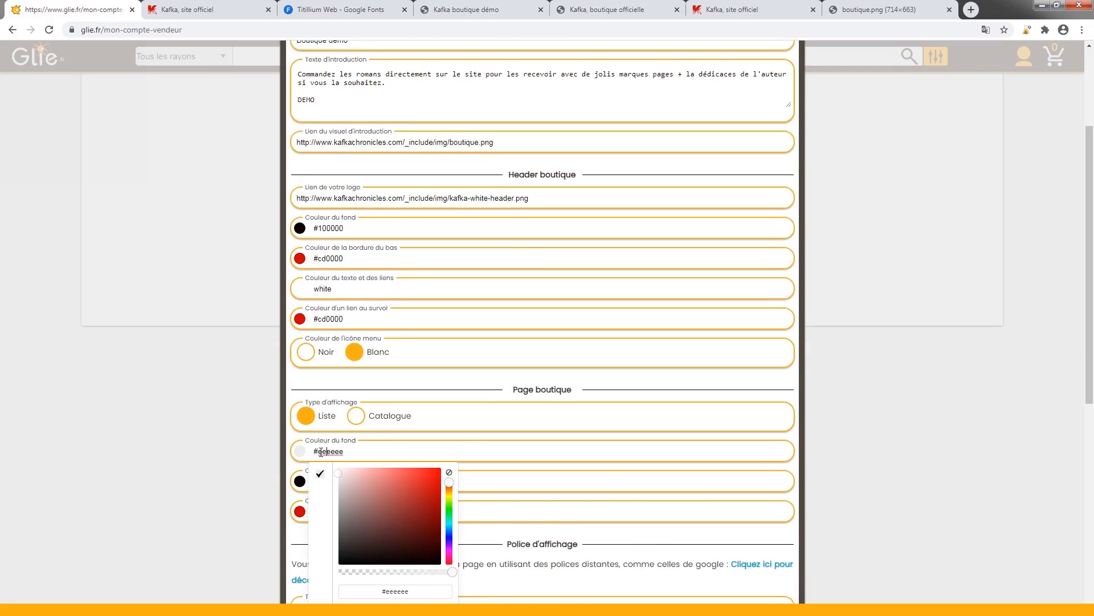
pyautogui.moveTo(321, 452); pyautogui.dragTo(351, 451)
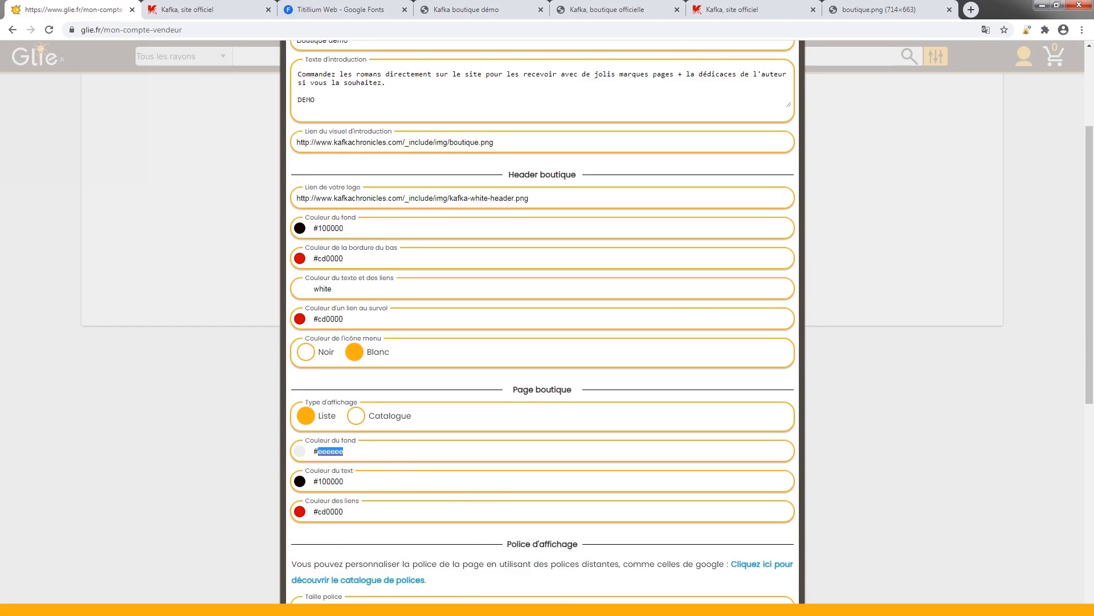
# - Switch to Photoshop, try to sample the colour of a red reviewer name in the screenshot, and cancel the colour picker
pyautogui.hotkey('alt', 'Tab')
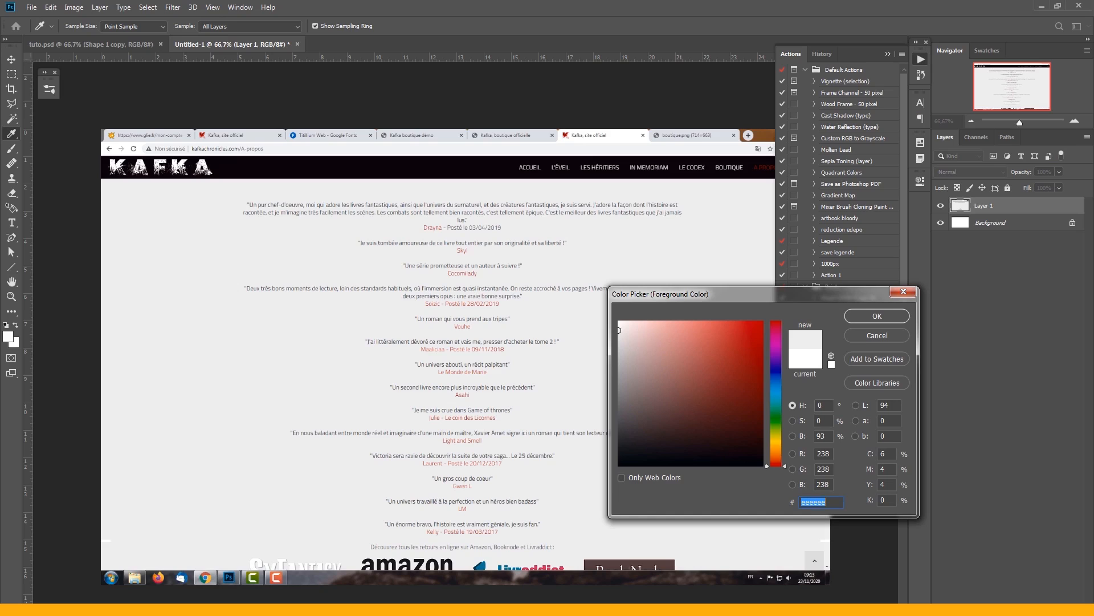
pyautogui.click(456, 325)
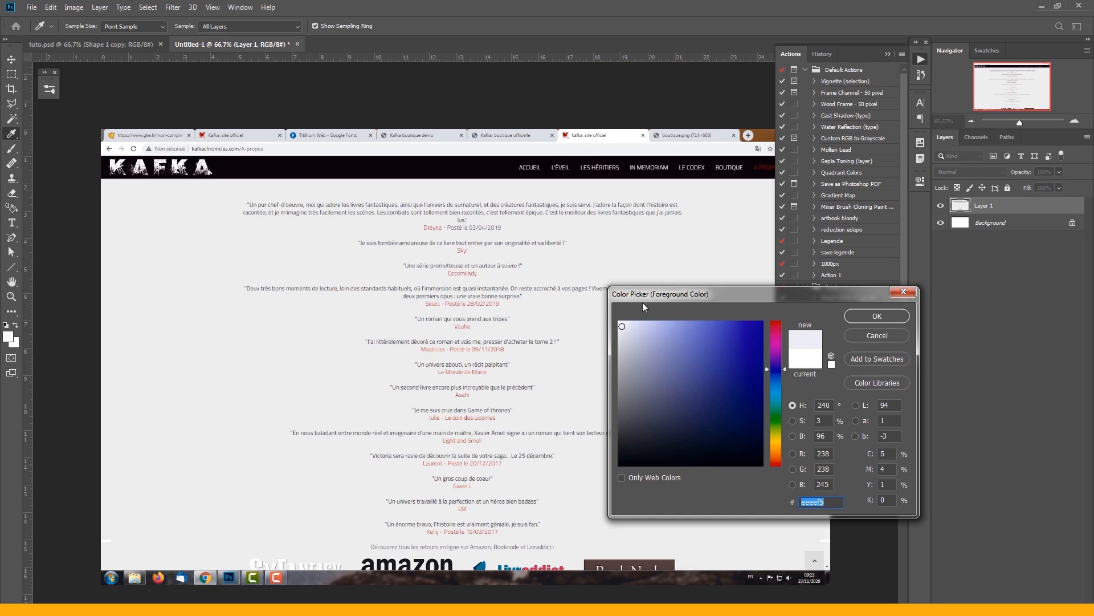
pyautogui.click(877, 335)
# - Examine the individual pixel colours of the red reviewer name in the first review of the pasted screenshot
pyautogui.press('v')
pyautogui.scroll(10, 433, 230)
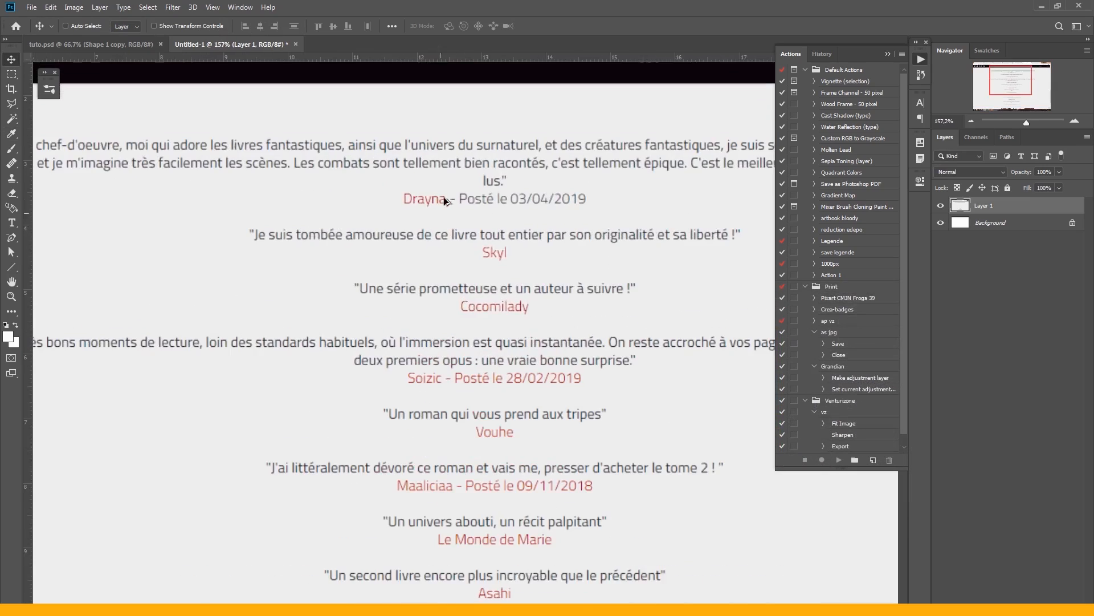
pyautogui.scroll(5, 415, 198)
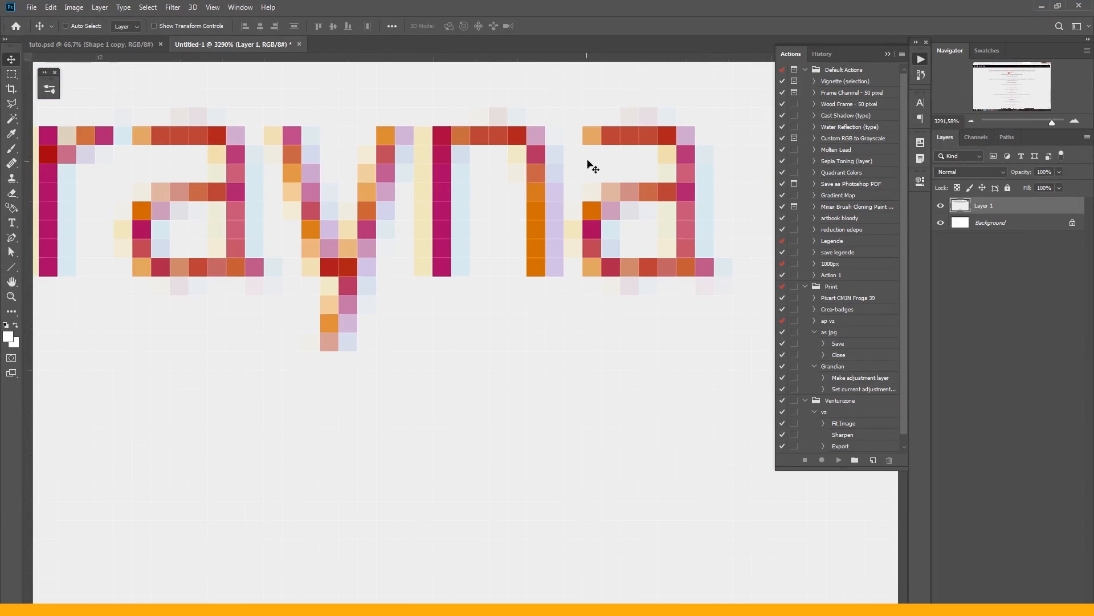
pyautogui.moveTo(456, 213); pyautogui.dragTo(591, 284)
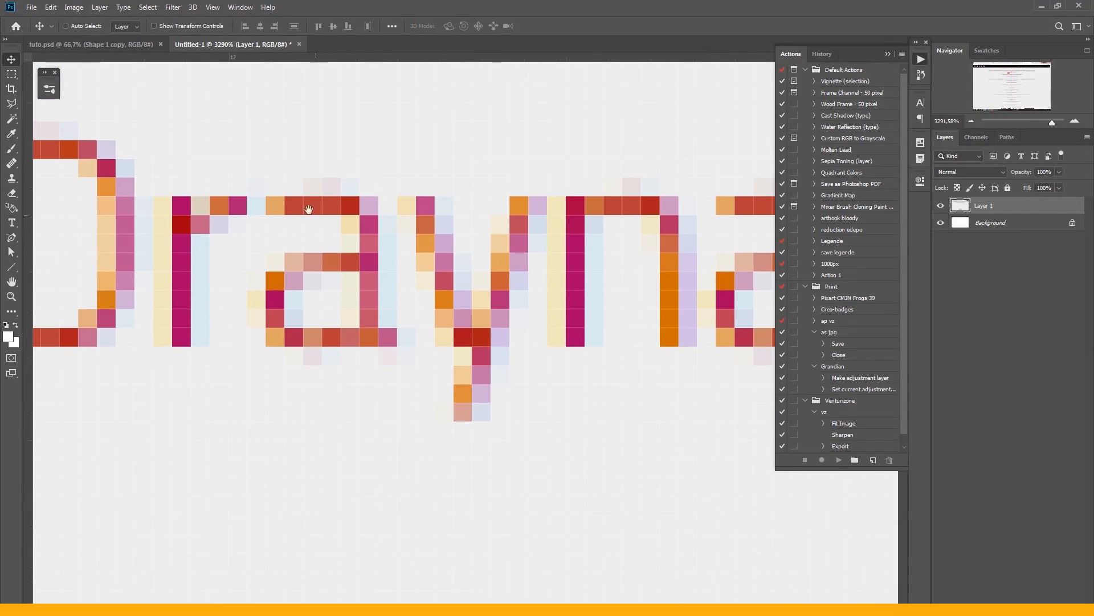
pyautogui.moveTo(284, 214); pyautogui.dragTo(474, 212)
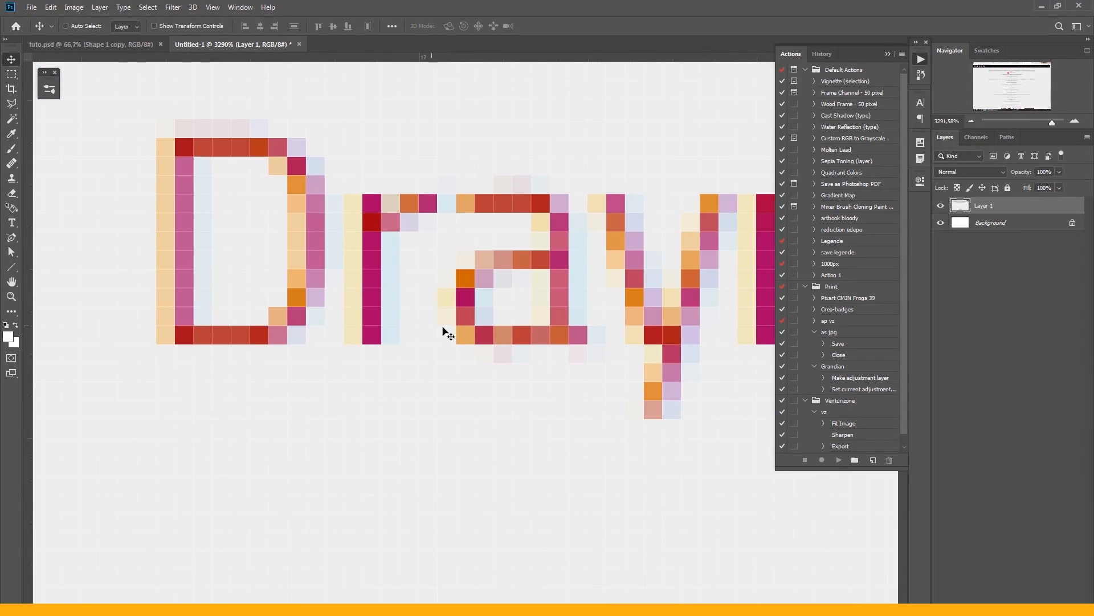
pyautogui.scroll(-12, 432, 343)
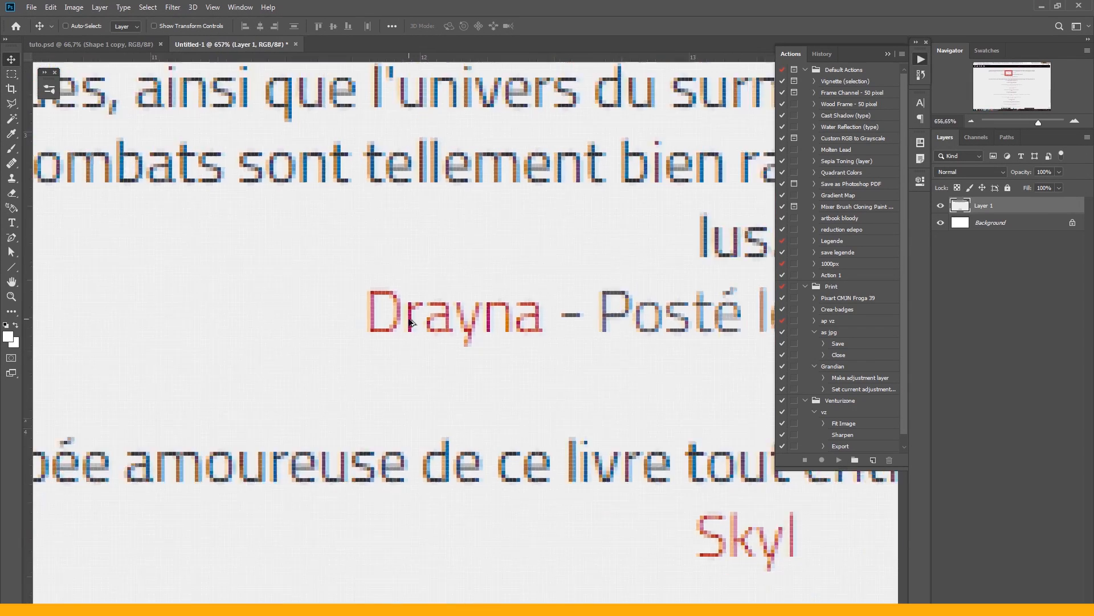
pyautogui.scroll(-3, 412, 324)
pyautogui.scroll(-5, 479, 337)
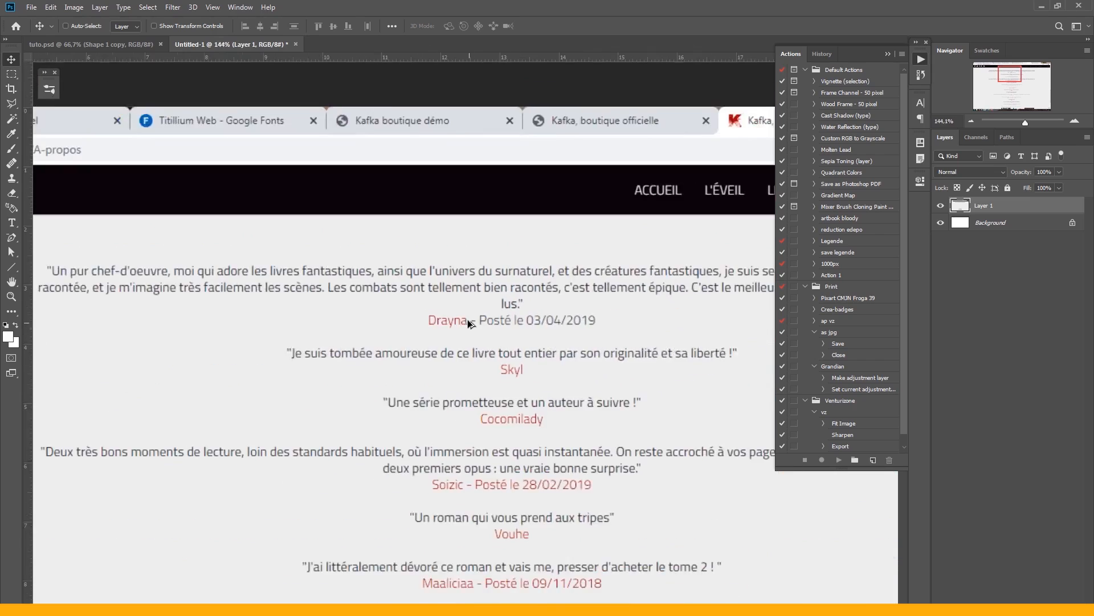
pyautogui.scroll(-3, 468, 318)
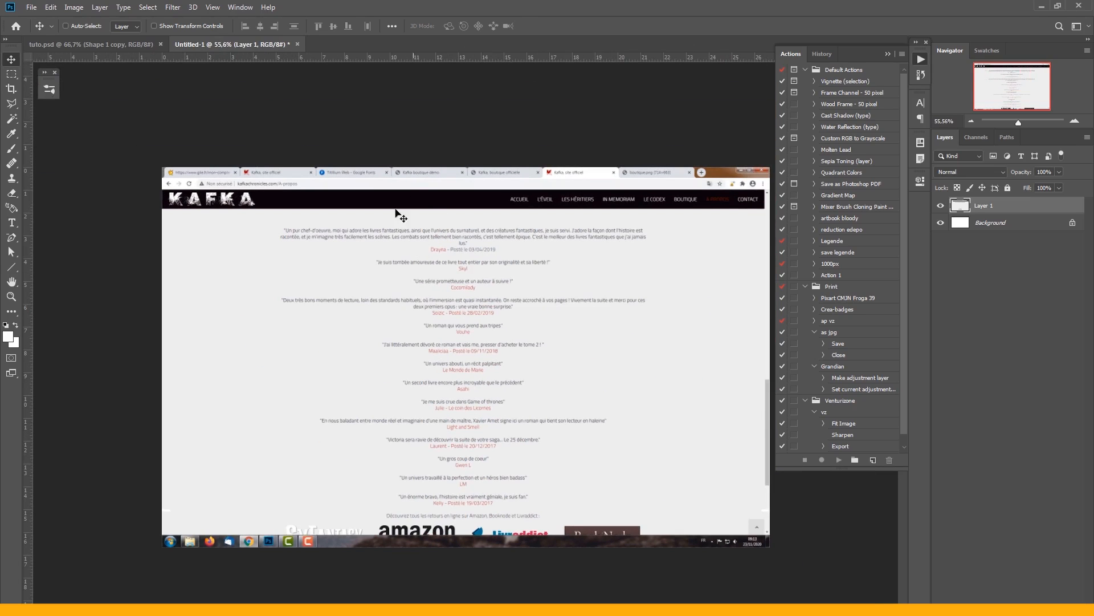
# - Switch to the official site's À propos page, show its large red ratings, and paste a screenshot of them into Photoshop as a new layer
pyautogui.hotkey('alt', 'Tab')
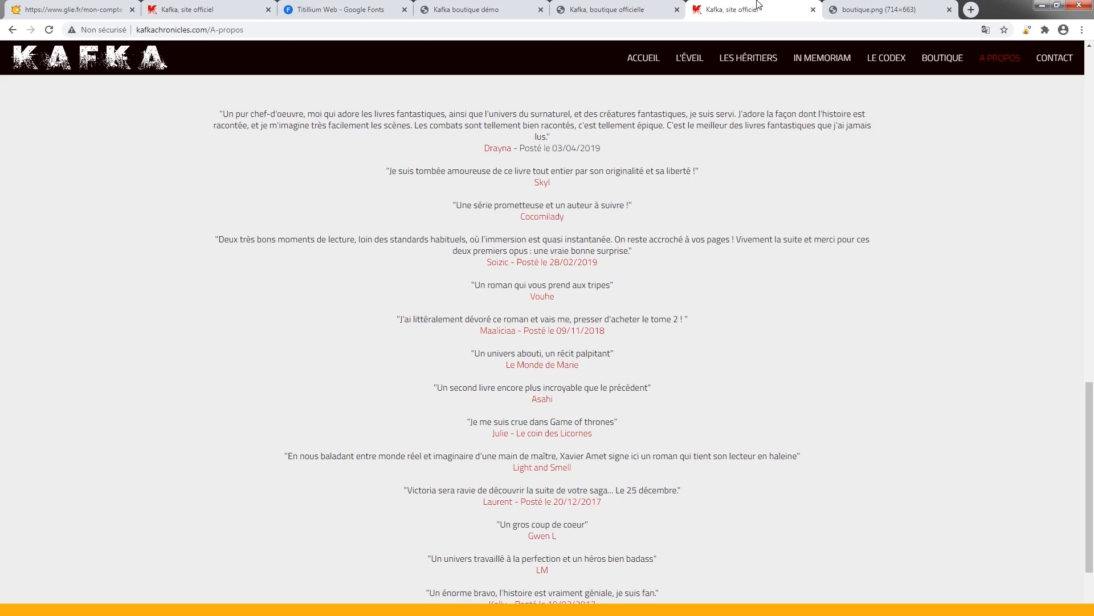
pyautogui.click(735, 9)
pyautogui.scroll(-5, 642, 359)
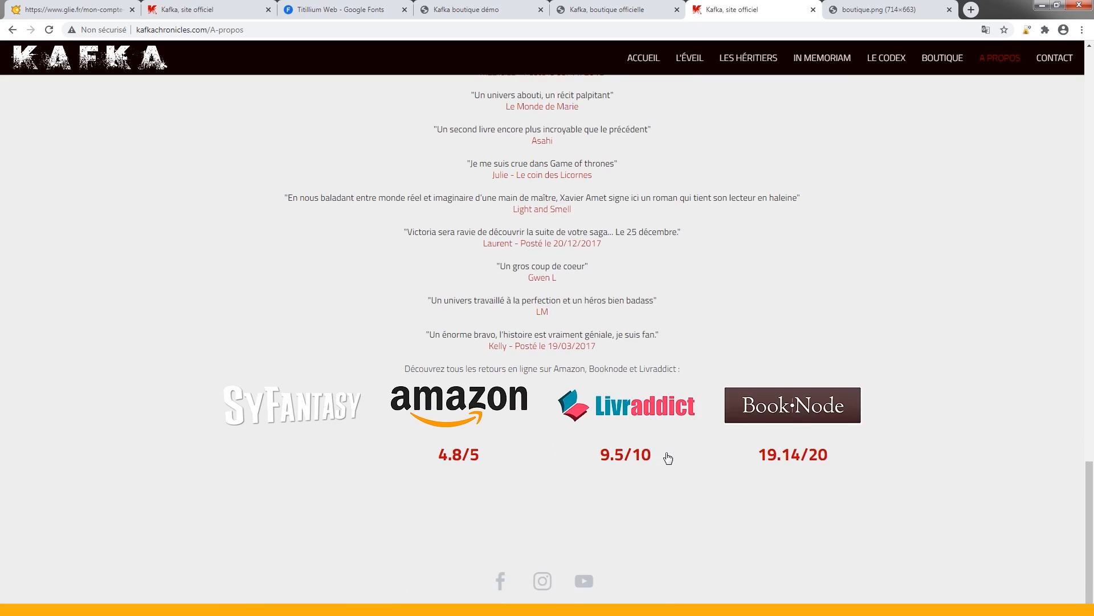
pyautogui.click(668, 458)
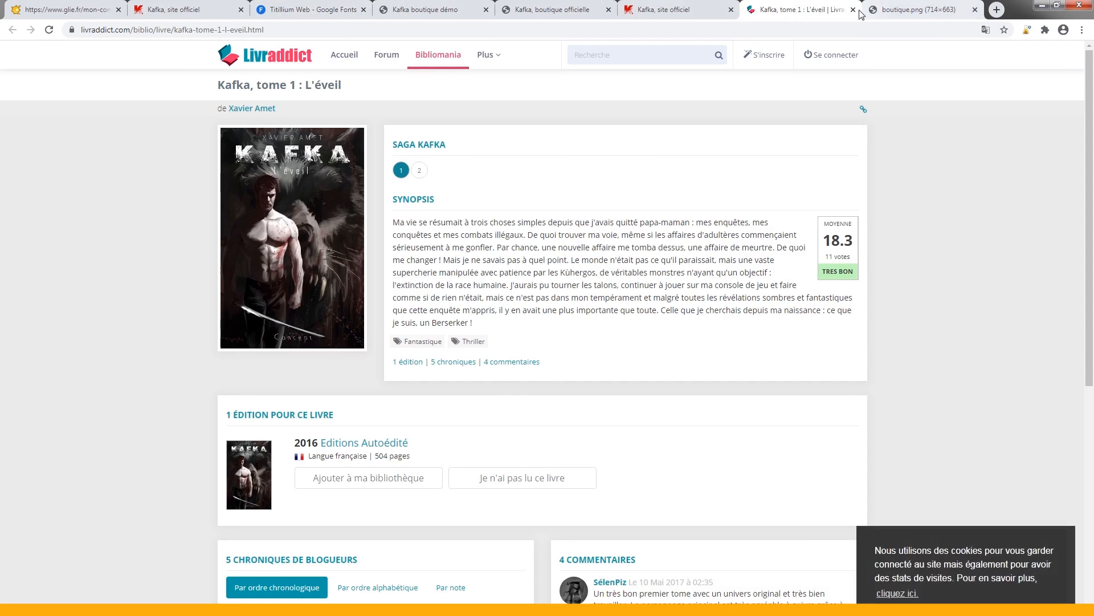
pyautogui.click(855, 11)
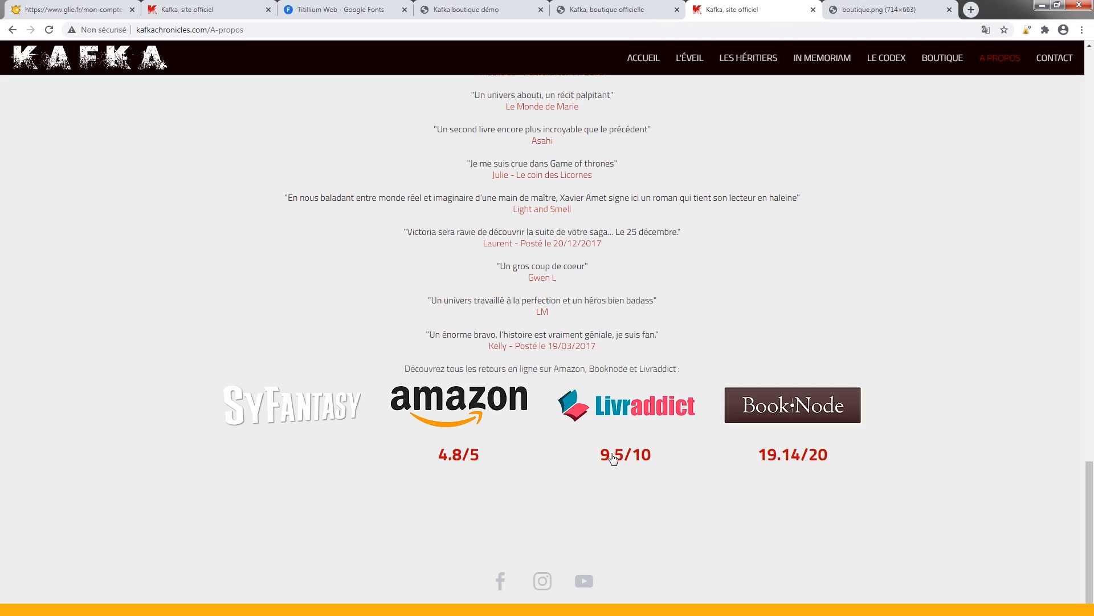
pyautogui.rightClick(612, 456)
pyautogui.click(576, 510)
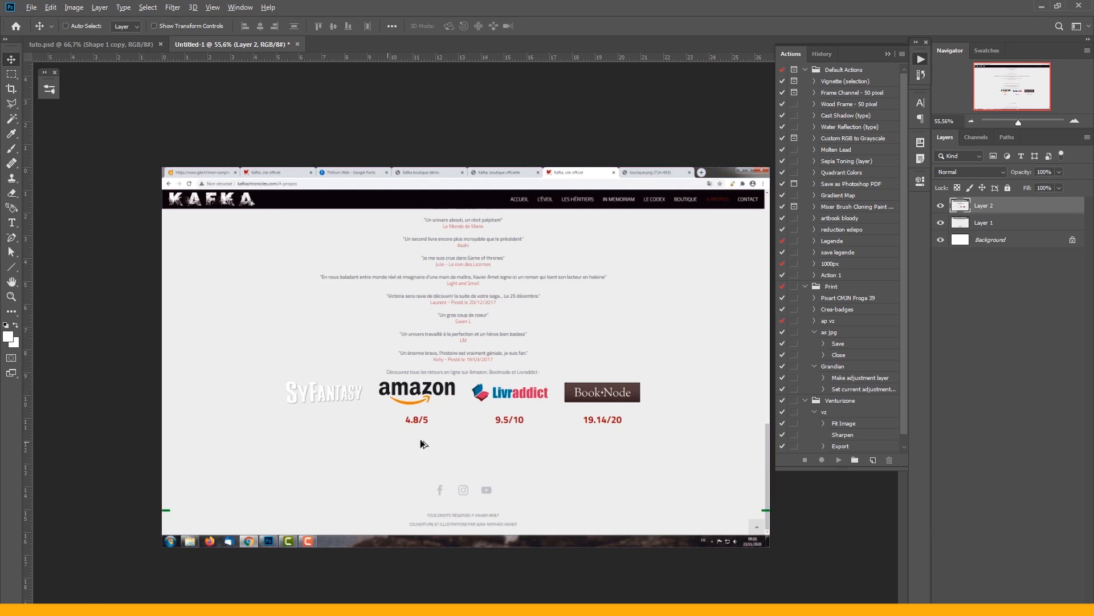
# - Sample the solid red of the 9.5/10 rating in the new screenshot, select its hex code cd0000, and cancel the colour picker
pyautogui.scroll(10, 516, 448)
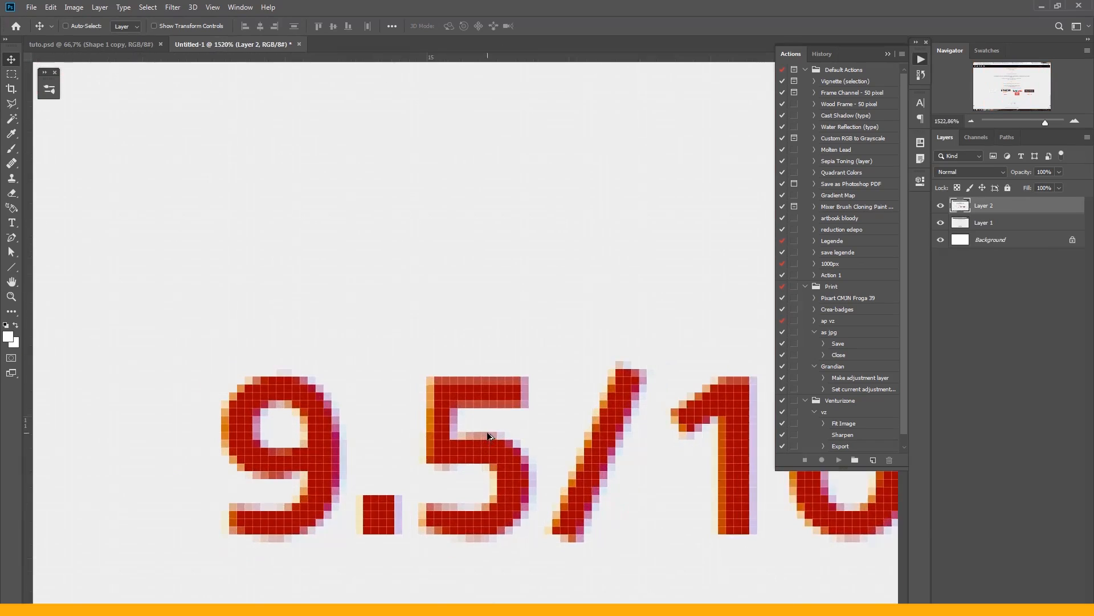
pyautogui.scroll(3, 489, 436)
pyautogui.scroll(2, 525, 354)
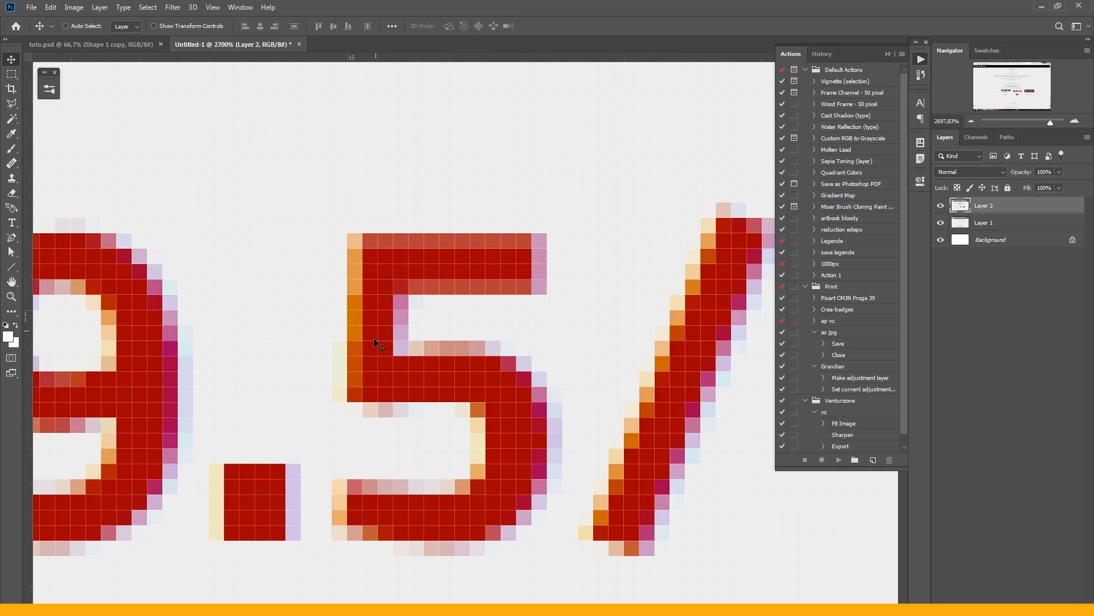
pyautogui.click(9, 337)
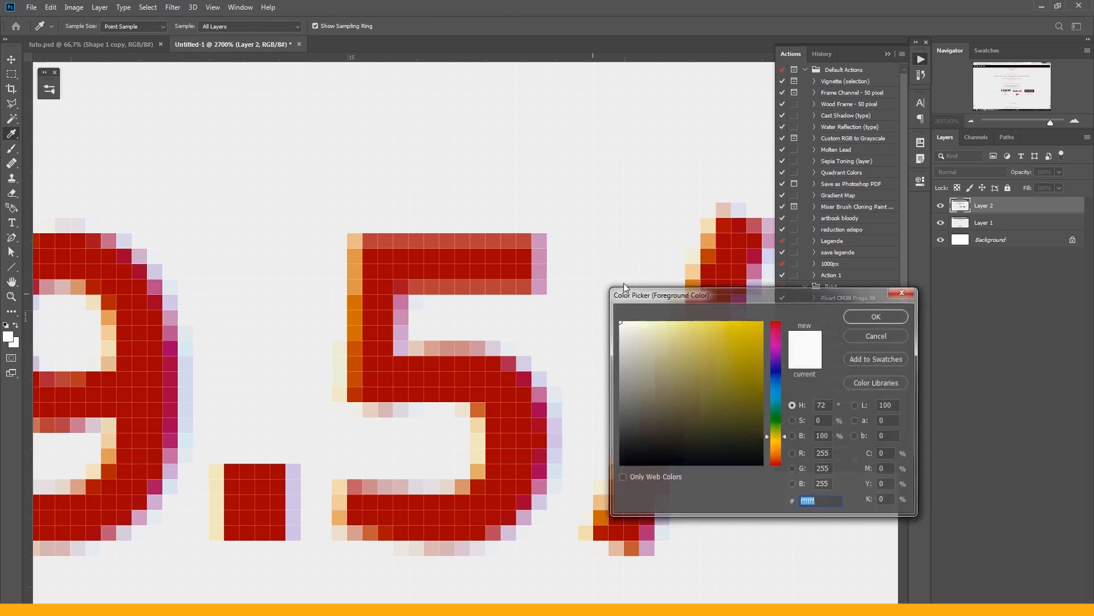
pyautogui.click(481, 251)
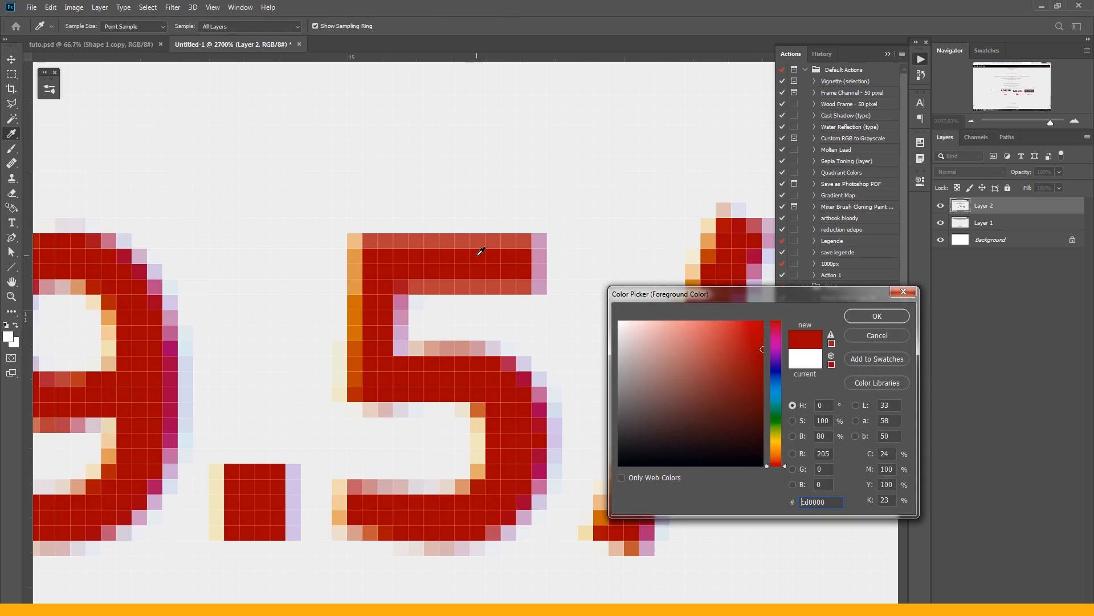
pyautogui.doubleClick(819, 502)
pyautogui.click(131, 609)
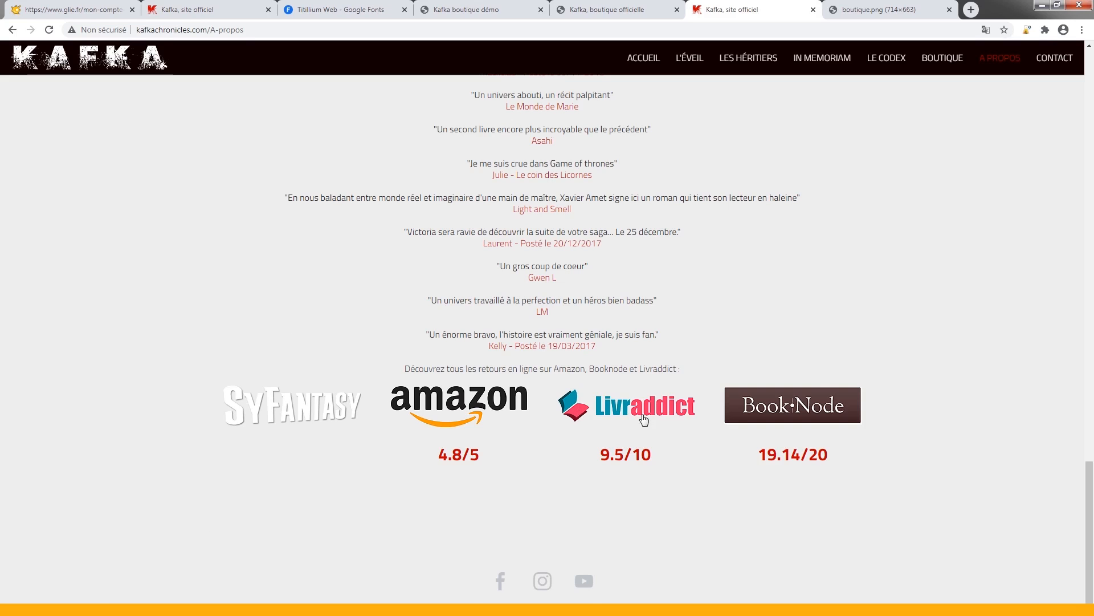
pyautogui.hotkey('alt', 'Tab')
pyautogui.click(878, 335)
# - Sample the blue and pink letters of the Livraddict logo in the screenshot to read their hex codes
pyautogui.scroll(-5, 586, 274)
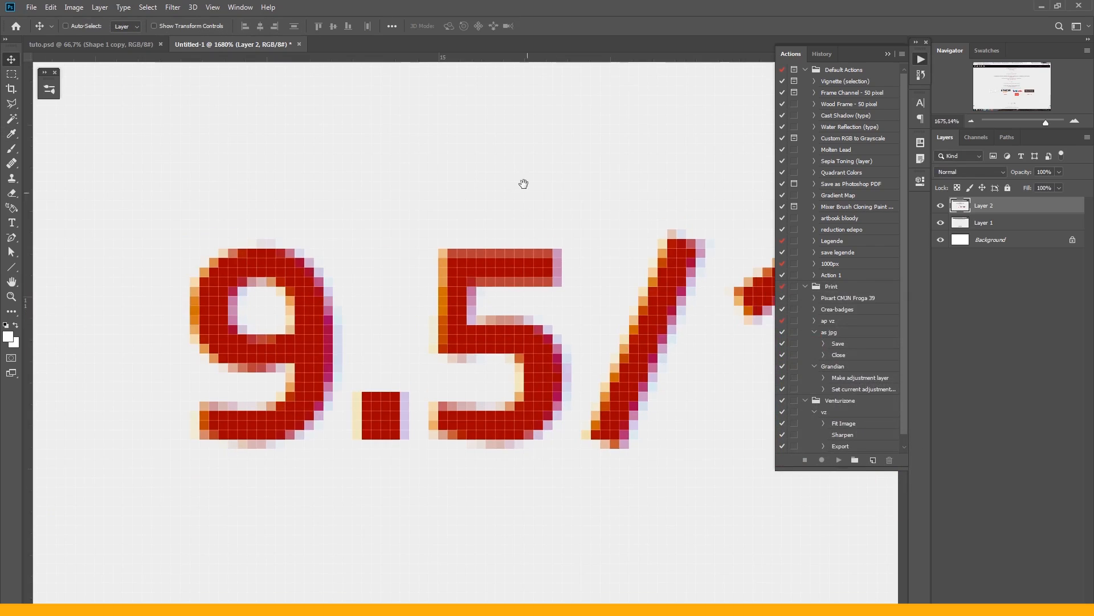
pyautogui.moveTo(523, 183); pyautogui.dragTo(425, 377)
pyautogui.scroll(-3, 421, 371)
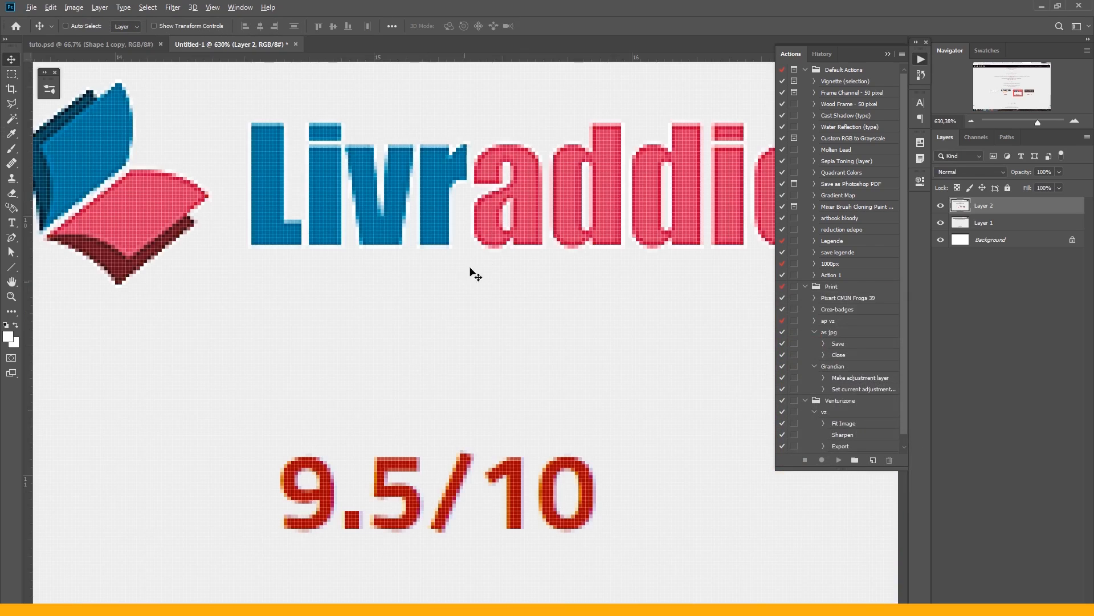
pyautogui.moveTo(474, 273); pyautogui.dragTo(344, 386)
pyautogui.scroll(1, 397, 332)
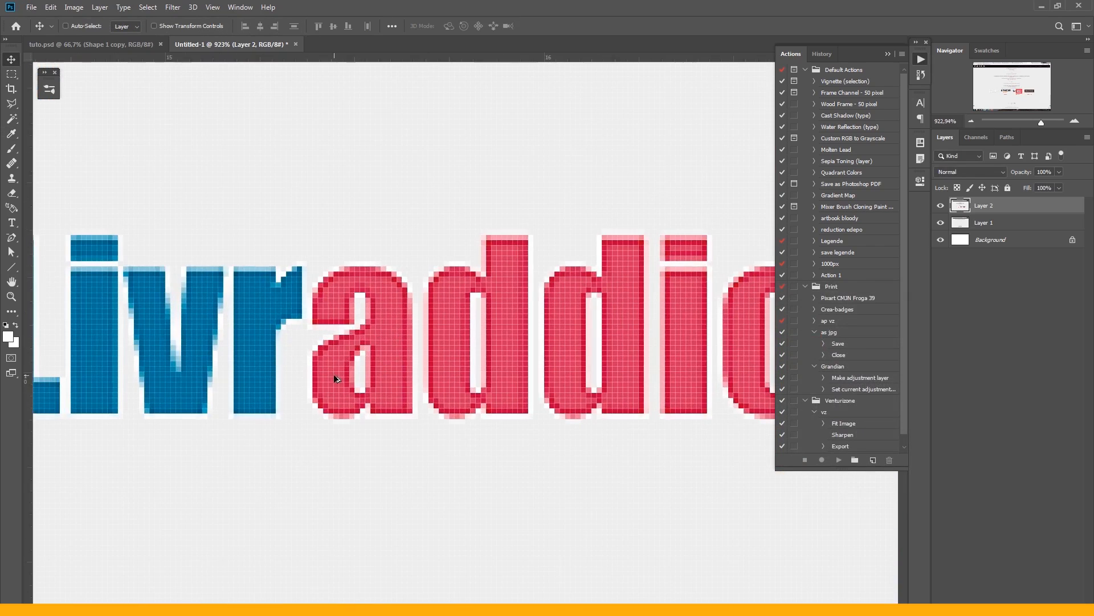
pyautogui.scroll(-1, 337, 379)
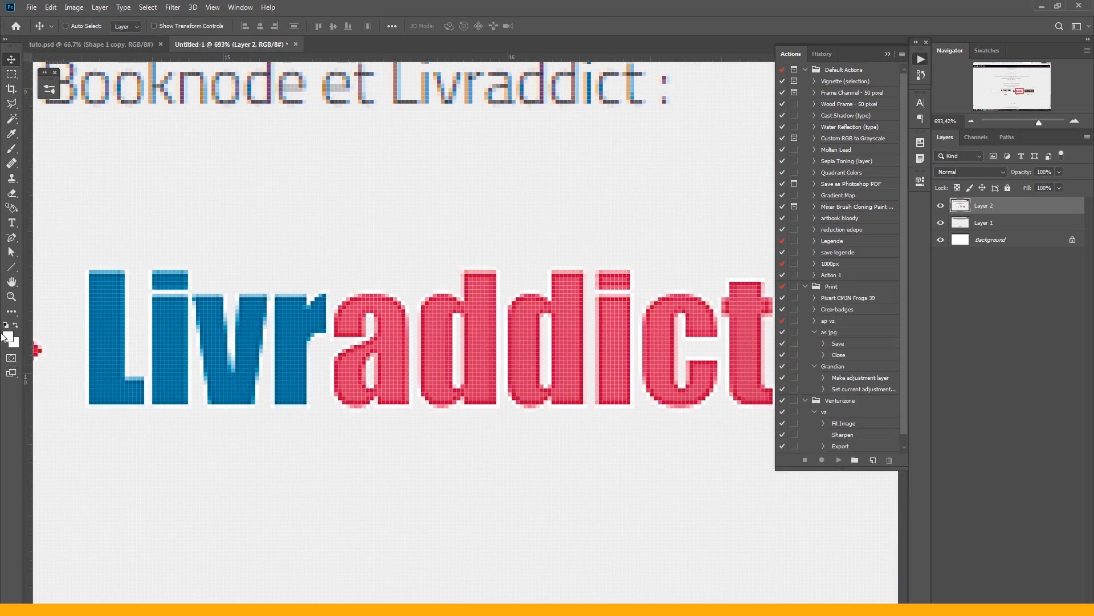
pyautogui.click(10, 339)
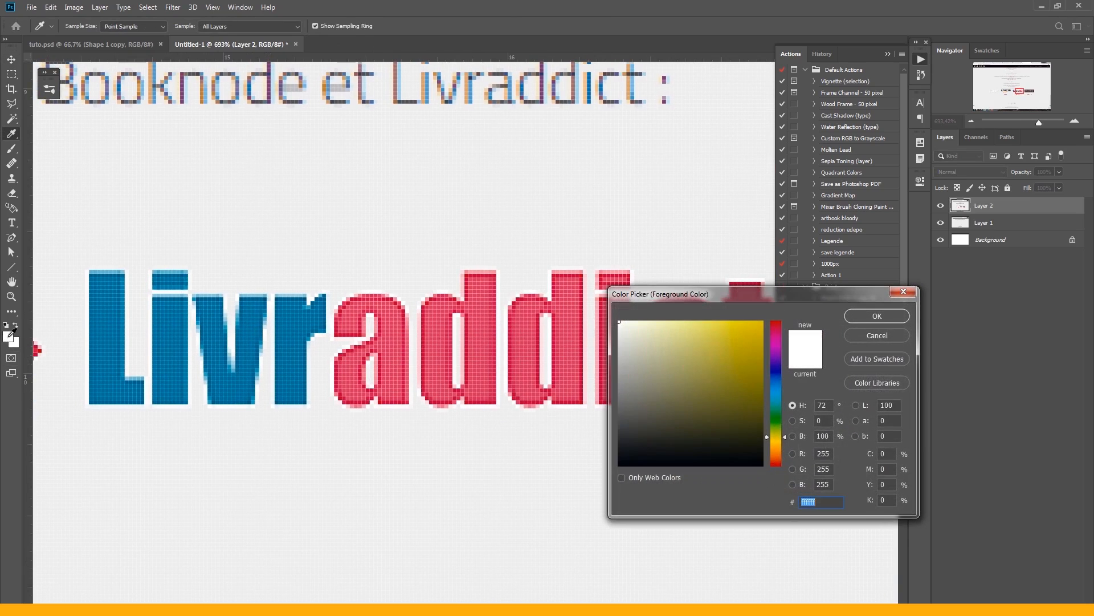
pyautogui.click(297, 321)
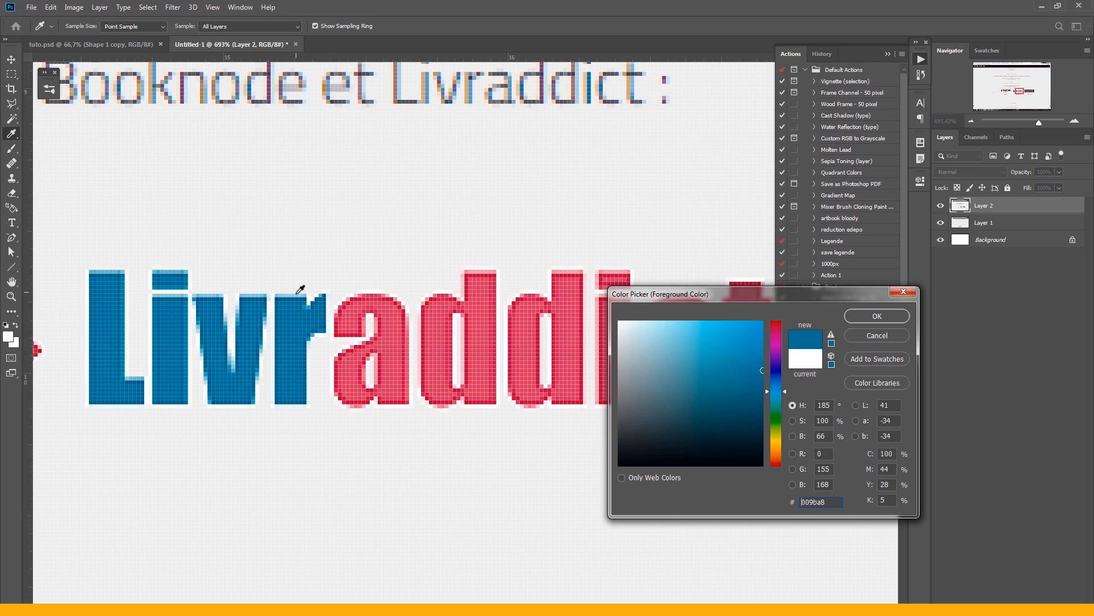
pyautogui.click(295, 339)
pyautogui.click(484, 301)
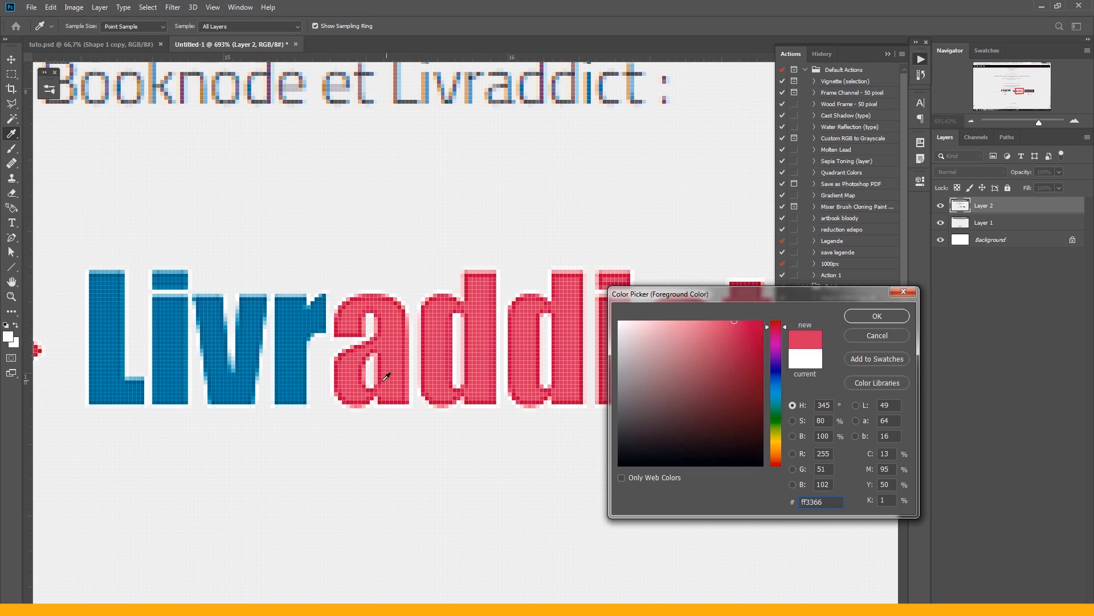
# - Sample the orange arrow of the Amazon logo in the screenshot to read its hex code
pyautogui.press('space')
pyautogui.moveTo(208, 408); pyautogui.dragTo(585, 383)
pyautogui.moveTo(76, 399); pyautogui.dragTo(145, 398)
pyautogui.click(155, 381)
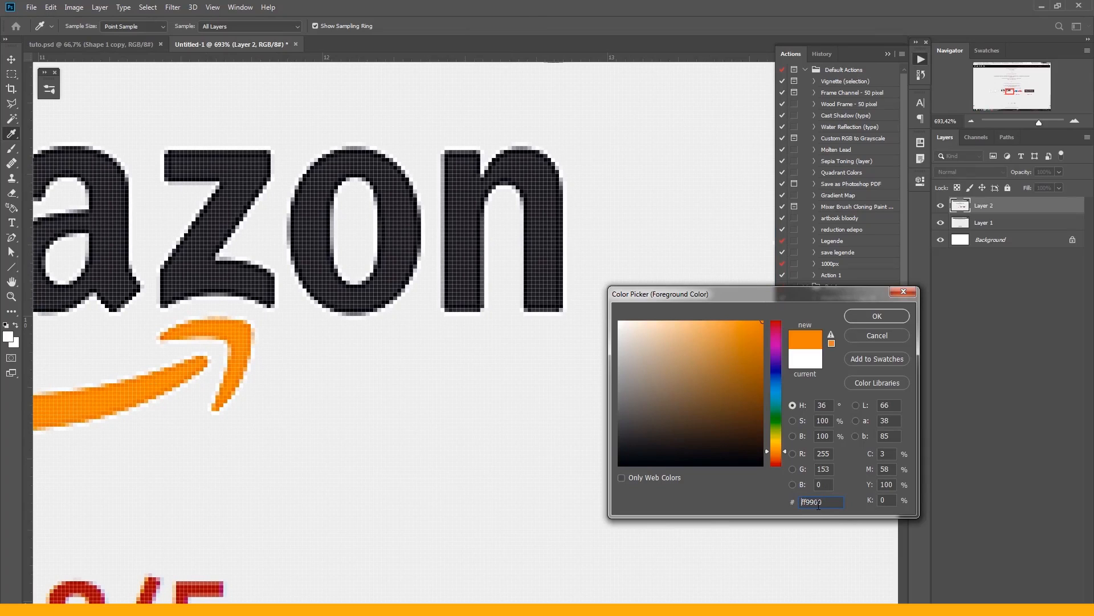
# - Sample the brown background of the Book Node logo in the screenshot to read its hex code
pyautogui.press('space')
pyautogui.moveTo(142, 425); pyautogui.dragTo(661, 440)
pyautogui.moveTo(46, 421); pyautogui.dragTo(433, 424)
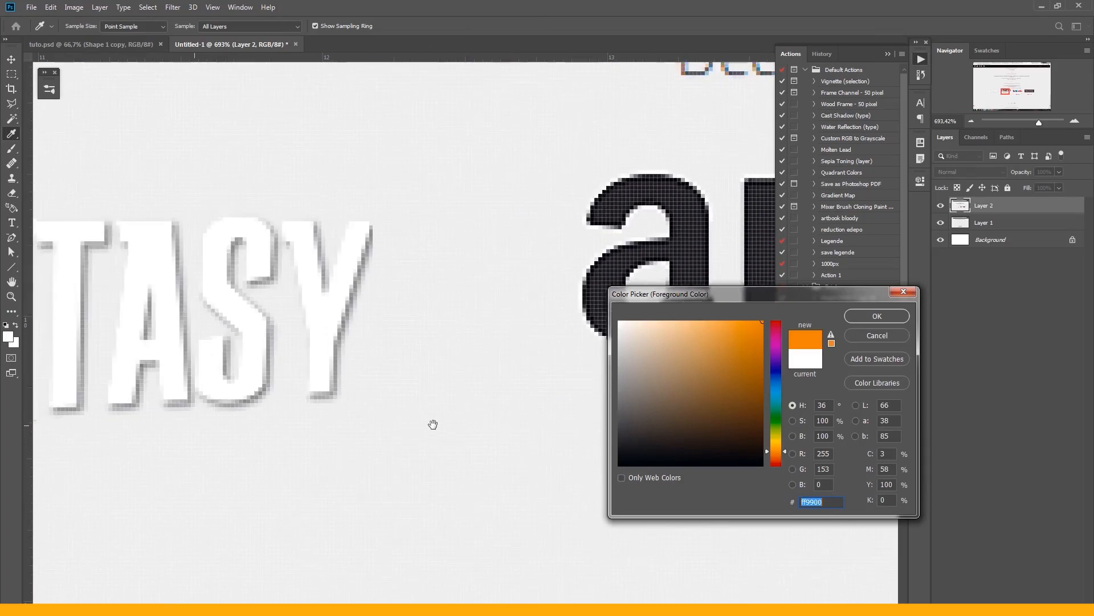
pyautogui.moveTo(499, 283); pyautogui.dragTo(106, 262)
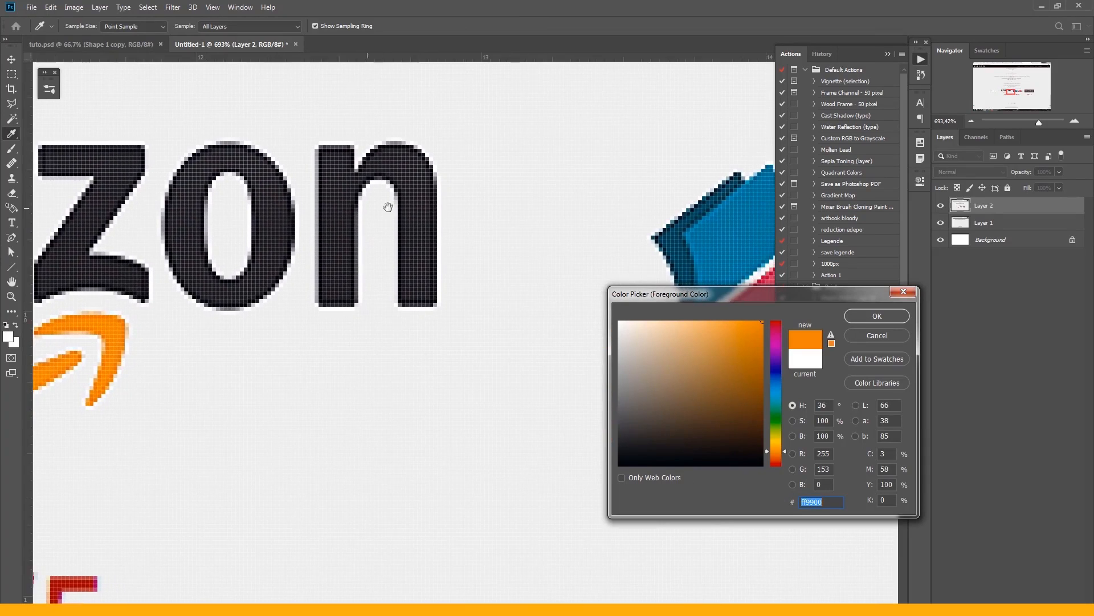
pyautogui.moveTo(432, 204); pyautogui.dragTo(39, 205)
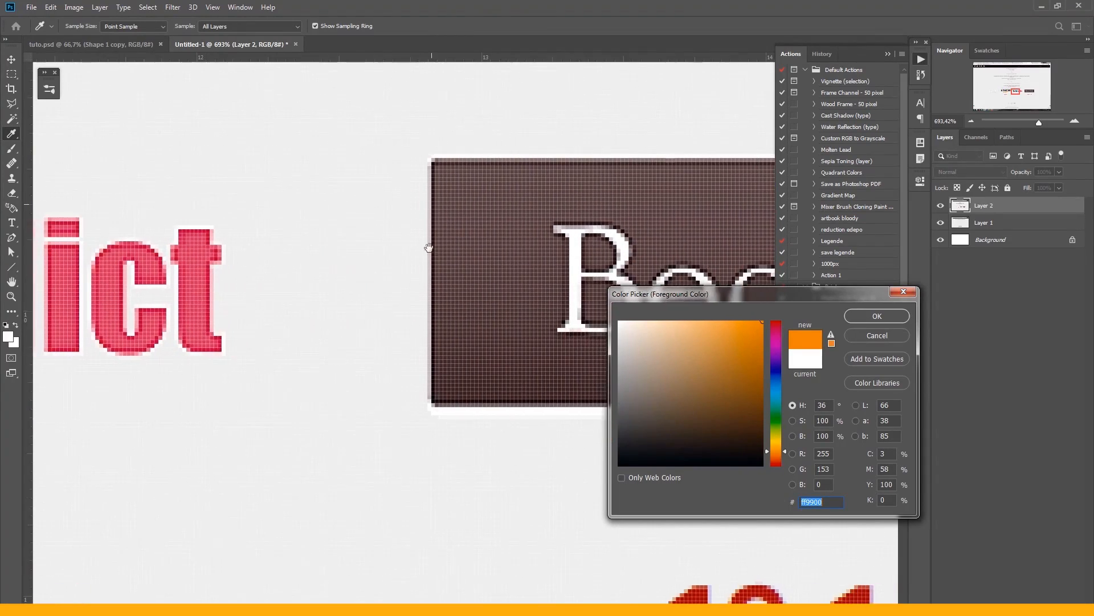
pyautogui.click(458, 229)
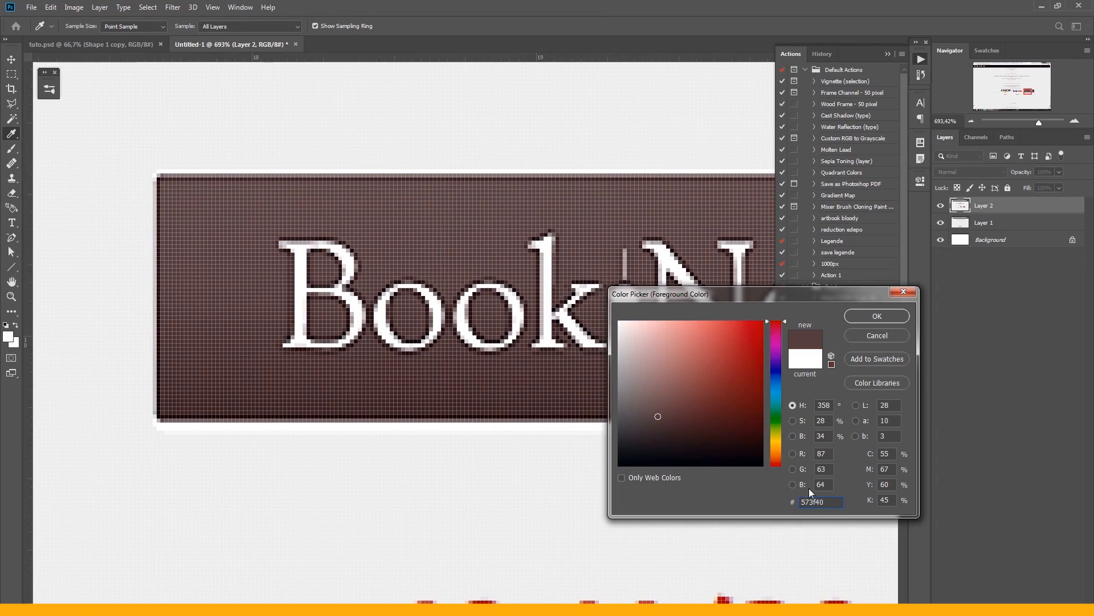
pyautogui.click(436, 238)
# - Switch to the Glie shop settings in Chrome, set the shop page's text colour to #573f40, save, and check the demo shop's intro text
pyautogui.click(220, 607)
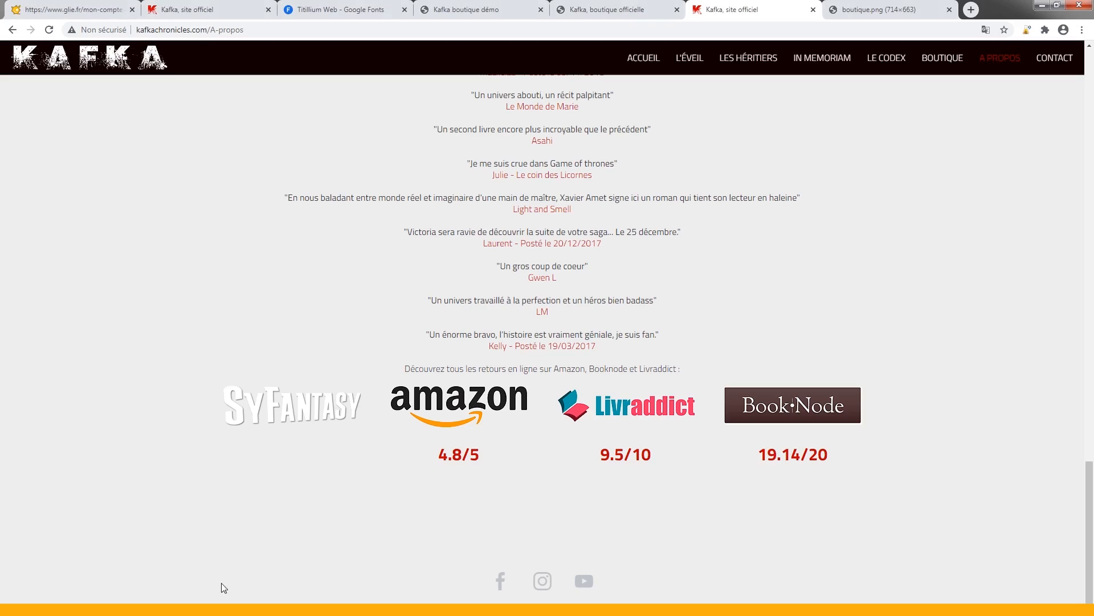
pyautogui.click(90, 5)
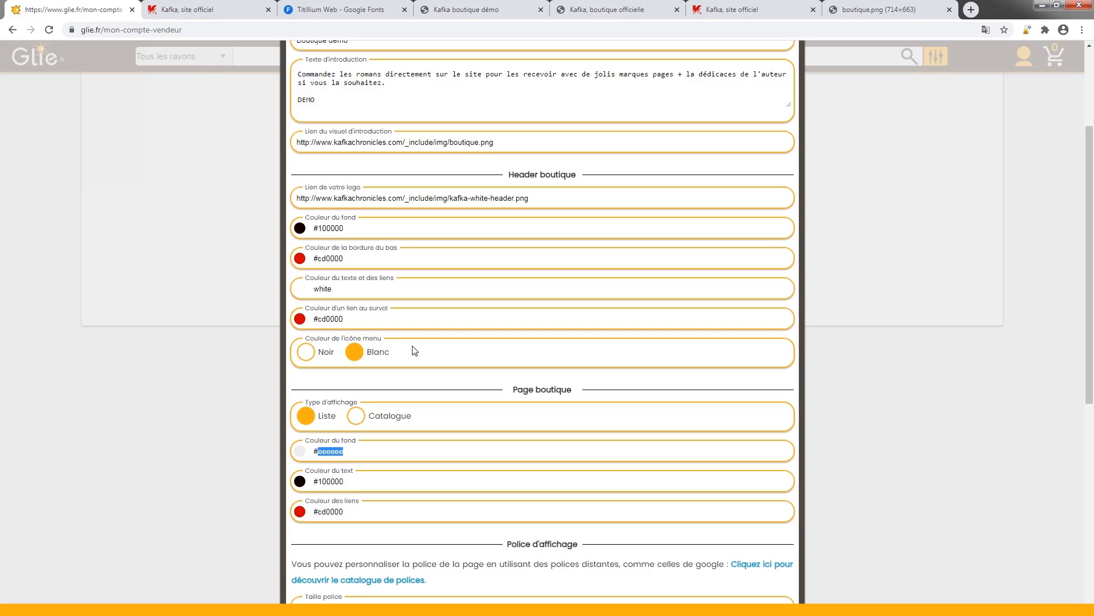
pyautogui.click(349, 491)
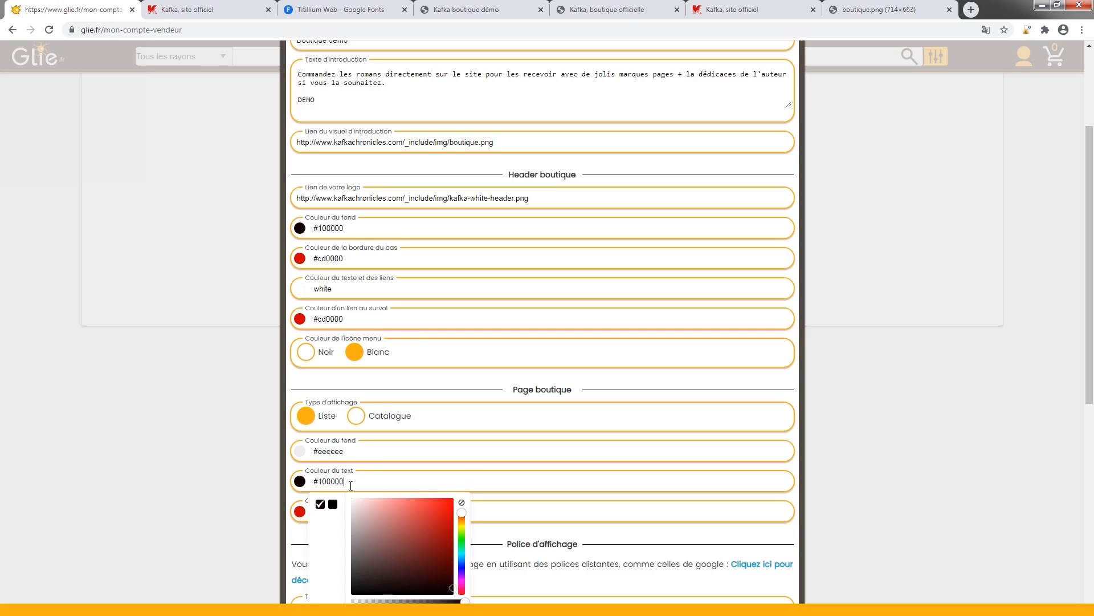
pyautogui.hotkey('ctrl', 'a')
pyautogui.write('#573f40')
pyautogui.scroll(-4, 563, 530)
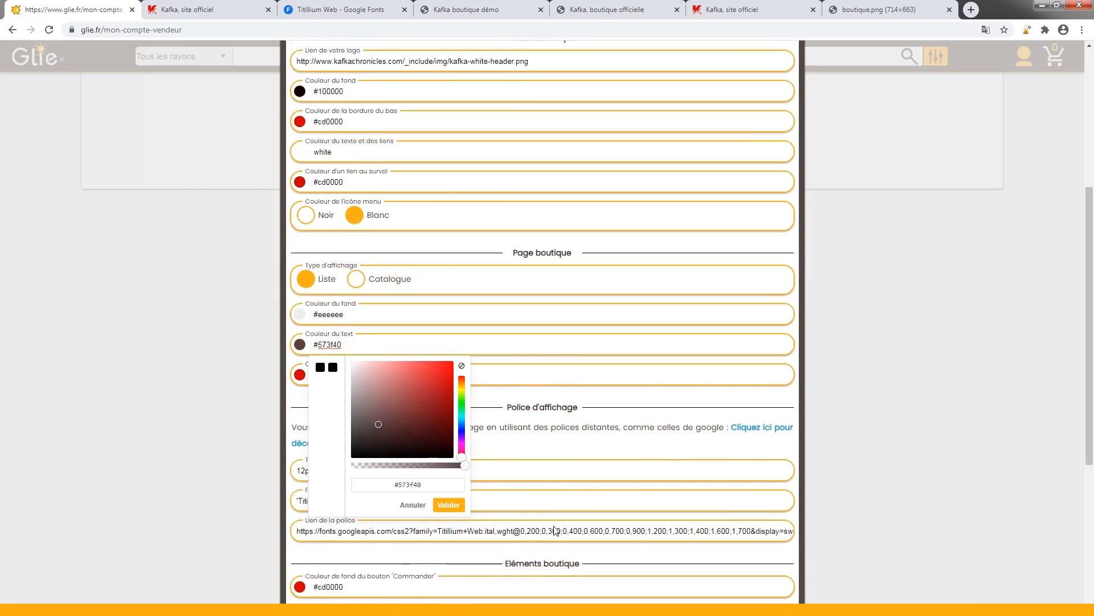
pyautogui.scroll(-6, 532, 503)
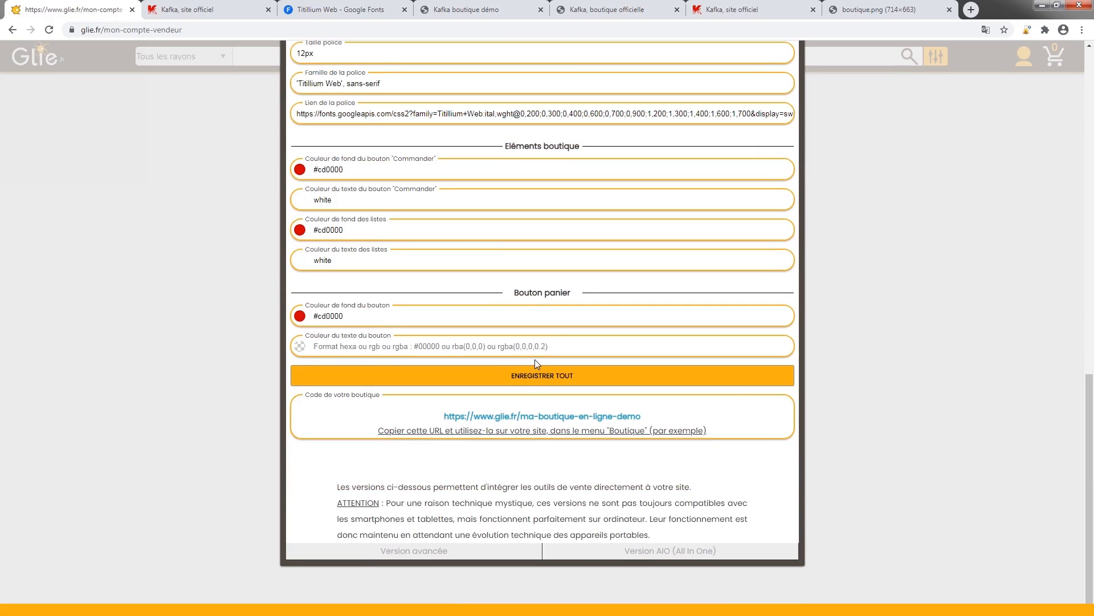
pyautogui.click(536, 379)
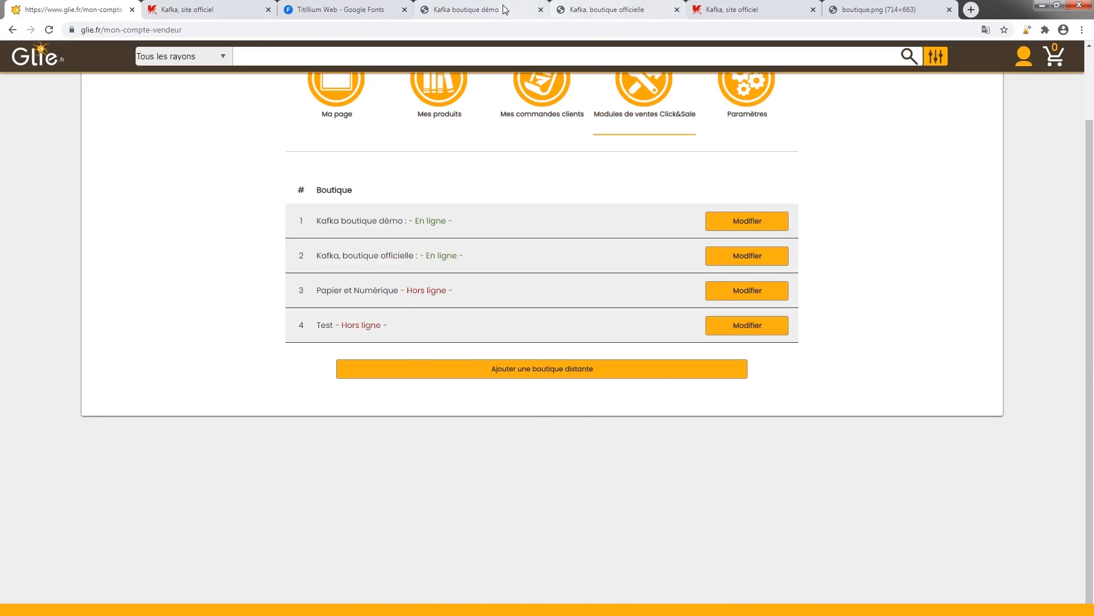
pyautogui.click(479, 14)
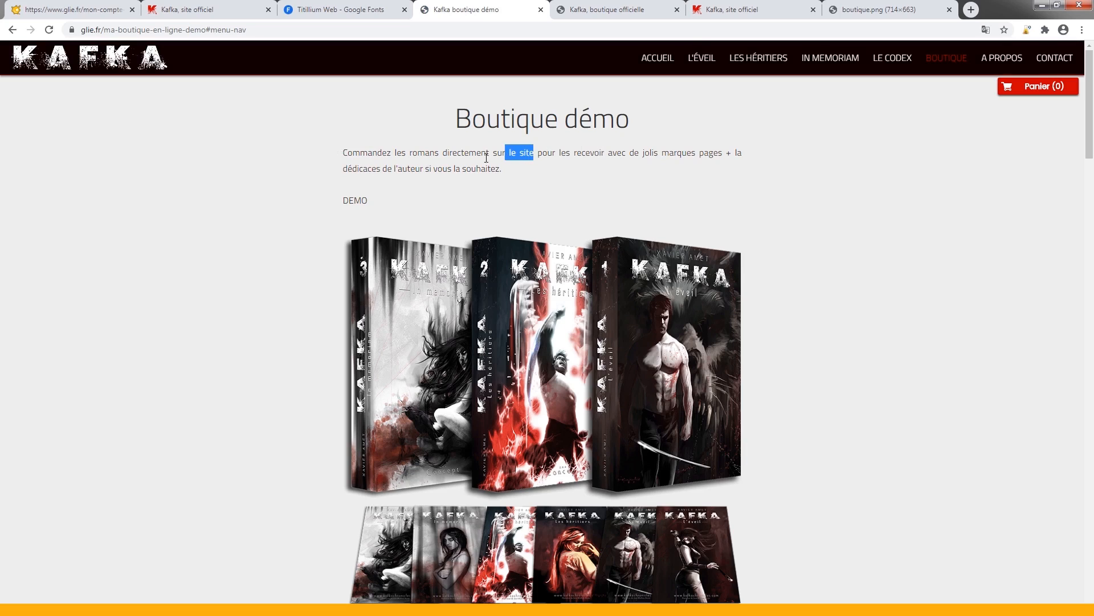
pyautogui.moveTo(477, 153); pyautogui.dragTo(527, 166)
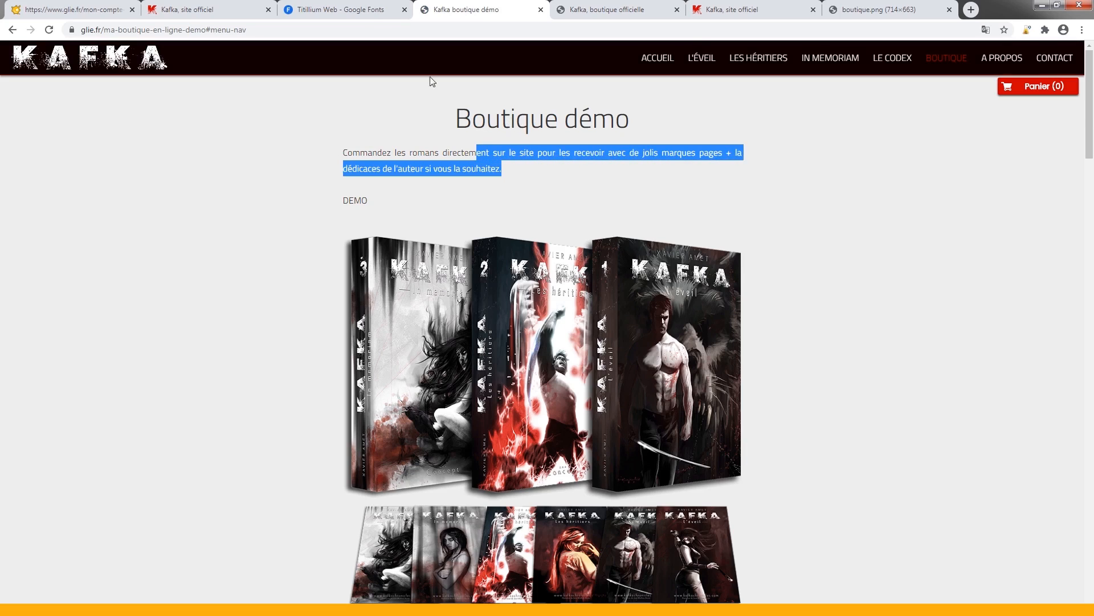
# - Reopen the Kafka boutique démo settings and set the shop page's text colour to black
pyautogui.click(73, 10)
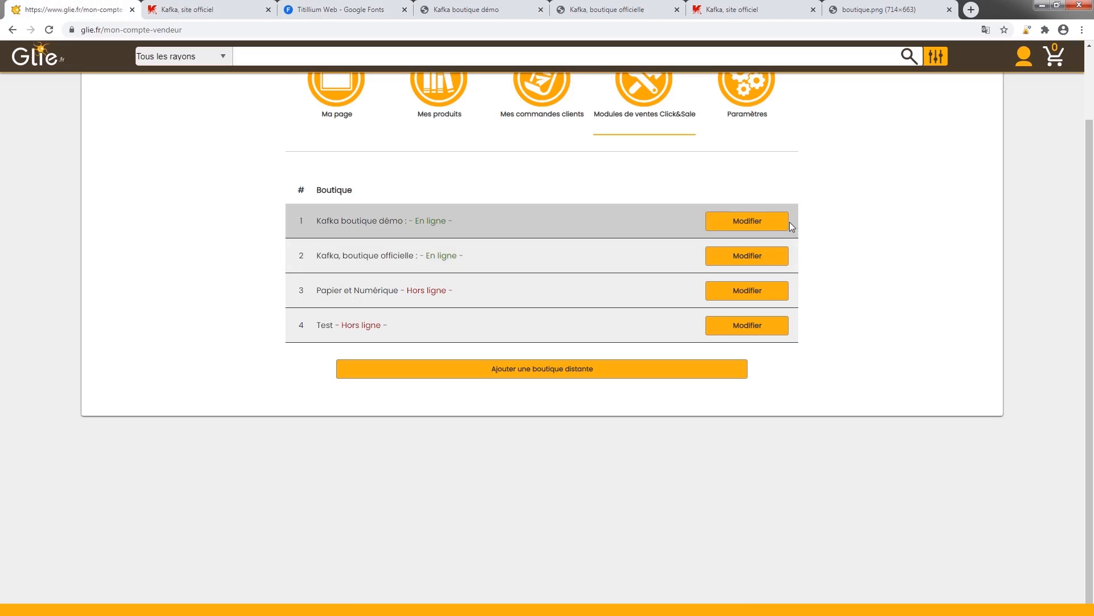
pyautogui.click(749, 220)
pyautogui.click(591, 74)
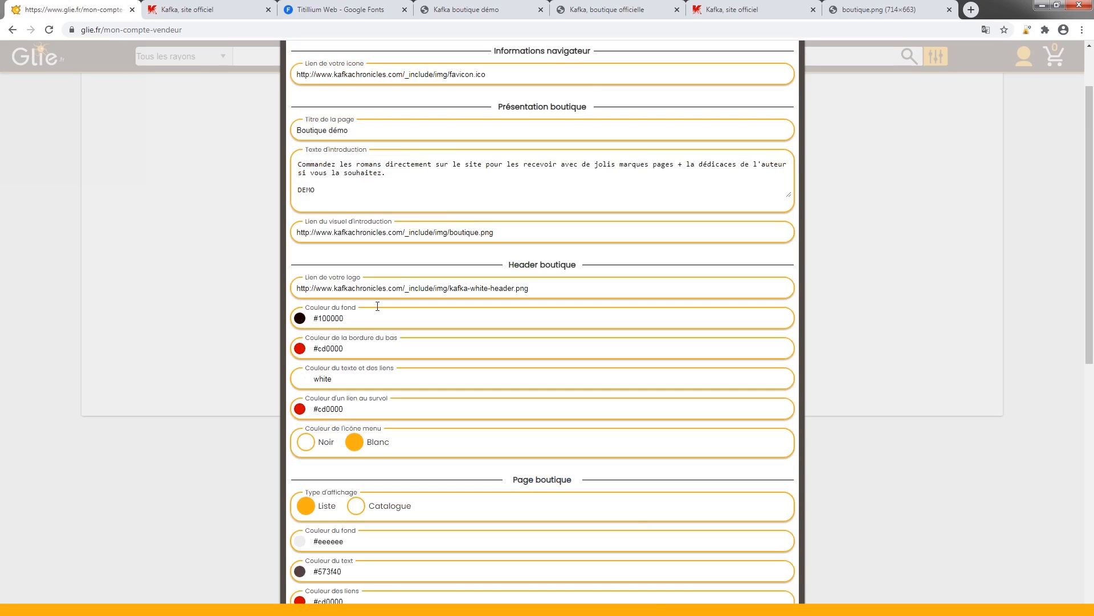
pyautogui.scroll(-2, 363, 409)
pyautogui.click(372, 457)
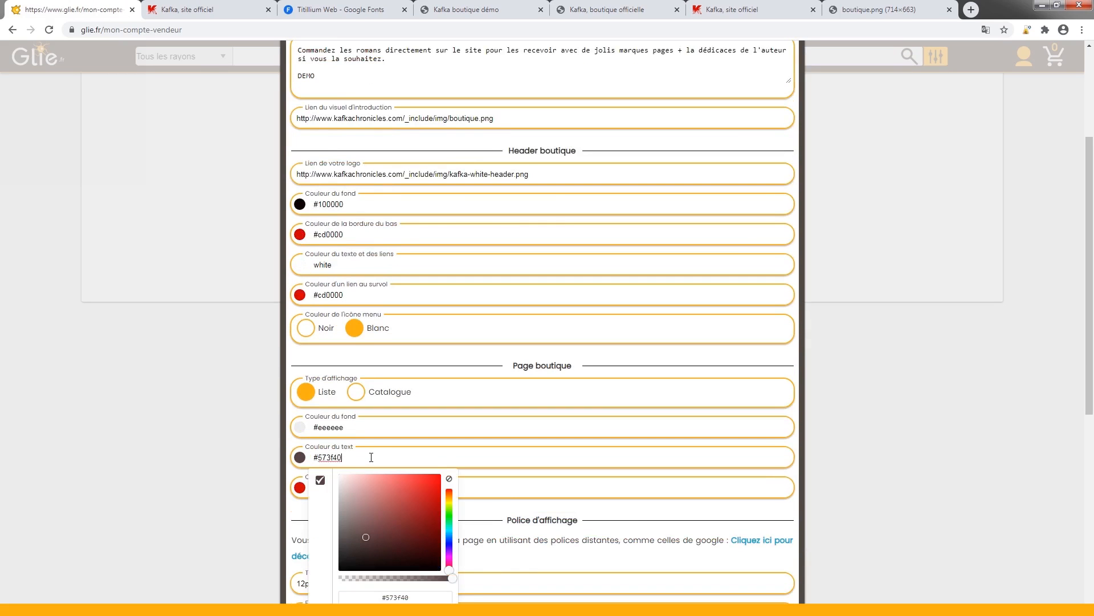
pyautogui.moveTo(365, 529); pyautogui.dragTo(292, 600)
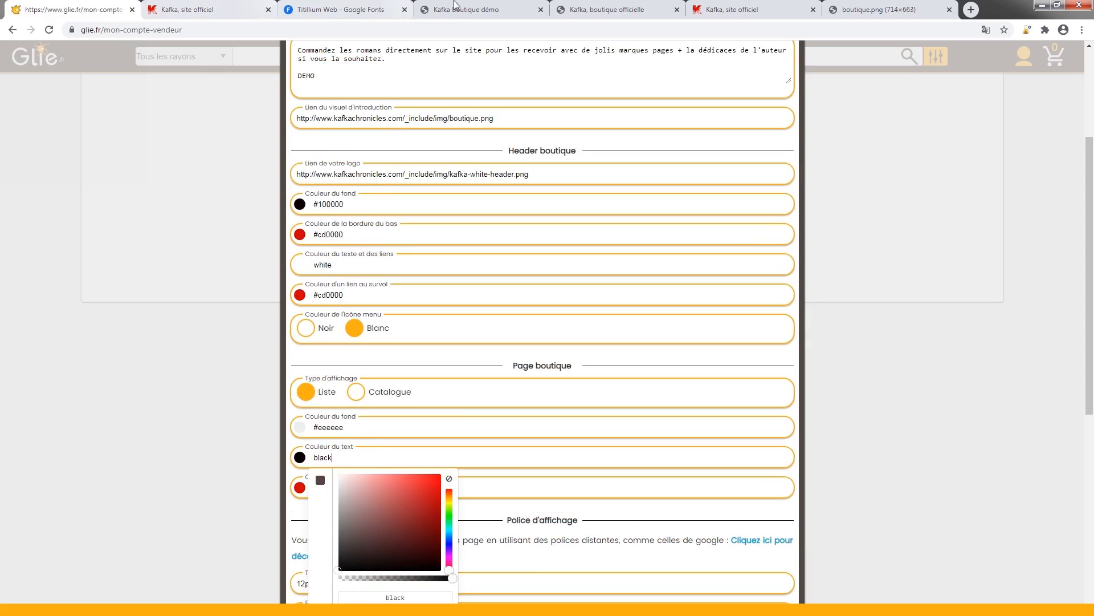
# - Inspect the intro text on the official Kafka shop page to read the text colour from its body style
pyautogui.click(482, 10)
pyautogui.click(619, 6)
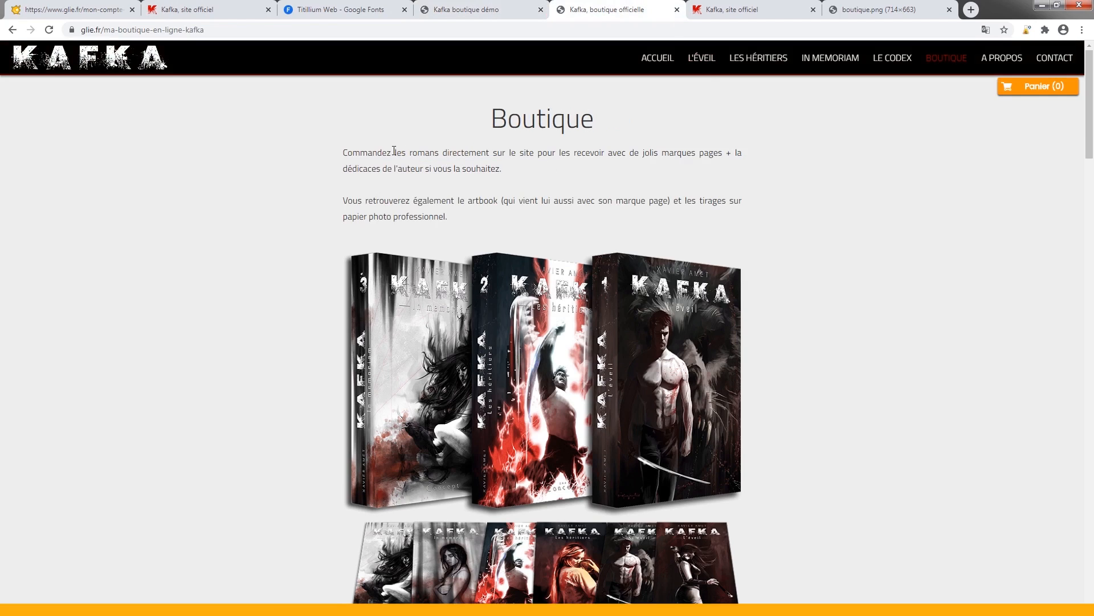
pyautogui.rightClick(357, 153)
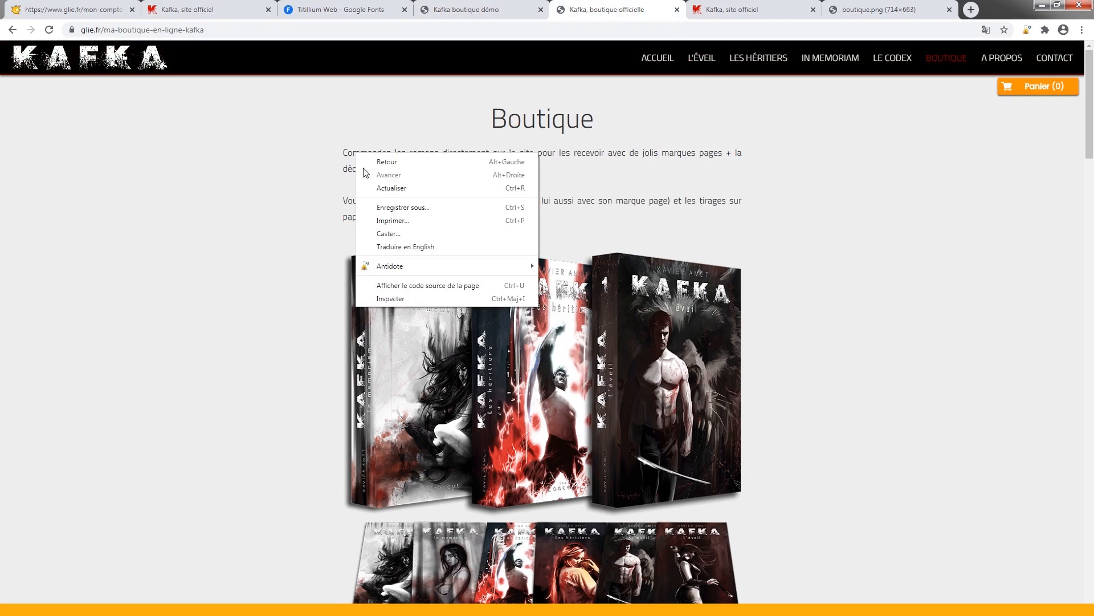
pyautogui.click(408, 302)
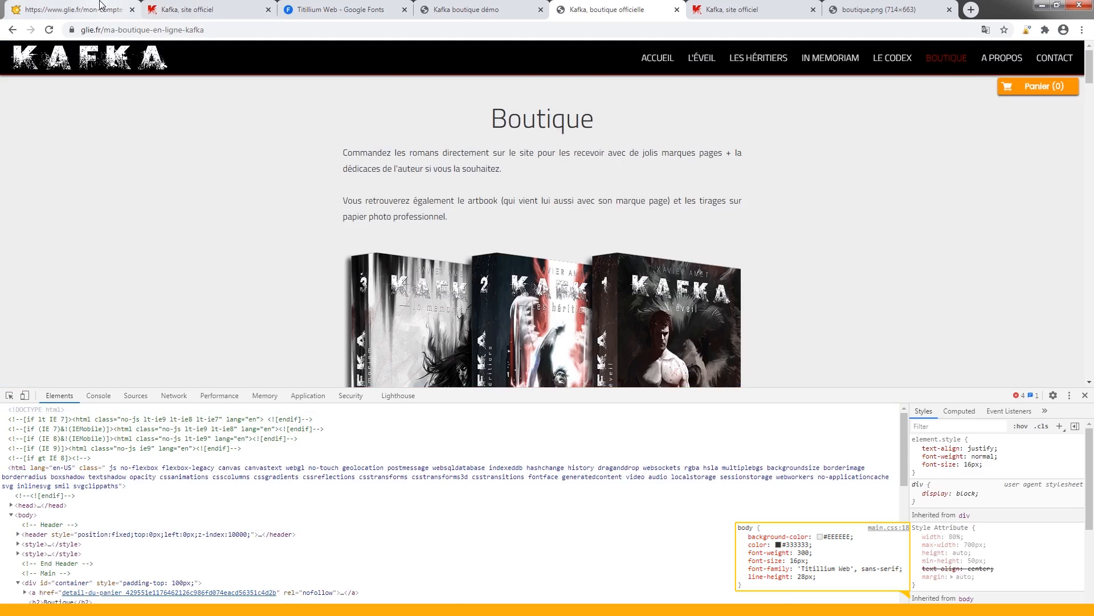
# - Set the demo shop page's text colour to #333333, save all settings, and reload the demo shop page
pyautogui.click(75, 10)
pyautogui.click(342, 453)
pyautogui.doubleClick(323, 457)
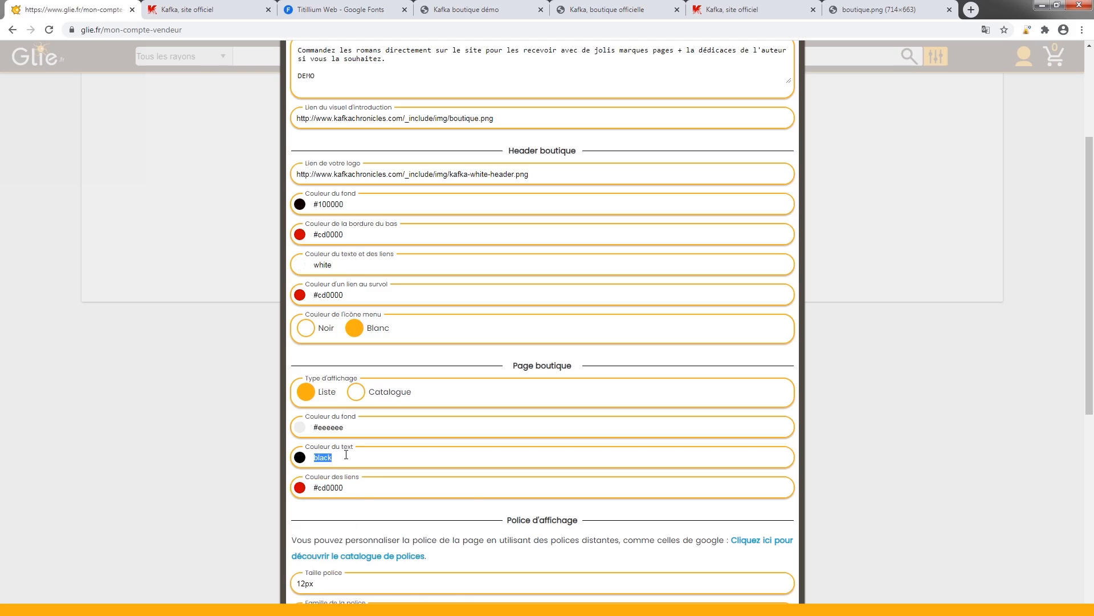
pyautogui.write('#333333')
pyautogui.scroll(-1, 529, 452)
pyautogui.scroll(-7, 529, 452)
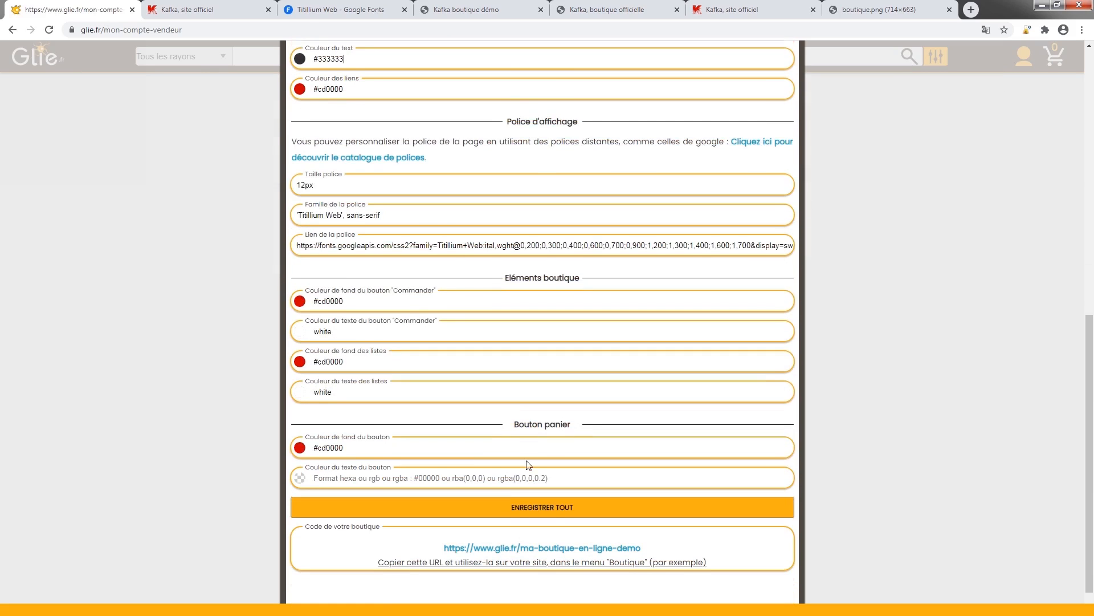
pyautogui.click(496, 513)
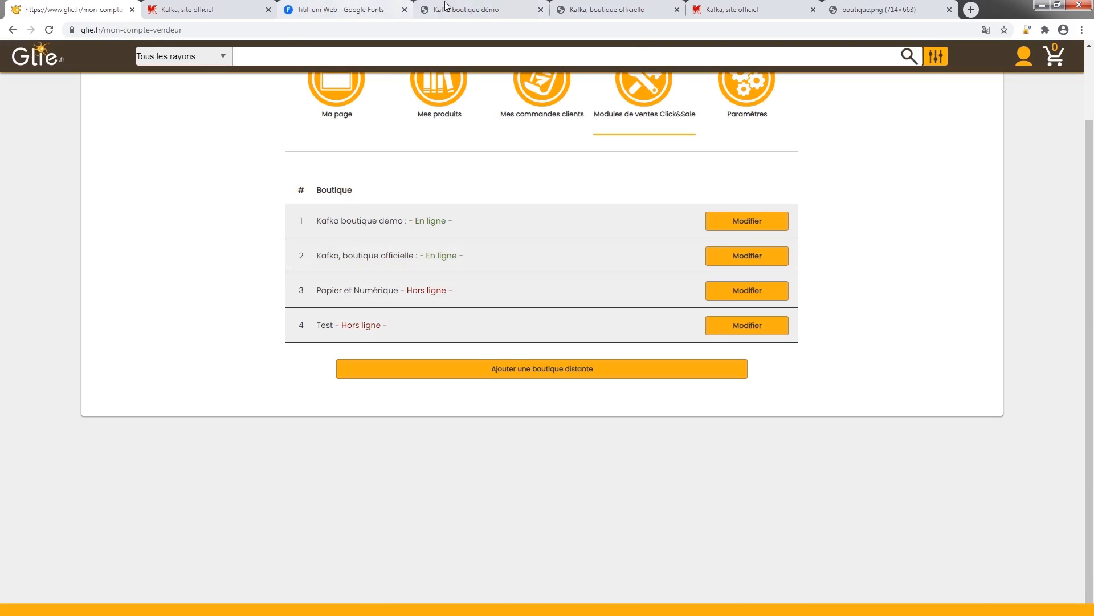
pyautogui.click(445, 11)
pyautogui.press('F5')
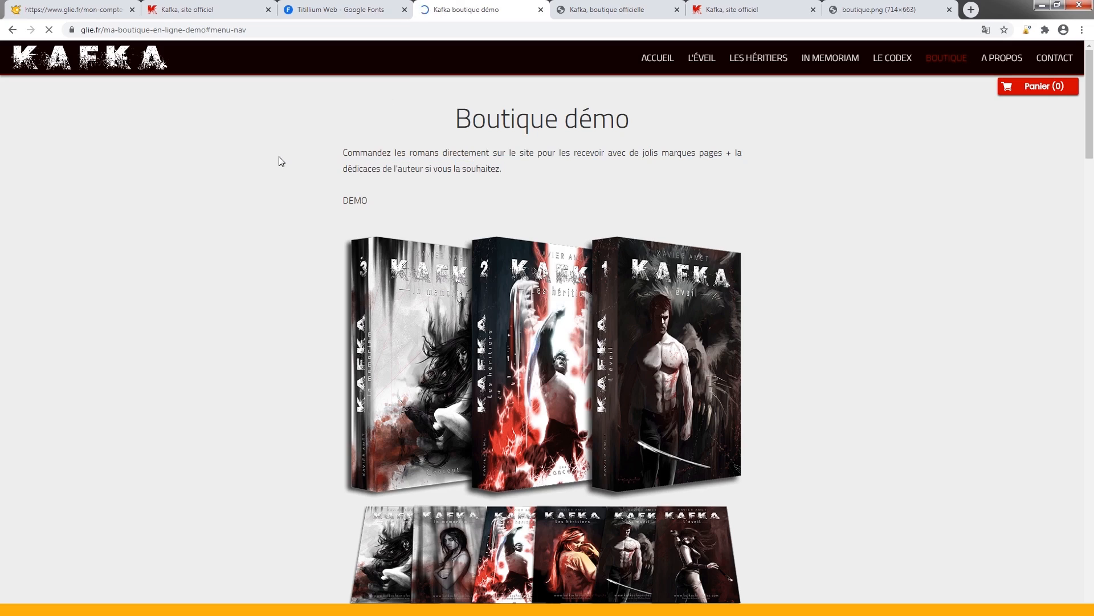